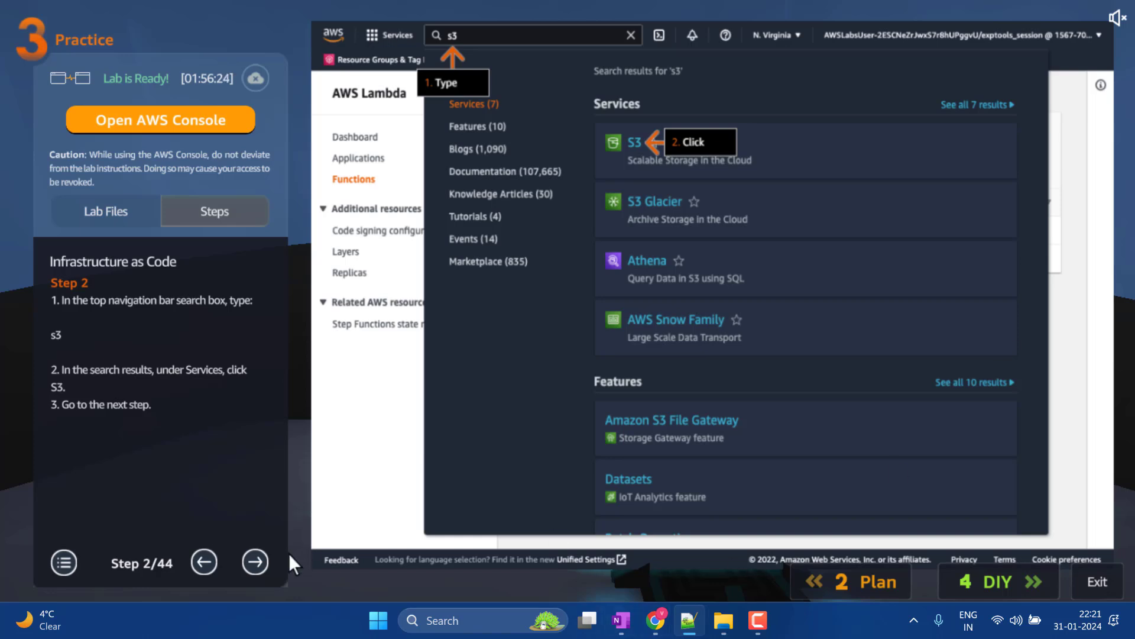
Go through practice lab steps 3 to 5 on opening the S3 resource bucket and copying the object URL of sample-cloudformation.yaml
left_click(261, 559)
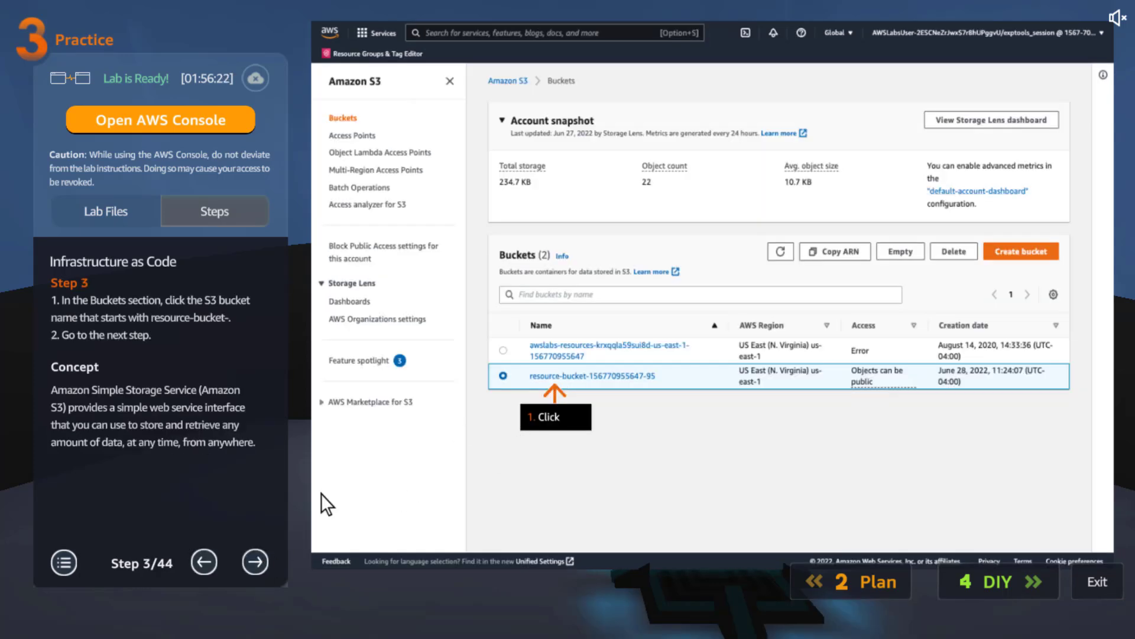
left_click(260, 556)
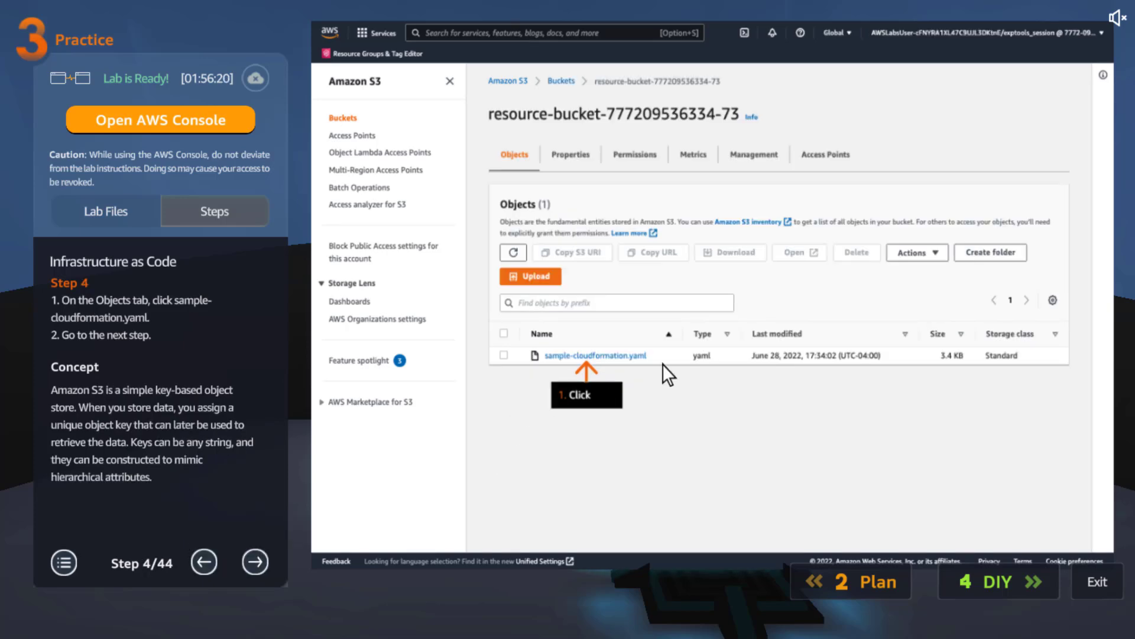
left_click(256, 563)
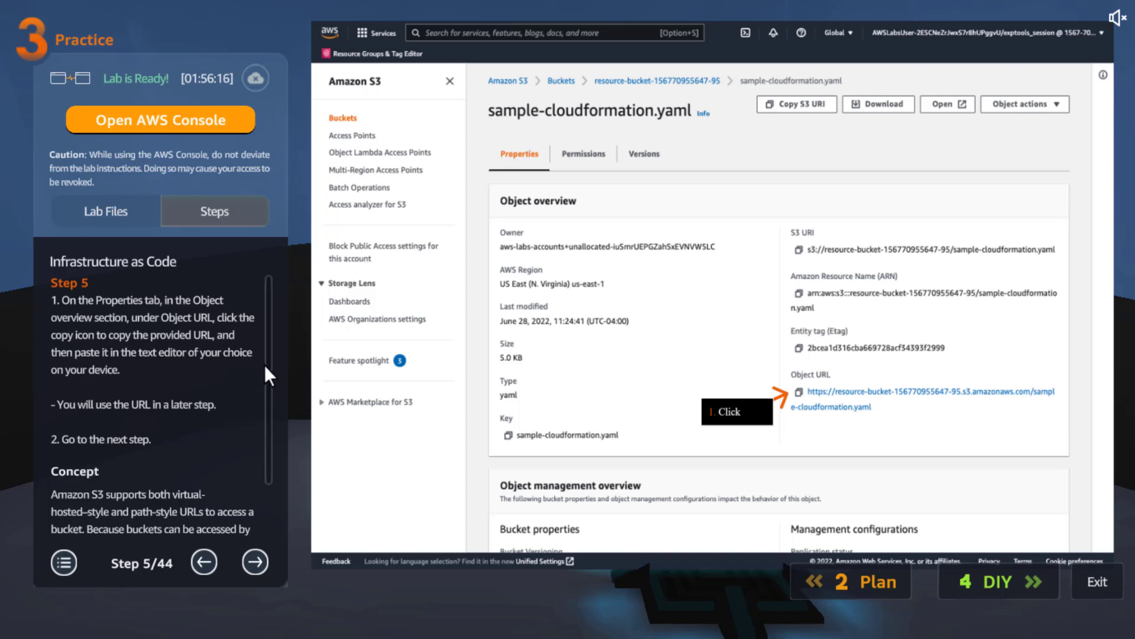
left_click_drag(268, 364, 268, 452)
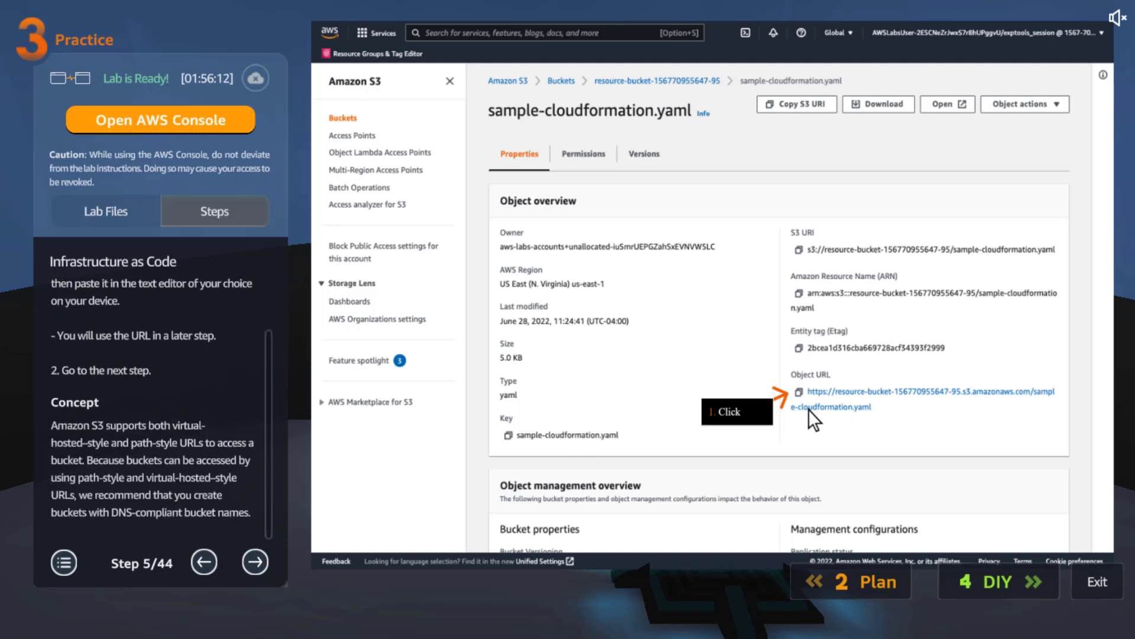
Read practice lab steps 6 to 8 on opening CloudFormation and creating a stack with new resources from the S3 template URL
left_click(254, 565)
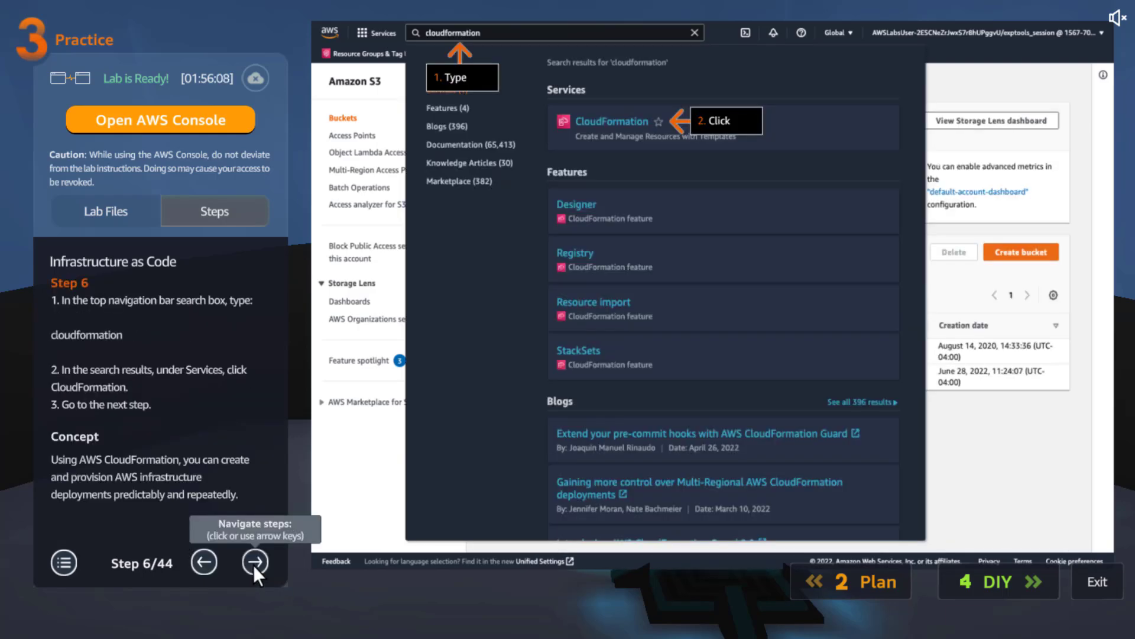
left_click(254, 565)
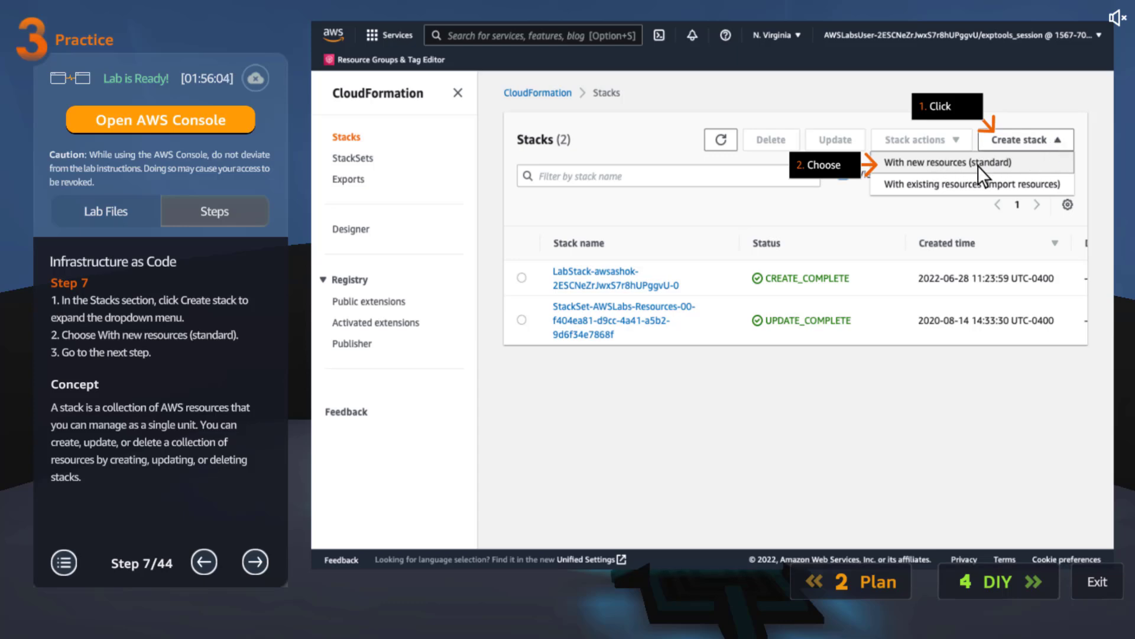
left_click(250, 567)
left_click_drag(269, 354, 269, 506)
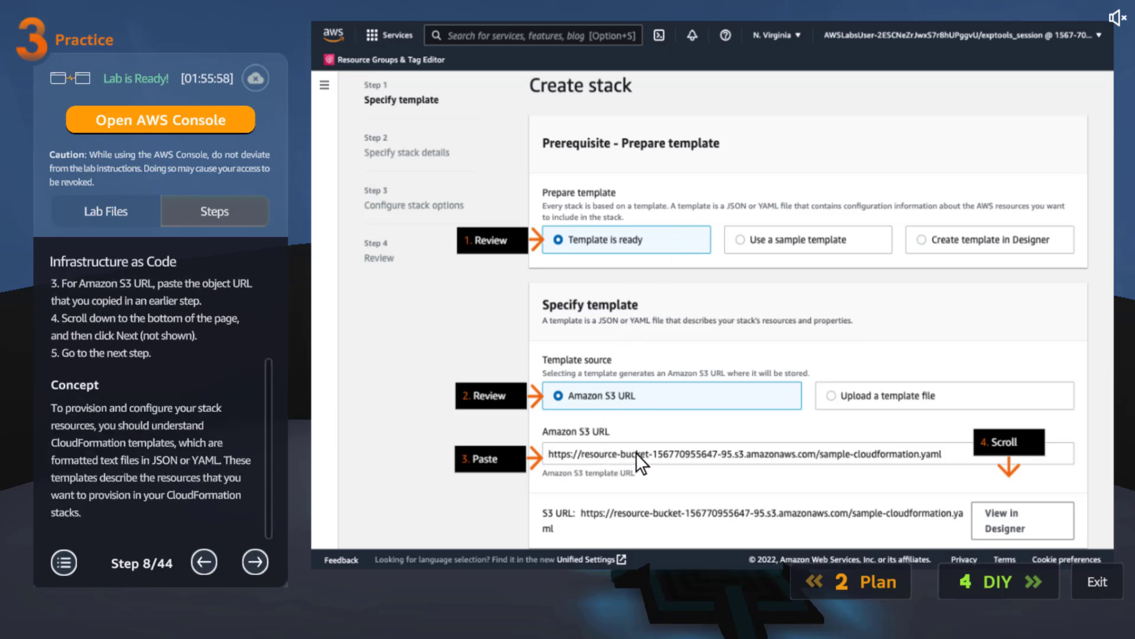
Review lab steps 9 and 10 on specifying stack details, highlighting the app-stack name and reading the VpcId parameter instructions
left_click(256, 566)
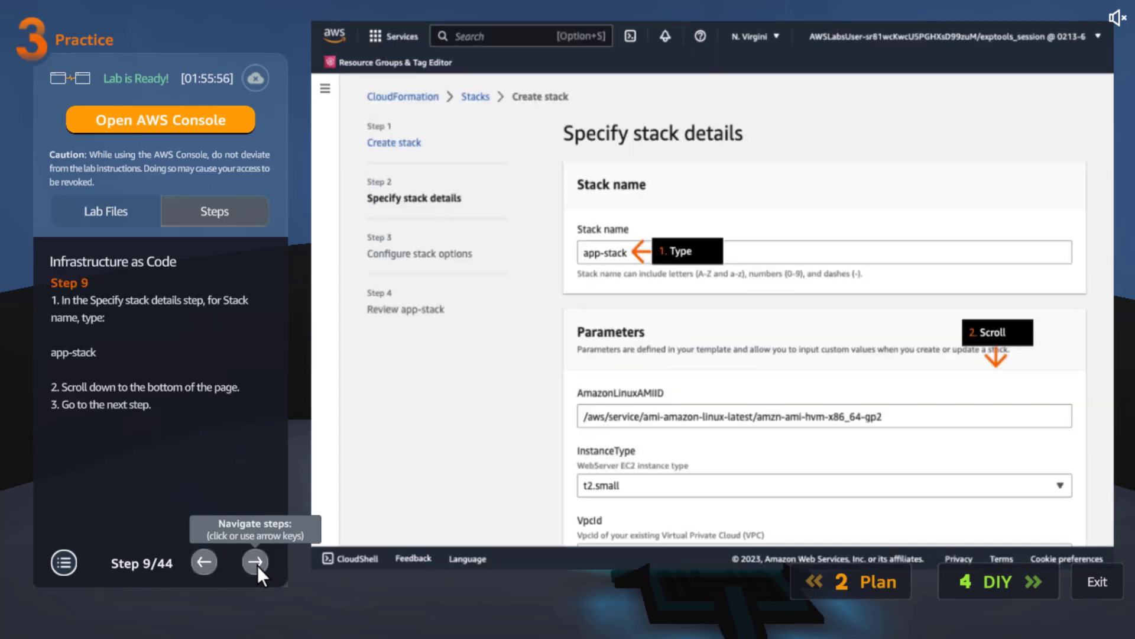
left_click(58, 349)
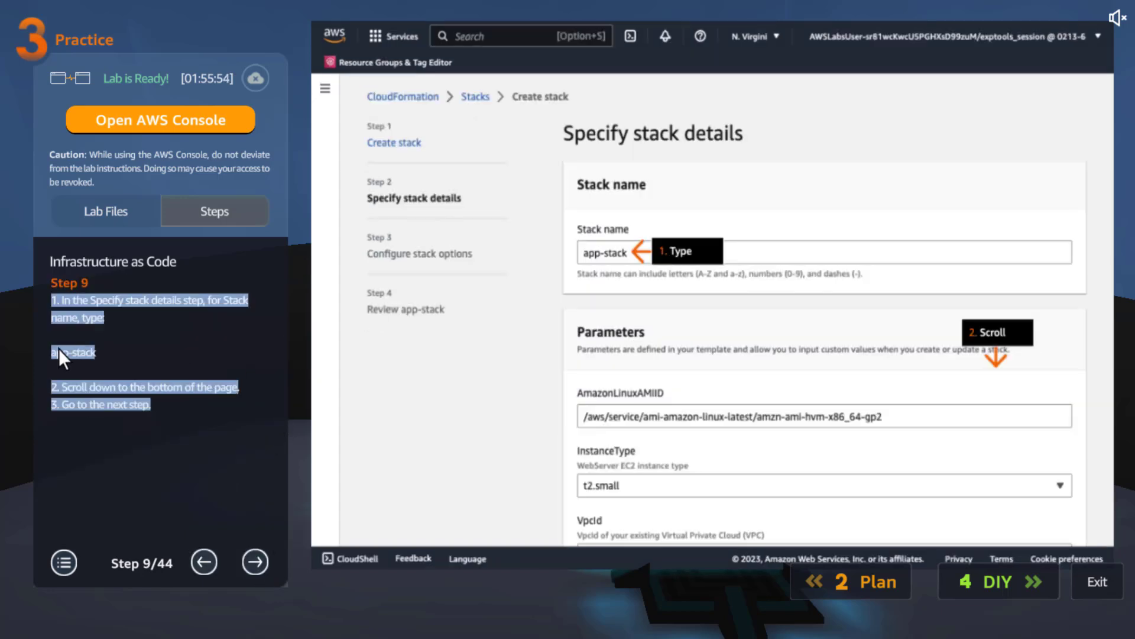
double_click(58, 349)
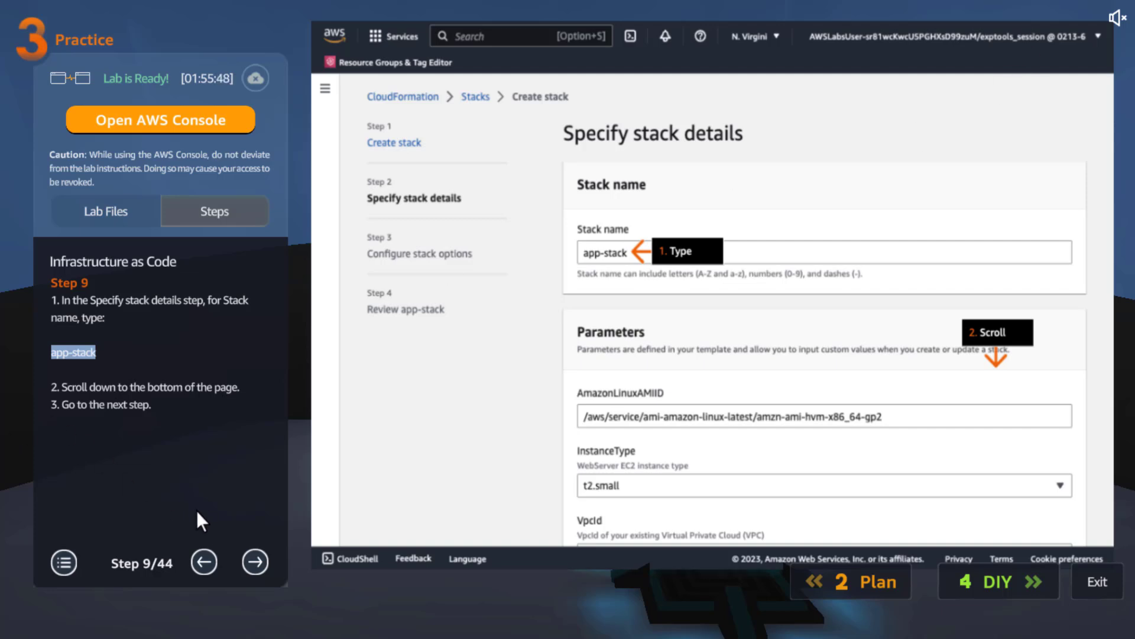
left_click(248, 561)
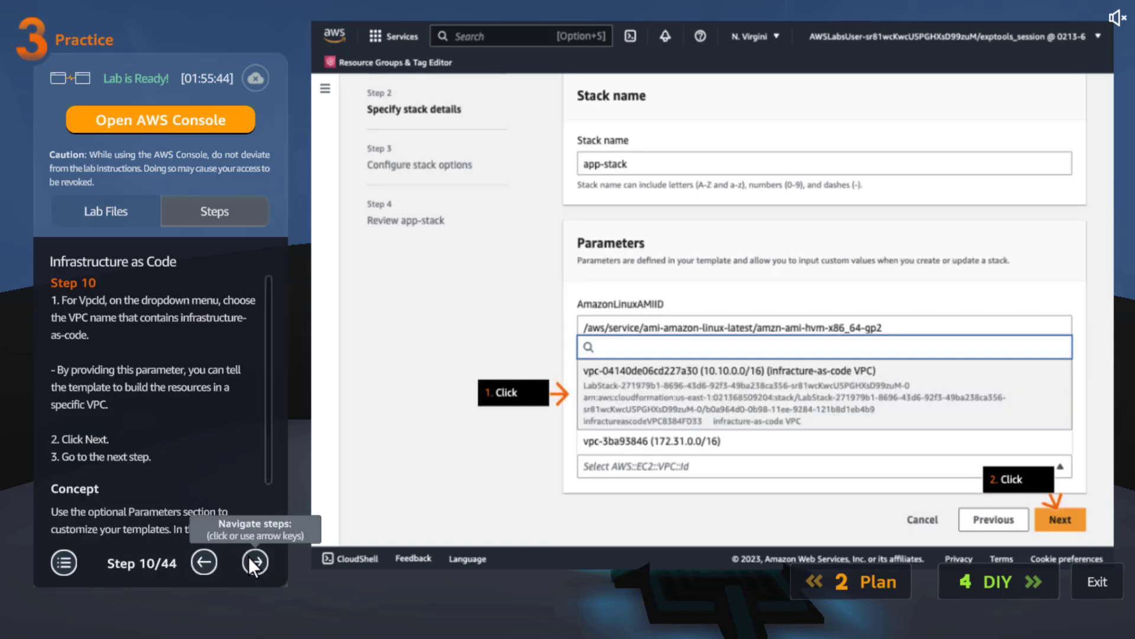
scroll(270, 333, "down", 3)
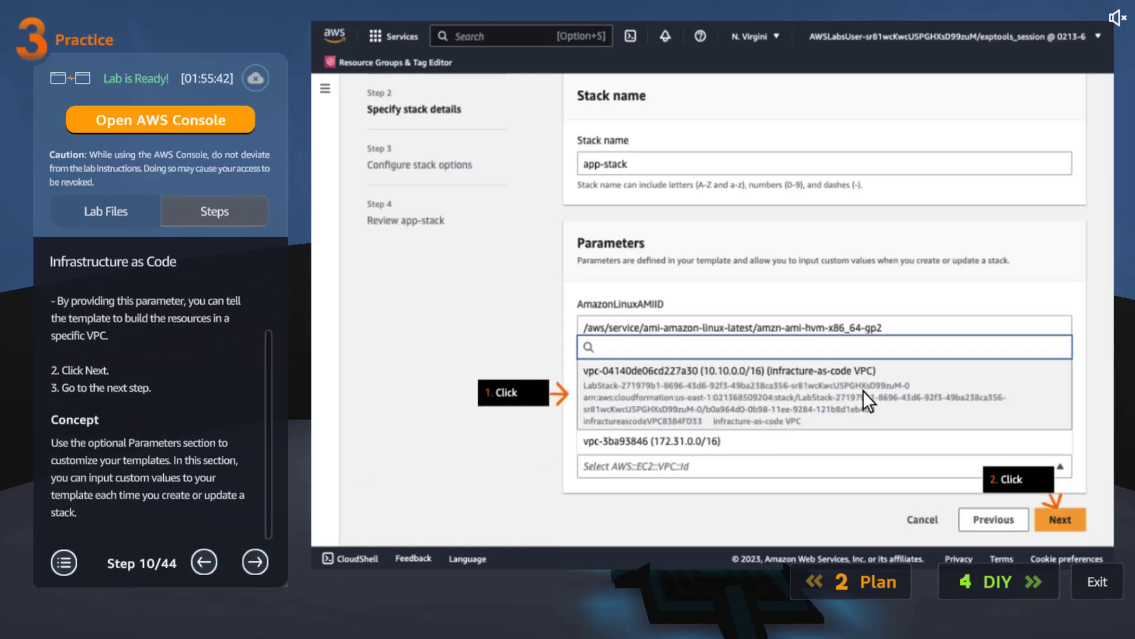
Read lab steps 11 to 14 on configuring stack options, submitting app-stack and checking its creation status
left_click(253, 552)
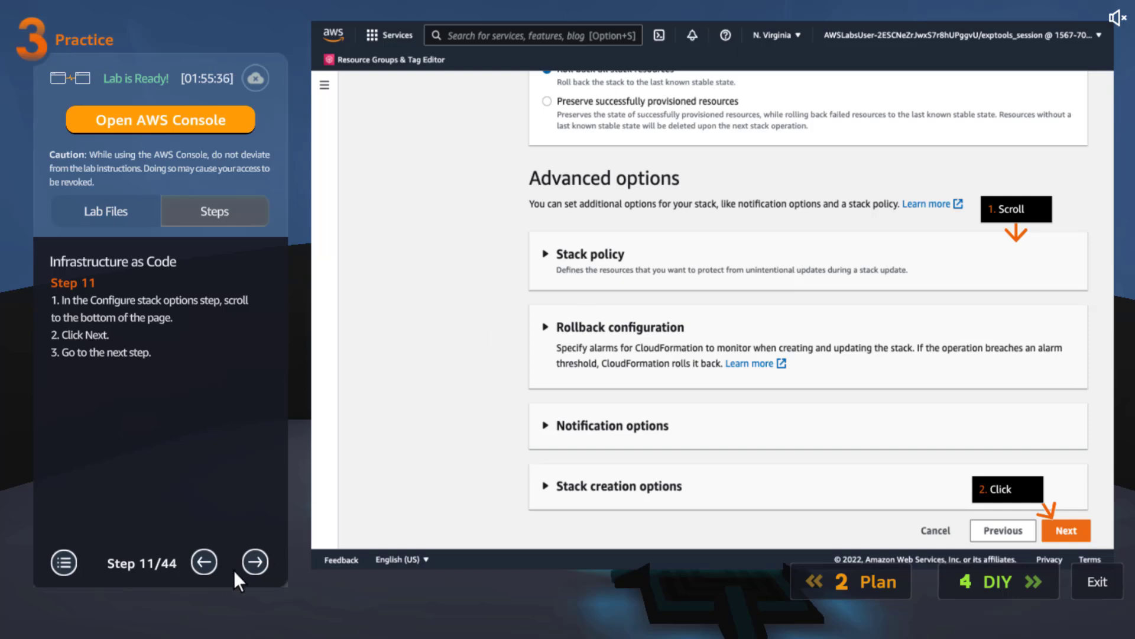
left_click(256, 563)
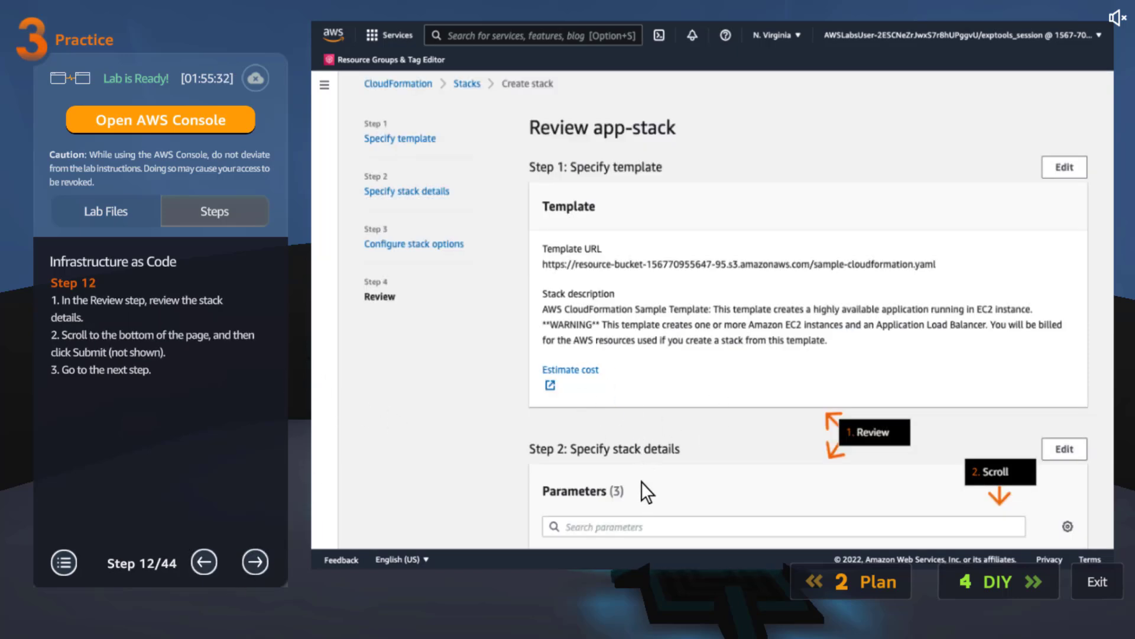
left_click(256, 570)
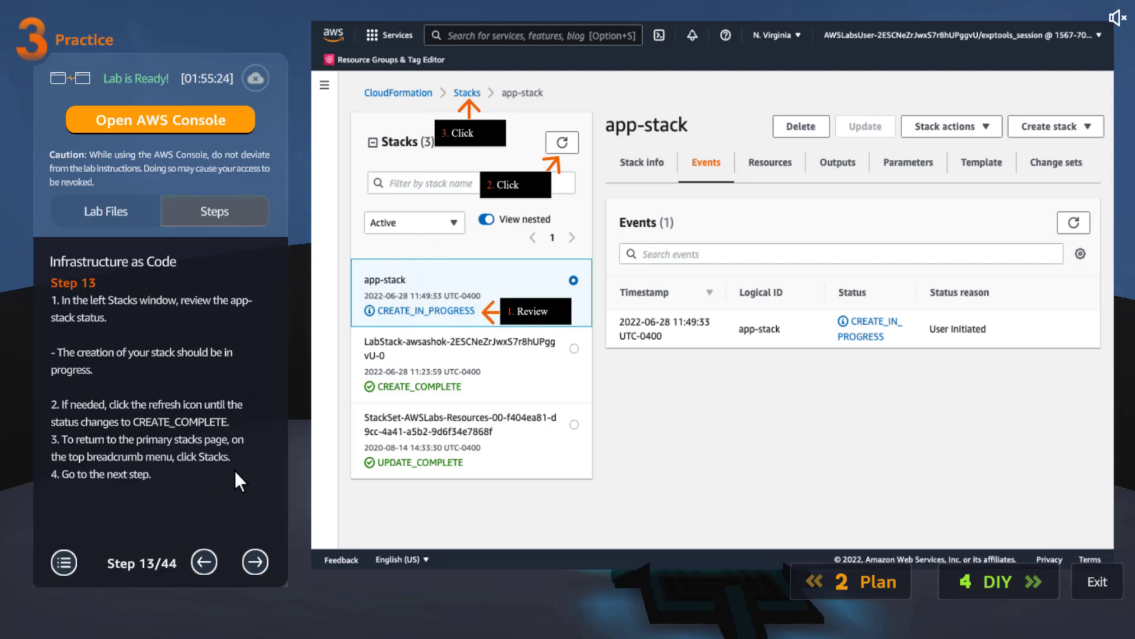
left_click(255, 562)
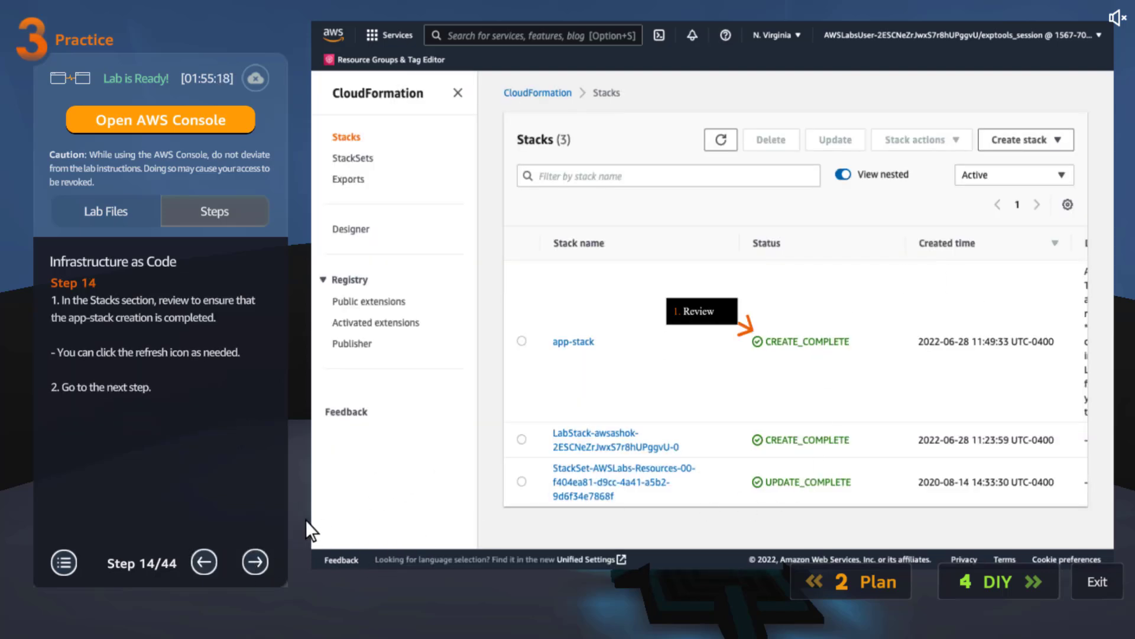
Go through lab steps 15 to 17 on finding the running EC2 instance and its security group, including the security group concept
left_click(256, 562)
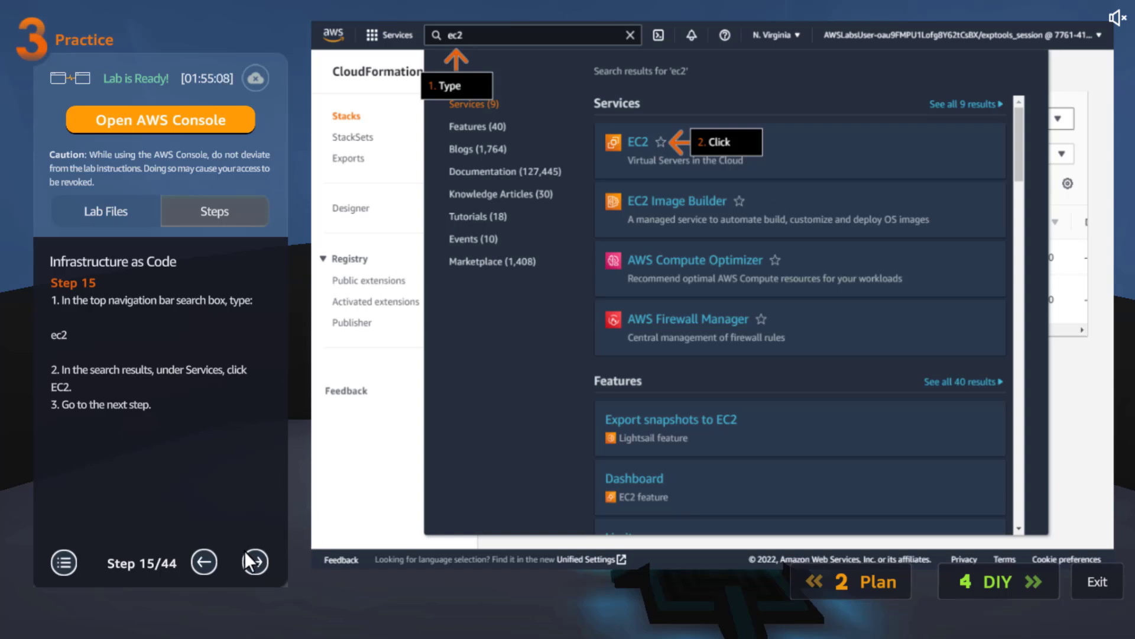
left_click(256, 562)
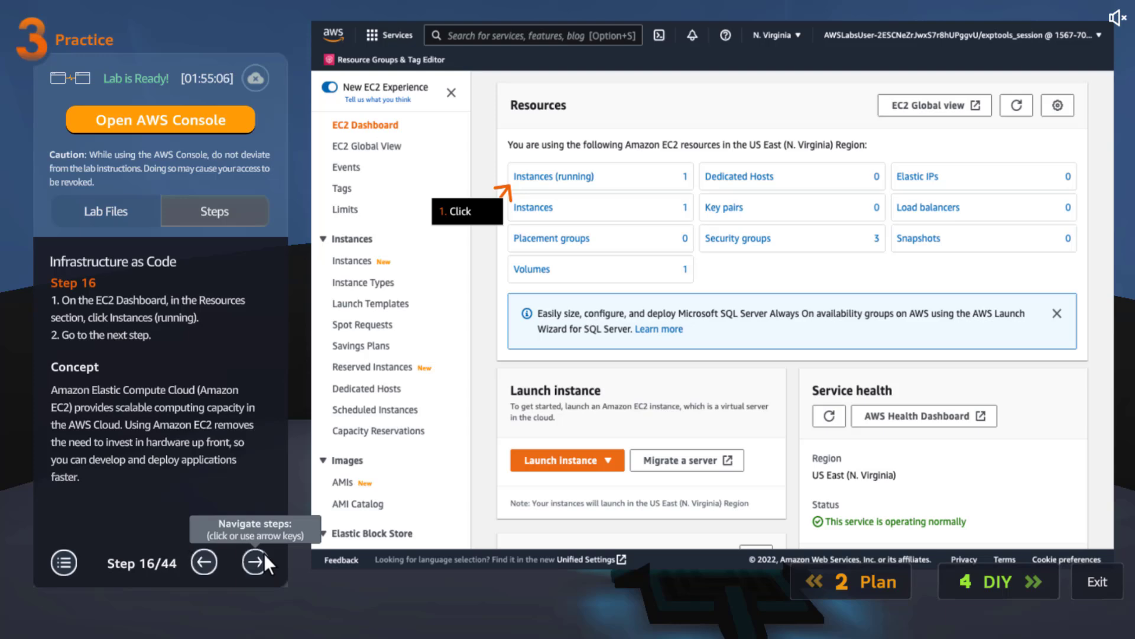
left_click(258, 559)
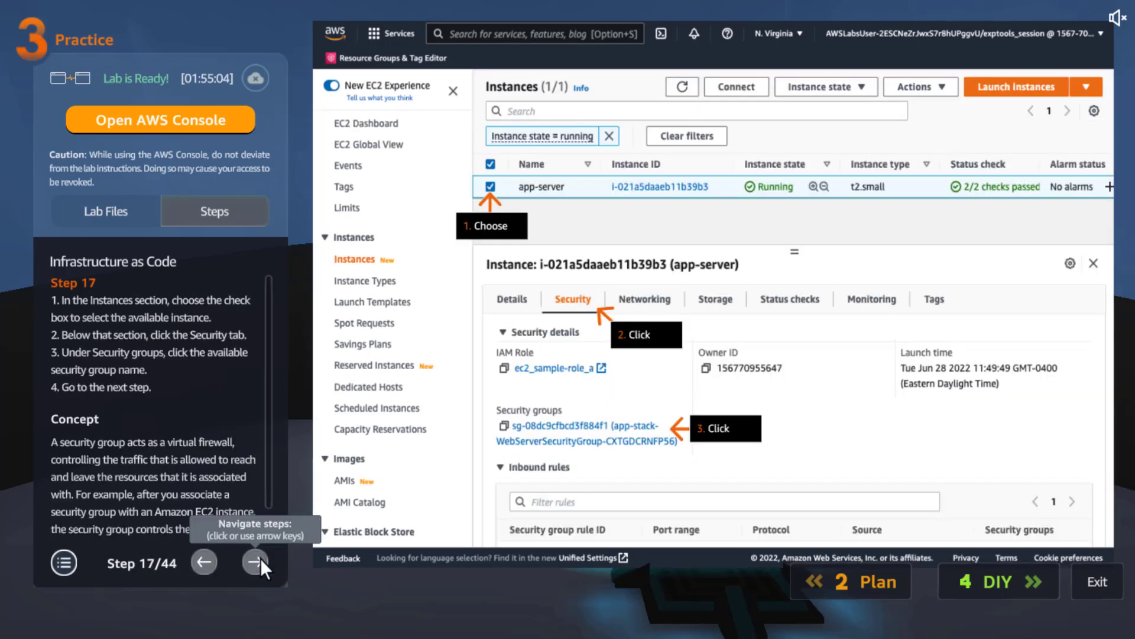
left_click_drag(267, 468, 268, 521)
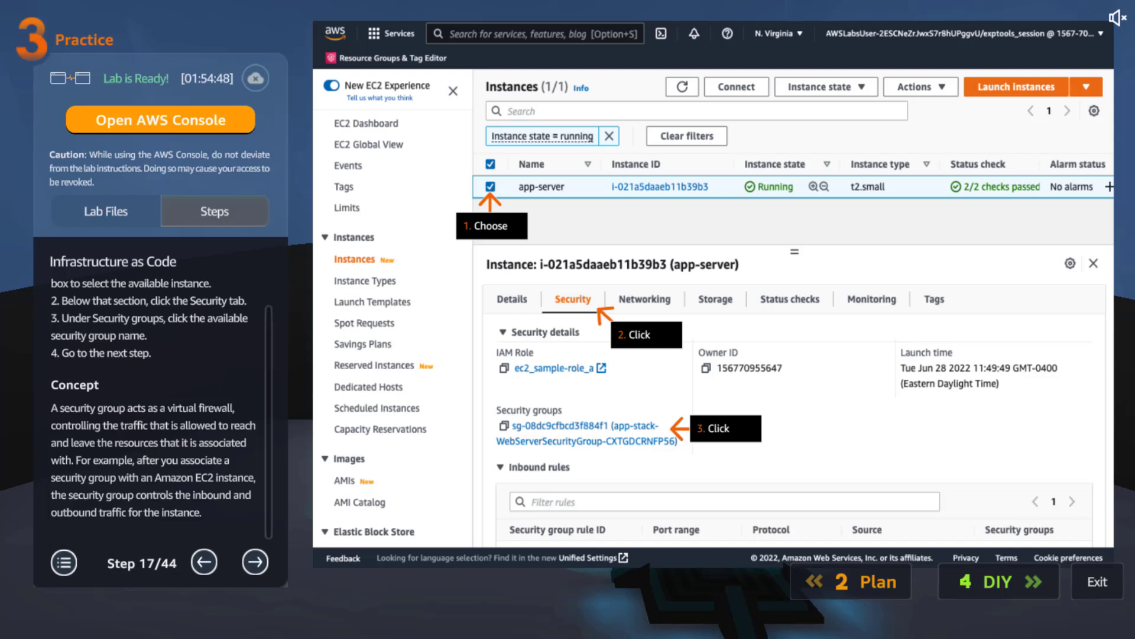
Read lab steps 18 to 20 on editing the security group's inbound rules and adding an HTTPS rule from Anywhere-IPv4
left_click(267, 558)
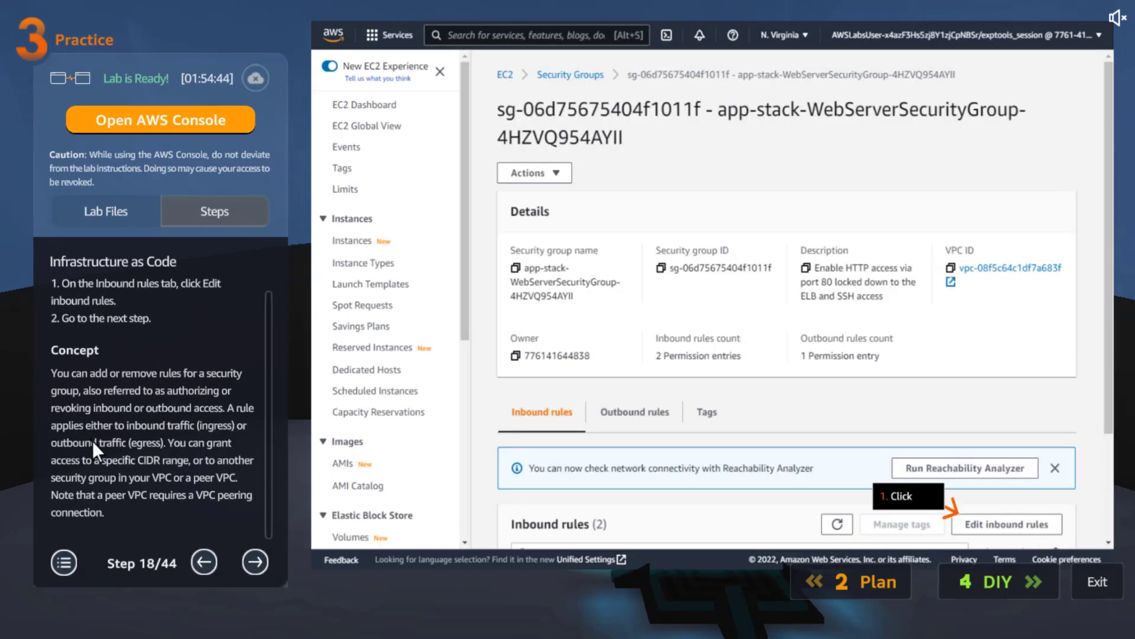
left_click(255, 561)
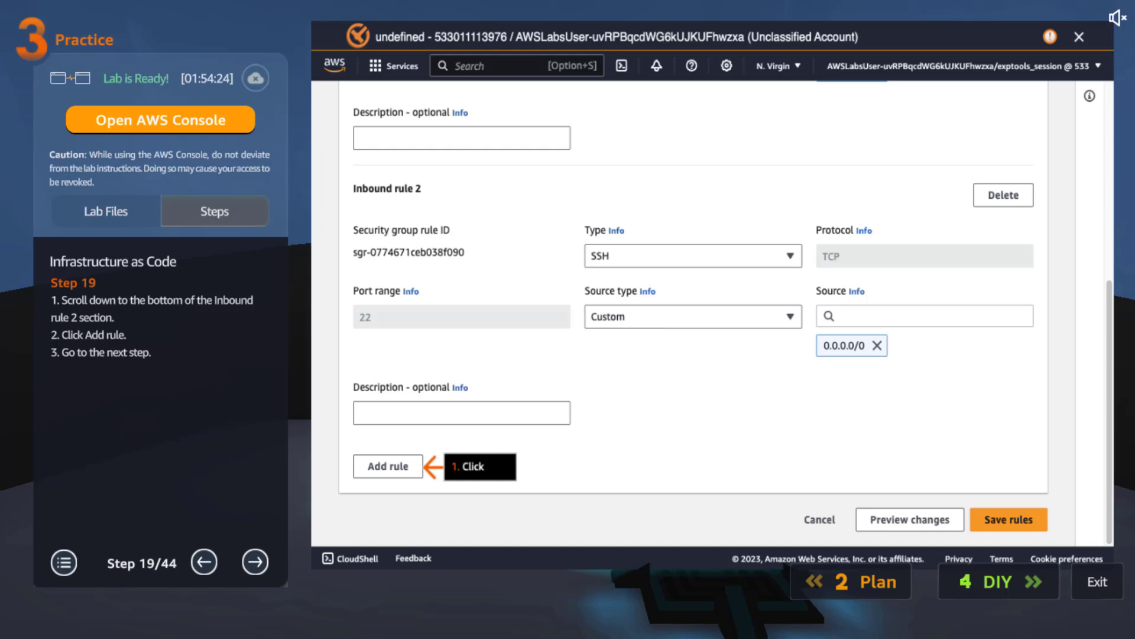
left_click(262, 565)
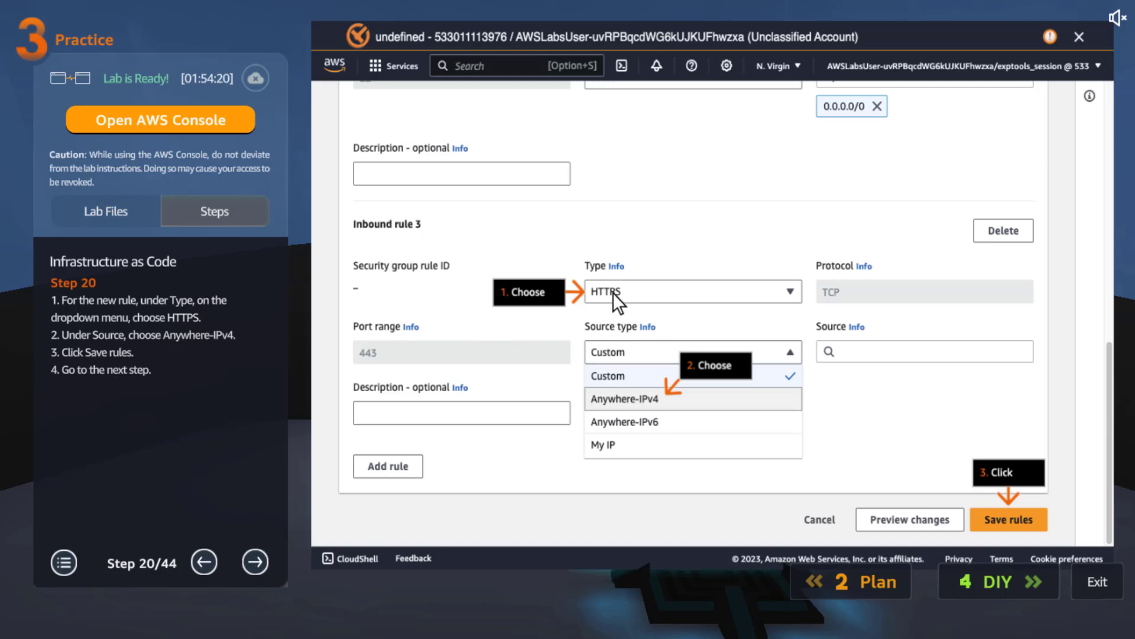
Review lab steps 21 to 23 on detecting drift for app-stack and viewing its stack and resource drift results
left_click(251, 559)
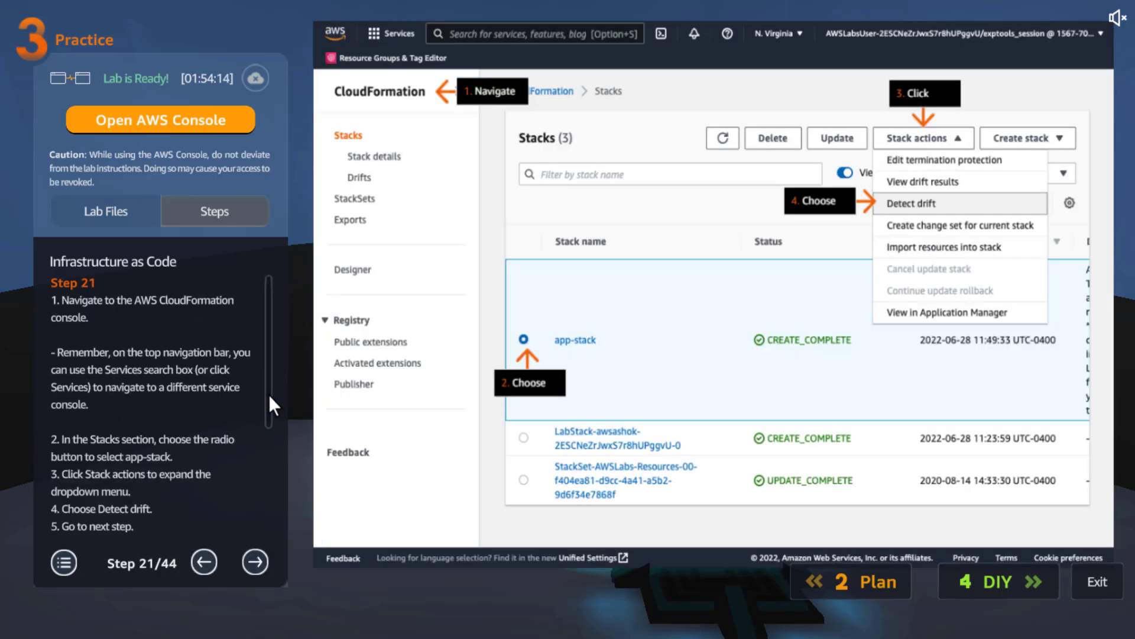
left_click_drag(269, 395, 262, 525)
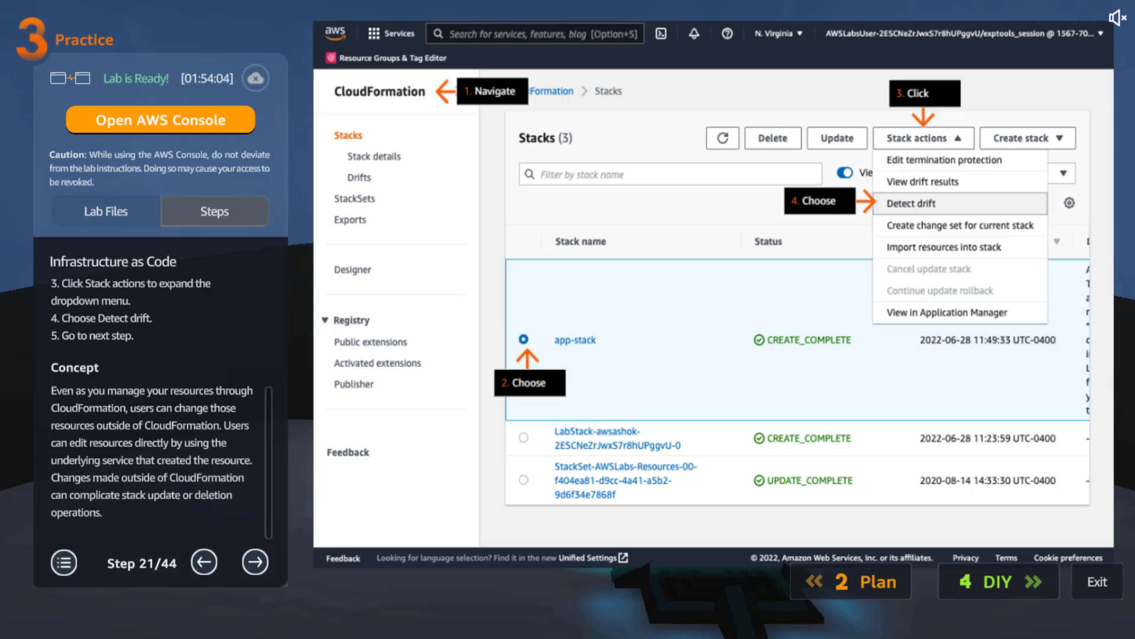
left_click(254, 563)
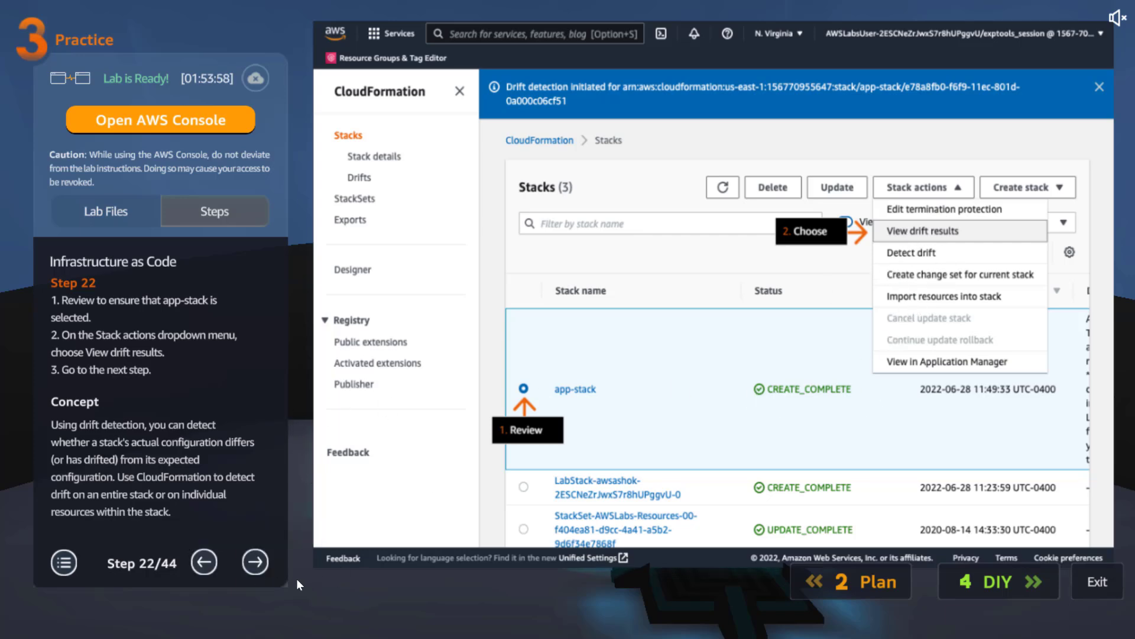
left_click(255, 561)
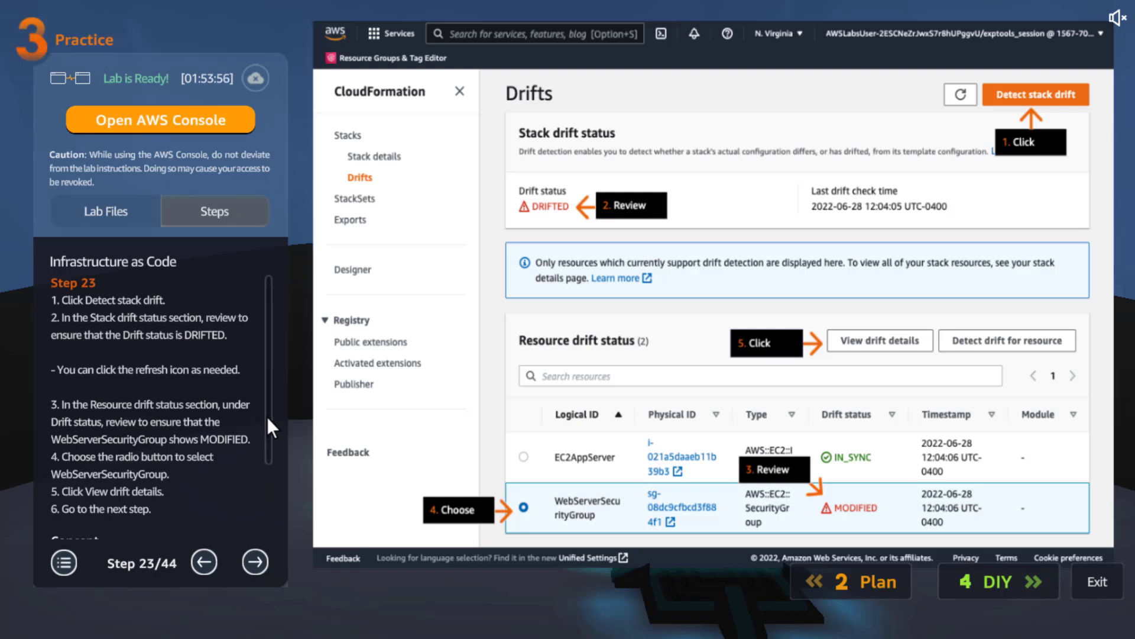
left_click_drag(267, 417, 254, 530)
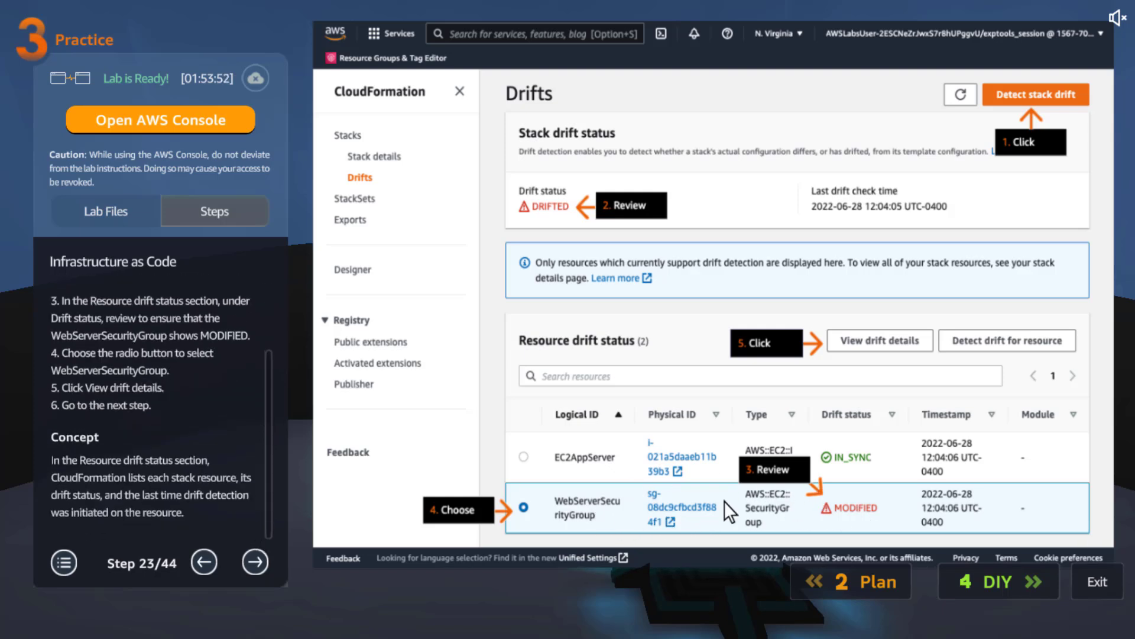
Compare lab steps 23 to 25 on the WebServerSecurityGroup drift details, revisiting step 23 and ending at the Expected and Actual comparison
left_click(256, 562)
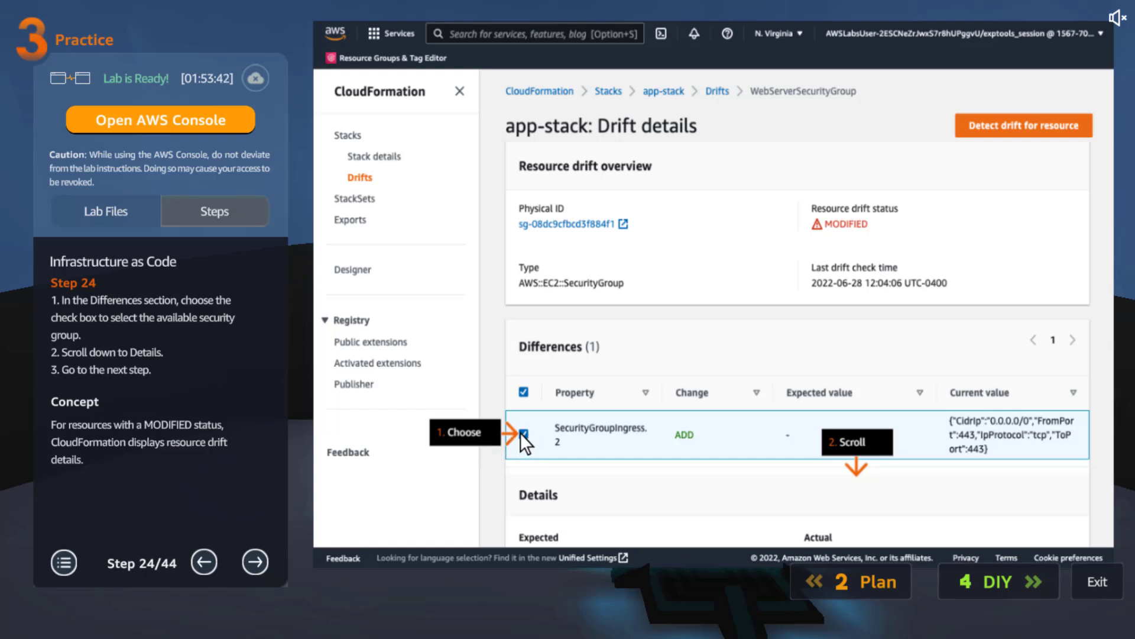
left_click(204, 562)
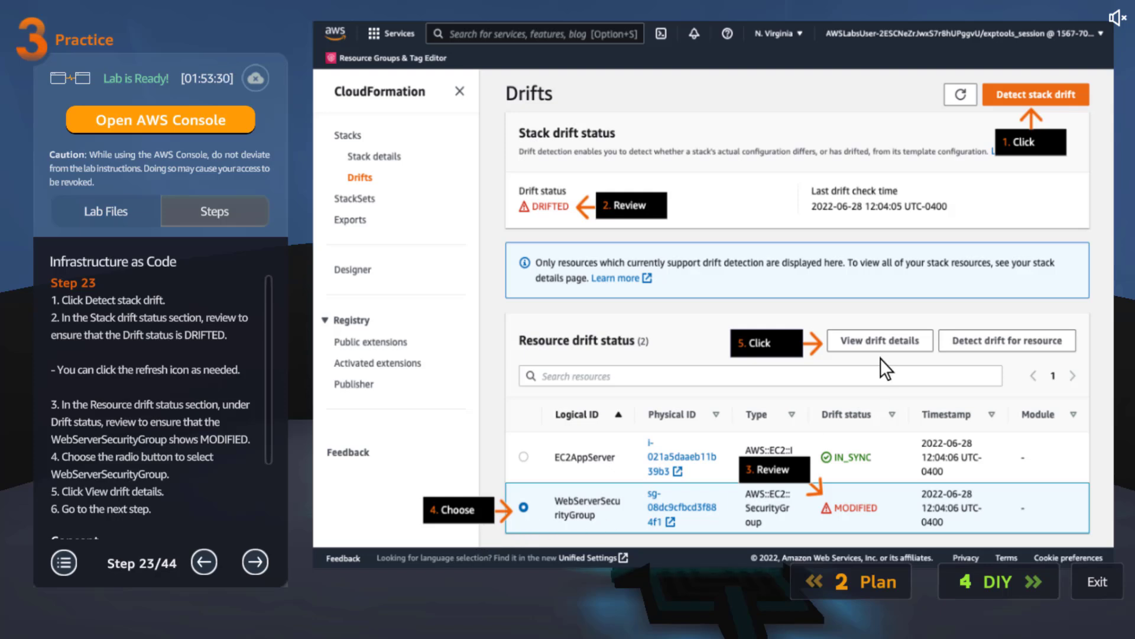
scroll(264, 502, "down", 1)
scroll(265, 502, "down", 3)
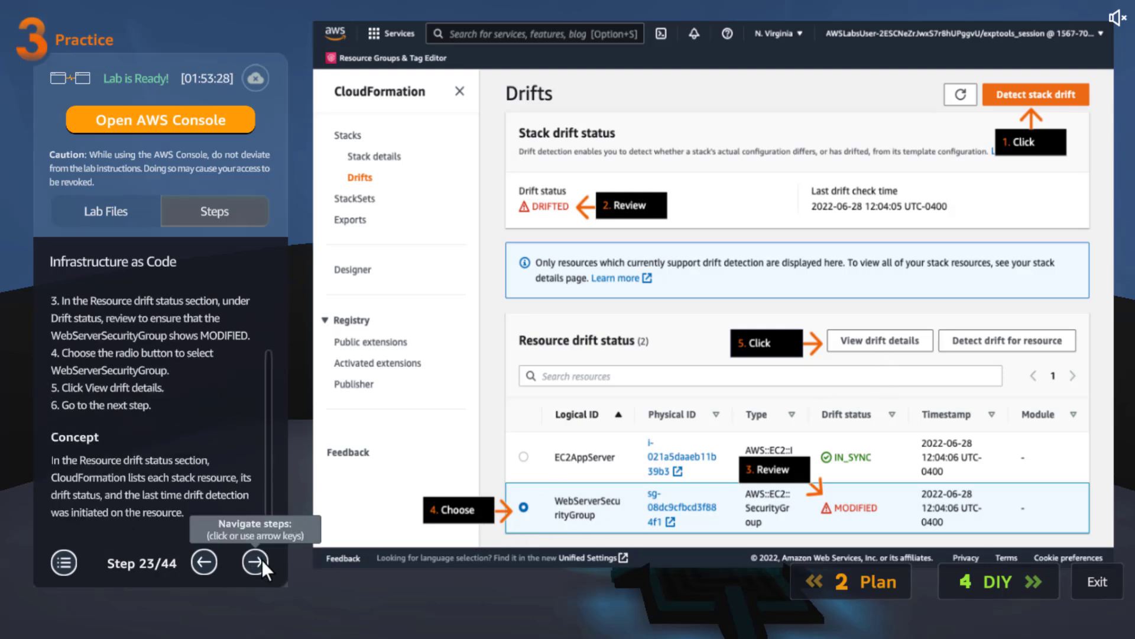
left_click(254, 561)
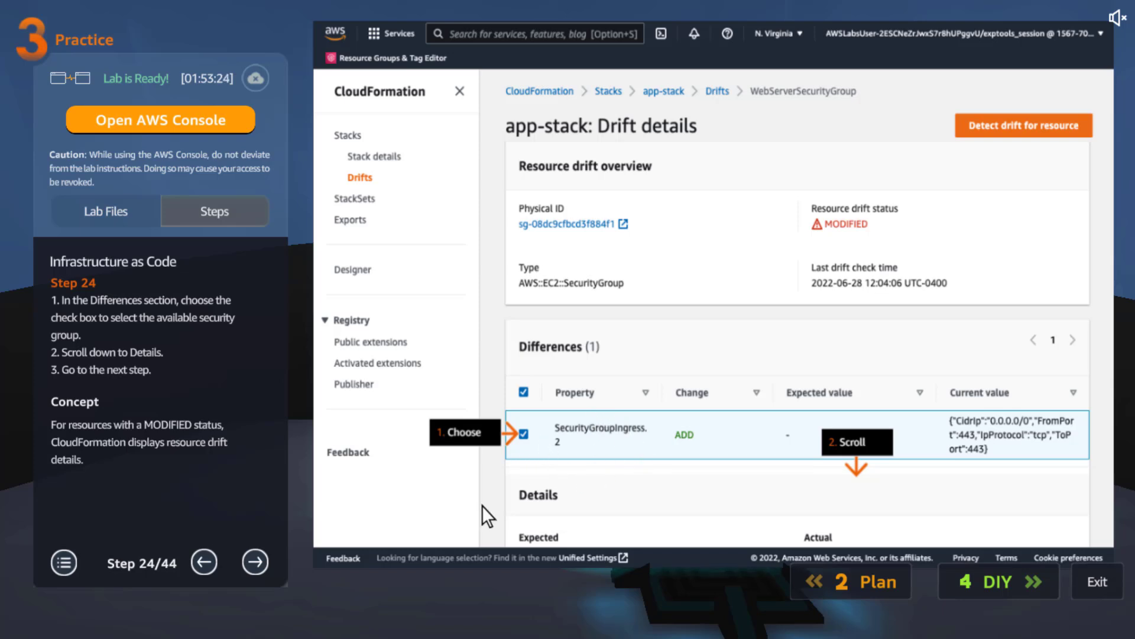
left_click(258, 564)
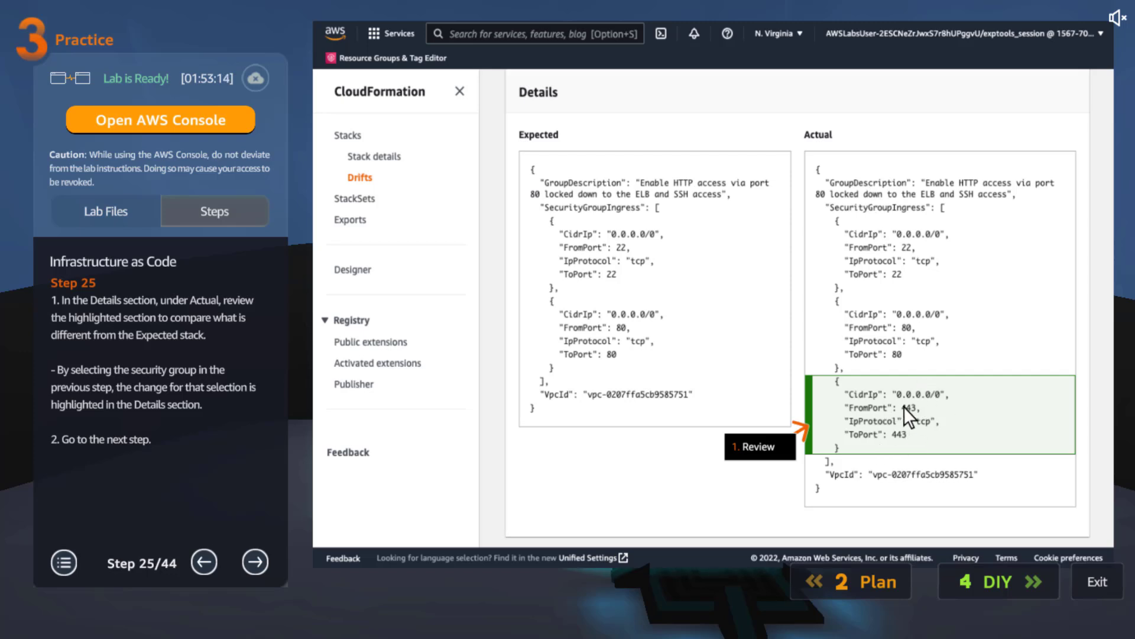
Read all of lab step 26 on opening the labFunction-compliance function in AWS Lambda, including its concept text
left_click(254, 568)
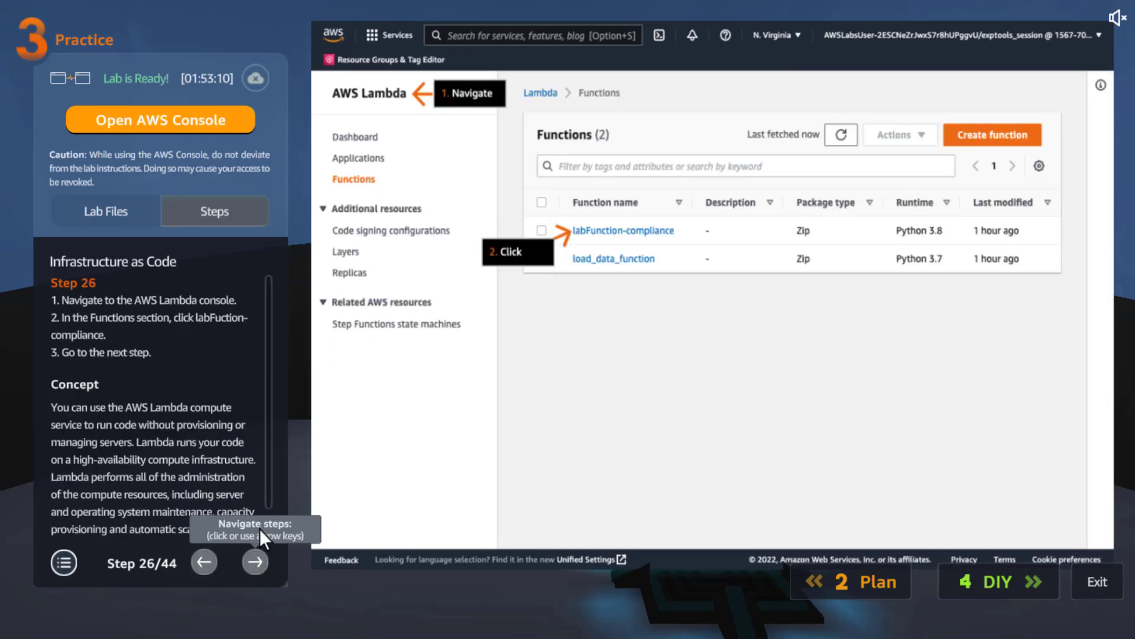
scroll(264, 413, "down", 2)
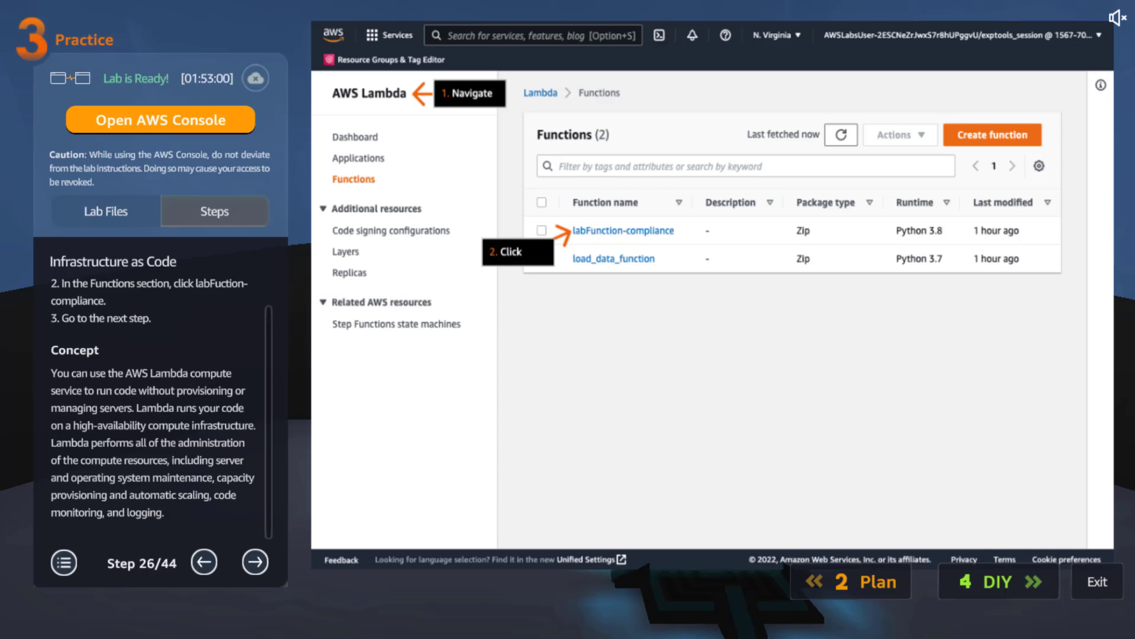
Read lab steps 27 to 30 on setting the stack name to app-stack, deploying the Lambda function and reviewing code lines 185–191
left_click(257, 569)
scroll(268, 453, "down", 2)
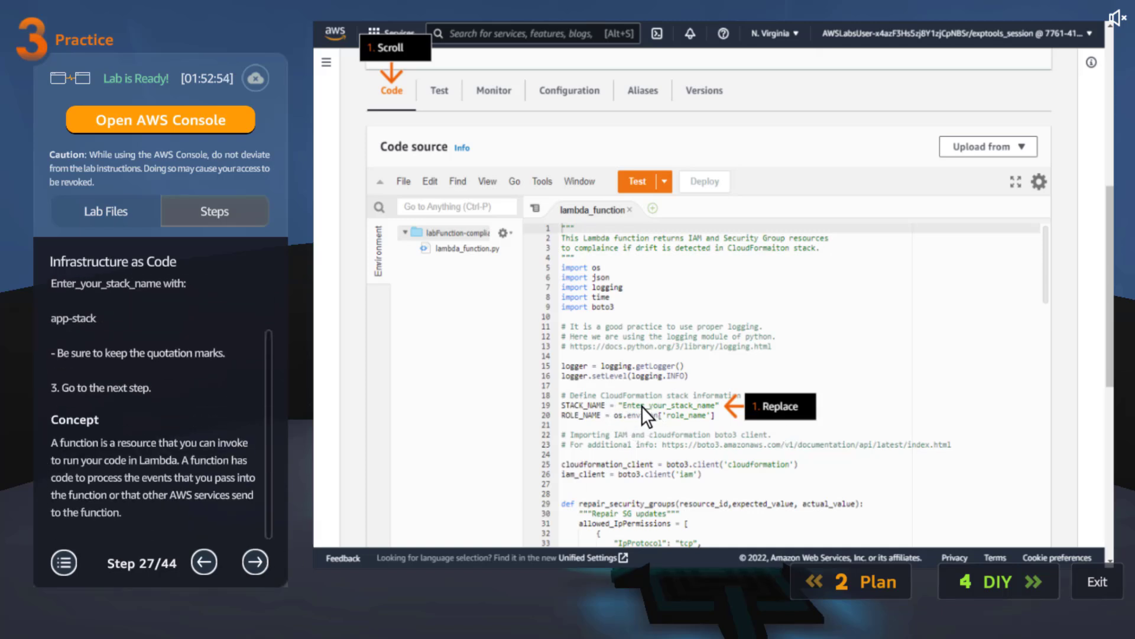
left_click(255, 562)
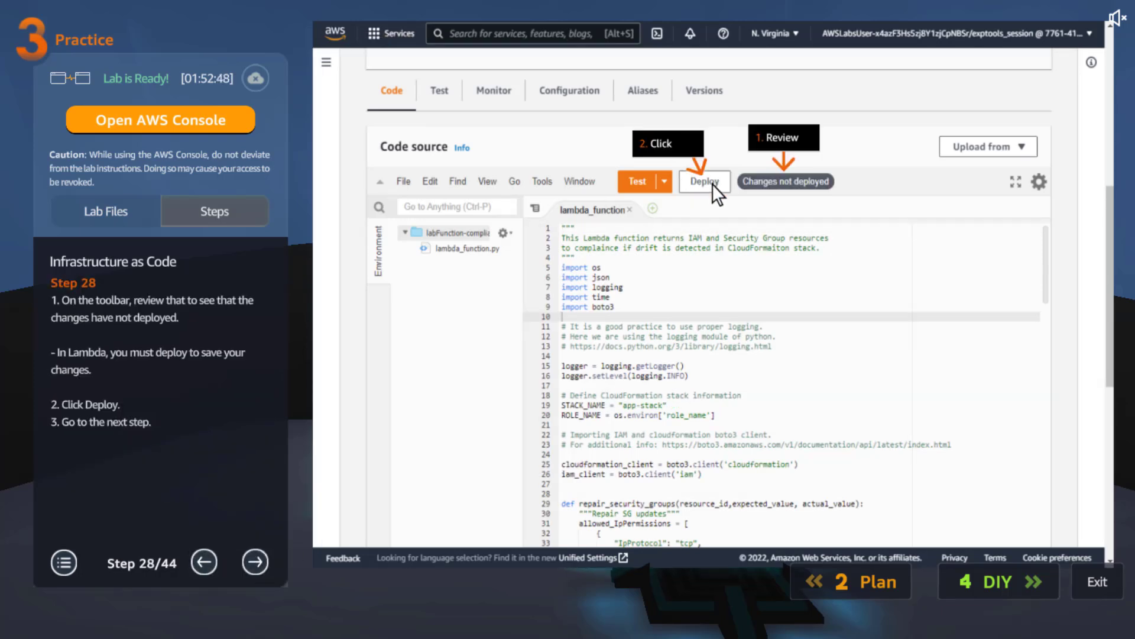
left_click(261, 565)
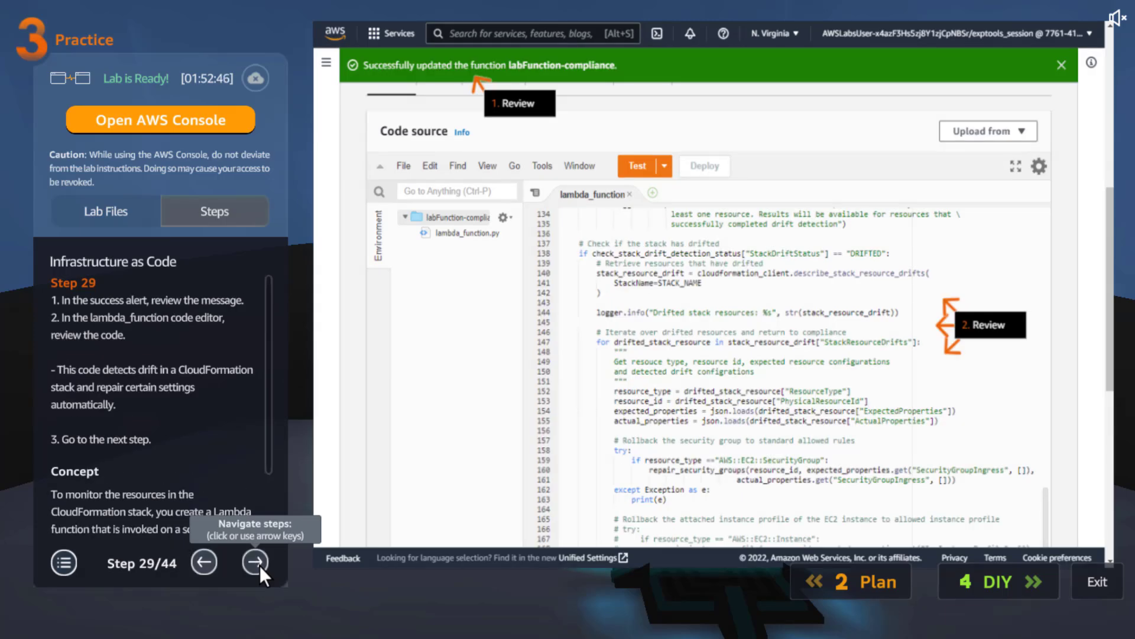
scroll(258, 421, "down", 3)
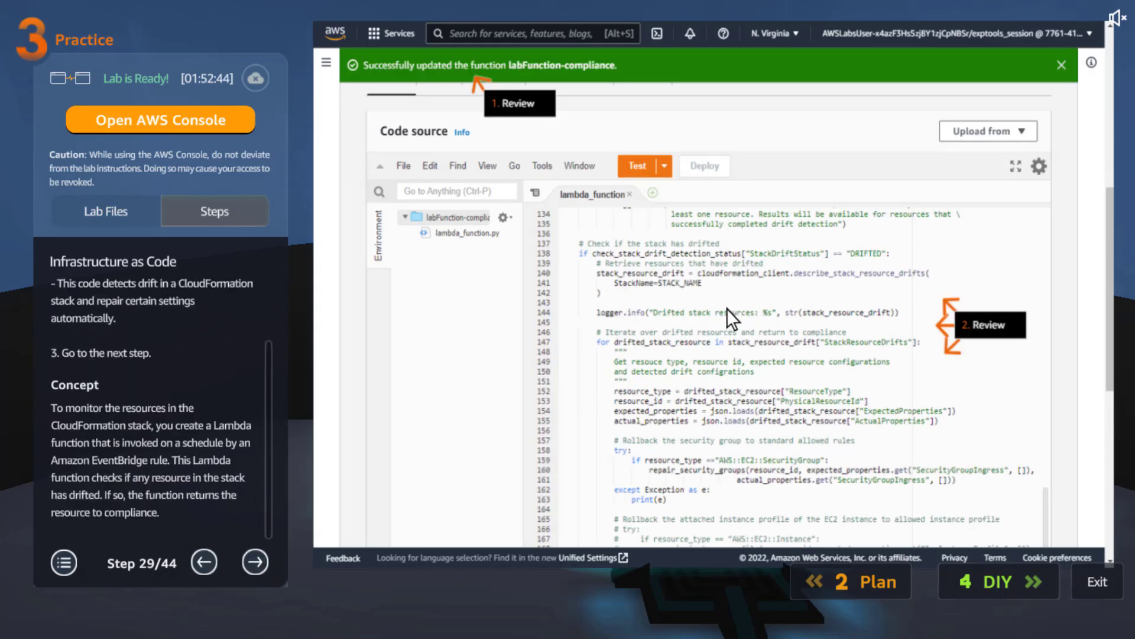
left_click(256, 561)
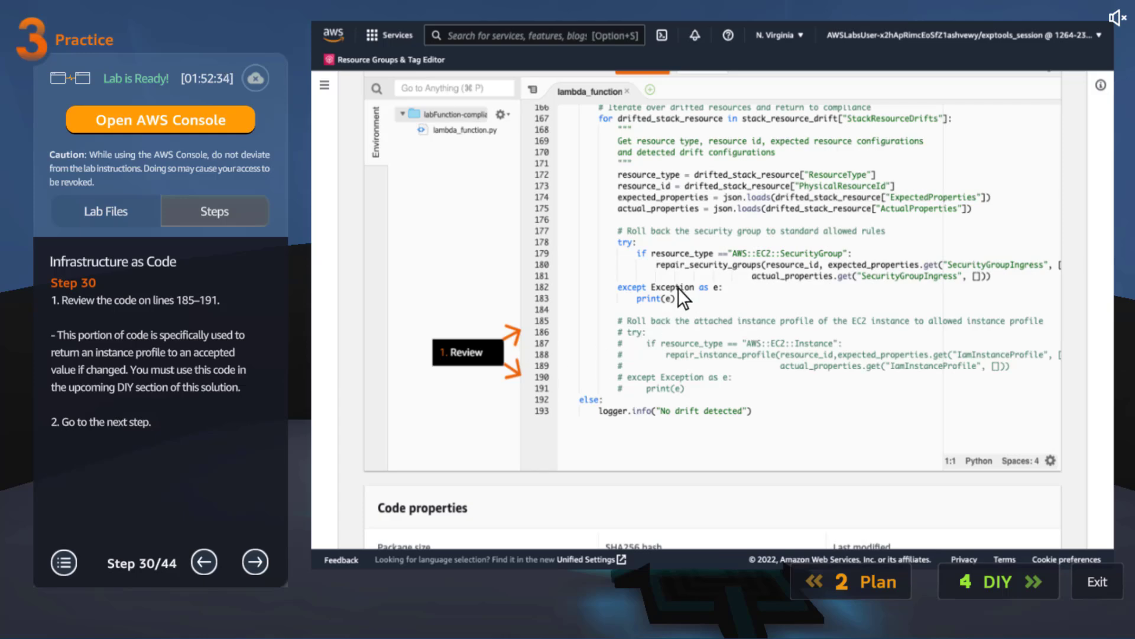
Read lab steps 31 to 33 on opening the Amazon EventBridge rules and starting a new rule
left_click(255, 564)
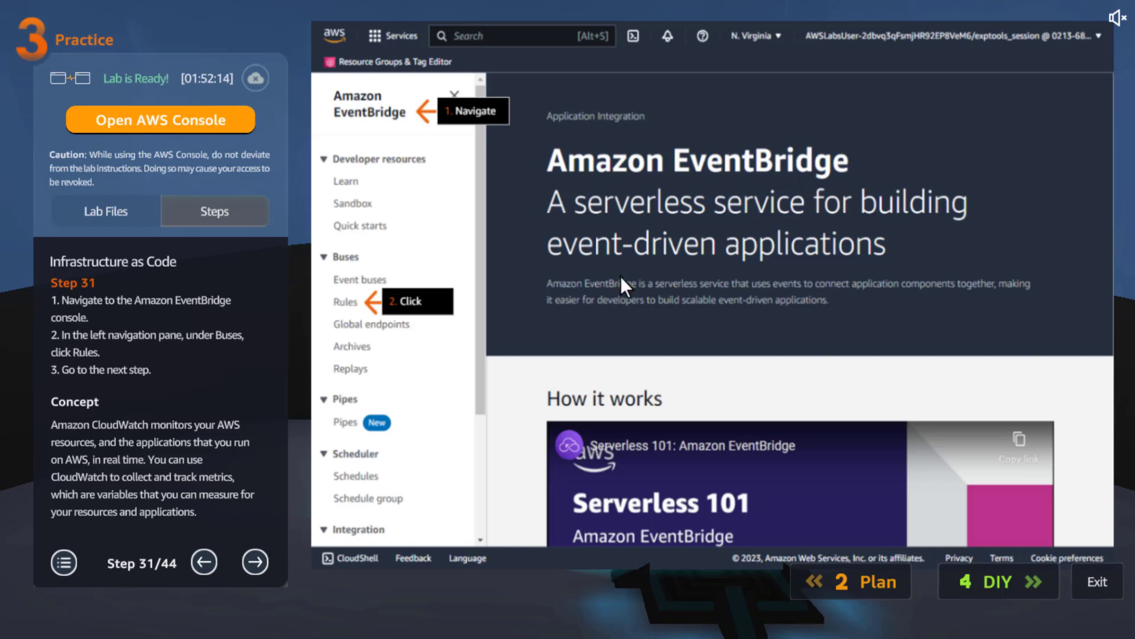
left_click(255, 563)
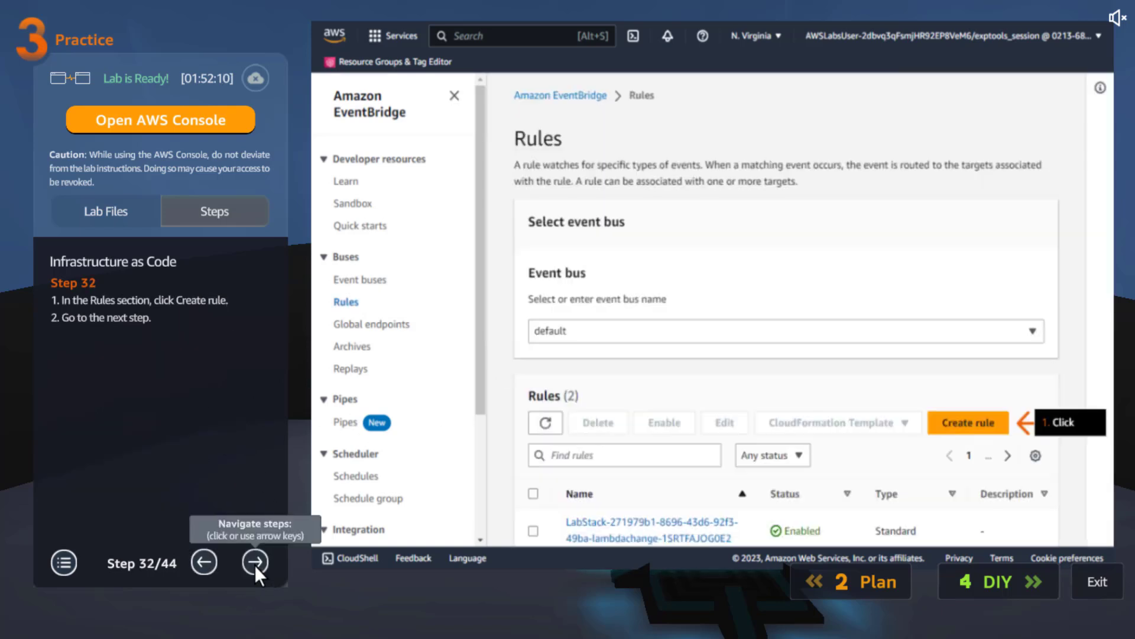
left_click(254, 562)
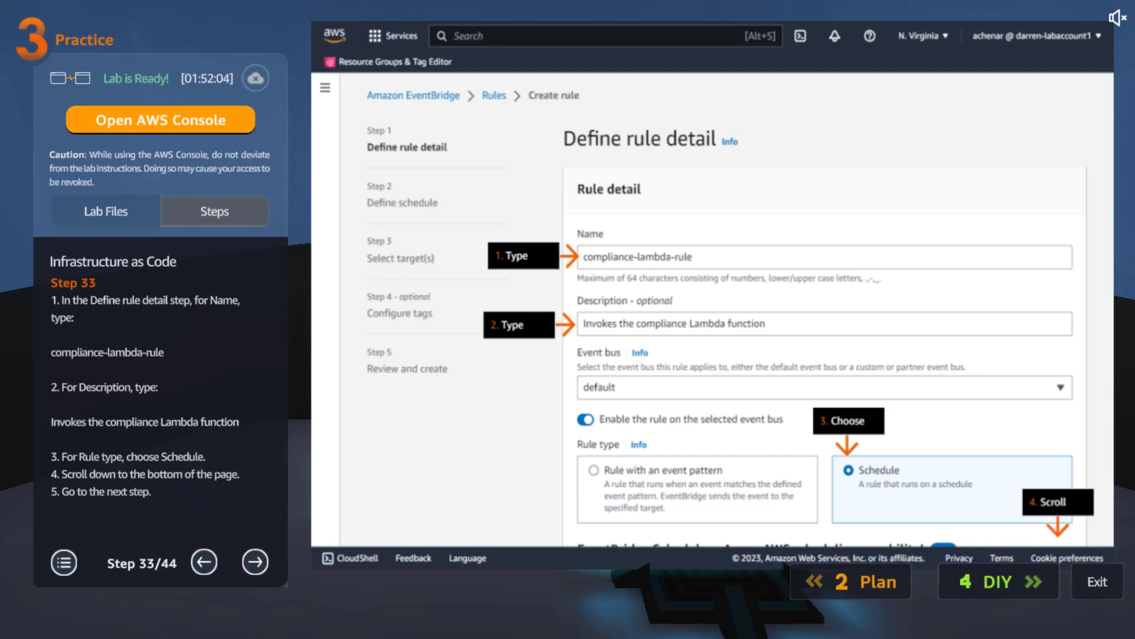
Highlight the rule name compliance-lambda-rule and the description "Invokes the compliance Lambda function" in the step 33 instructions
triple_click(118, 353)
left_click(162, 354)
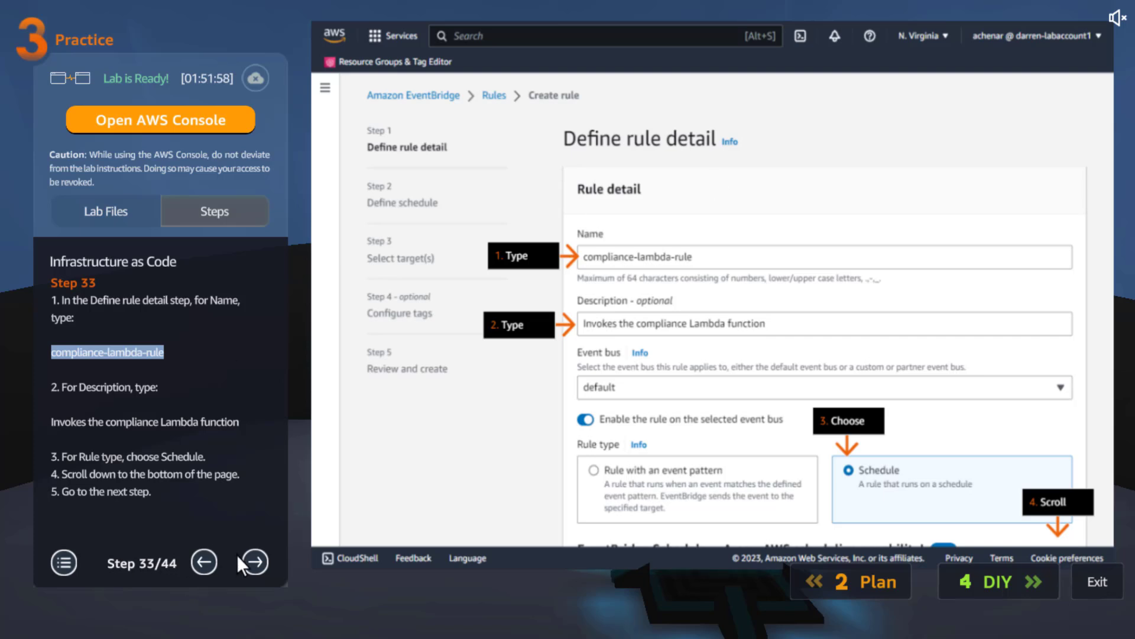
double_click(176, 422)
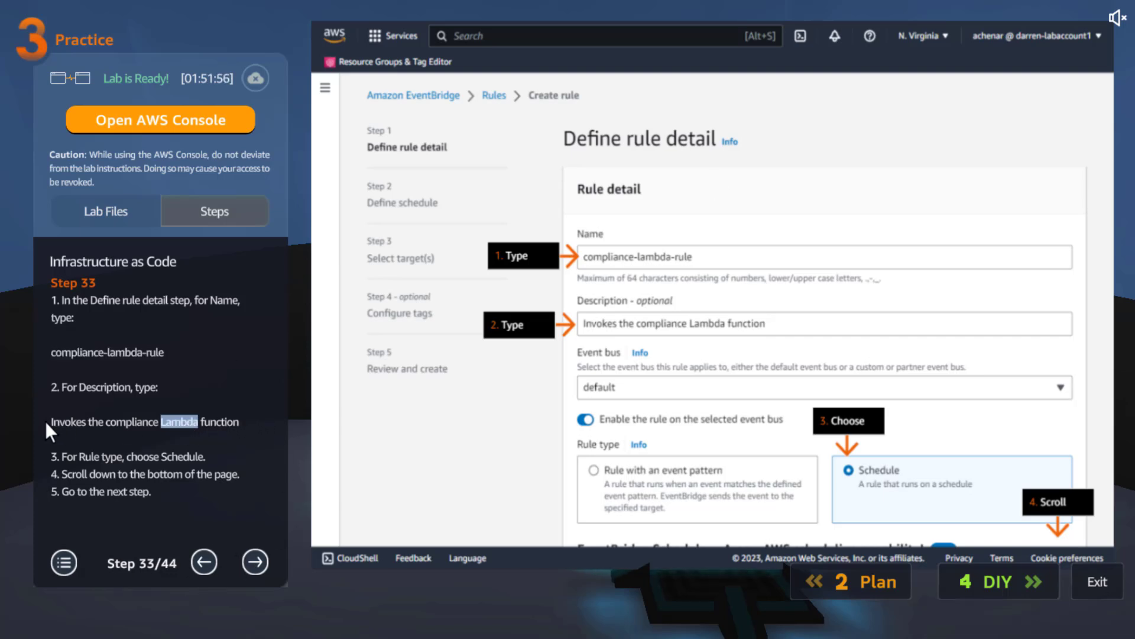
left_click(227, 421)
left_click_drag(236, 421, 50, 427)
left_click(188, 426)
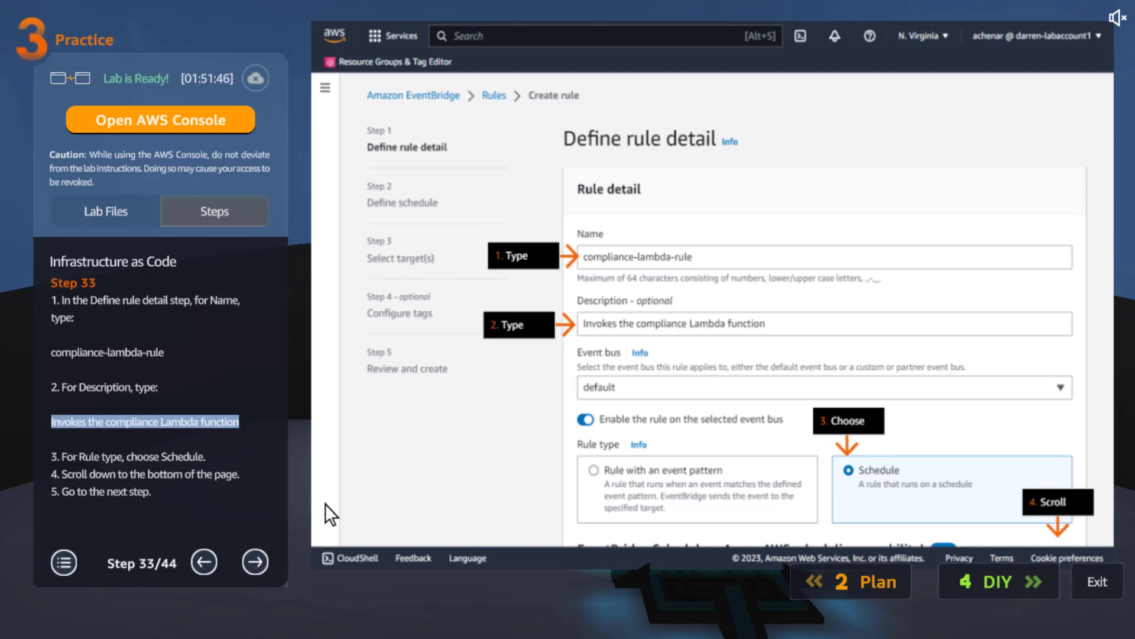
Review lab steps 34 to 39 on scheduling the rule every 2 minutes, targeting labFunction-compliance and creating the rule
left_click(251, 562)
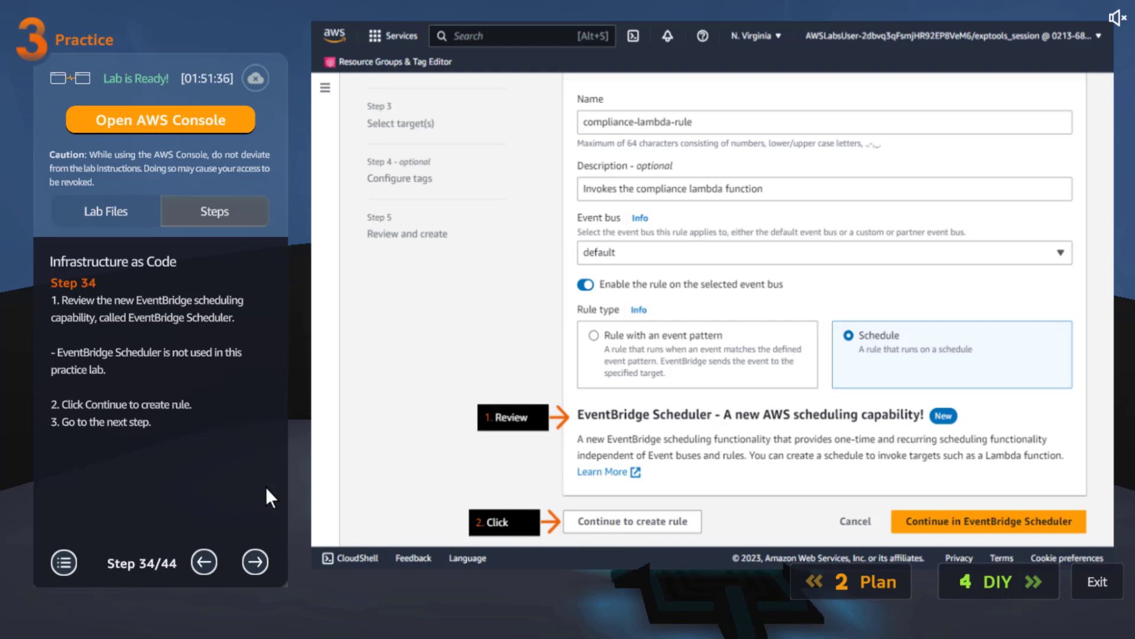
left_click(254, 563)
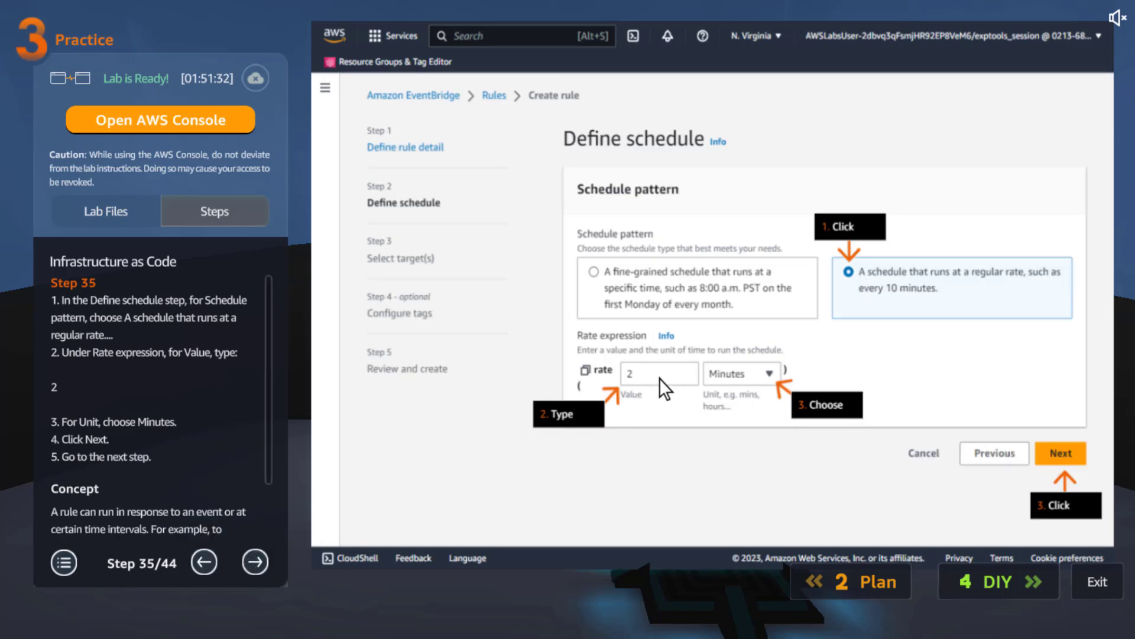
scroll(268, 326, "down", 1)
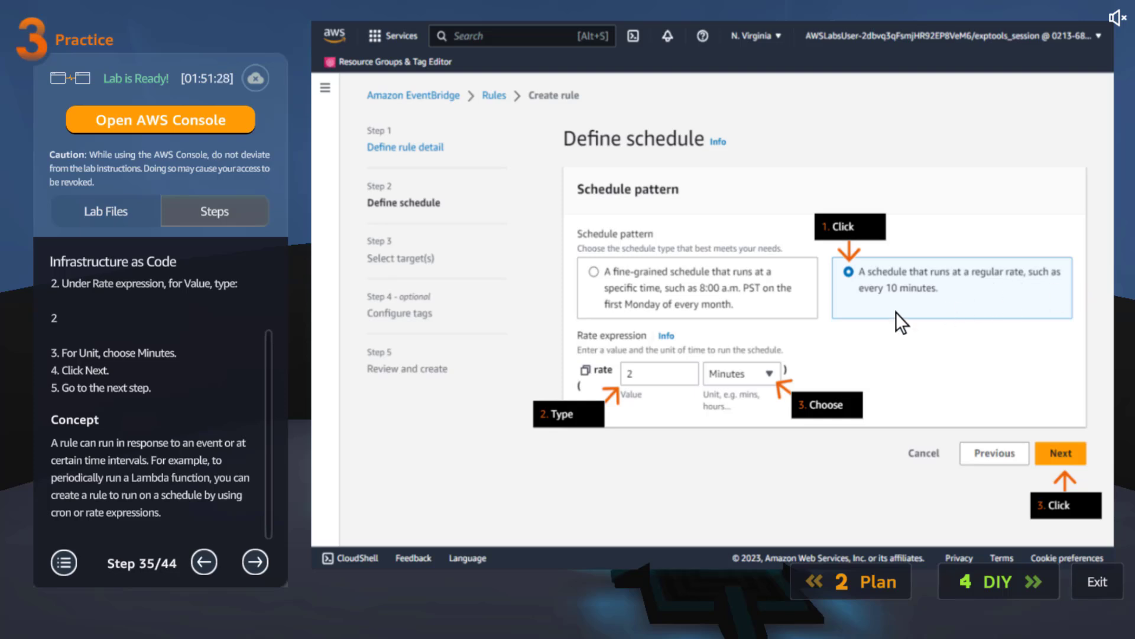
left_click(255, 562)
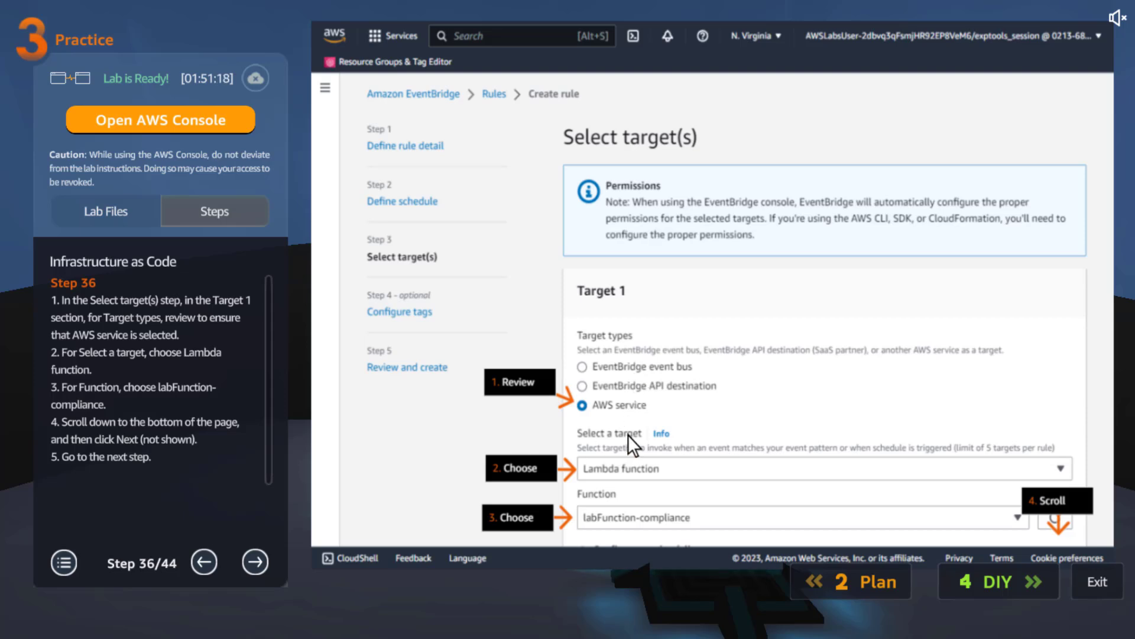
left_click(254, 563)
left_click(254, 563)
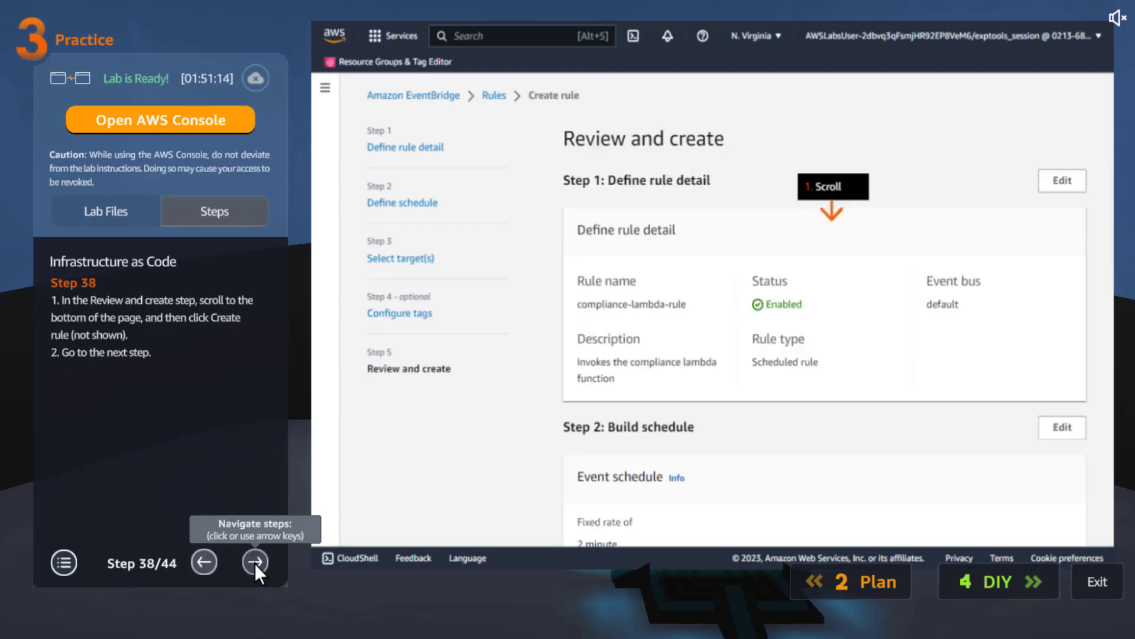
left_click(254, 563)
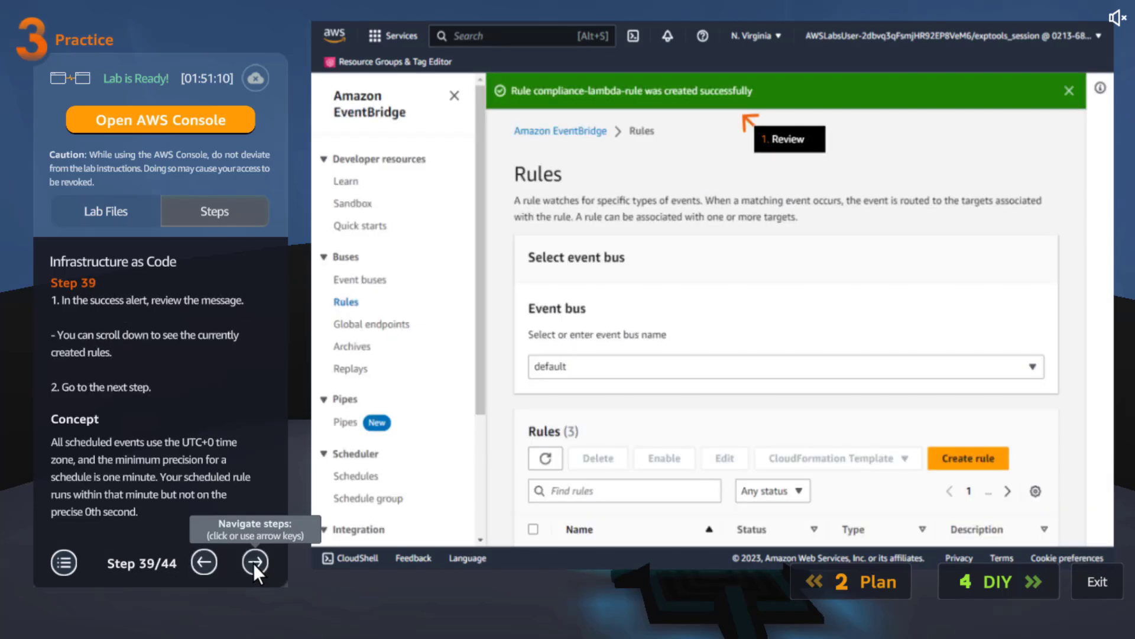
Read lab steps 40 to 44 on adding the HTTPS inbound rule and checking its removal, revisiting step 43 before finishing
left_click(254, 563)
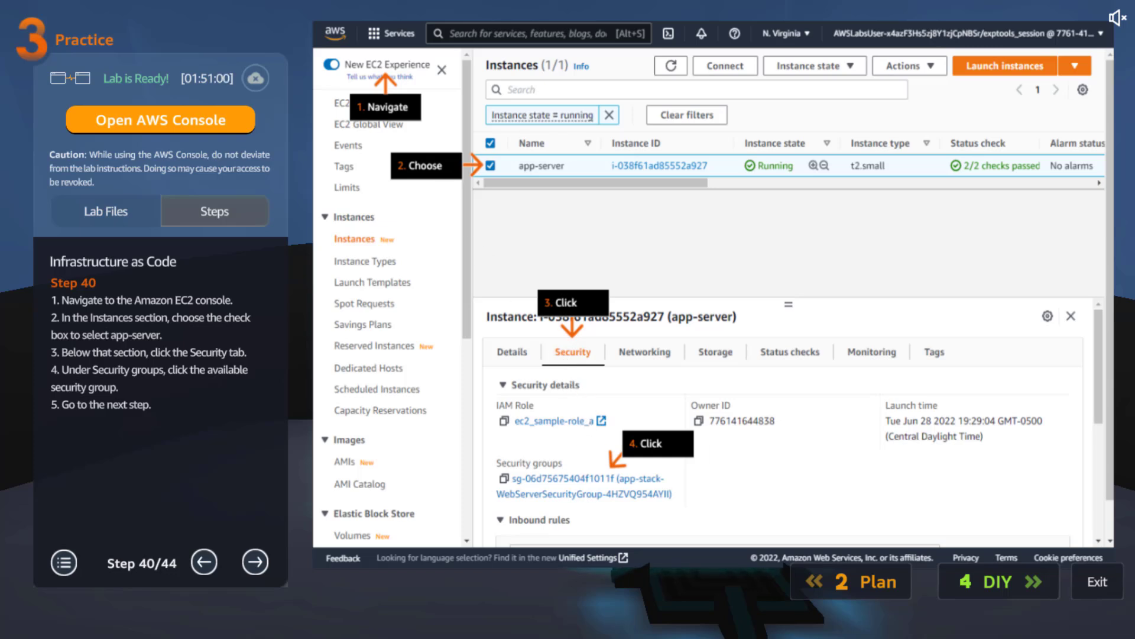
left_click(255, 562)
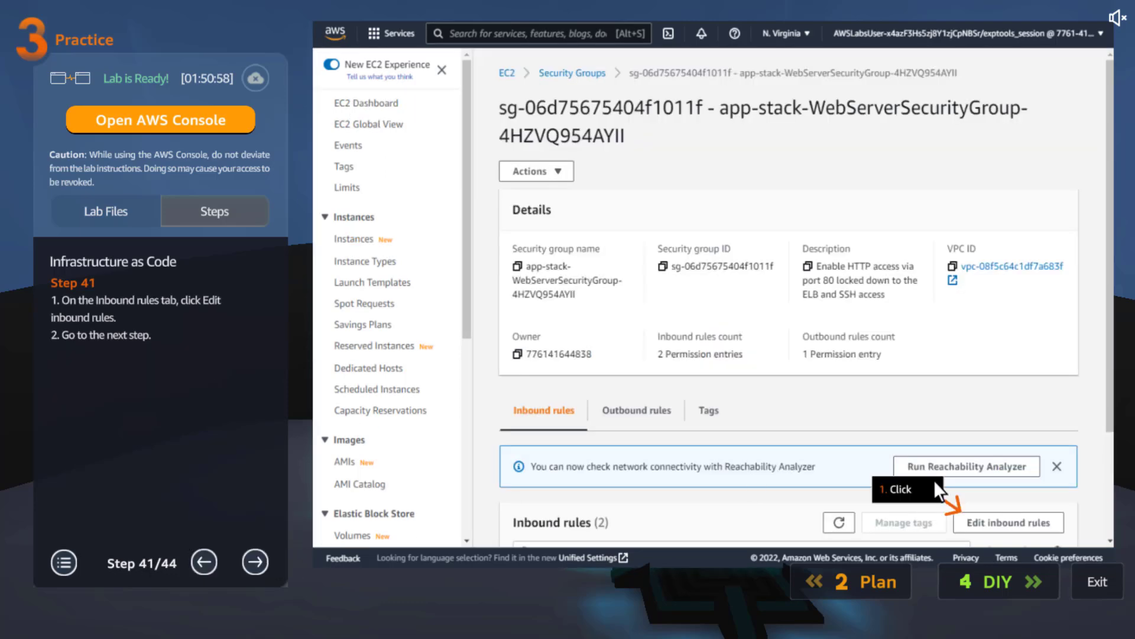
left_click(260, 556)
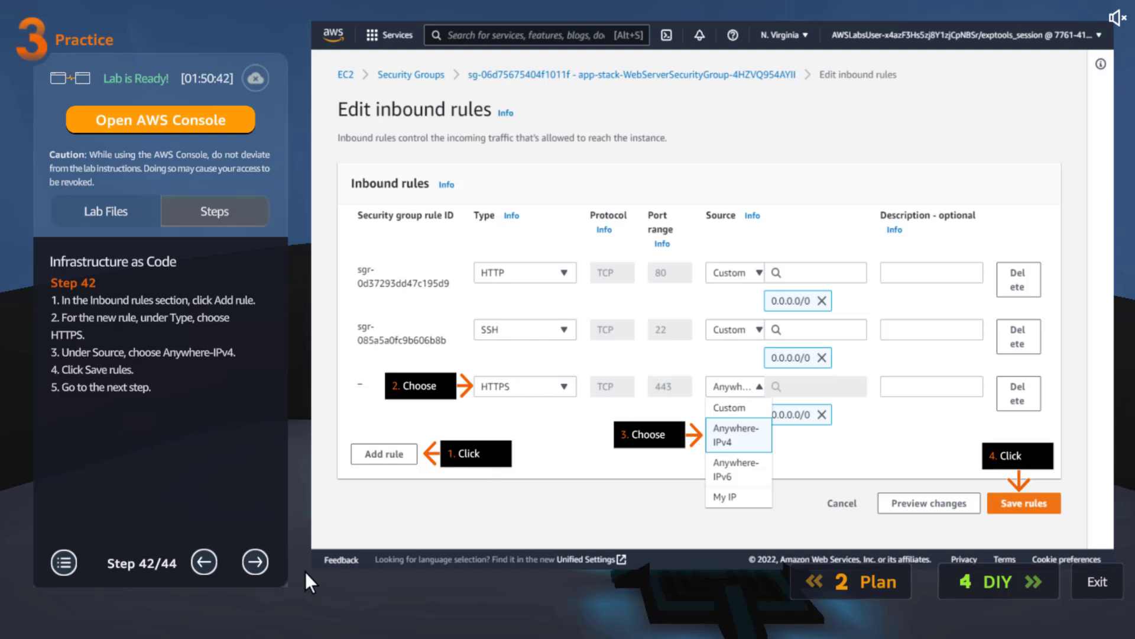
left_click(260, 561)
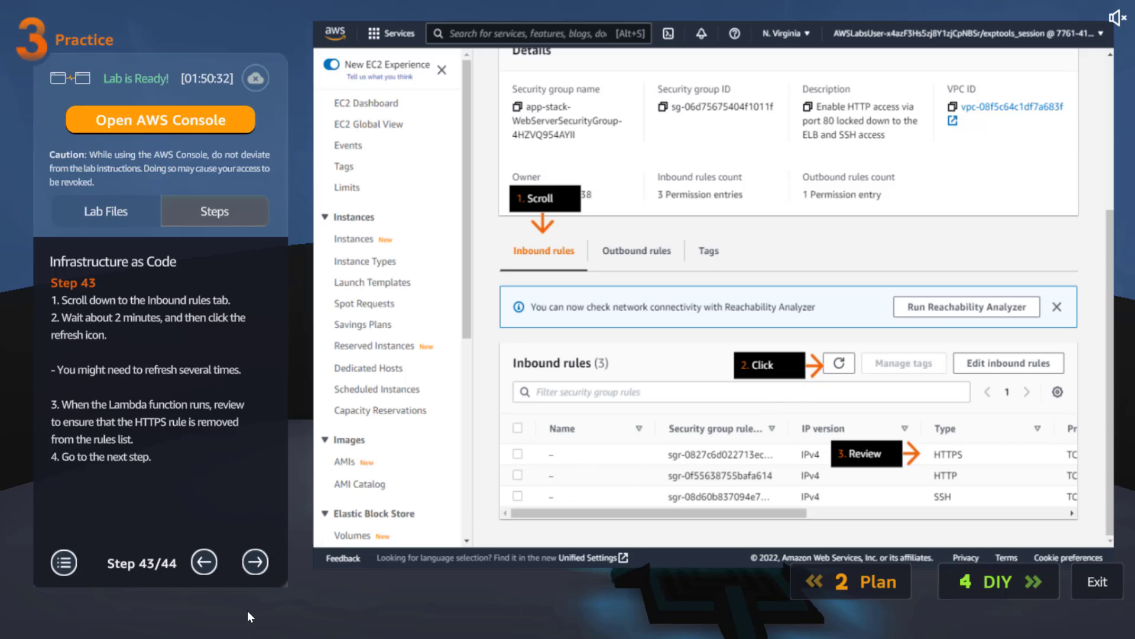
left_click(260, 567)
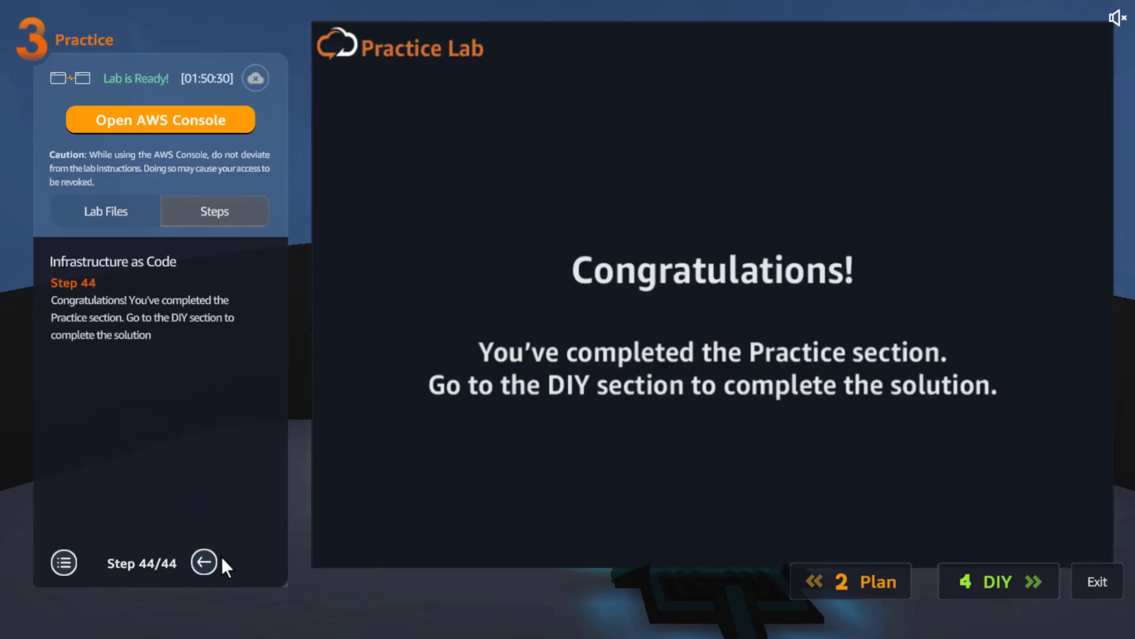
left_click(204, 563)
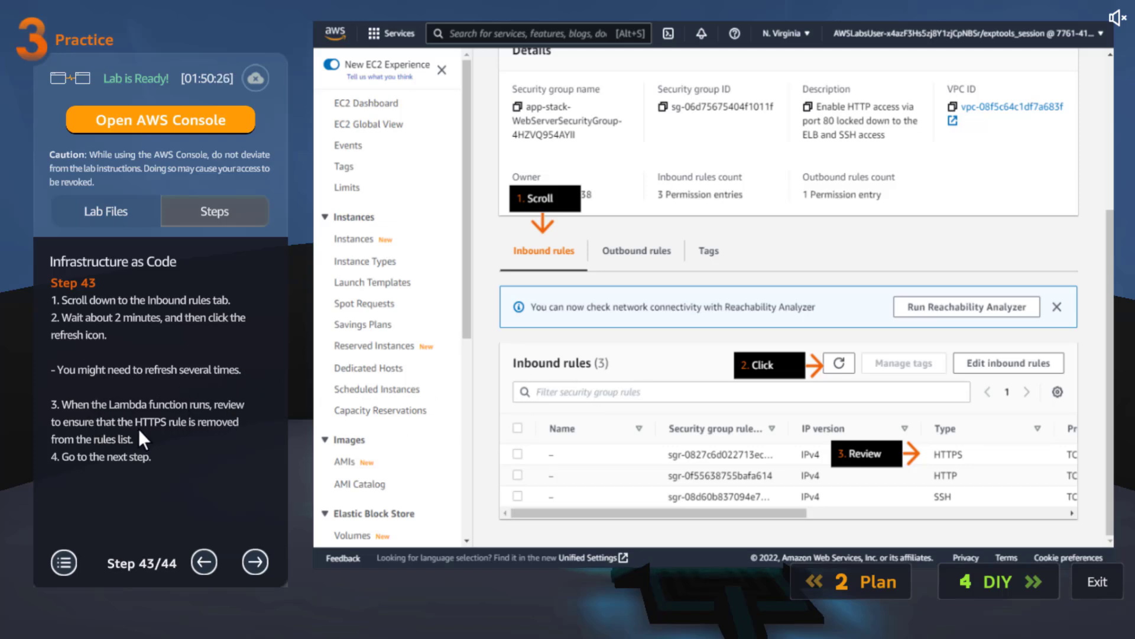
left_click(264, 556)
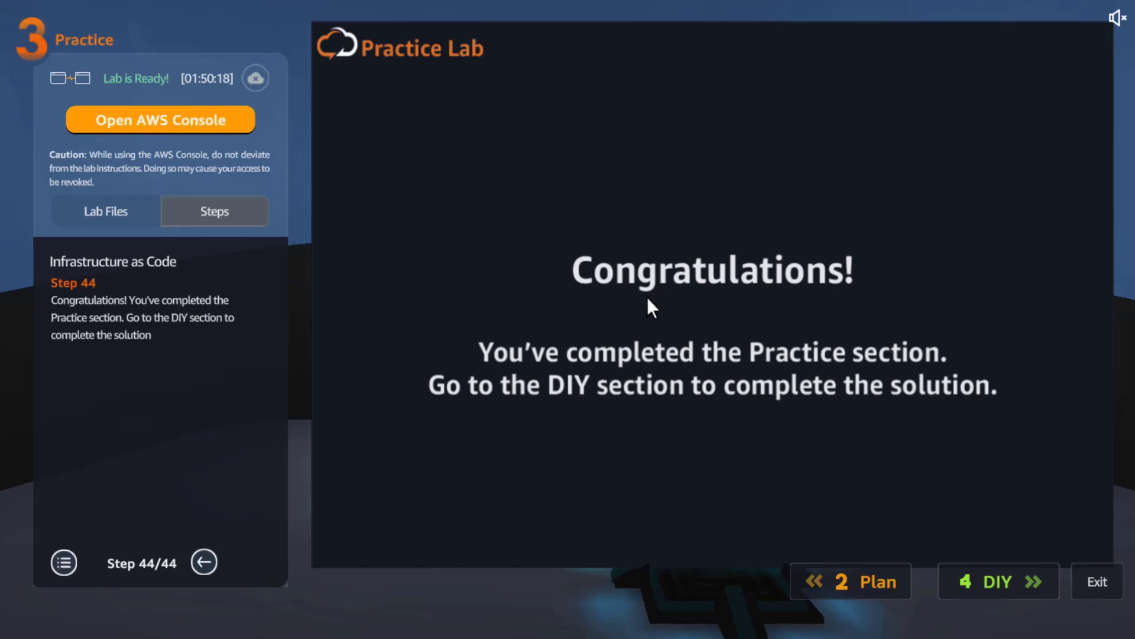
Open the AWS console from the lab and go to the S3 service
left_click(204, 116)
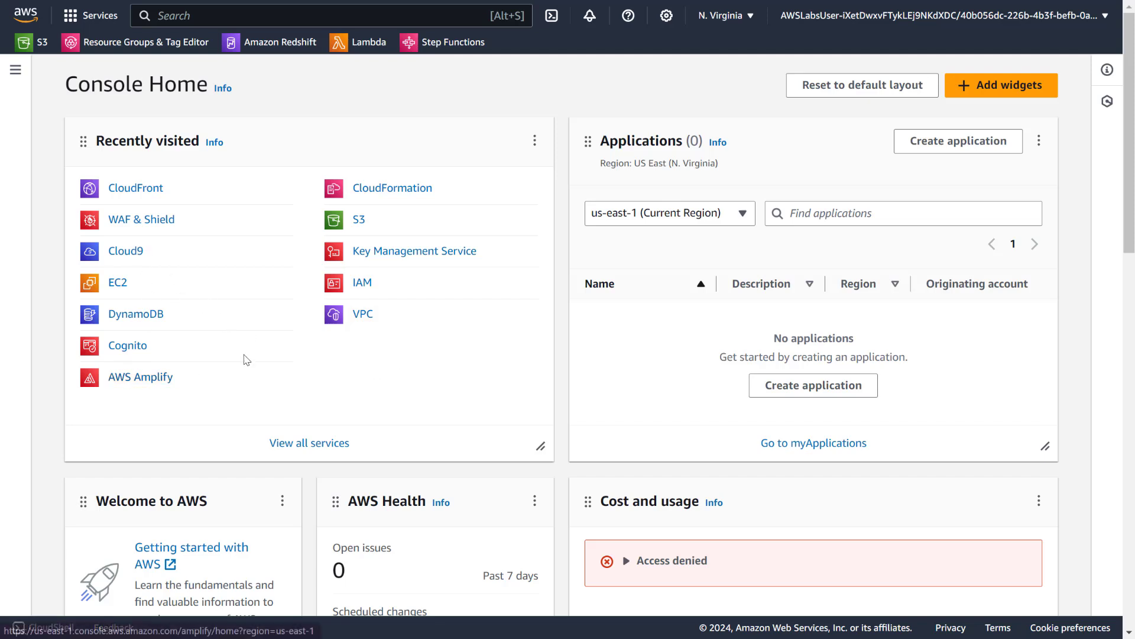
left_click(360, 225)
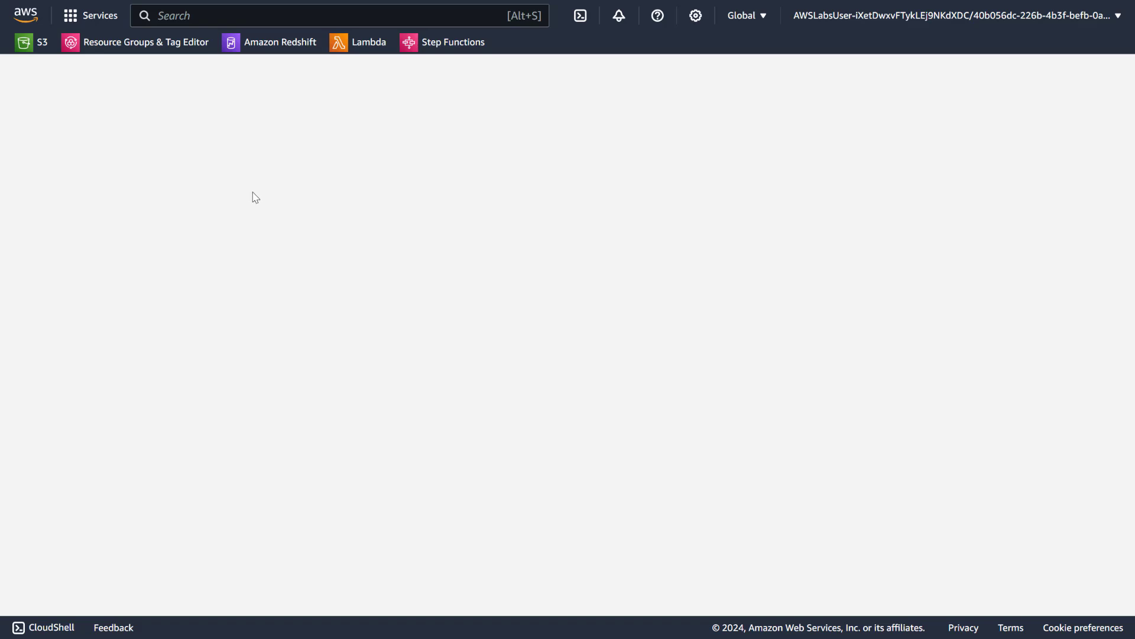
left_click(33, 43)
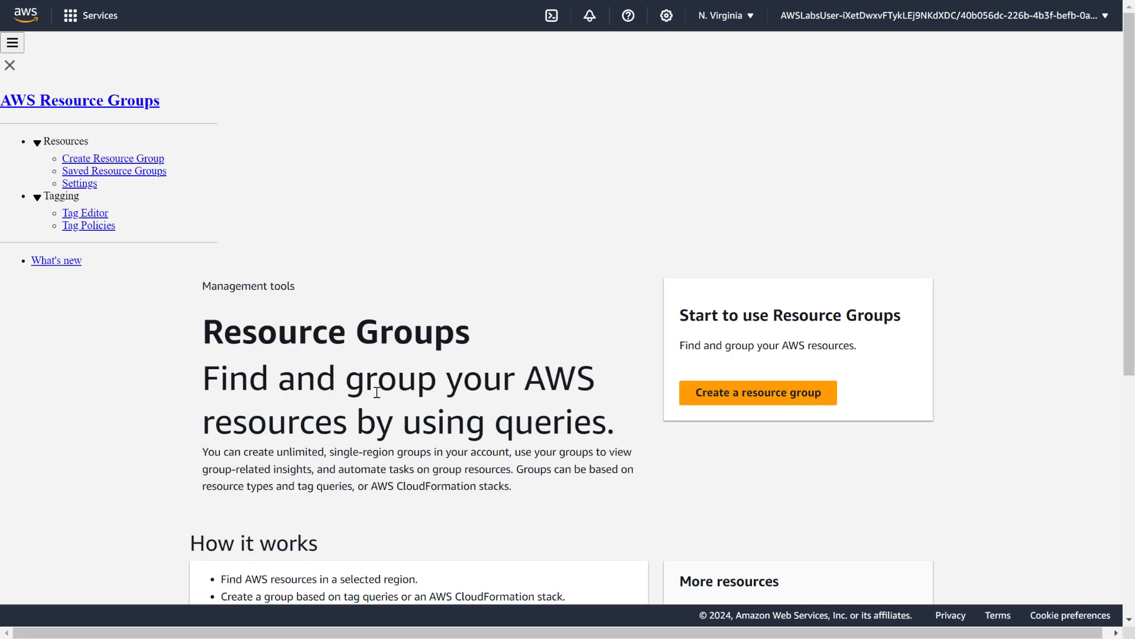
scroll(373, 393, "down", 4)
scroll(372, 393, "up", 5)
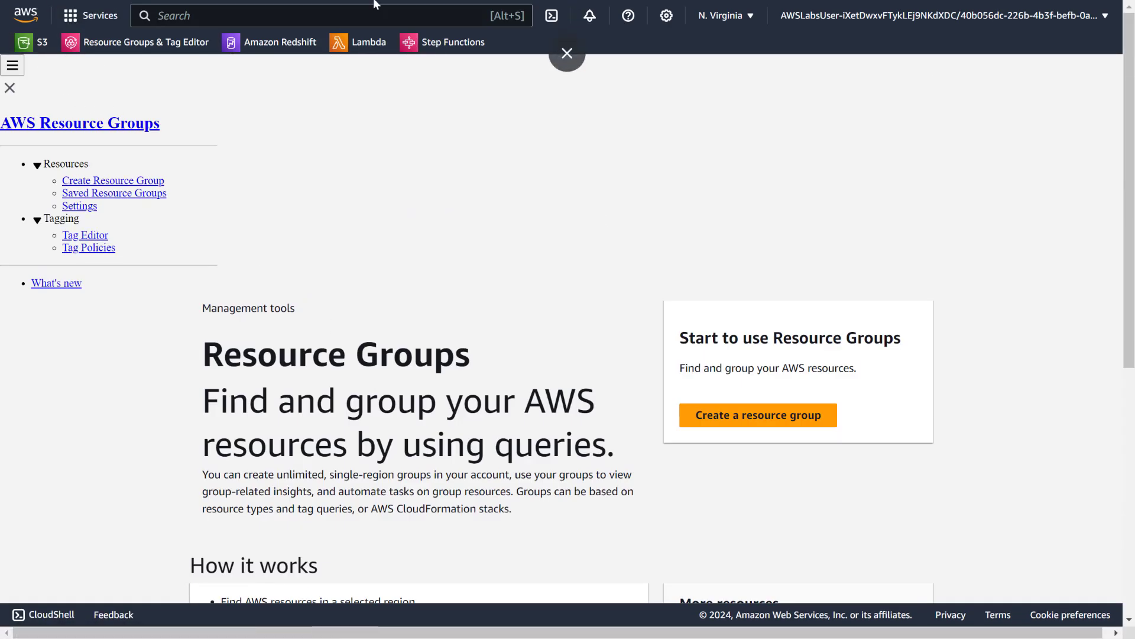
key("F11")
left_click(17, 49)
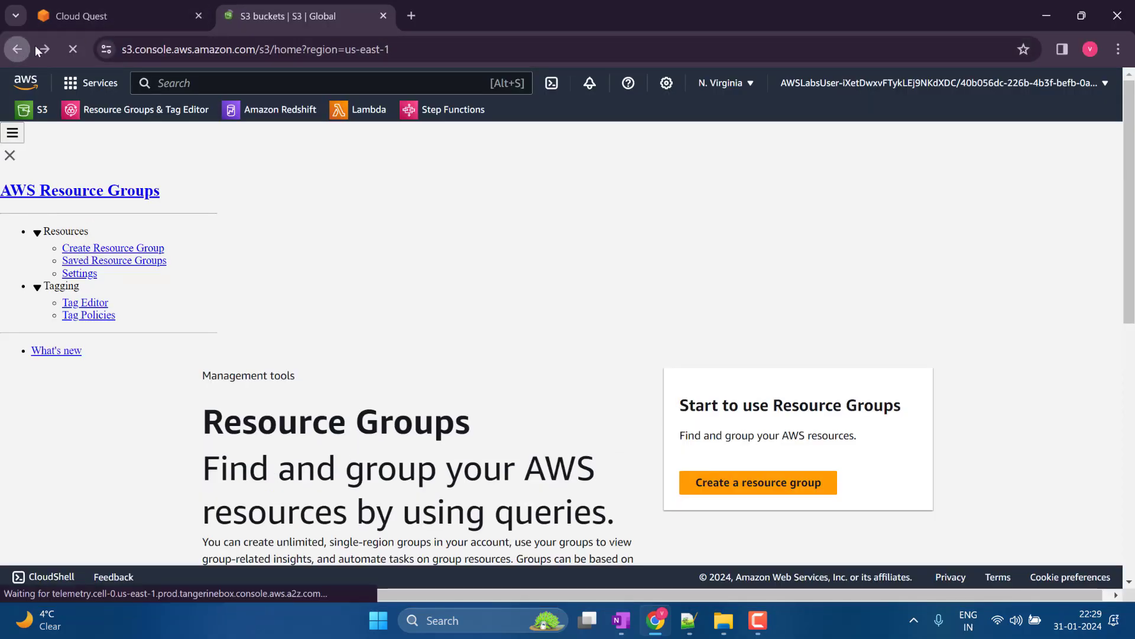
left_click(1118, 49)
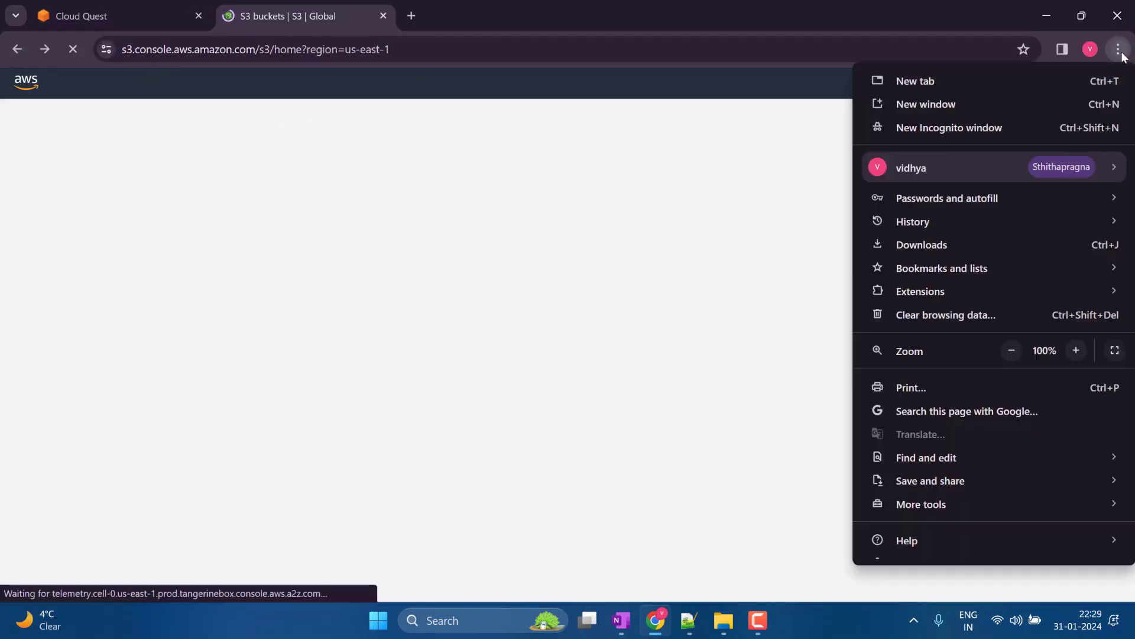
left_click(1115, 350)
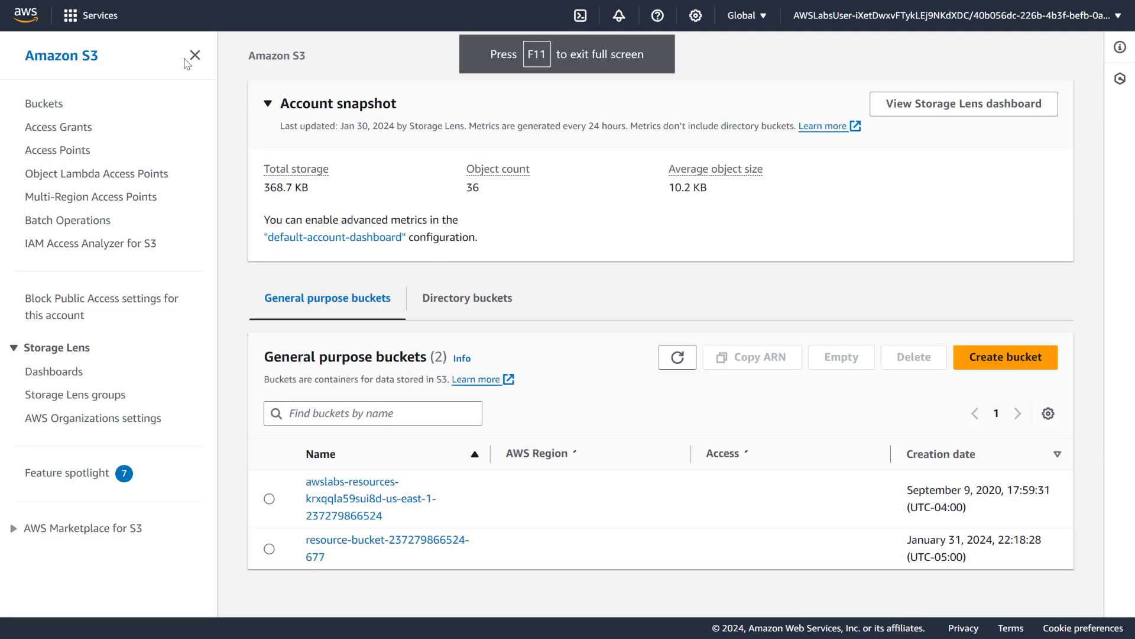
Open sample-cloudformation.yaml in the bucket whose name starts with resource-bucket and copy its Object URL
left_click(195, 55)
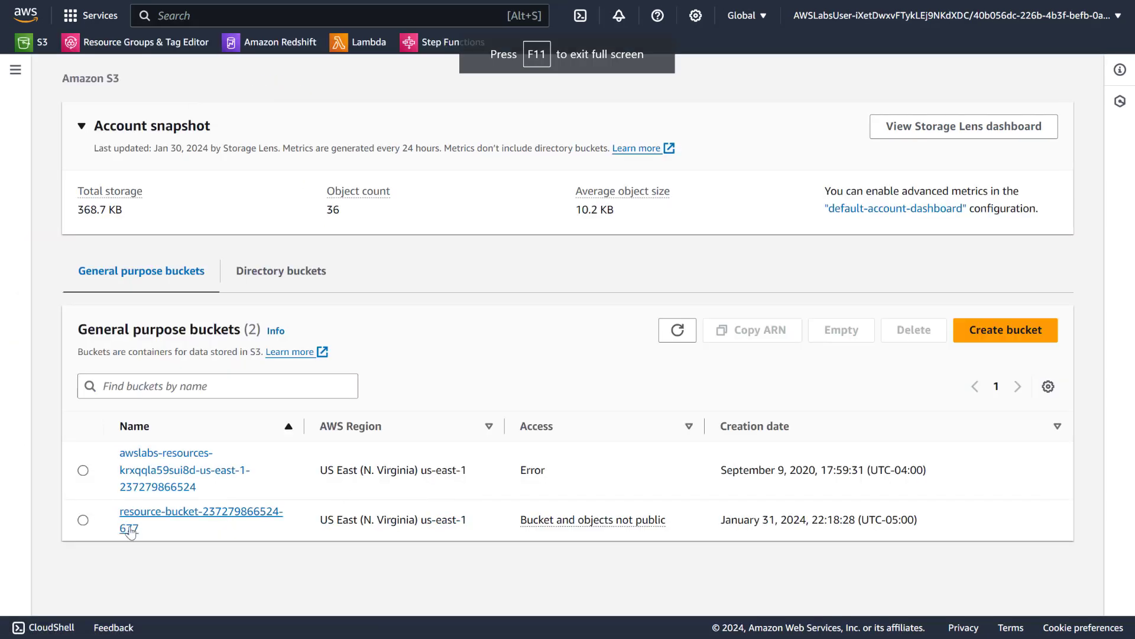
left_click(149, 512)
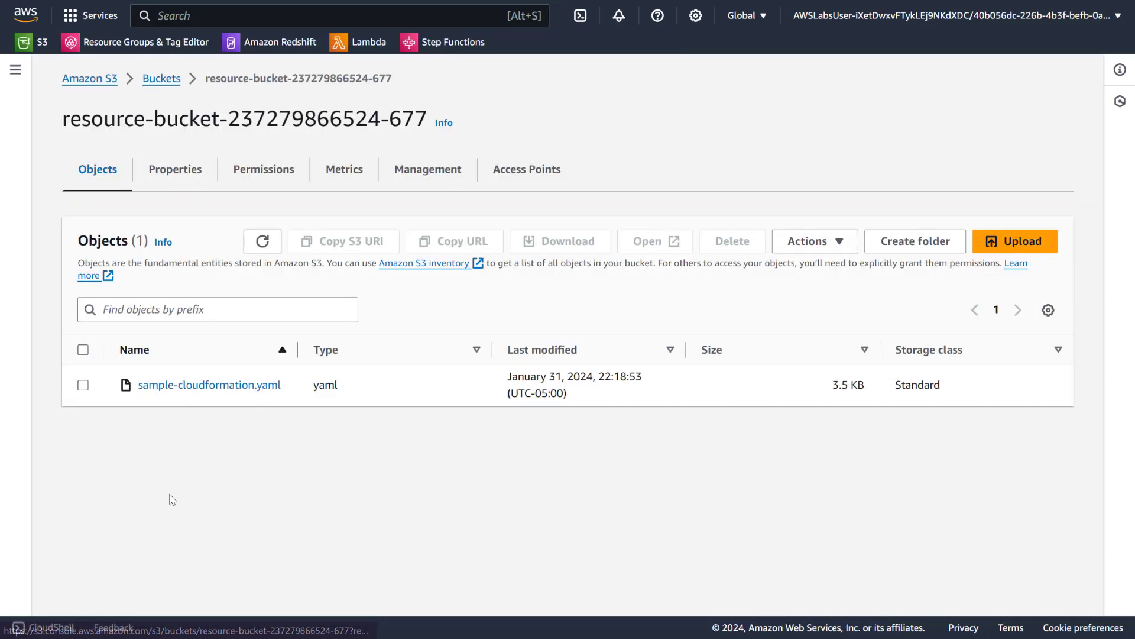
left_click(182, 385)
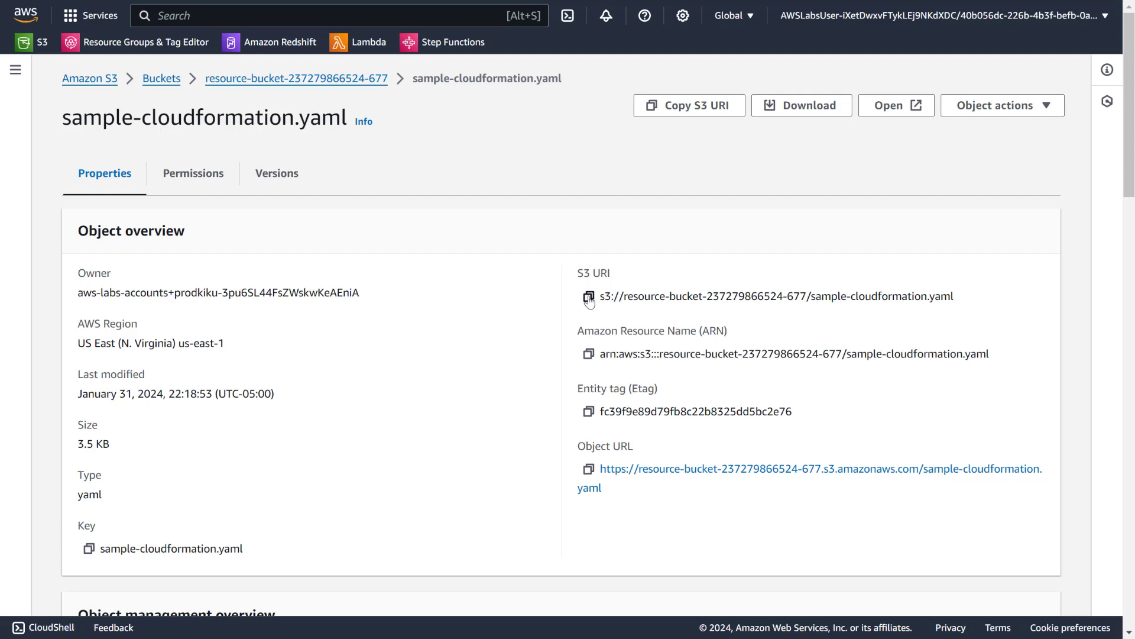
left_click(588, 471)
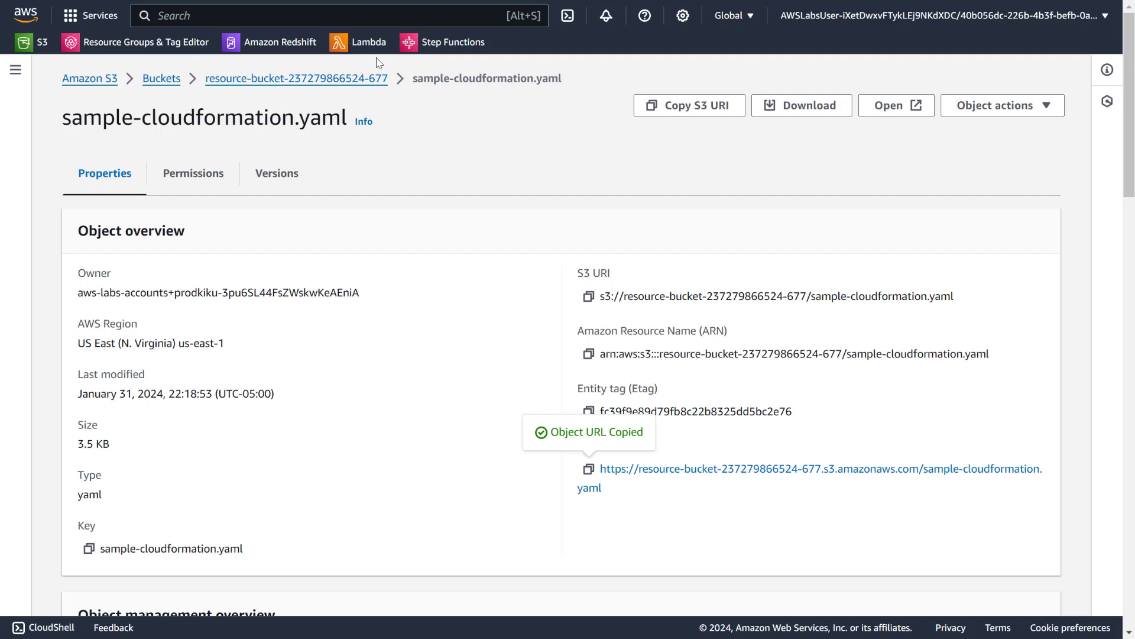
Find the CloudFormation service with the search term "cloudfor" and open its list of stacks
left_click(365, 16)
type("cloud")
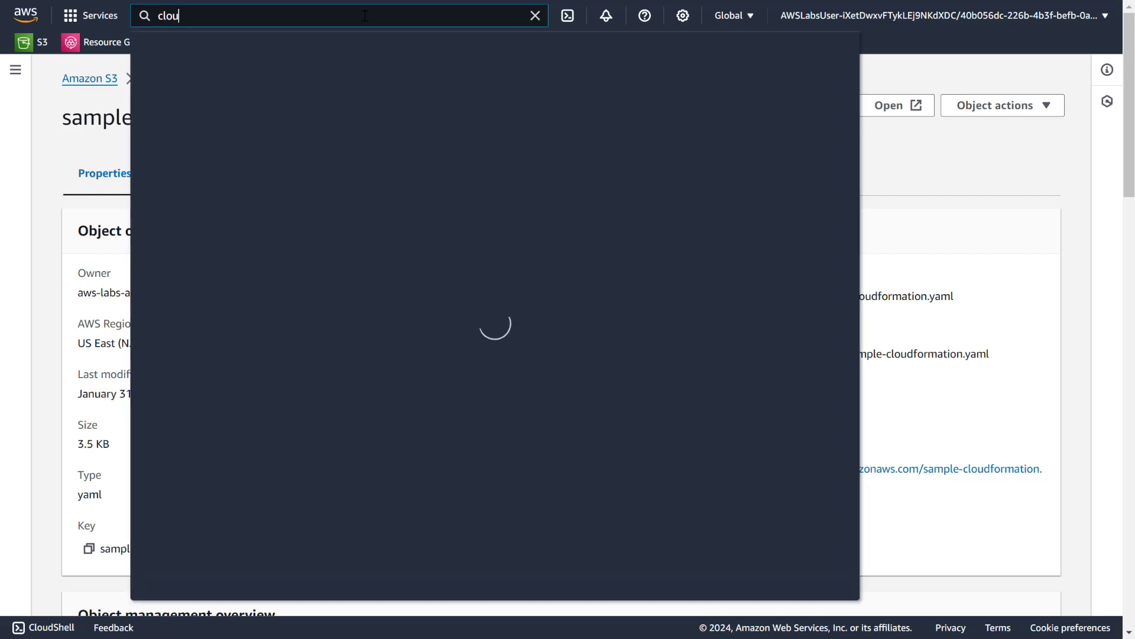
mouse_move(439, 285)
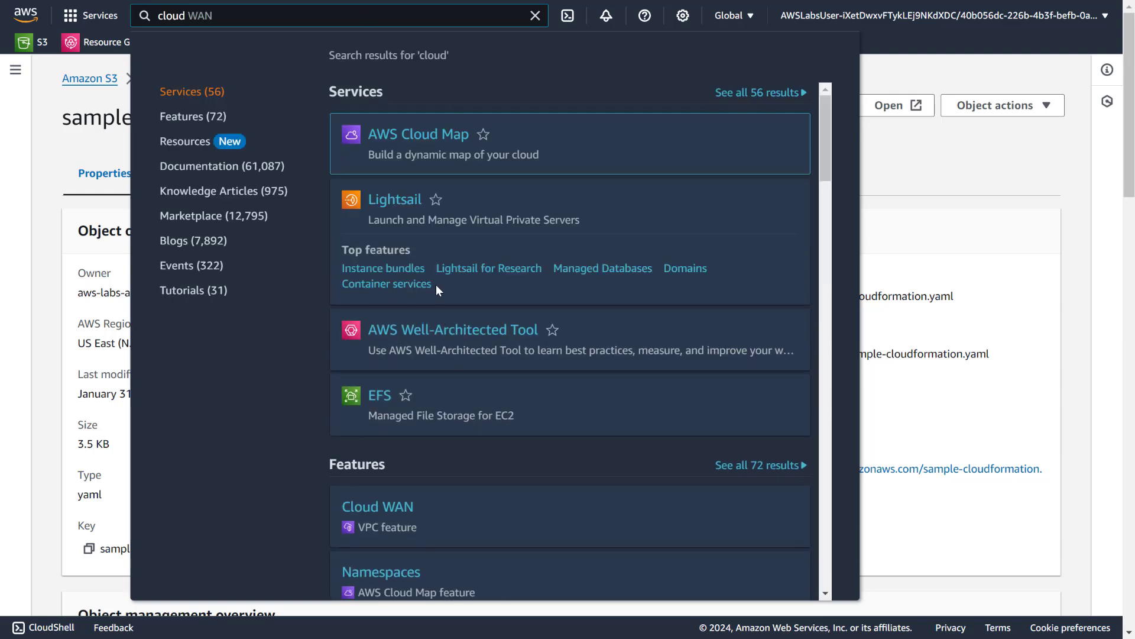
type("for")
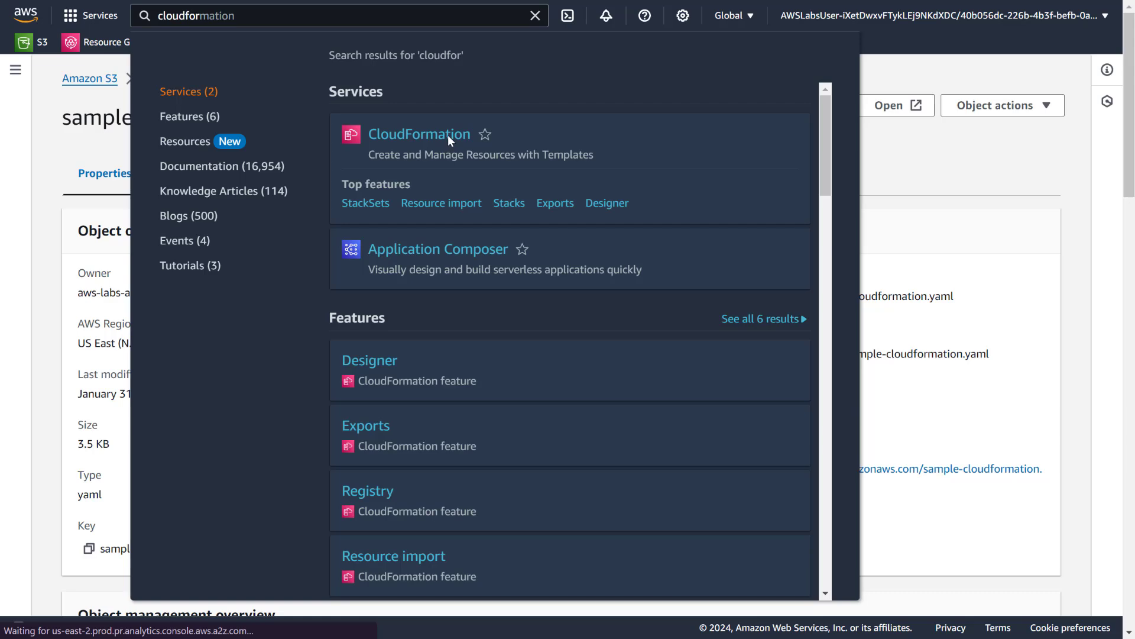
left_click(448, 137)
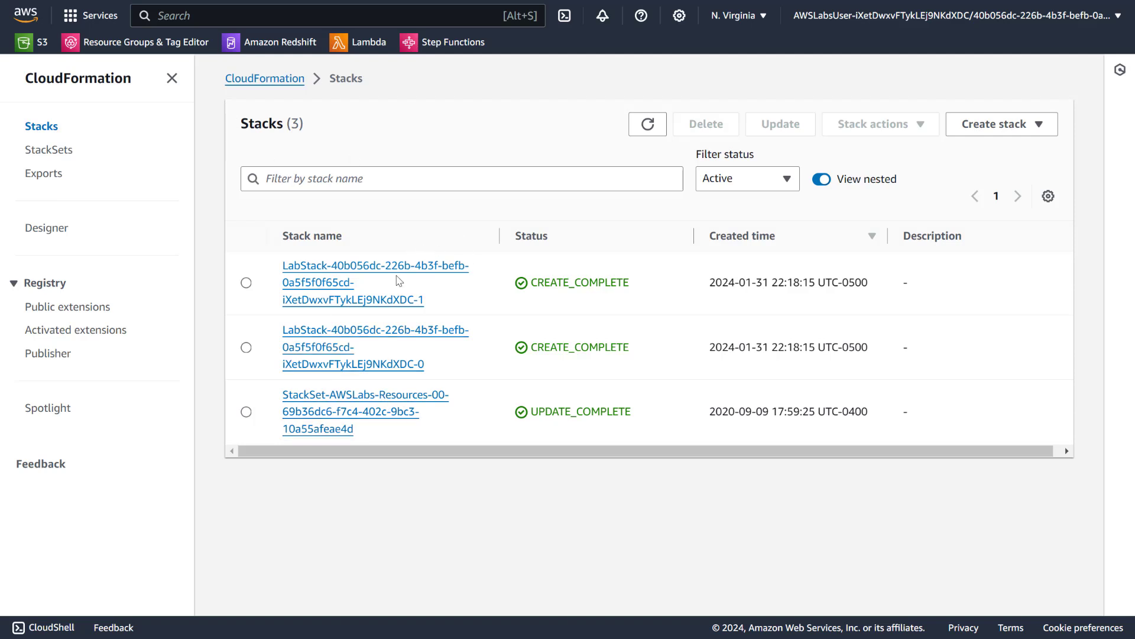
left_click_drag(887, 410, 708, 279)
left_click(843, 351)
Start a stack with new resources (standard), using the copied Object URL of sample-cloudformation.yaml as the Amazon S3 template source
left_click(1017, 128)
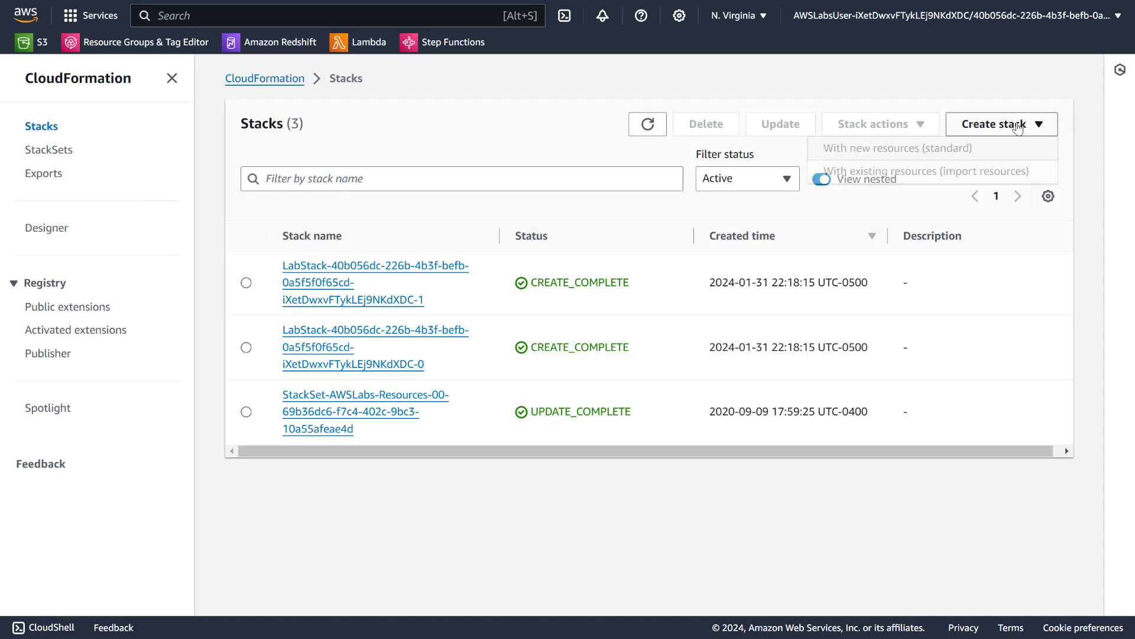
left_click(905, 153)
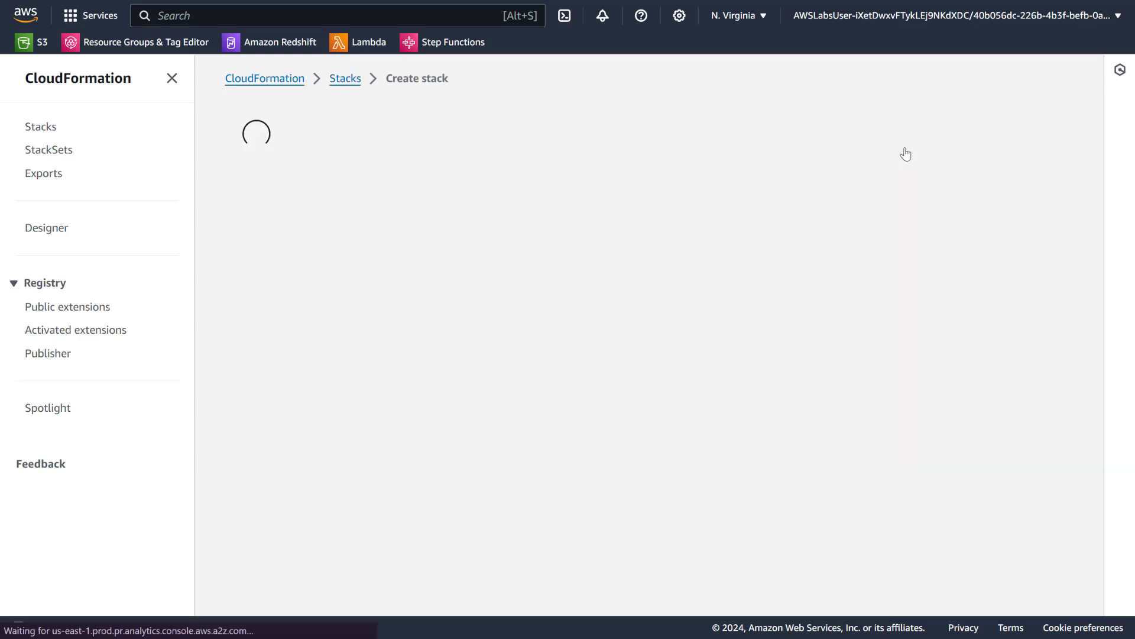
scroll(383, 264, "down", 1)
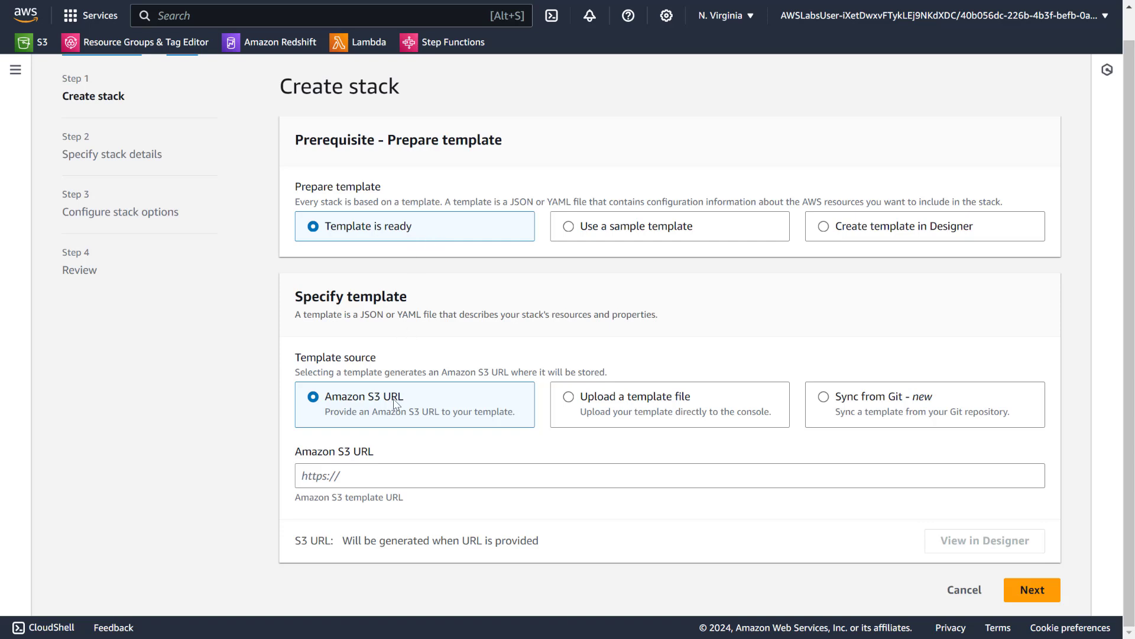
left_click(392, 471)
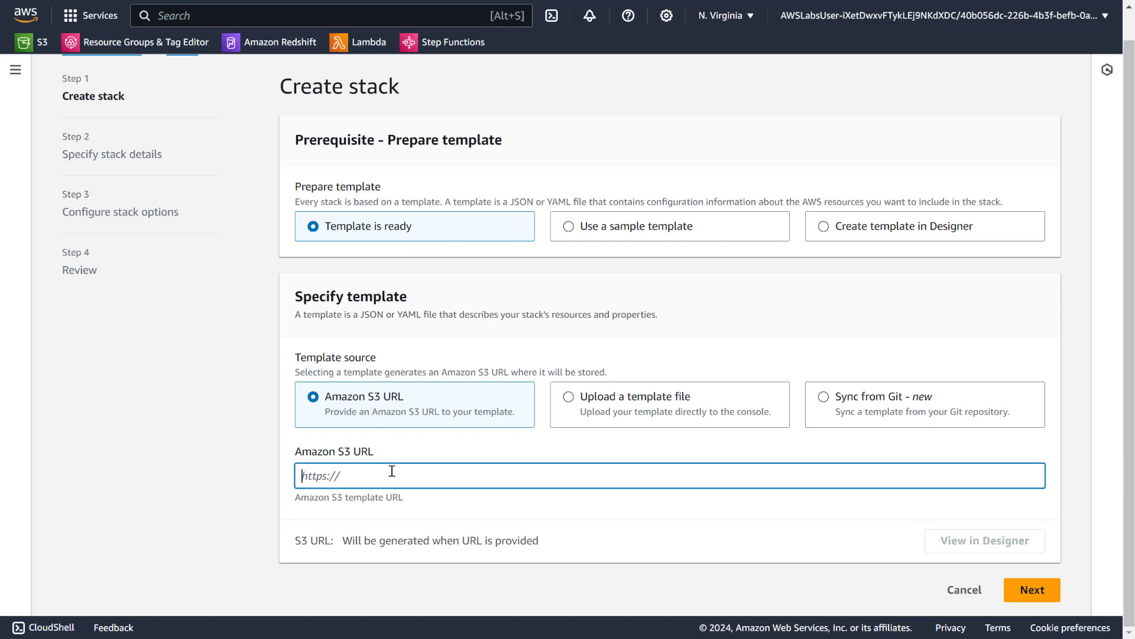
key("ctrl+v")
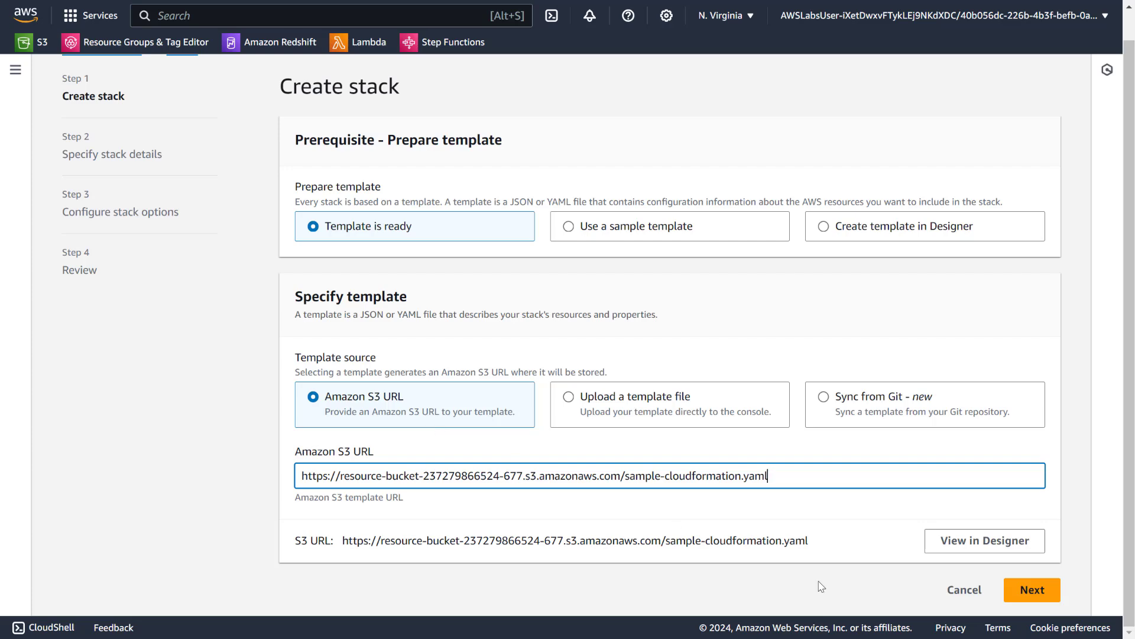
left_click(1051, 577)
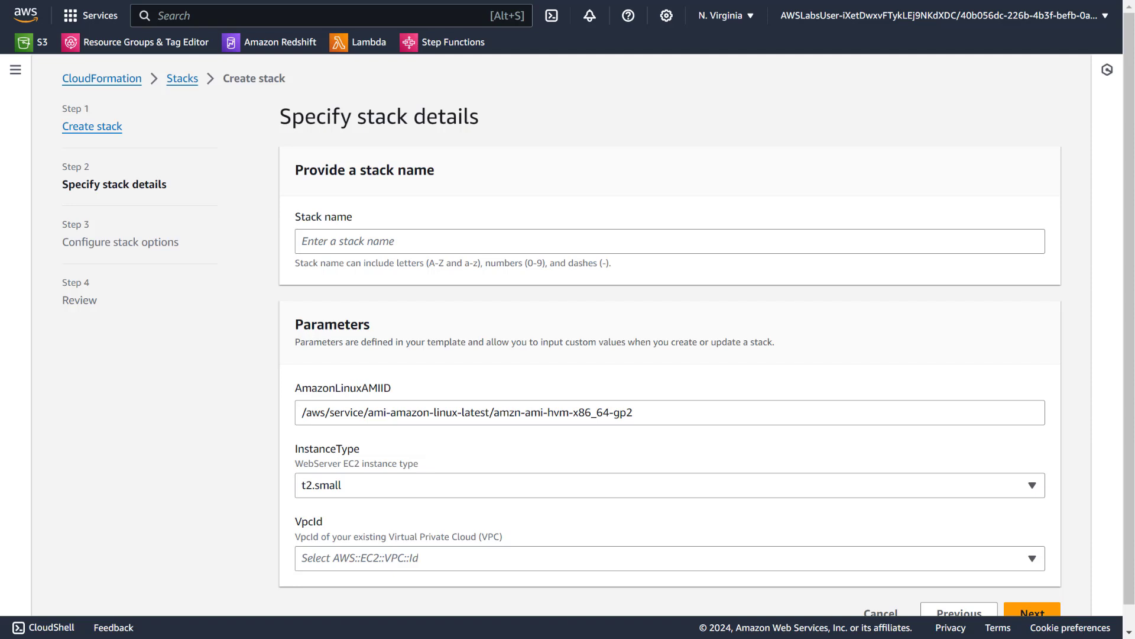
Name the stack app-stack, choose vpc-0f22546301ba13447 as its VpcId and continue to the stack options
left_click(354, 241)
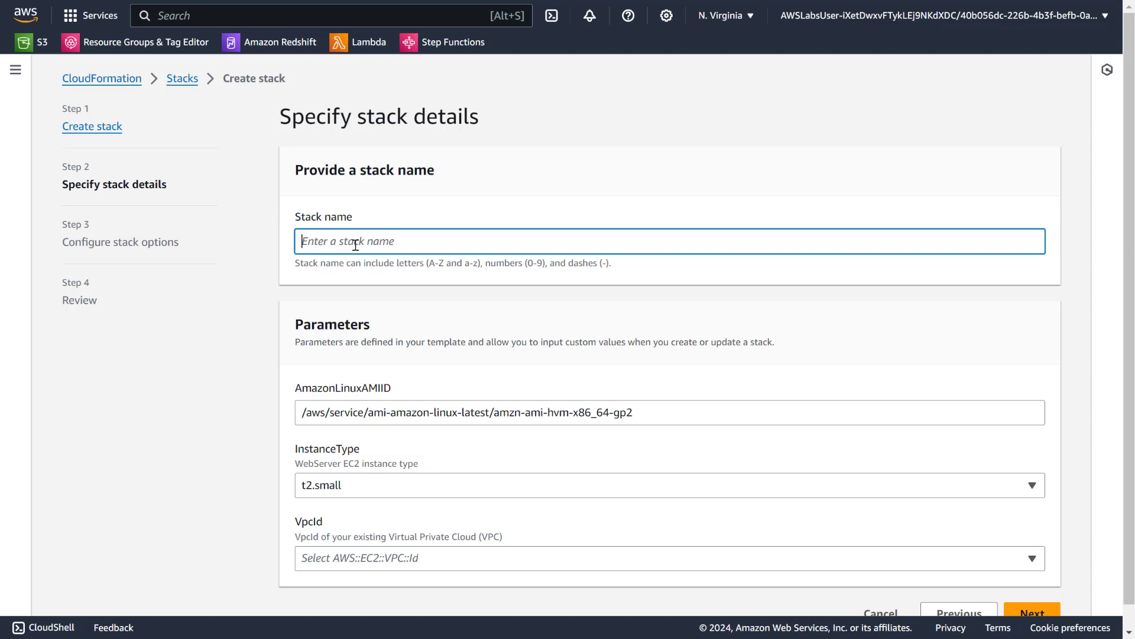
type("app-stack")
scroll(282, 300, "down", 1)
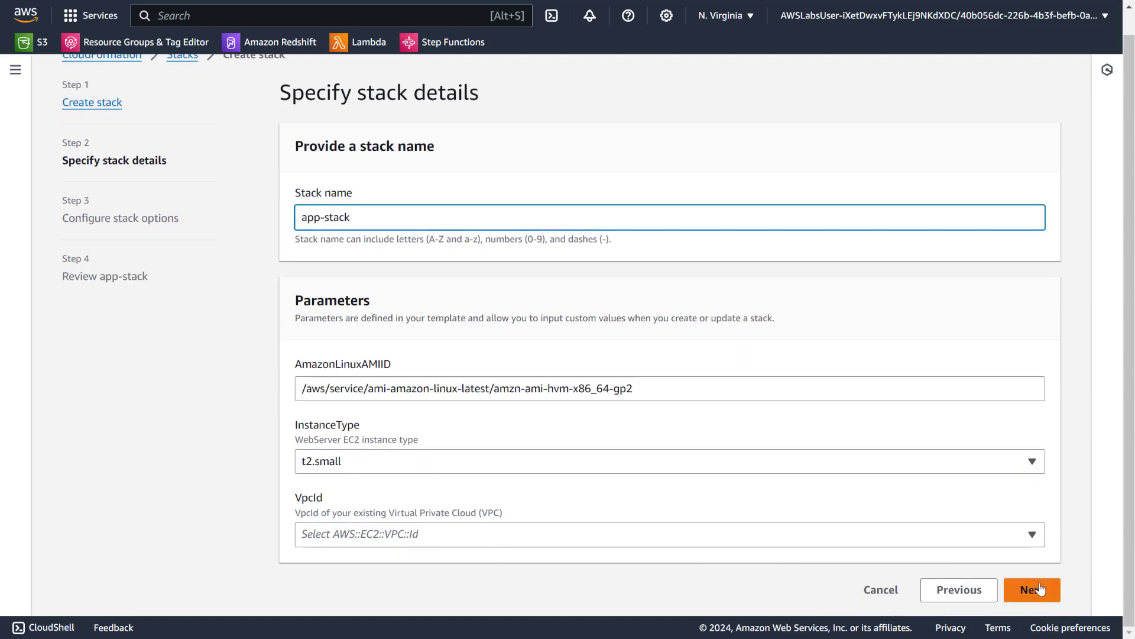
left_click(961, 543)
left_click(557, 466)
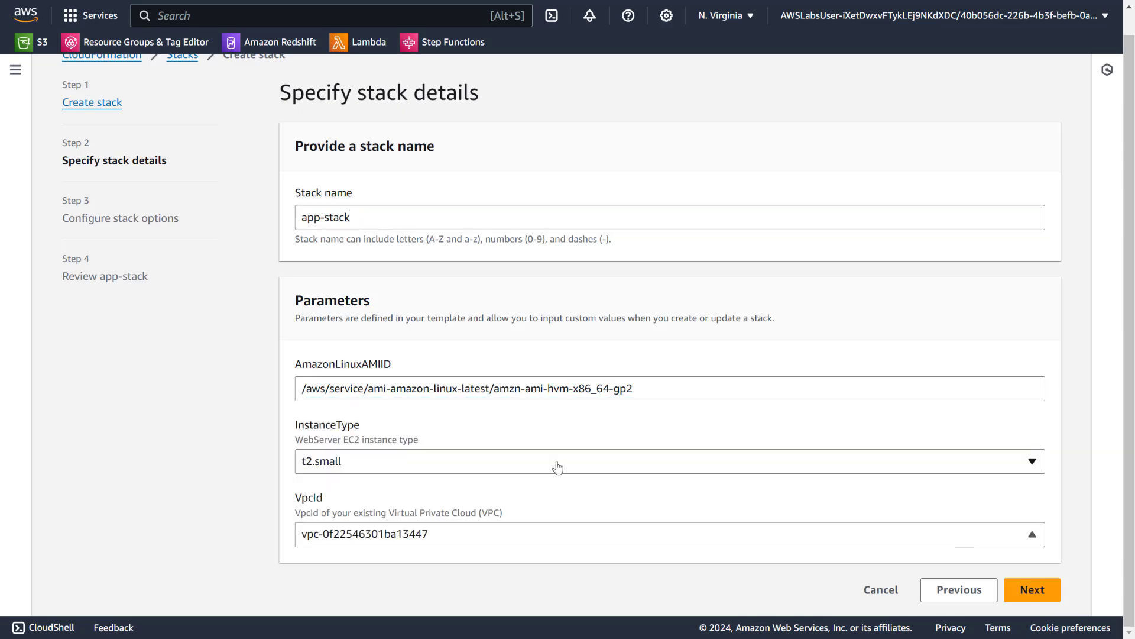
left_click(1032, 591)
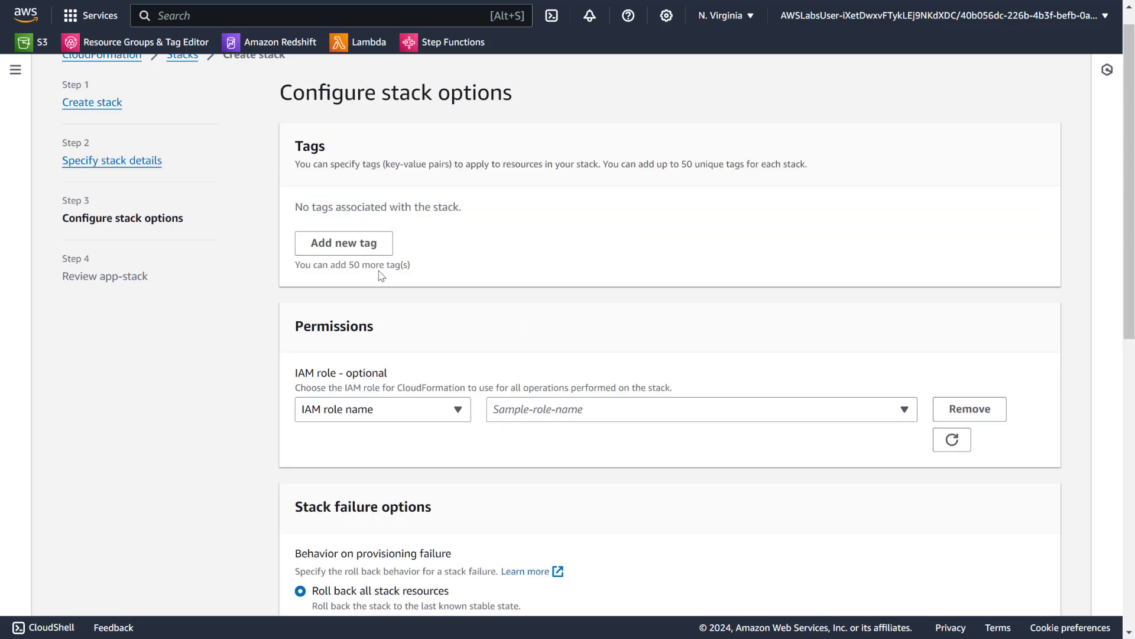
Keep the default stack options, with no stack policy, and submit app-stack for creation after its review
scroll(390, 267, "down", 4)
scroll(458, 254, "down", 4)
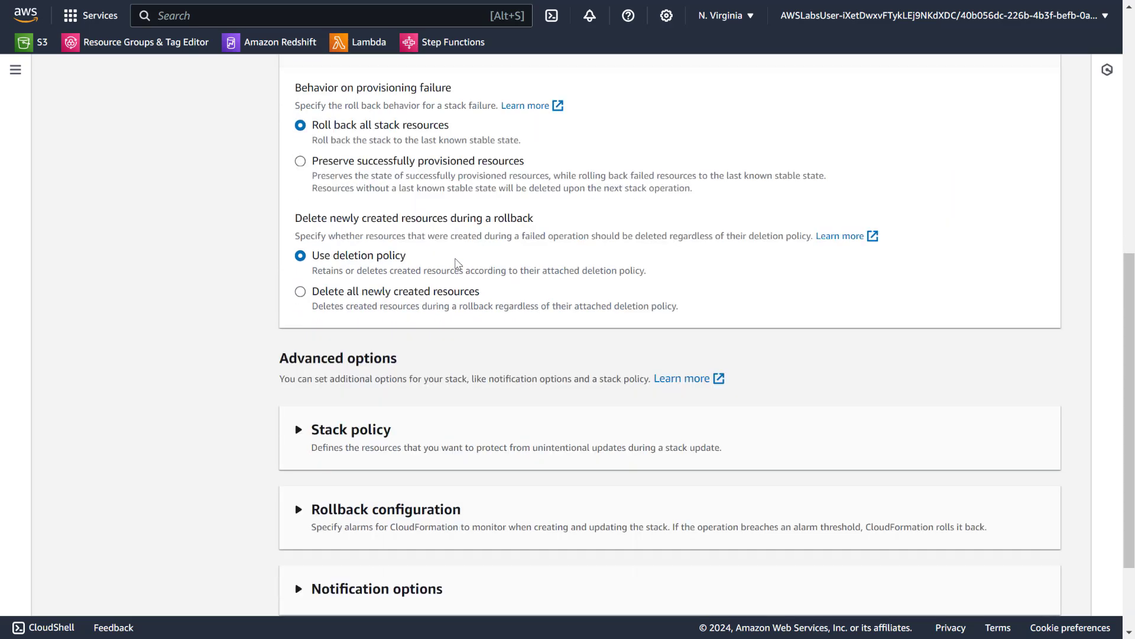
scroll(432, 250, "down", 2)
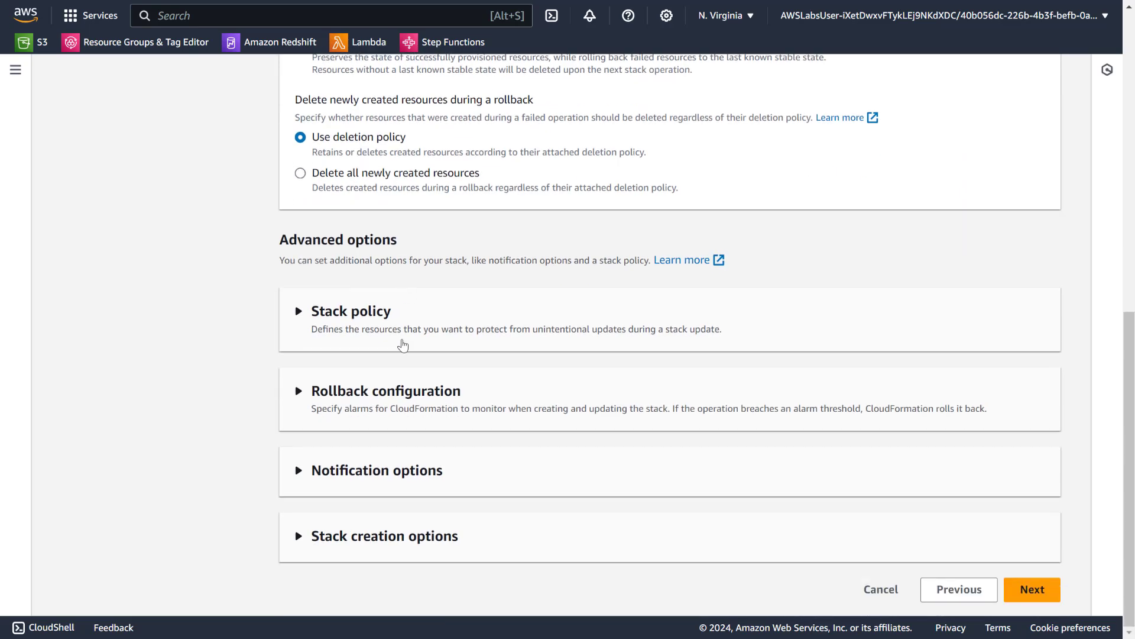
left_click(391, 317)
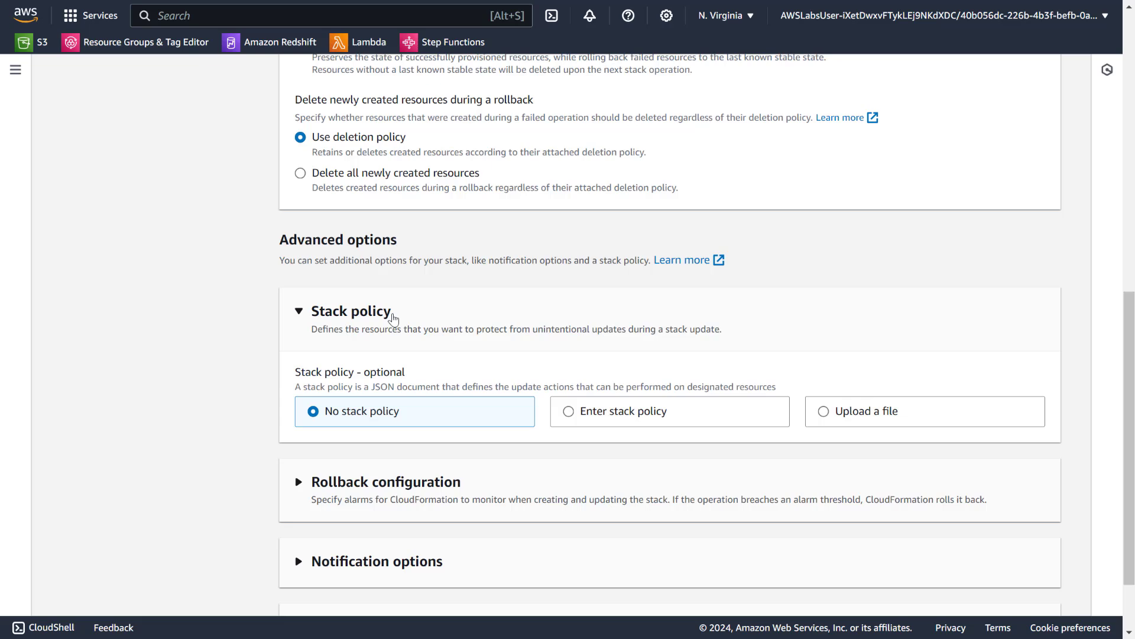
left_click(393, 318)
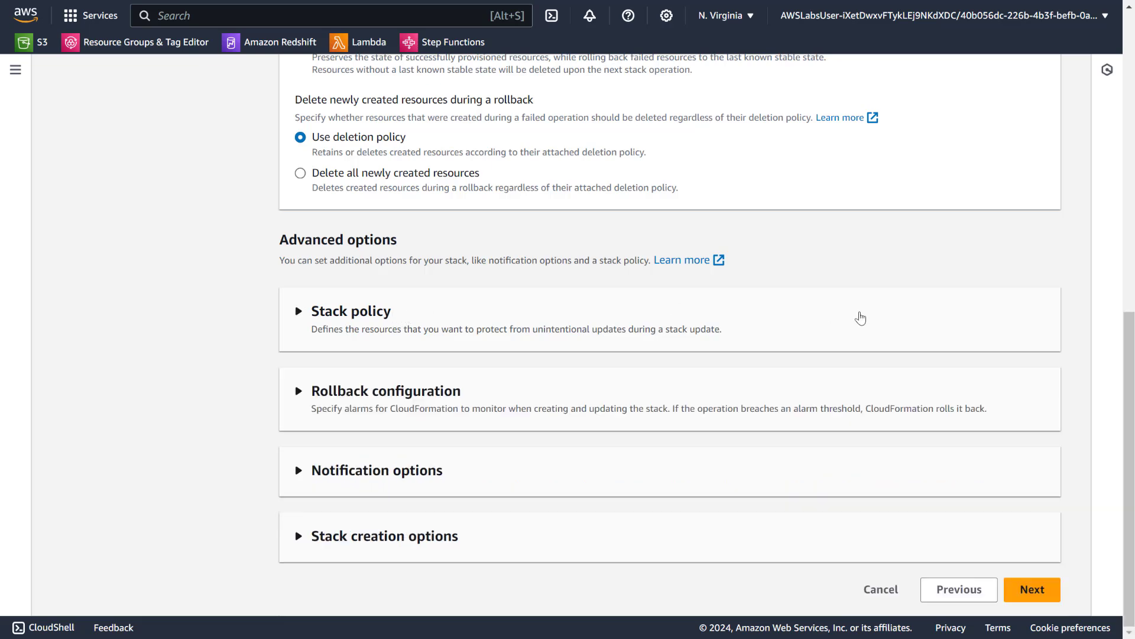
left_click(1018, 589)
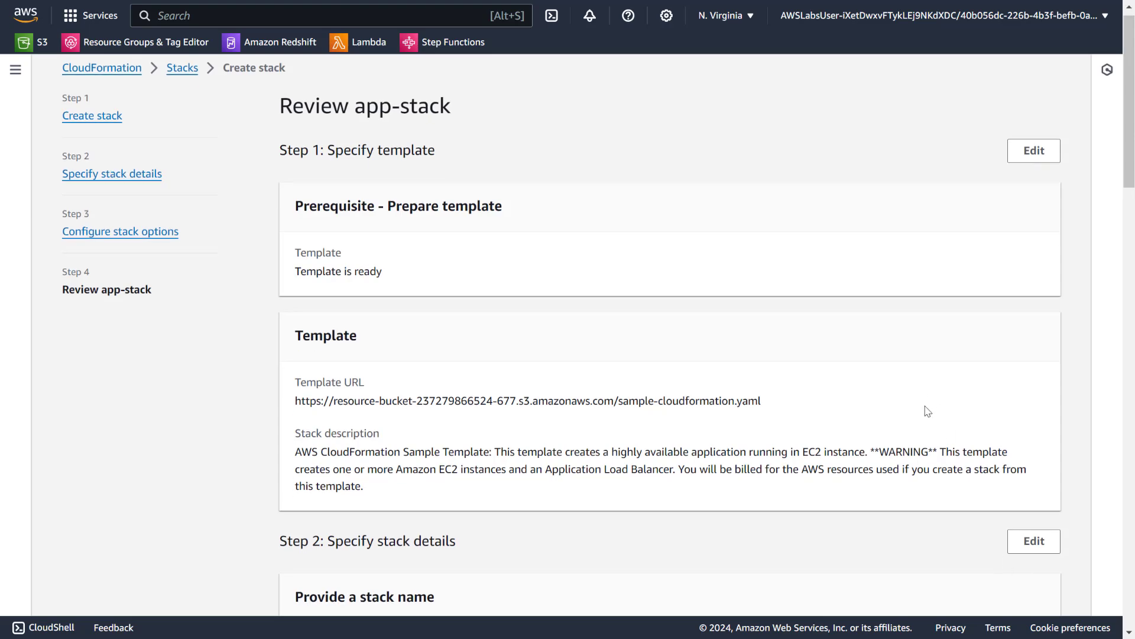
scroll(942, 548, "down", 15)
scroll(945, 499, "down", 10)
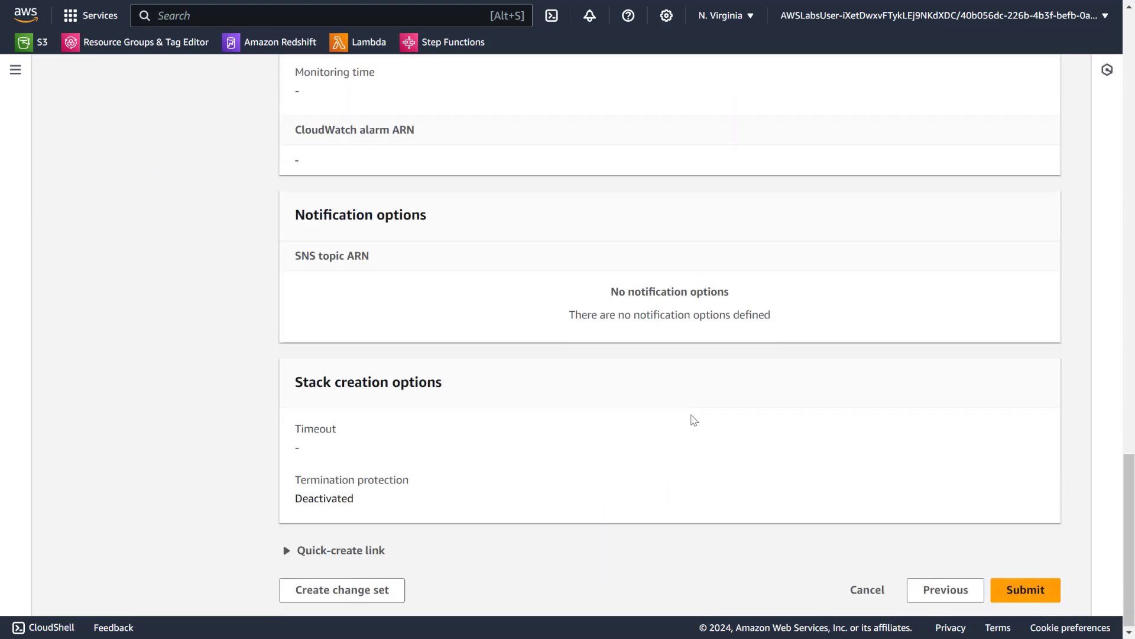
left_click(1053, 597)
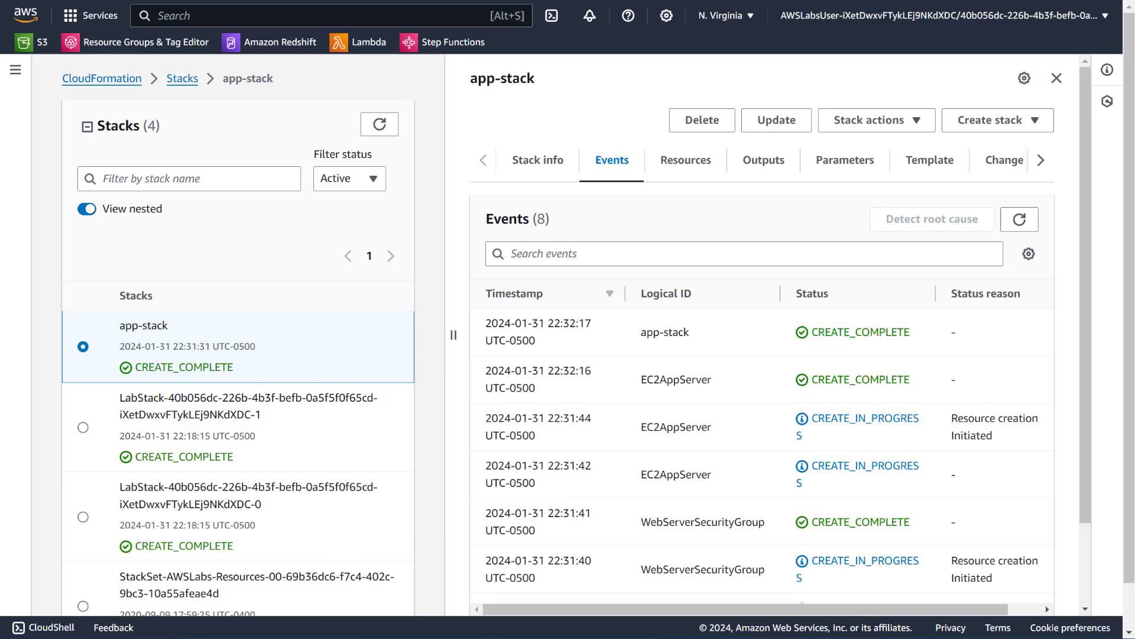
Review the stack info of app-stack, from the overview through the tags
mouse_move(620, 620)
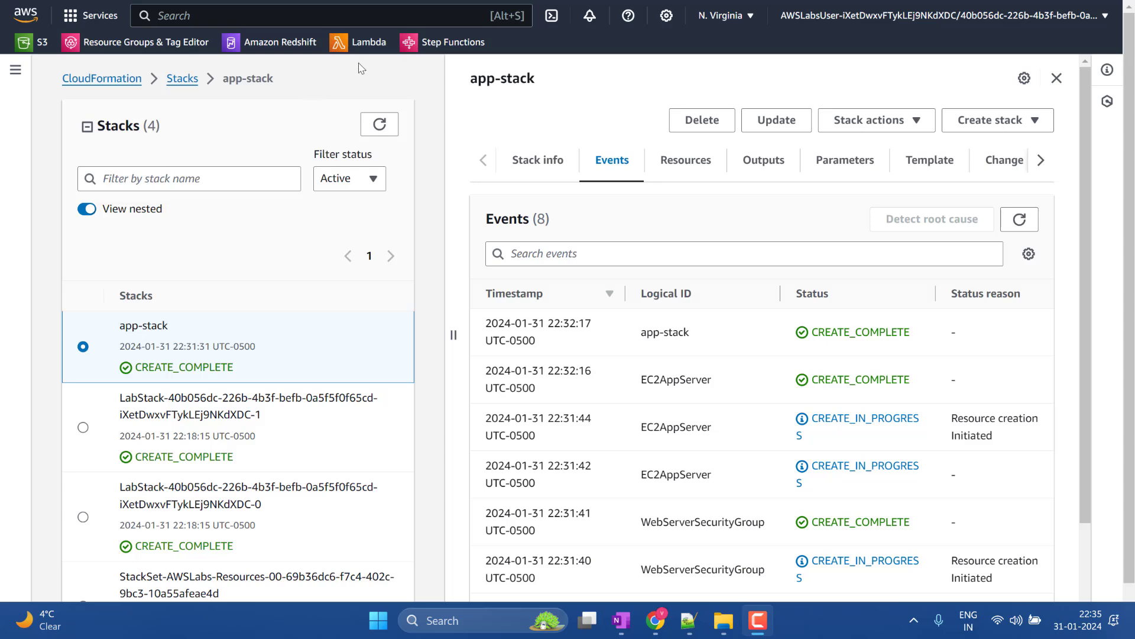
left_click(509, 171)
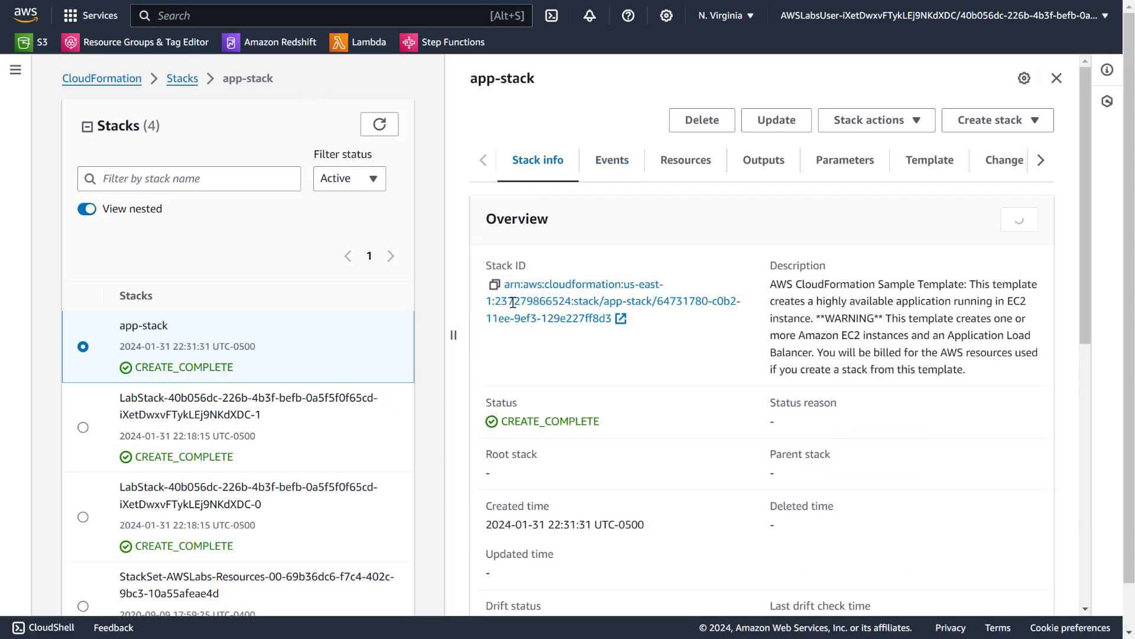
scroll(511, 405, "down", 2)
scroll(511, 405, "down", 5)
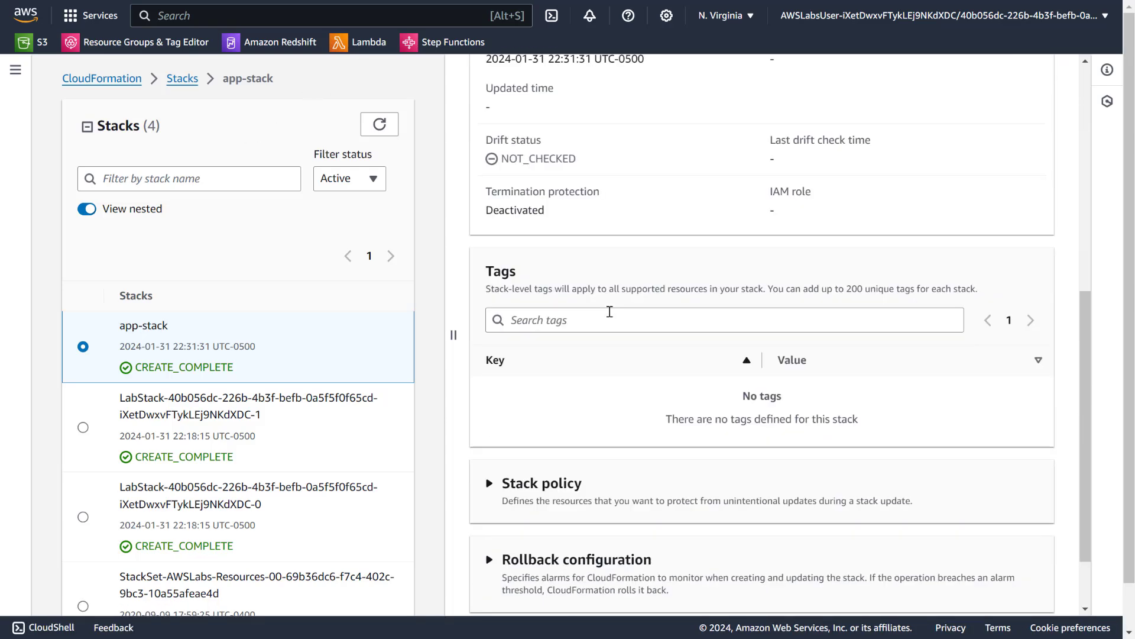
scroll(511, 405, "up", 8)
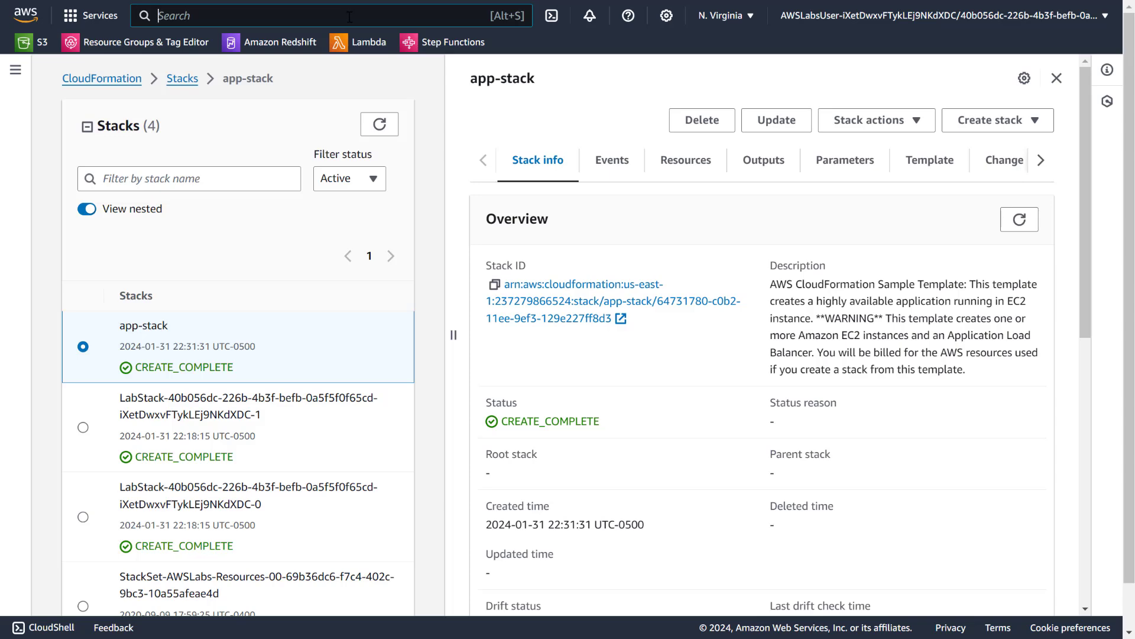
Go to the EC2 service and list the running instances
left_click(350, 17)
type("ec2")
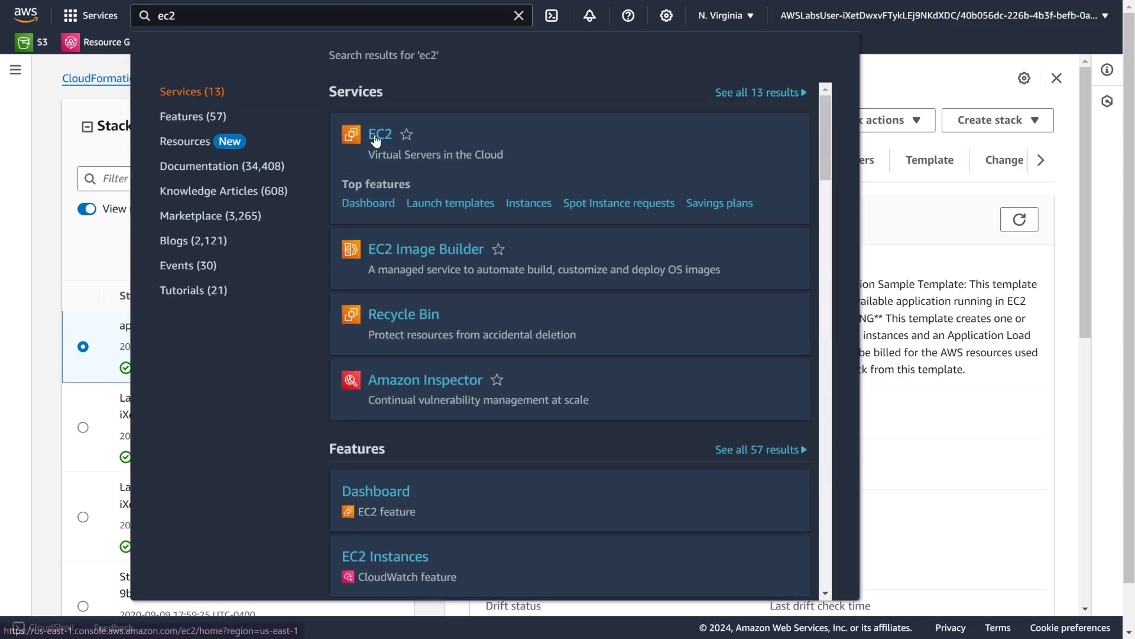
left_click(373, 131)
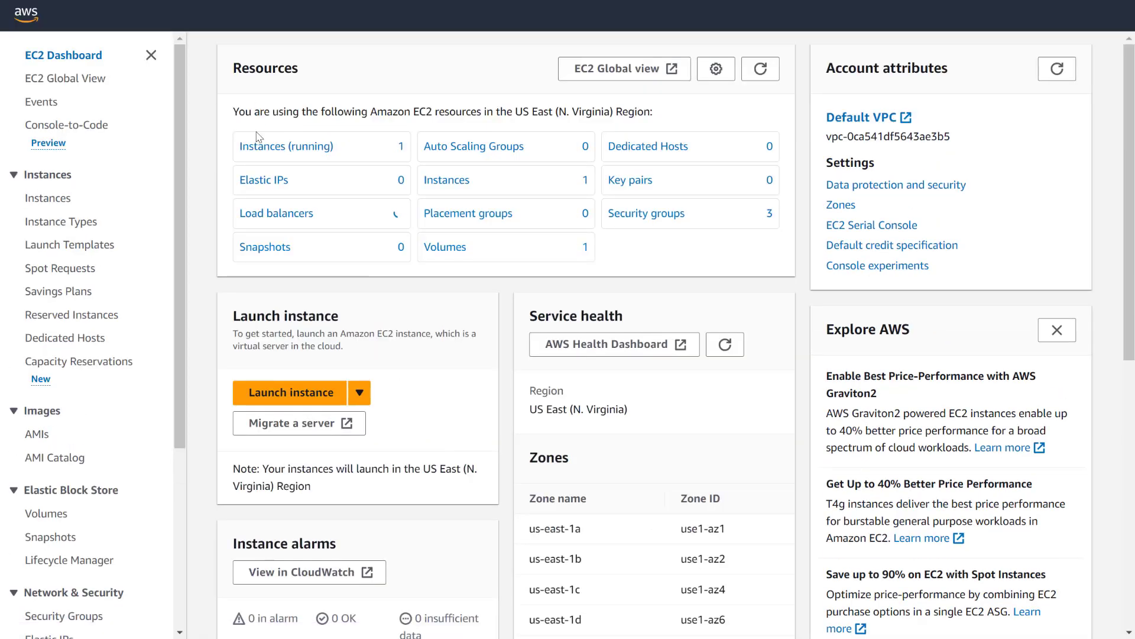
left_click(250, 153)
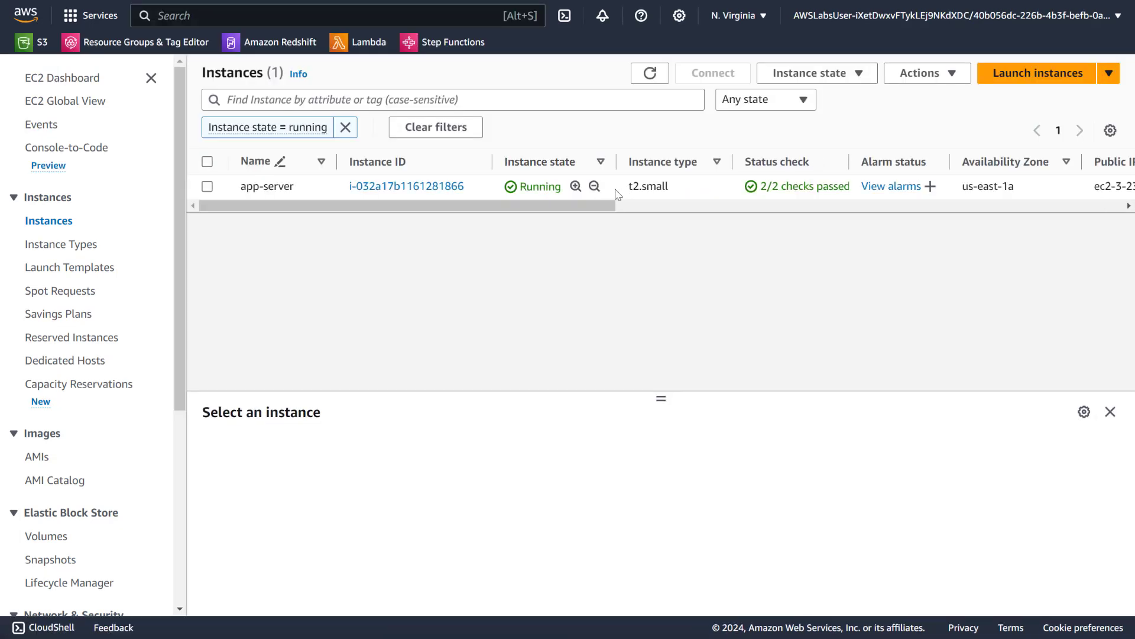
Select the app-server instance and open the web server security group linked in its security details
left_click(208, 187)
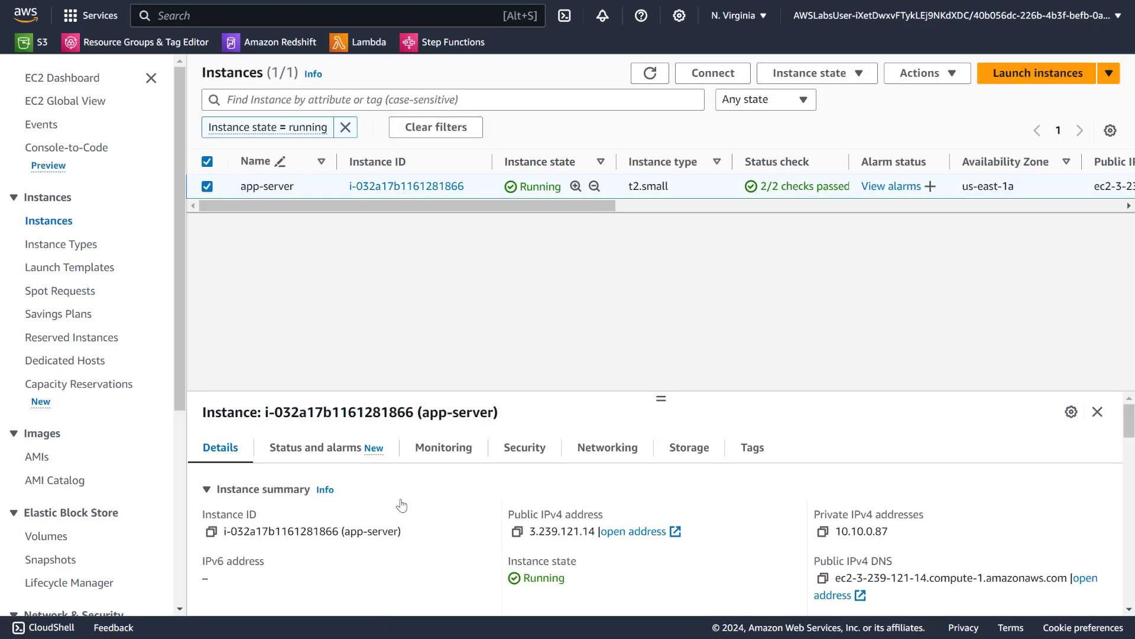
left_click(531, 448)
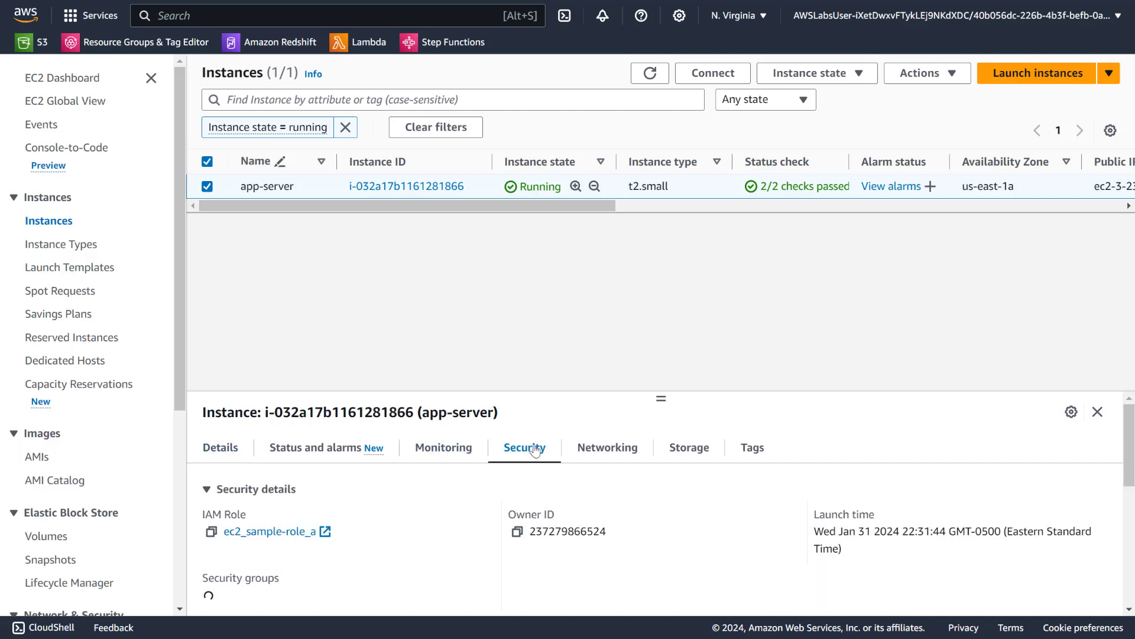
scroll(477, 469, "down", 5)
scroll(477, 469, "up", 2)
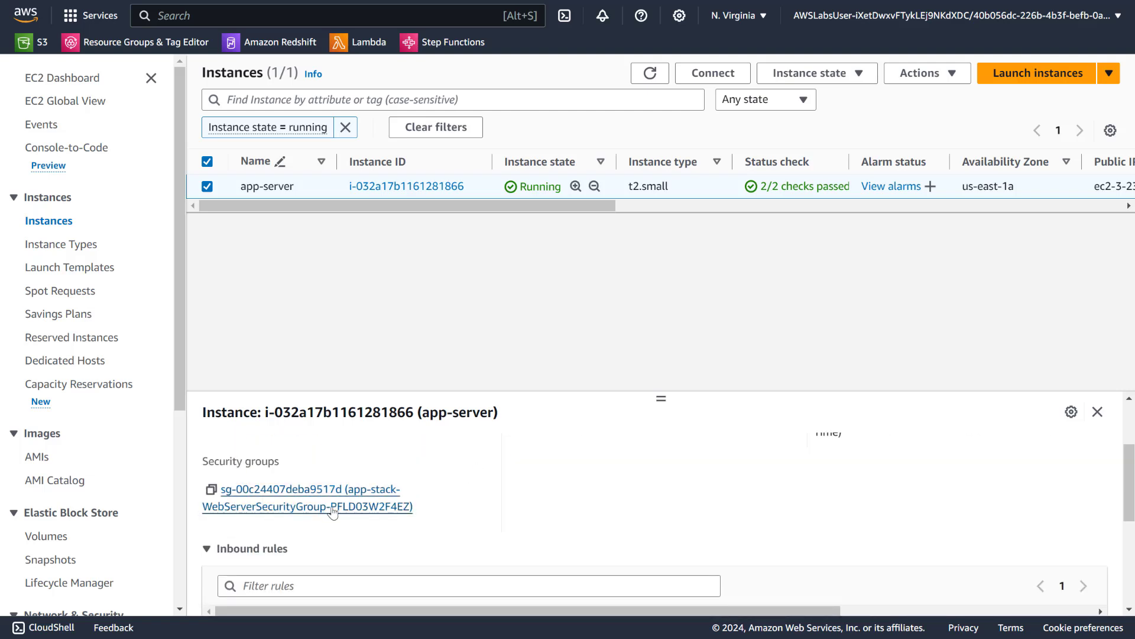
scroll(334, 511, "down", 1)
scroll(333, 511, "up", 1)
left_click(273, 508)
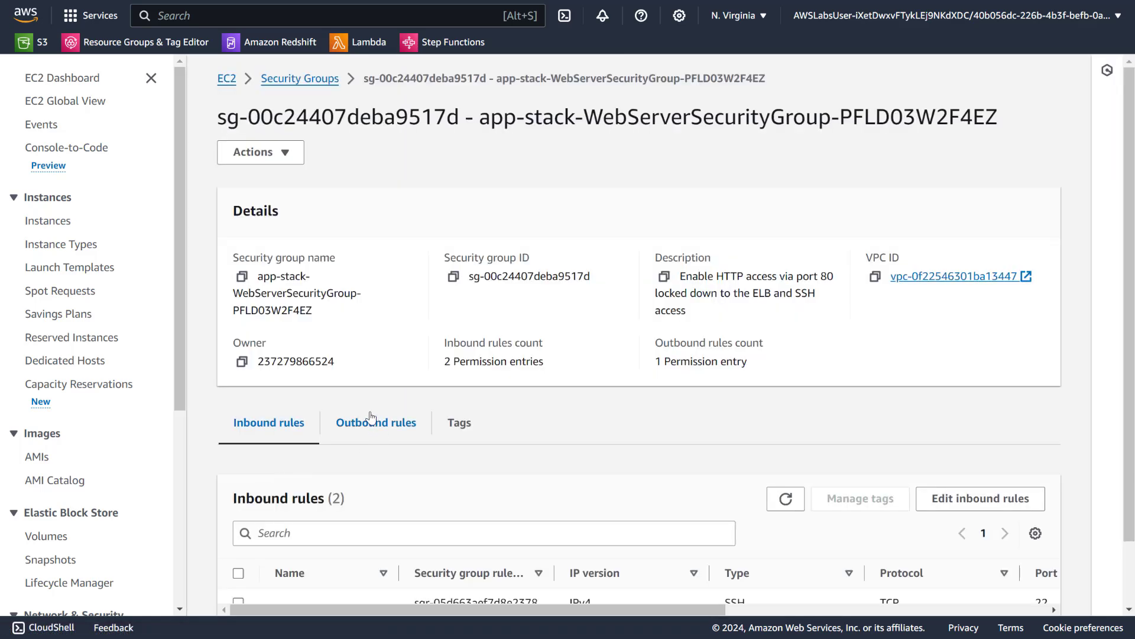
Start editing the security group's inbound rules and add a new rule of type HTTPS
scroll(456, 443, "down", 1)
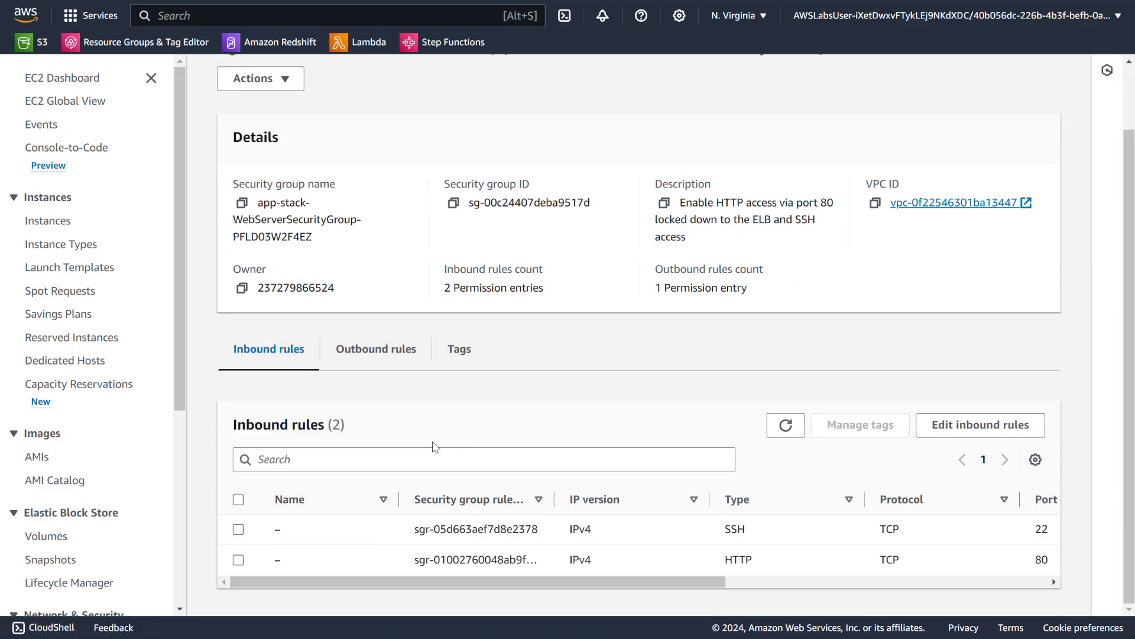
left_click(980, 424)
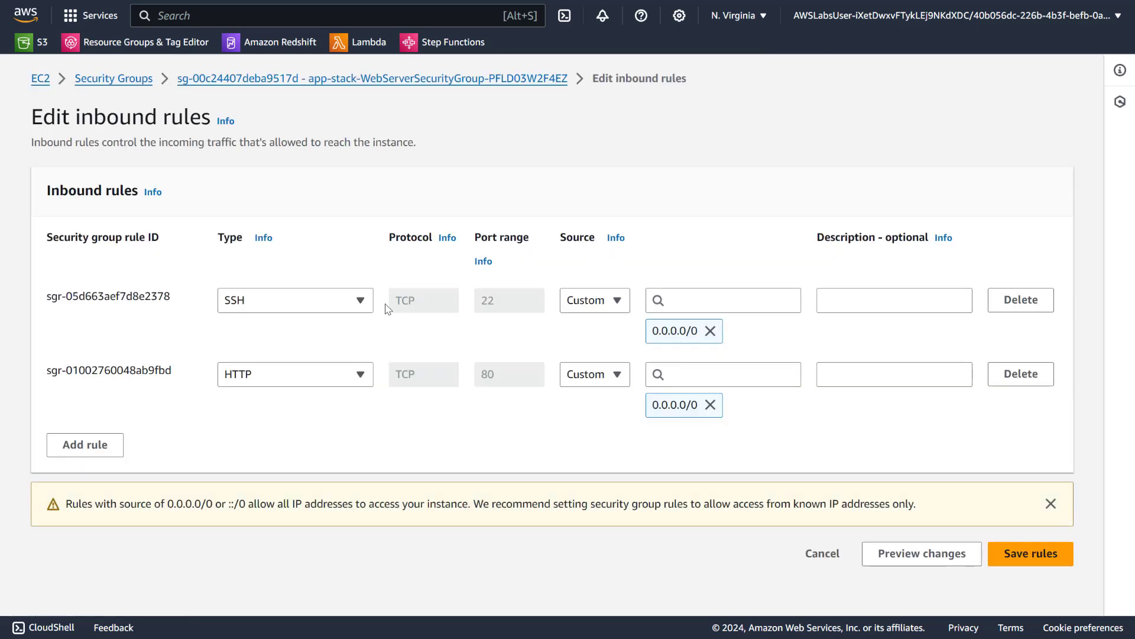
left_click(115, 454)
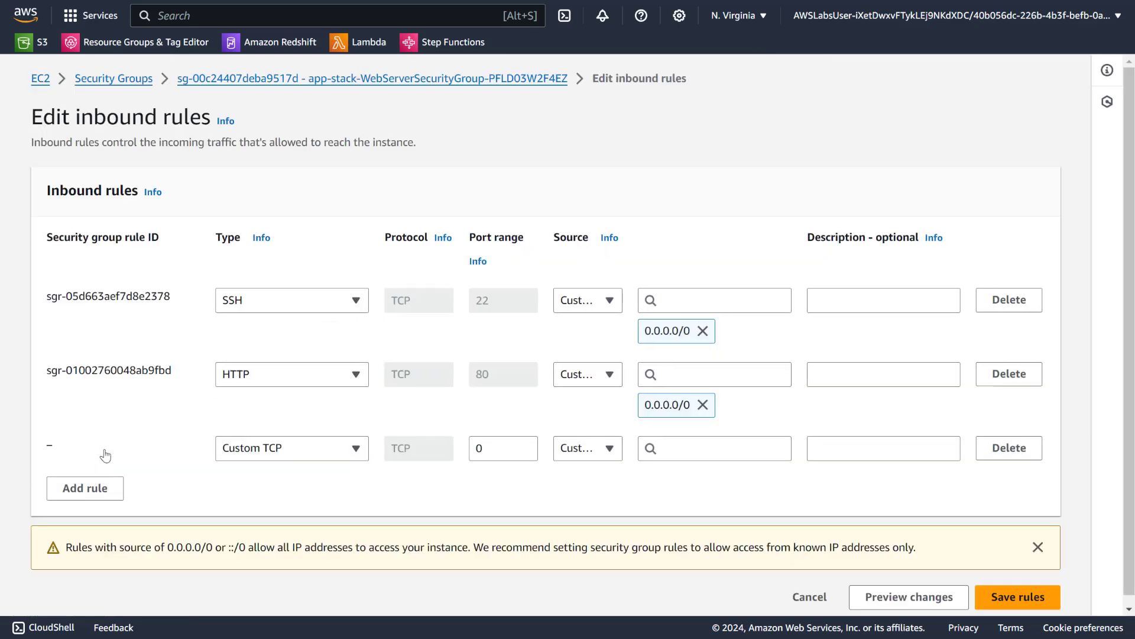
left_click(335, 449)
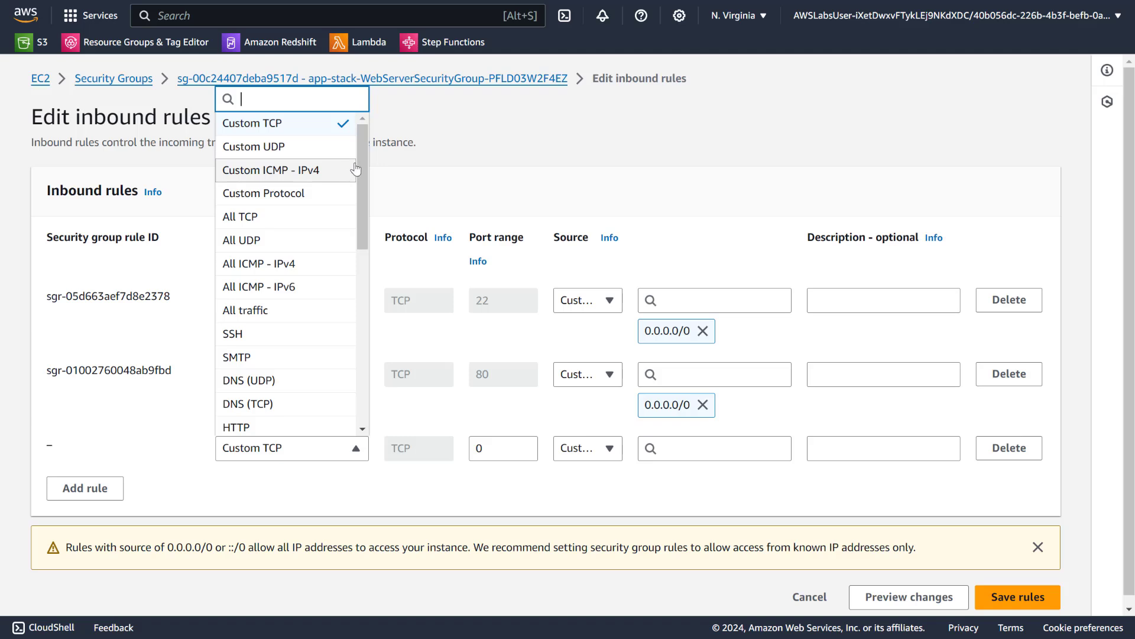
scroll(358, 177, "down", 1)
scroll(356, 204, "down", 3)
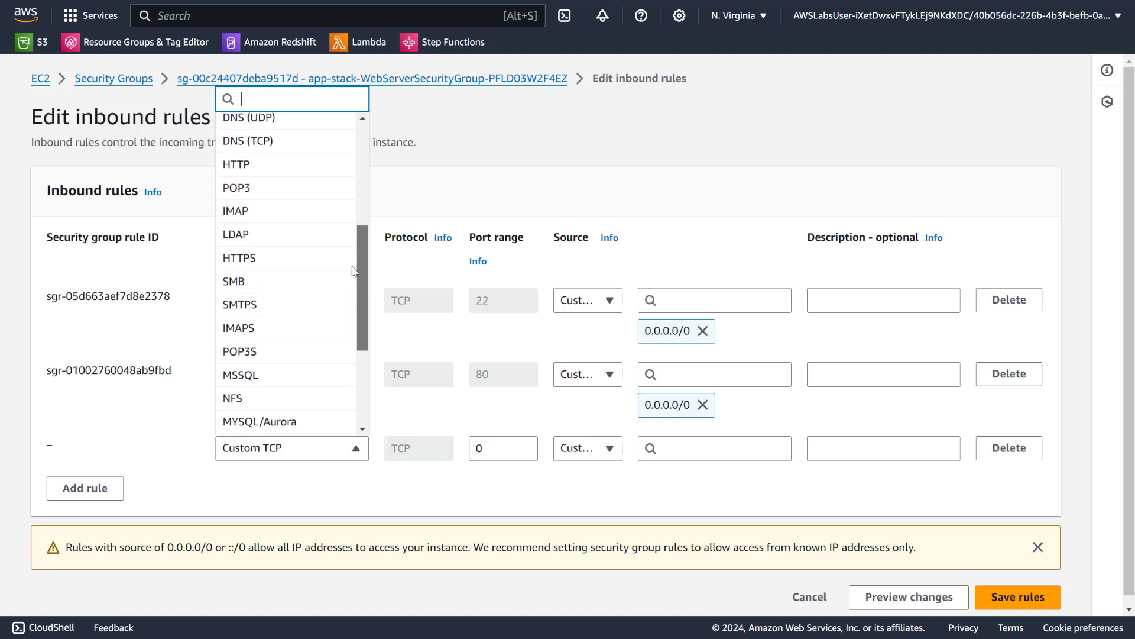
left_click(299, 231)
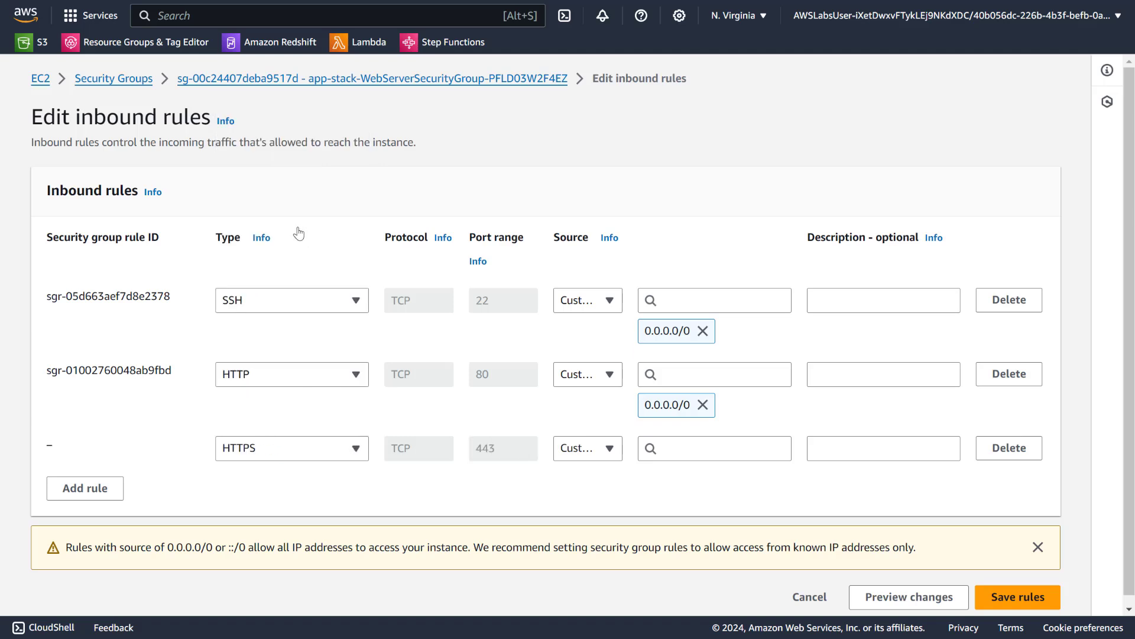
Set the HTTPS rule's source to Anywhere with 0.0.0.0/0, save the inbound rules and dismiss the notification
left_click(708, 460)
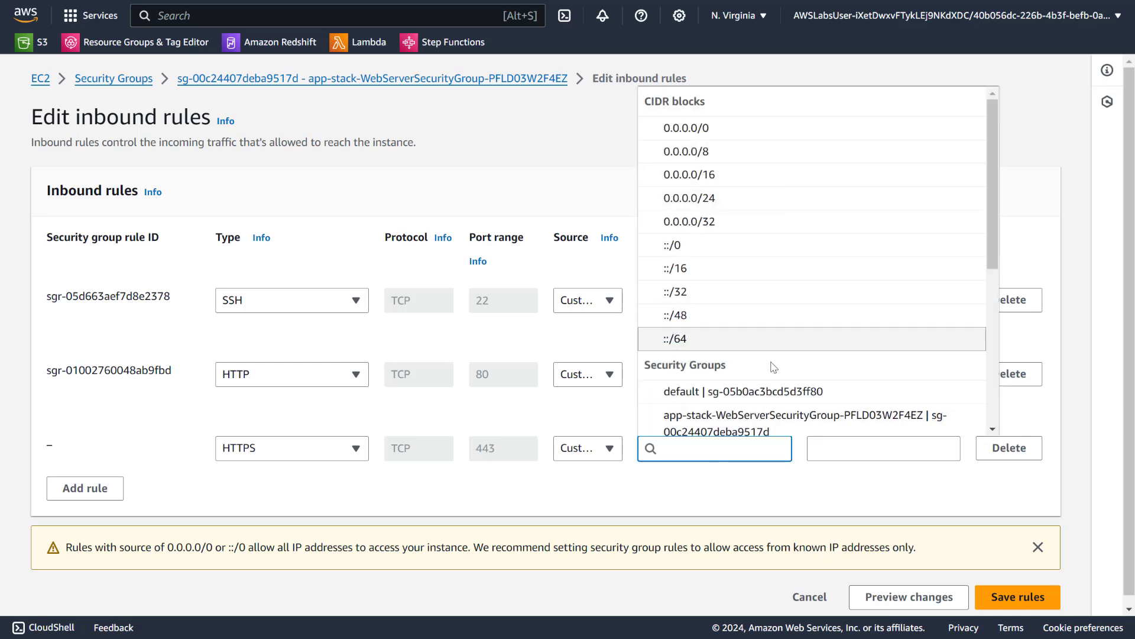
scroll(834, 274, "down", 5)
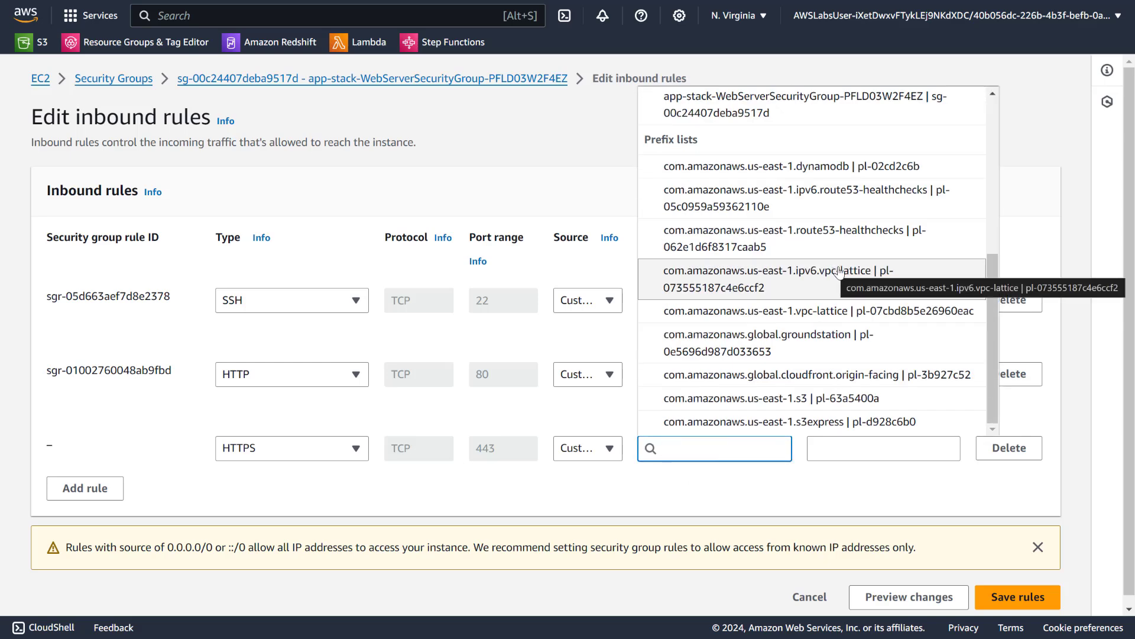
scroll(834, 273, "up", 5)
left_click(588, 490)
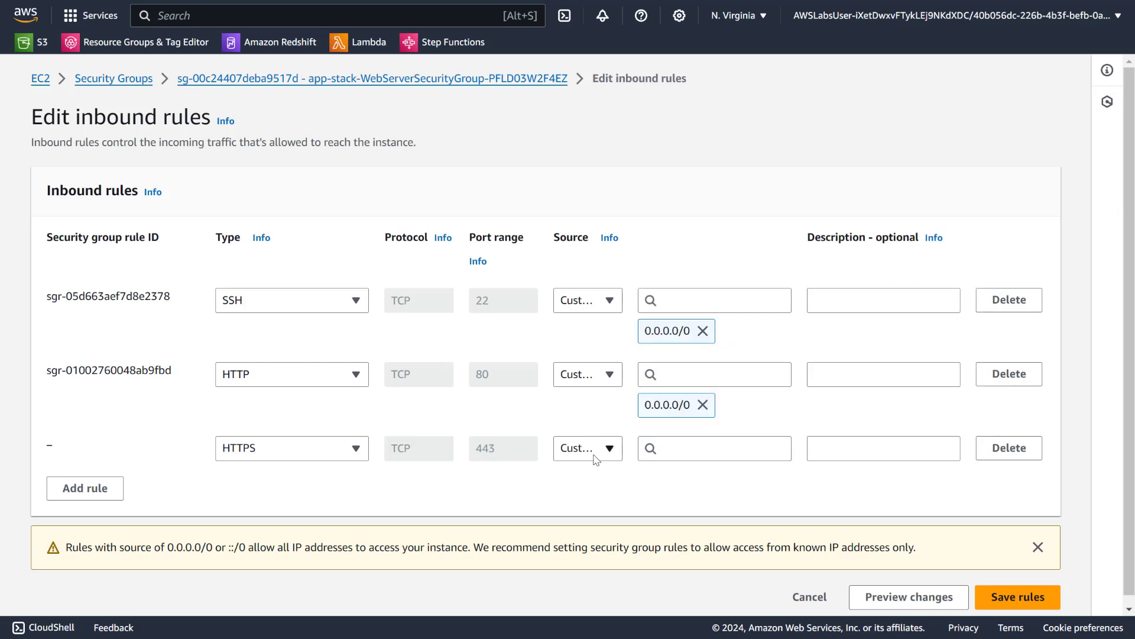
left_click(596, 458)
left_click(598, 496)
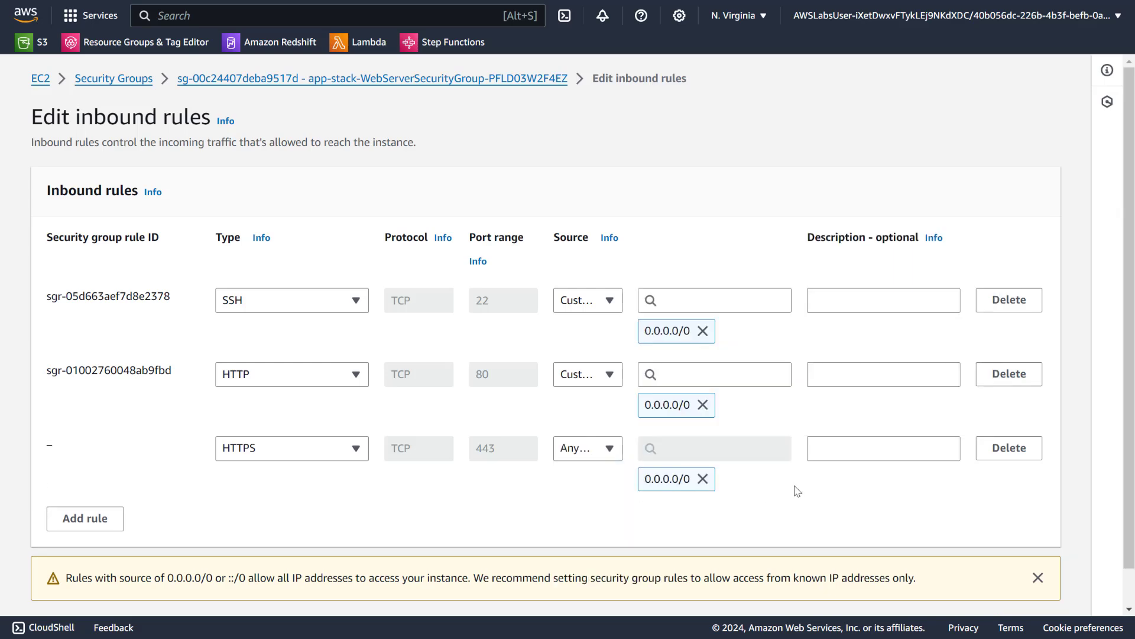
scroll(798, 492, "down", 1)
left_click(1013, 586)
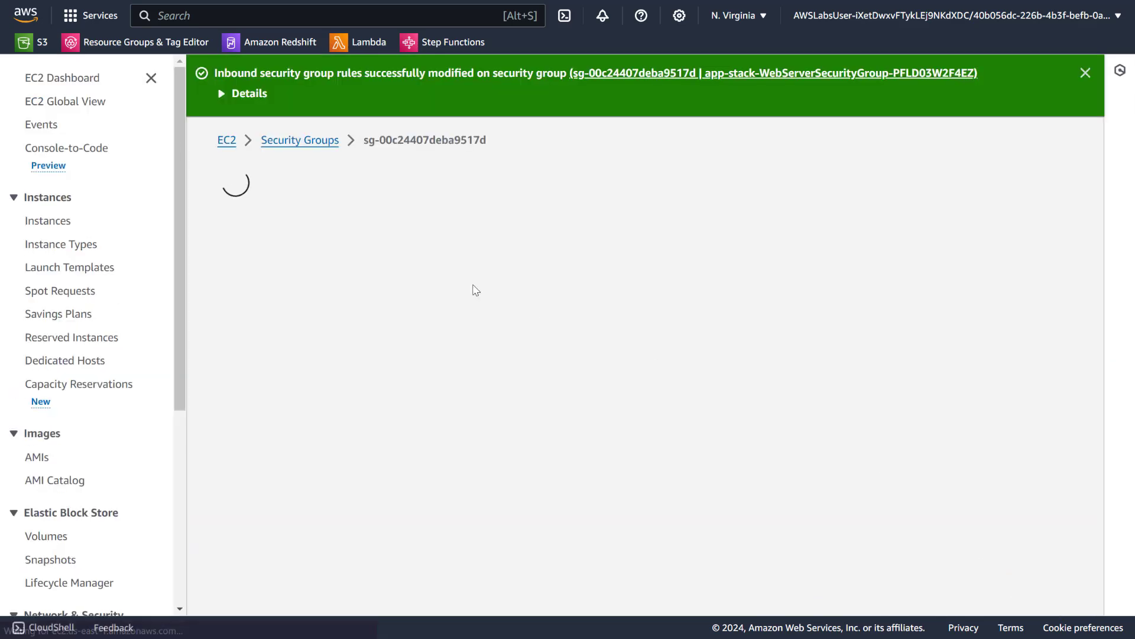
left_click(1073, 73)
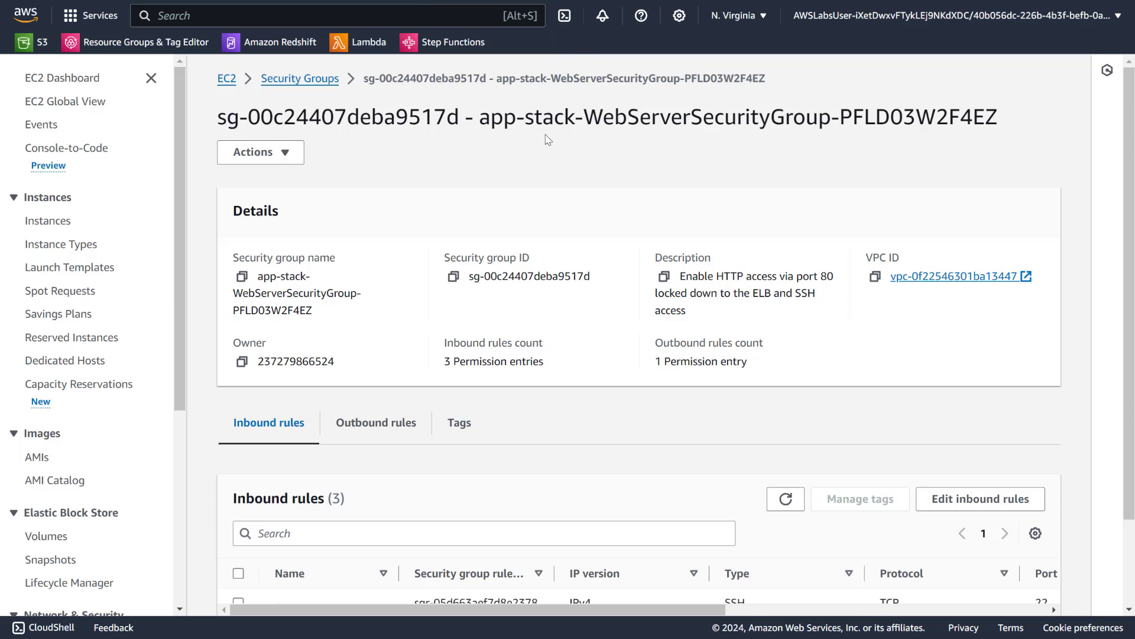
Find the CloudFormation service, open it in a new browser tab and switch to that tab
left_click(398, 12)
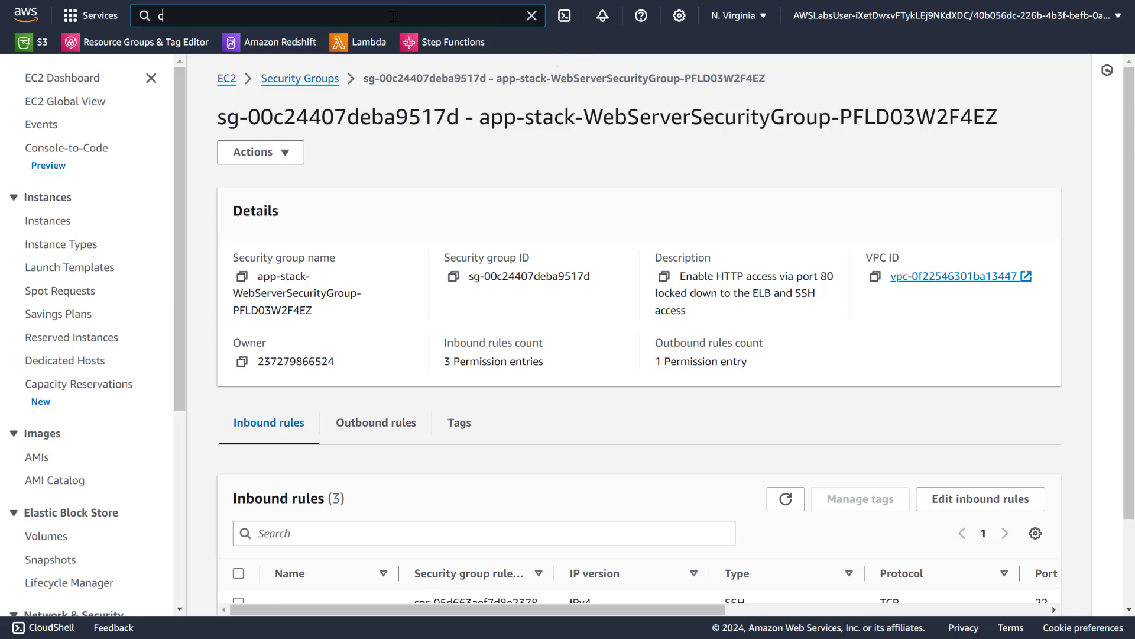
type("cloudf")
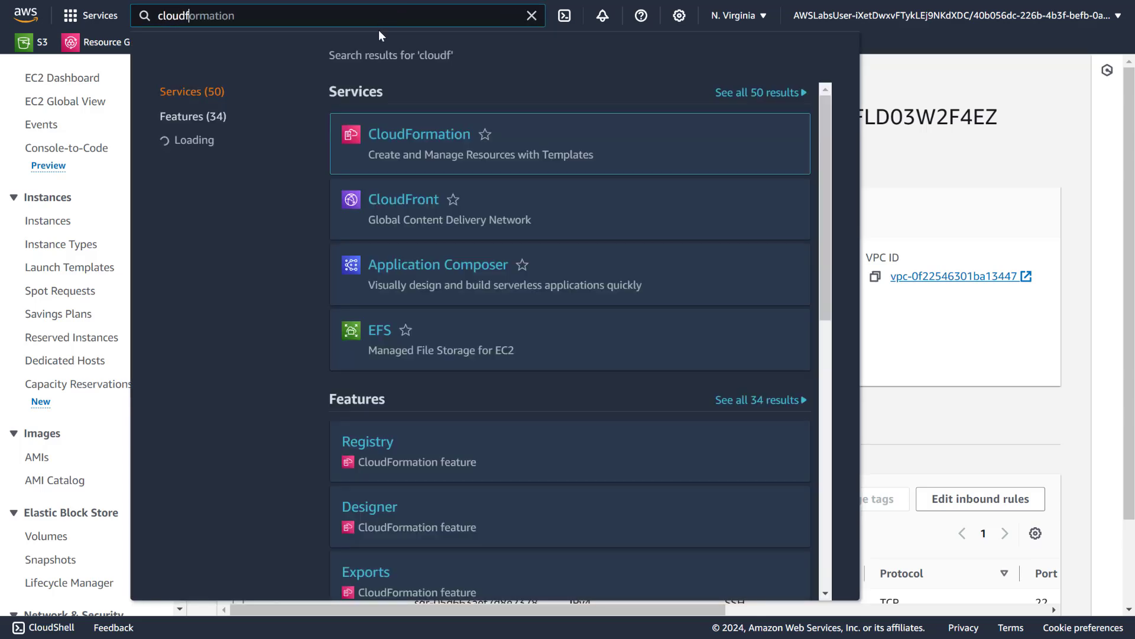
right_click(456, 154)
left_click(495, 158)
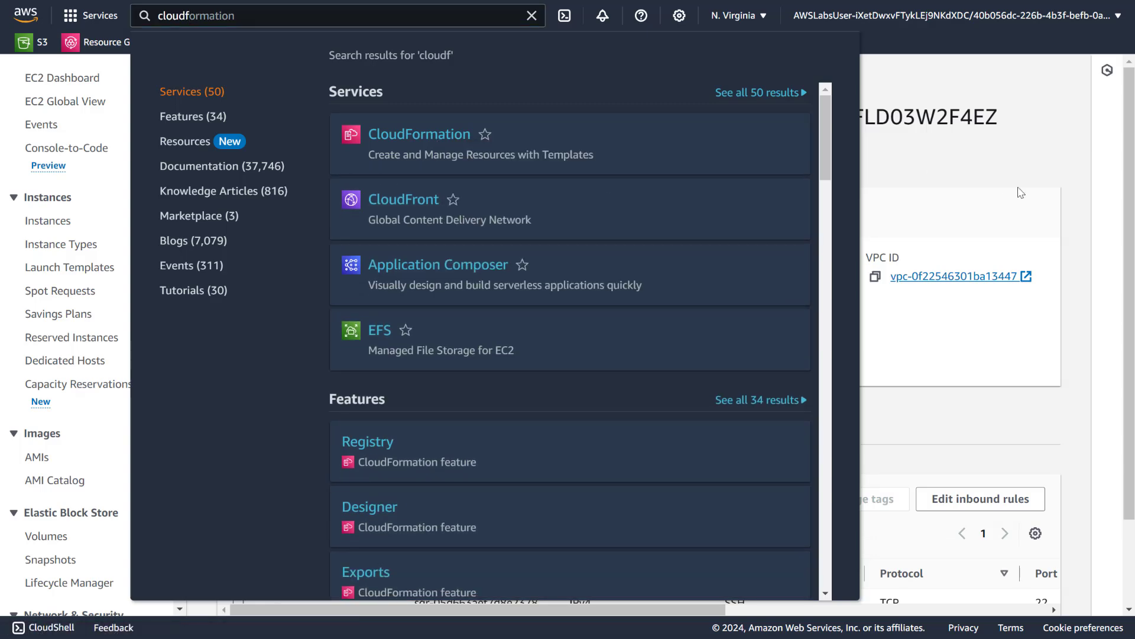
left_click(1015, 186)
key("ctrl+Tab")
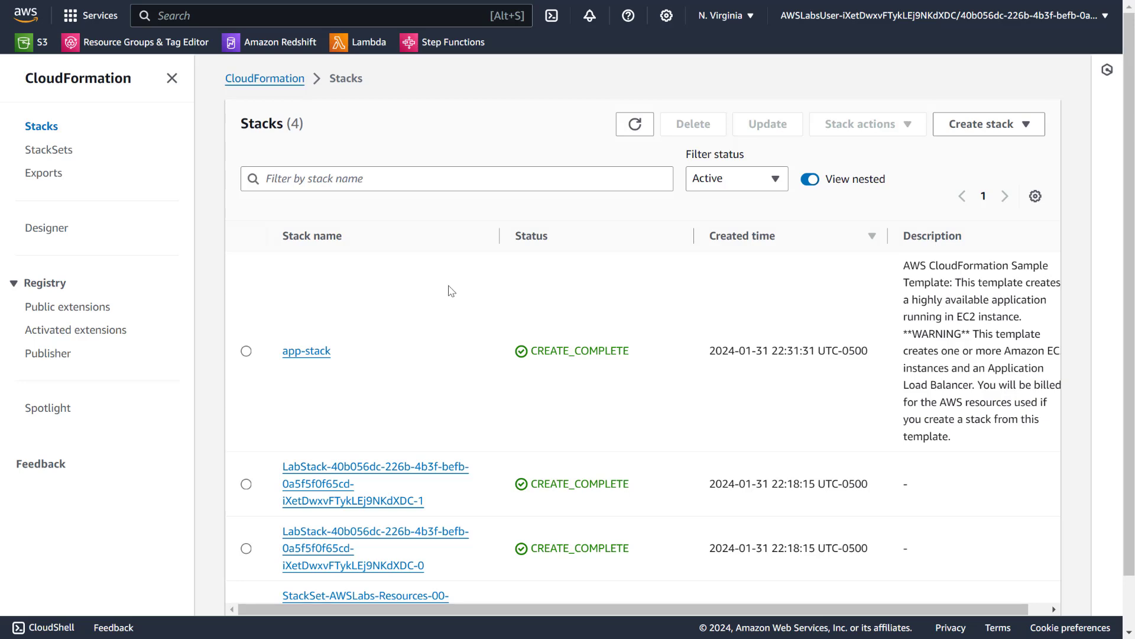
Open the details of app-stack and start drift detection for the stack
left_click(983, 124)
left_click(760, 282)
left_click(290, 354)
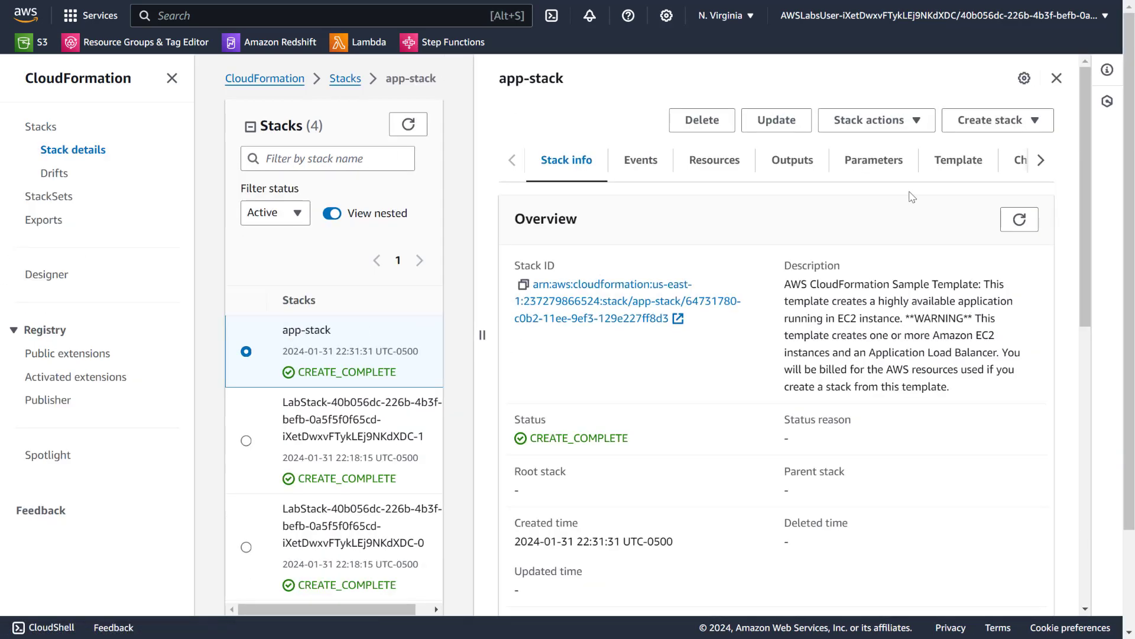
left_click(990, 120)
left_click(870, 120)
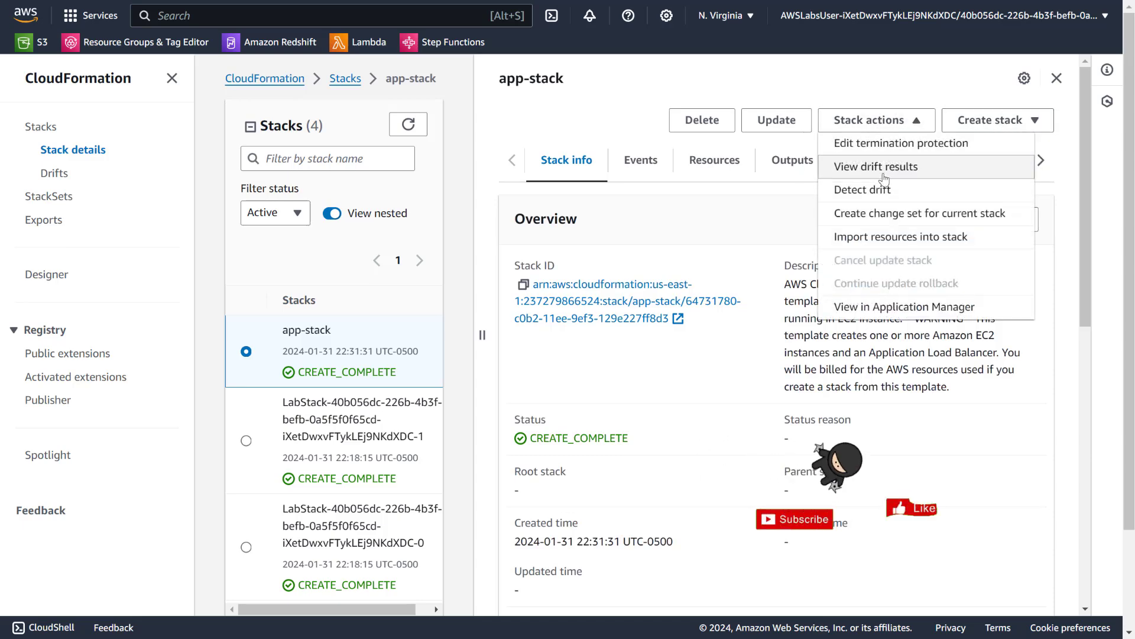
left_click(868, 190)
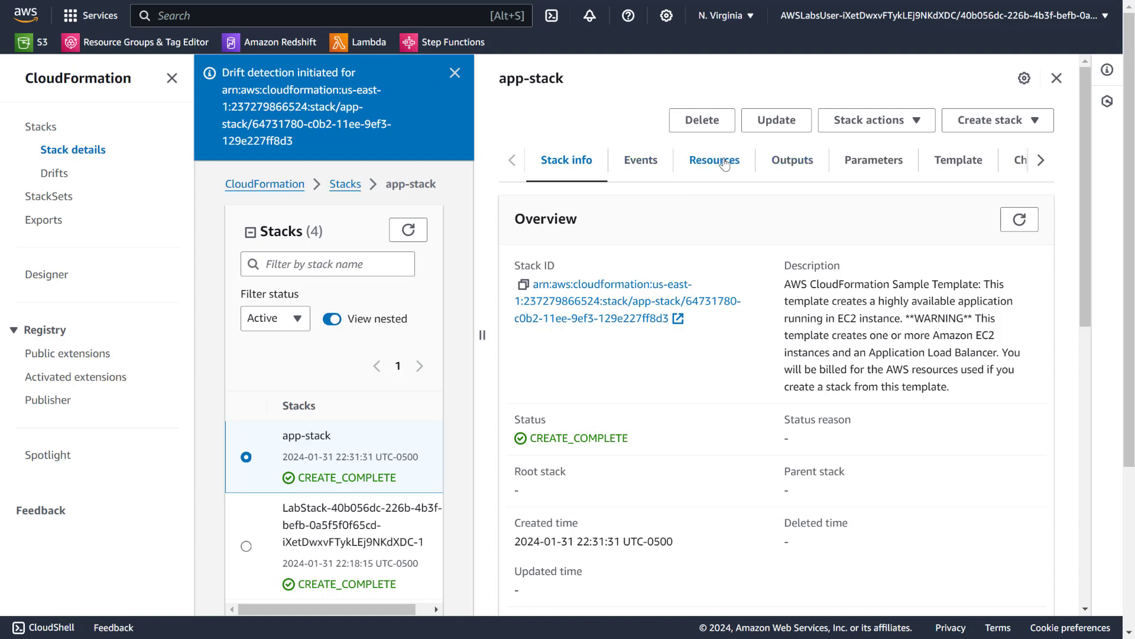
Open the drift results of app-stack and review the drift status of its resources
left_click(991, 120)
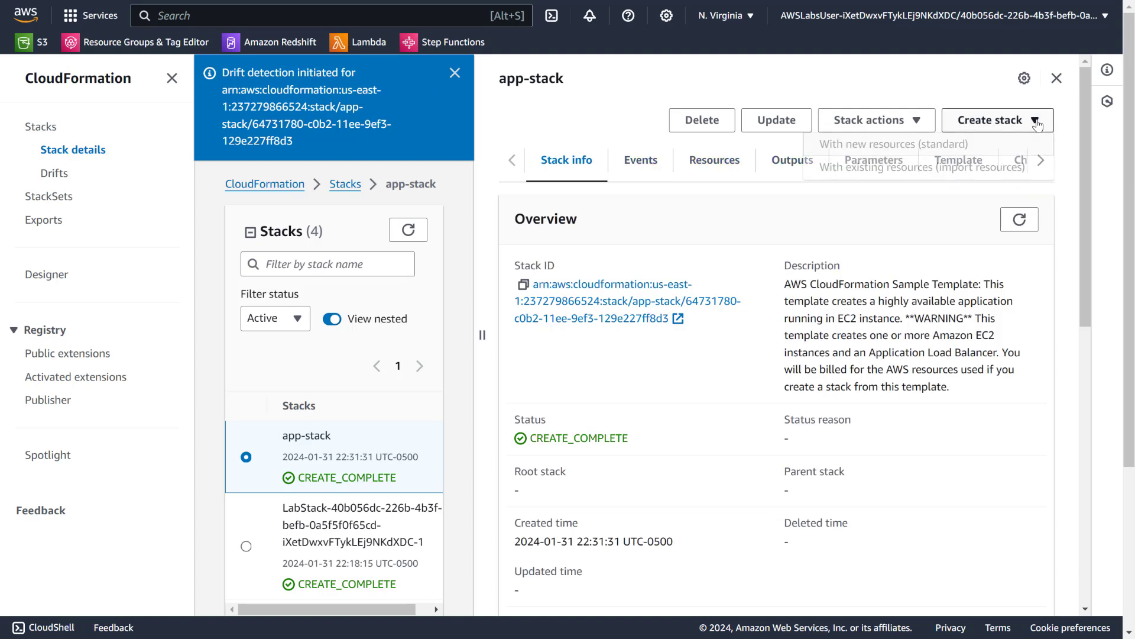
left_click(876, 120)
left_click(887, 168)
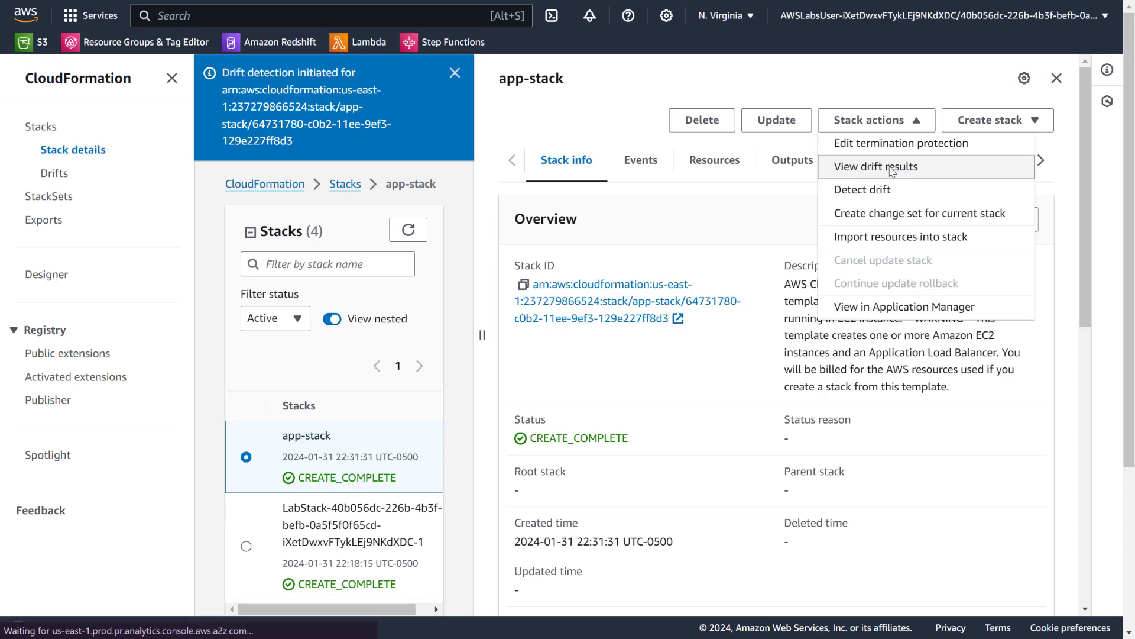
scroll(304, 381, "down", 1)
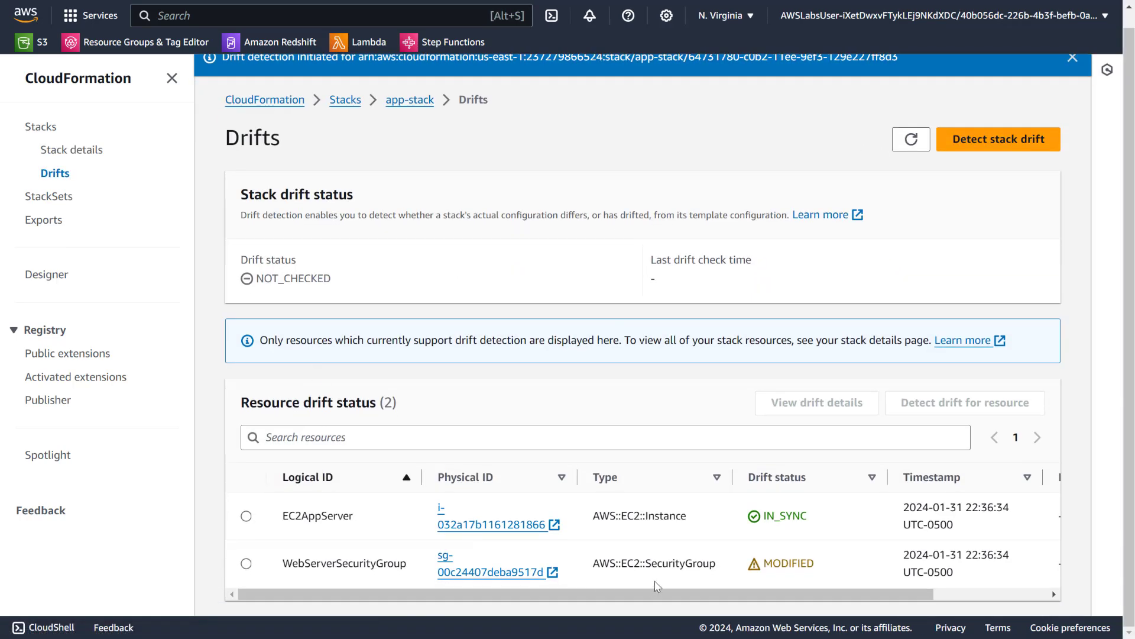
left_click_drag(481, 596, 264, 599)
Open the drift details of the WebServerSecurityGroup resource and request drift detection for that resource
left_click(246, 564)
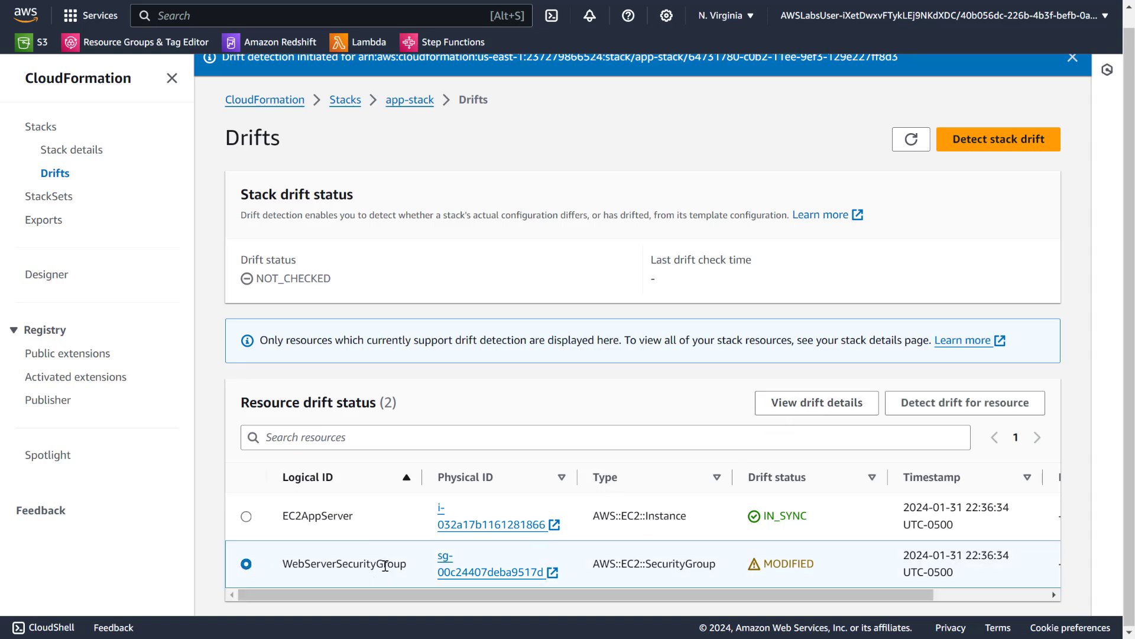
left_click_drag(800, 516, 296, 517)
left_click(324, 520)
left_click(814, 406)
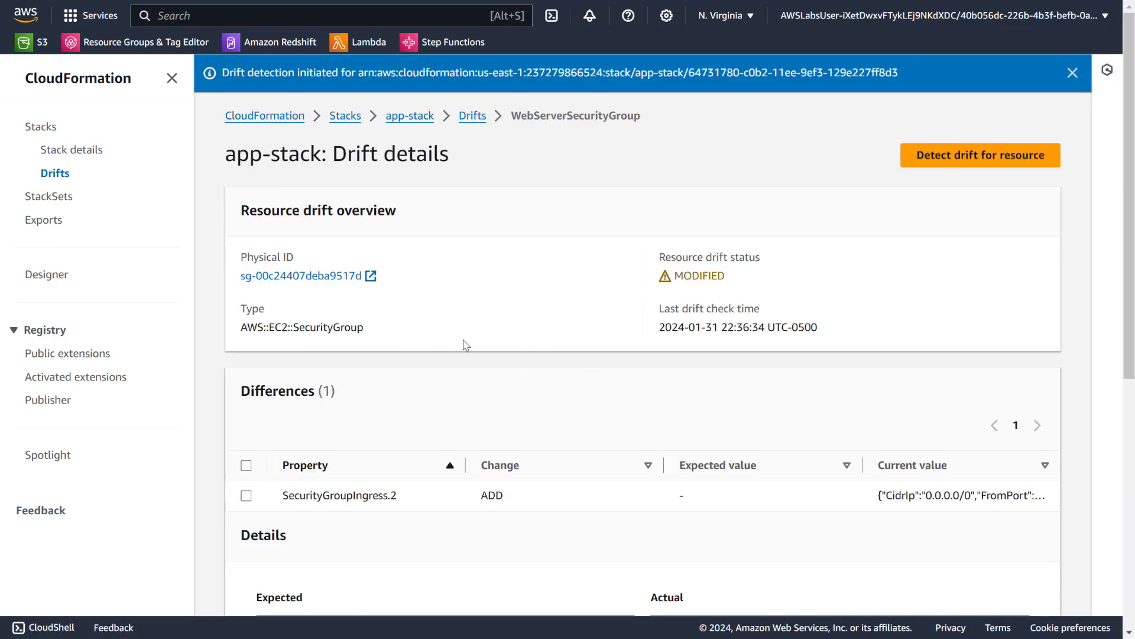
left_click(979, 165)
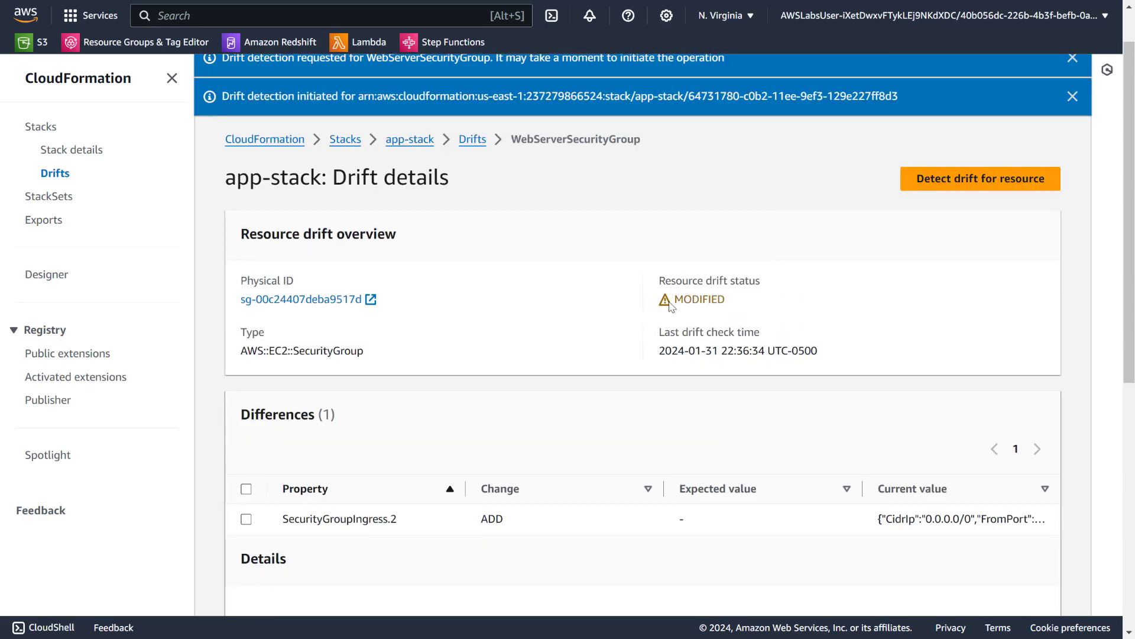
Examine the security group's drift status and listed difference, comparing the expected configuration with the actual one
left_click_drag(670, 304, 793, 293)
scroll(595, 271, "down", 5)
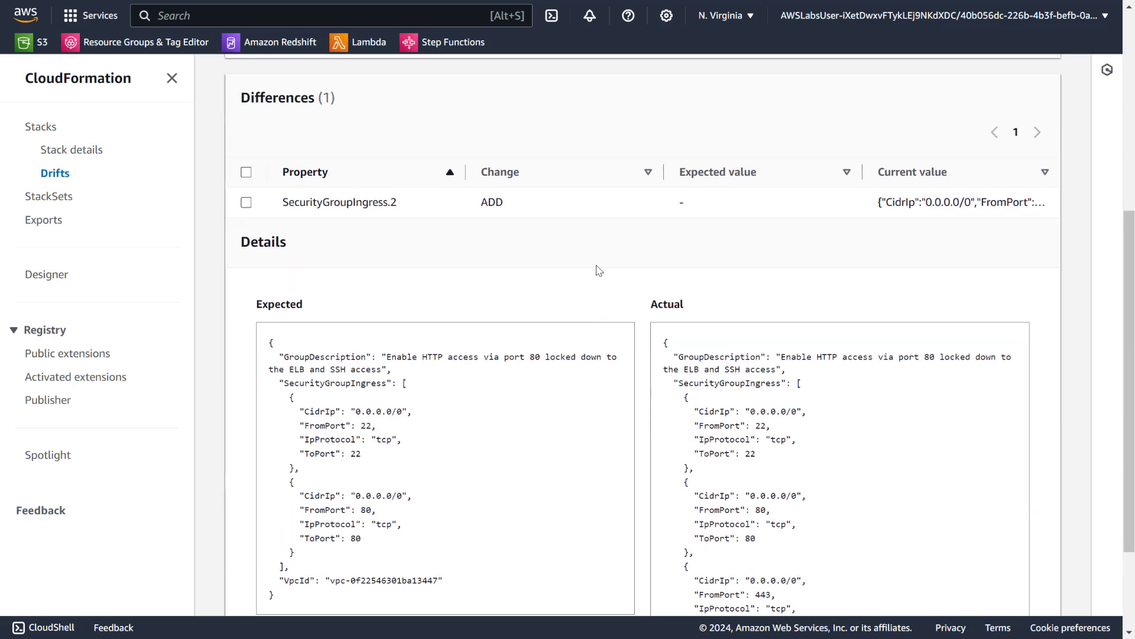
scroll(599, 271, "up", 1)
left_click_drag(483, 287, 531, 292)
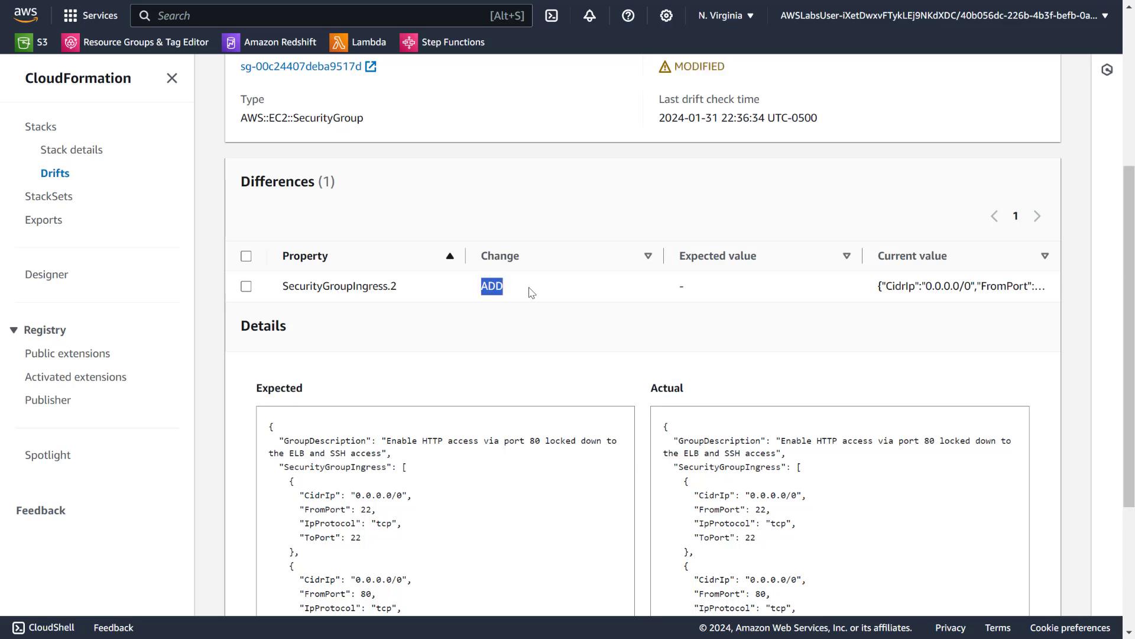
left_click_drag(879, 286, 828, 612)
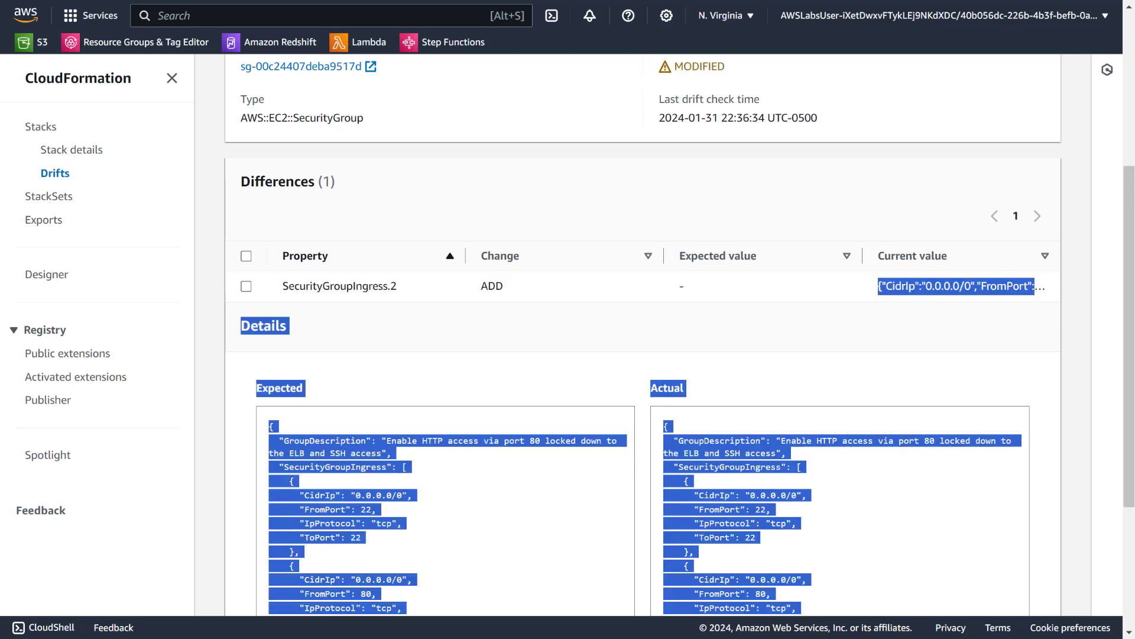
left_click(809, 303)
scroll(714, 299, "down", 3)
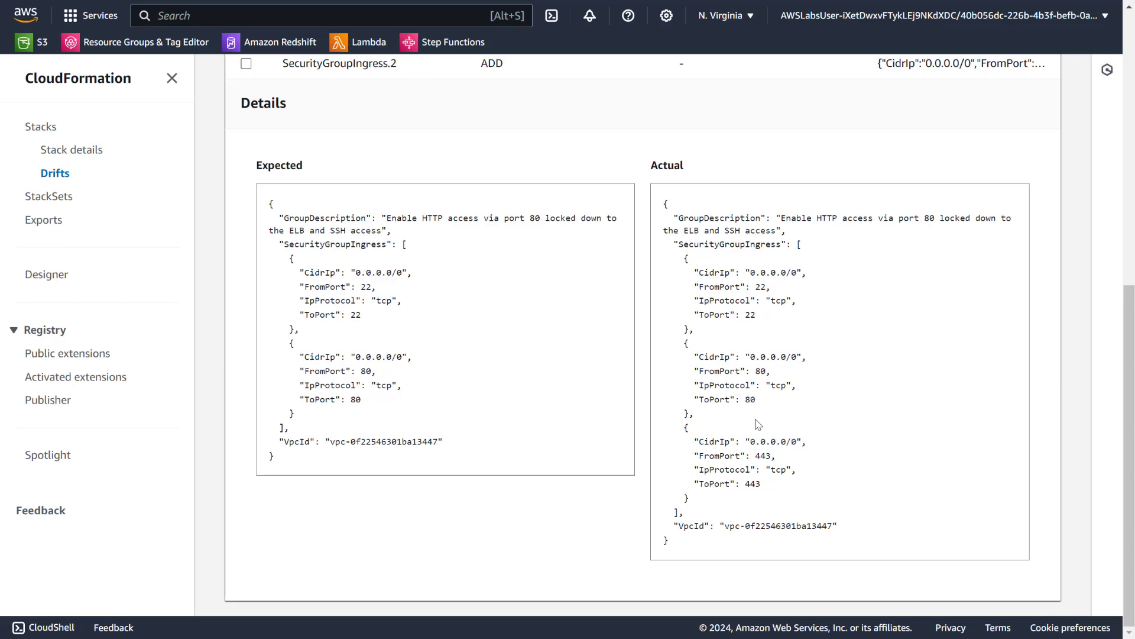
left_click_drag(770, 492, 649, 437)
scroll(688, 411, "up", 5)
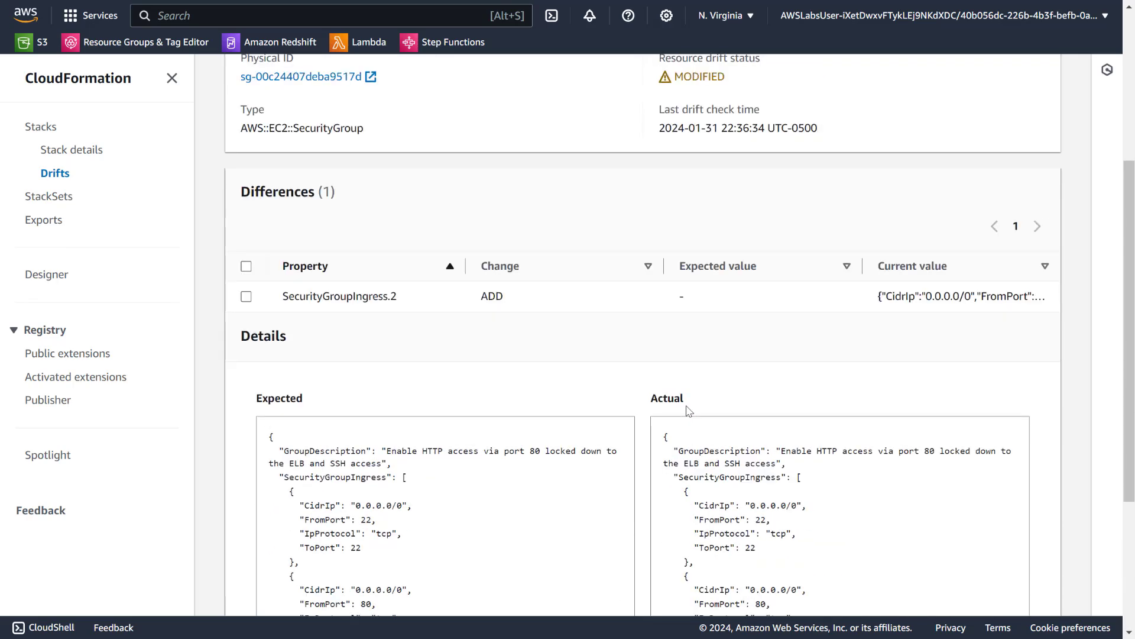
left_click(965, 111)
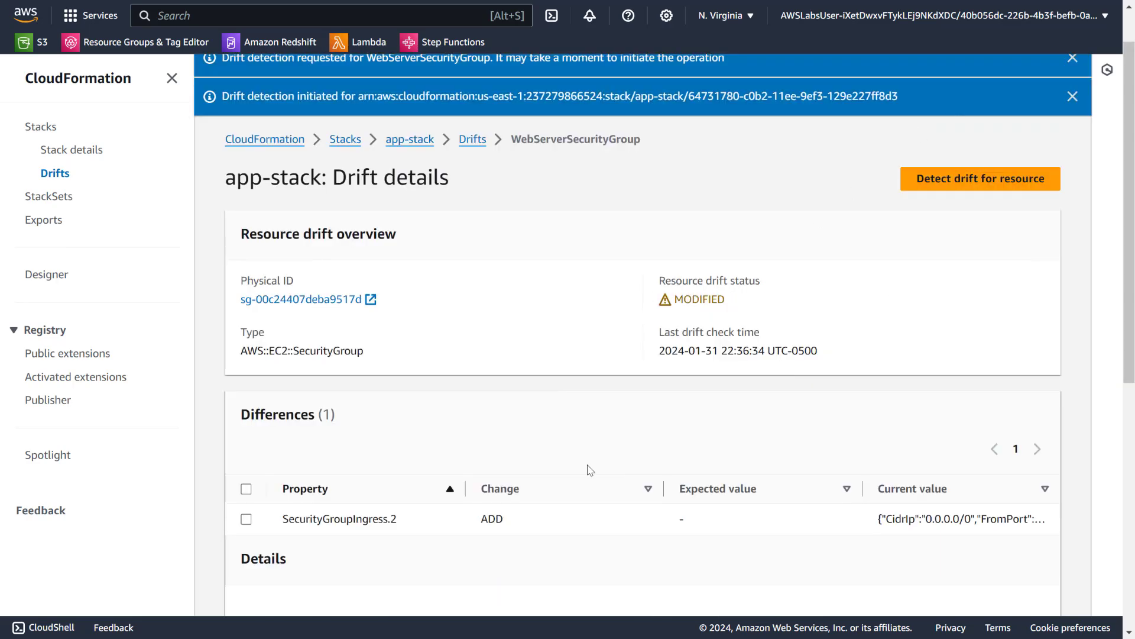
scroll(588, 450, "down", 5)
left_click(776, 388)
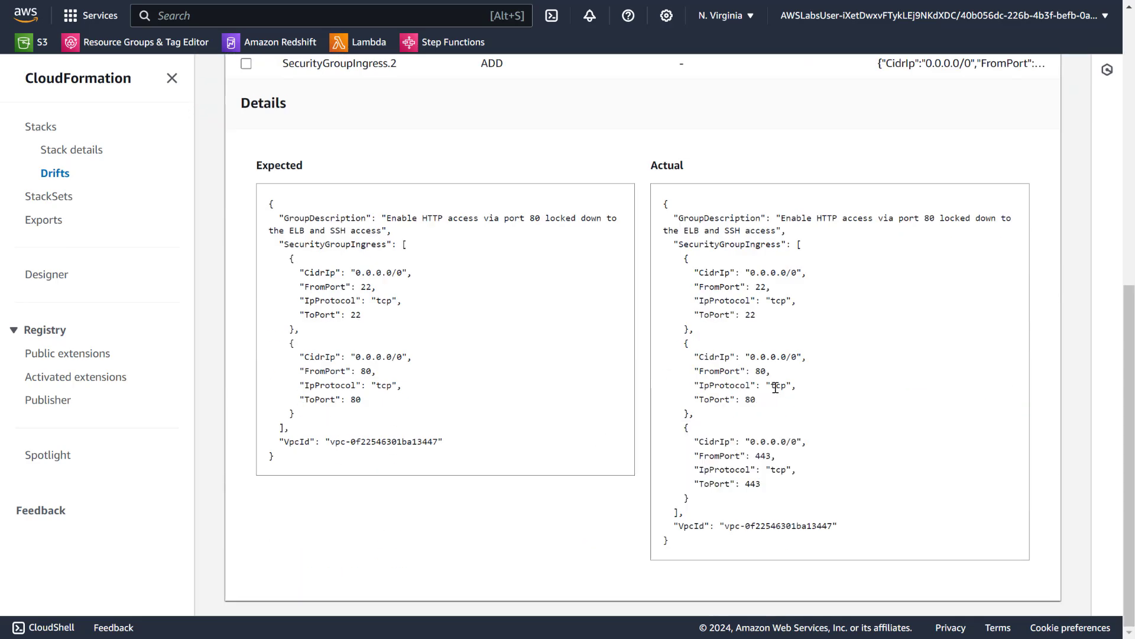
left_click_drag(694, 501, 677, 426)
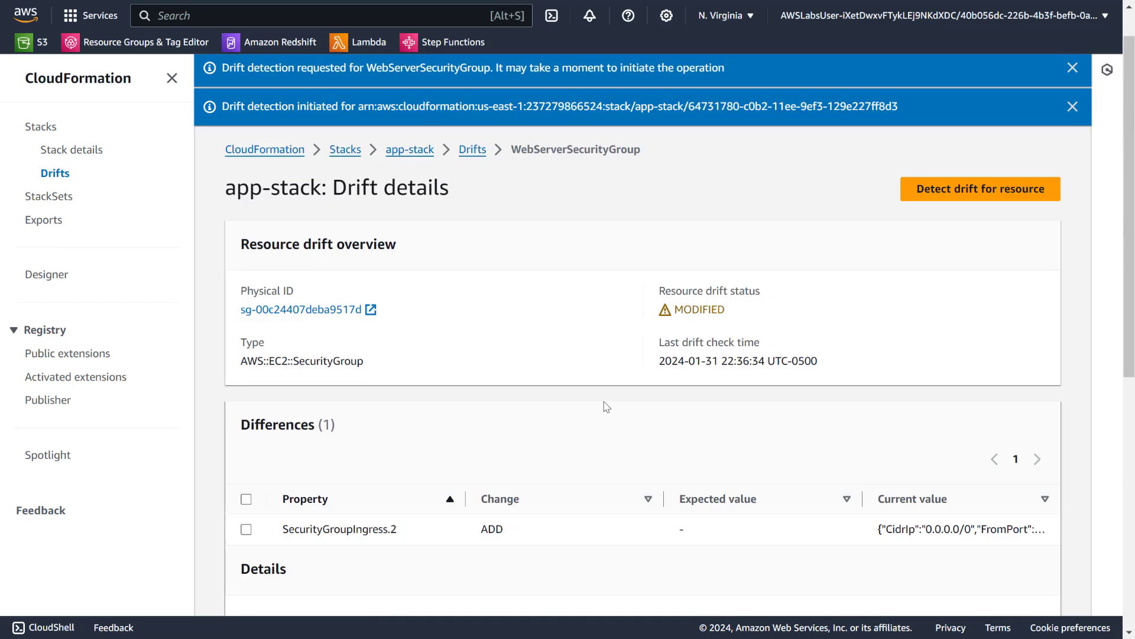
Dismiss both drift detection notifications on the drift details page
double_click(1074, 77)
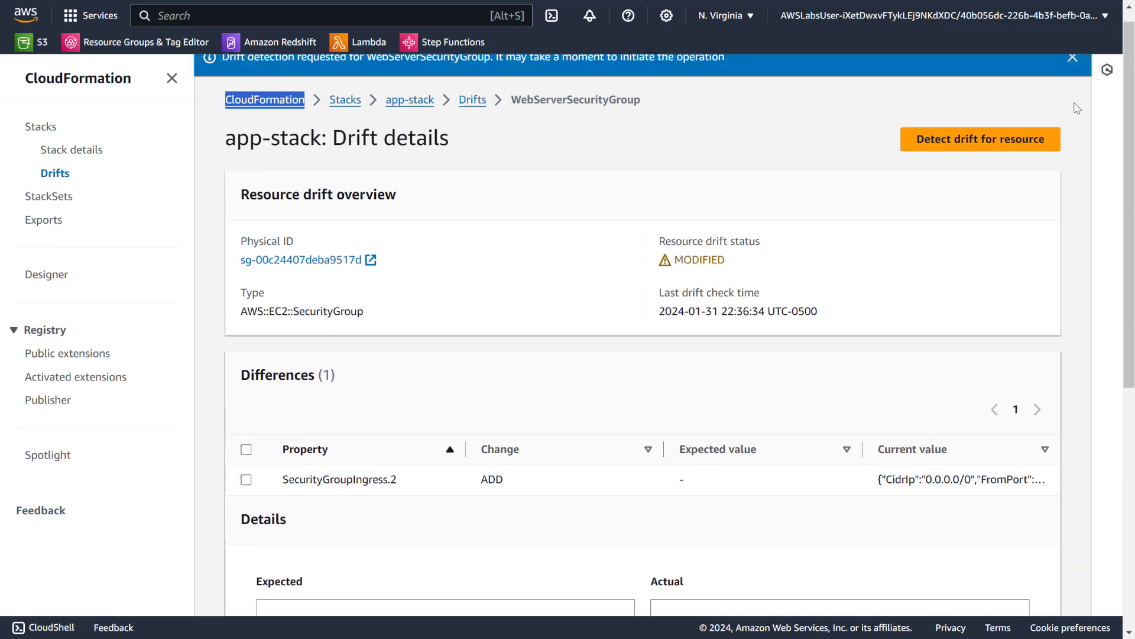
left_click(1077, 63)
left_click(1073, 74)
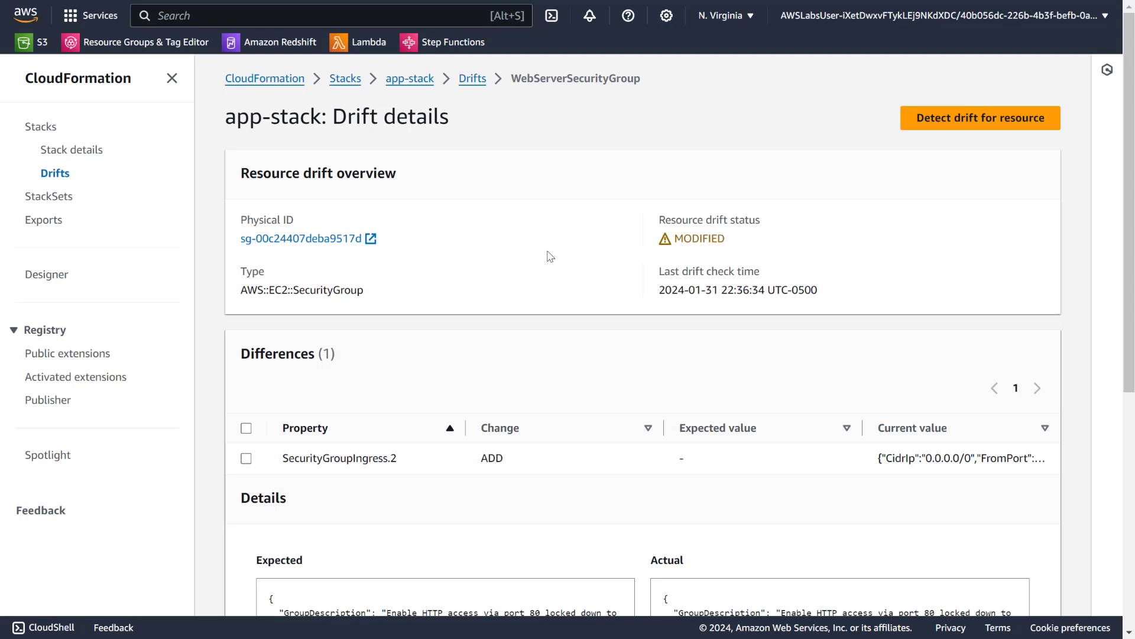
Open the labFunction-compliance function in Lambda and go to its source code
left_click(359, 45)
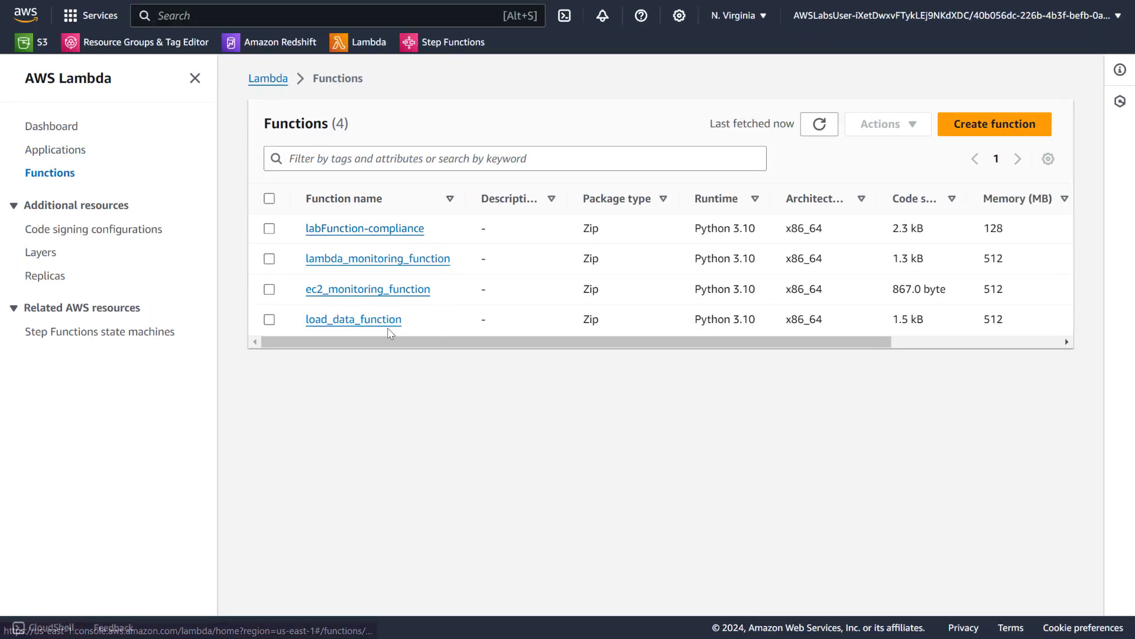
left_click(393, 234)
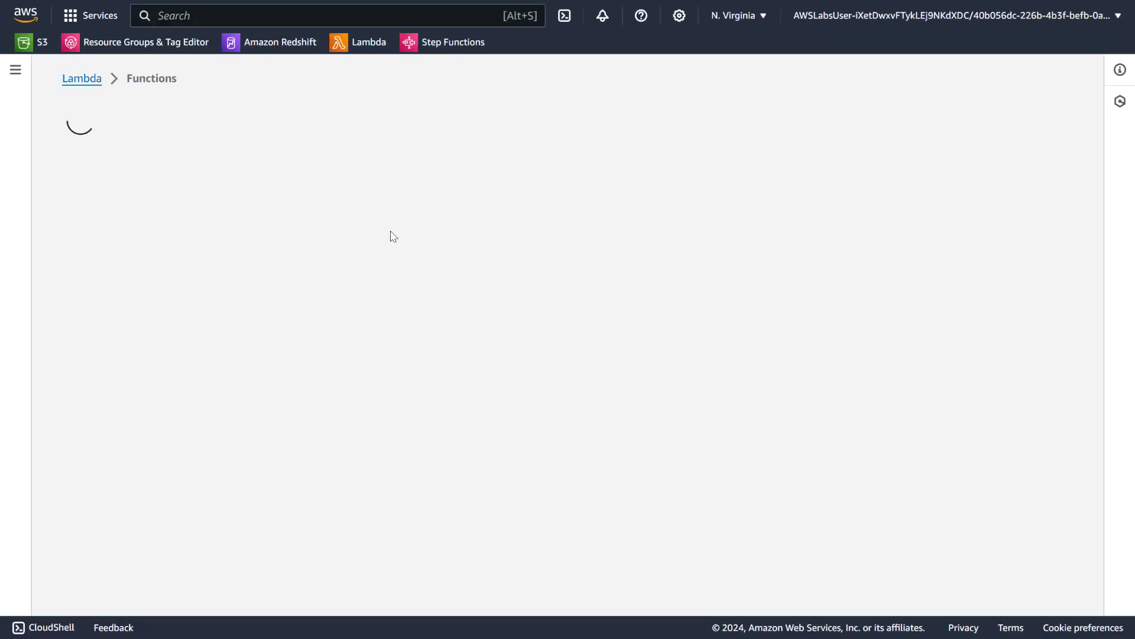
scroll(153, 356, "down", 1)
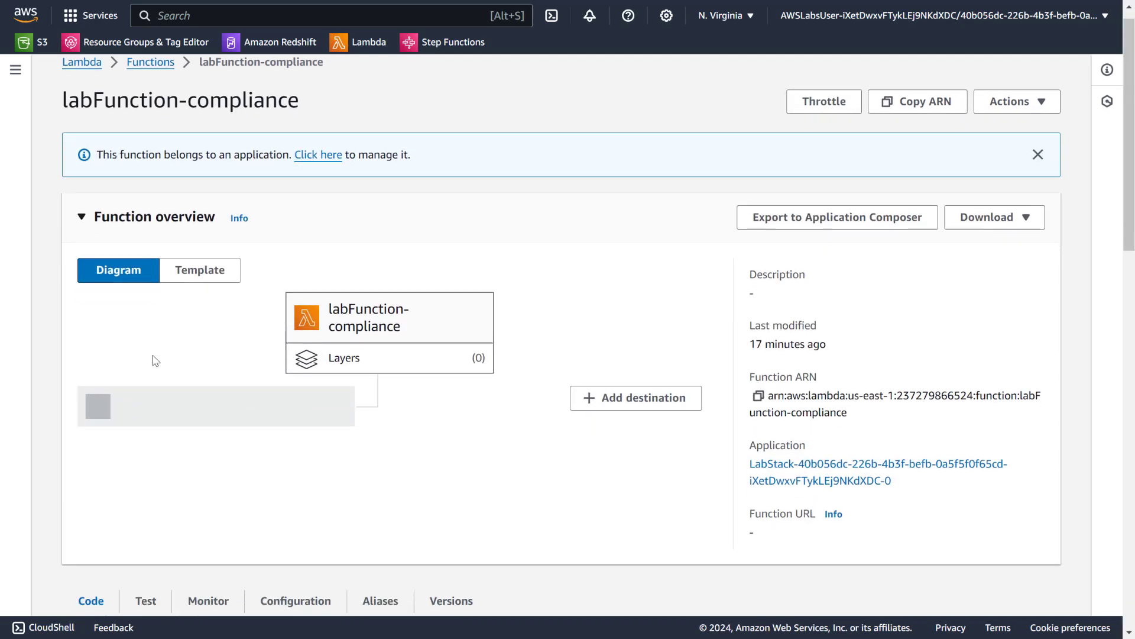
scroll(155, 361, "down", 2)
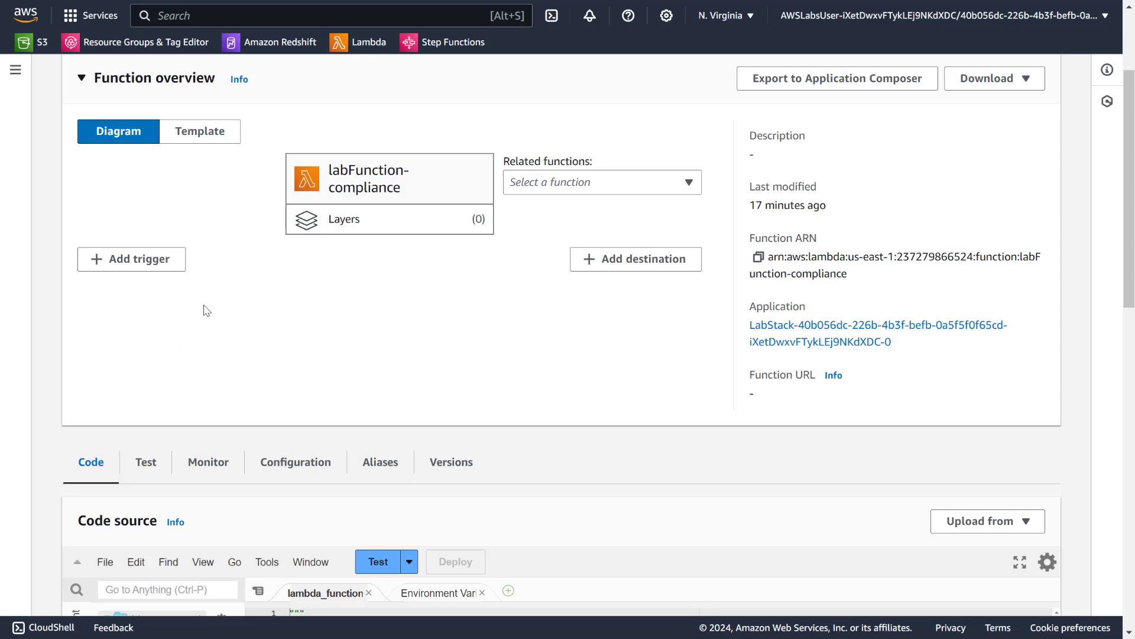
scroll(206, 311, "down", 7)
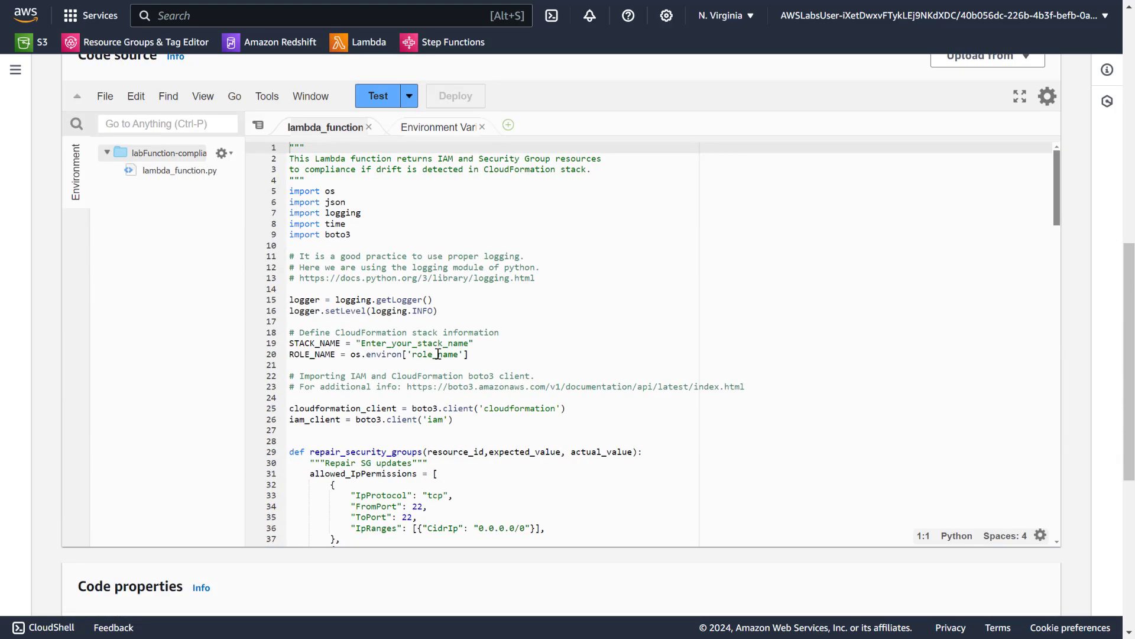
Set STACK_NAME to "app-stack" in the Lambda code, deploy the change, and dismiss the update notification
double_click(437, 354)
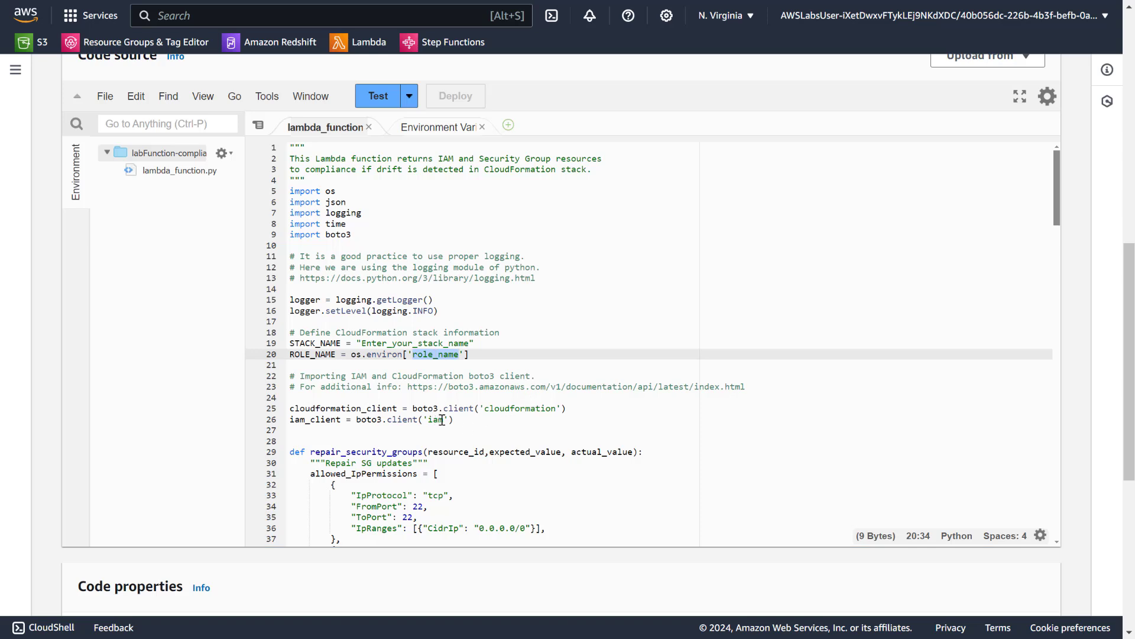
left_click(389, 343)
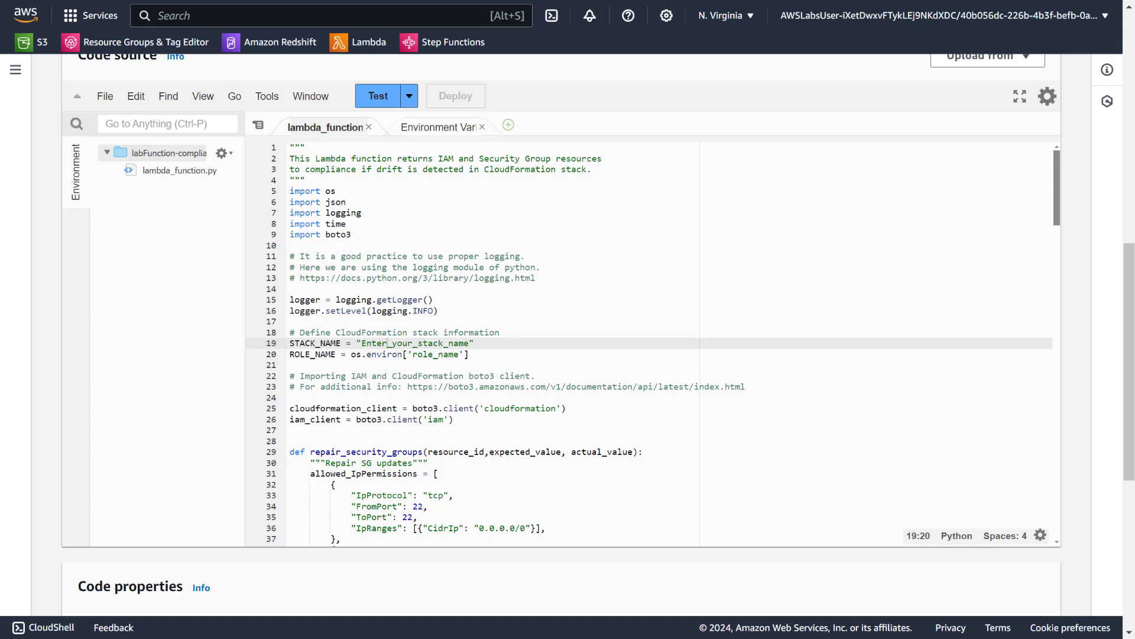
left_click_drag(363, 343, 469, 343)
type("app-stack")
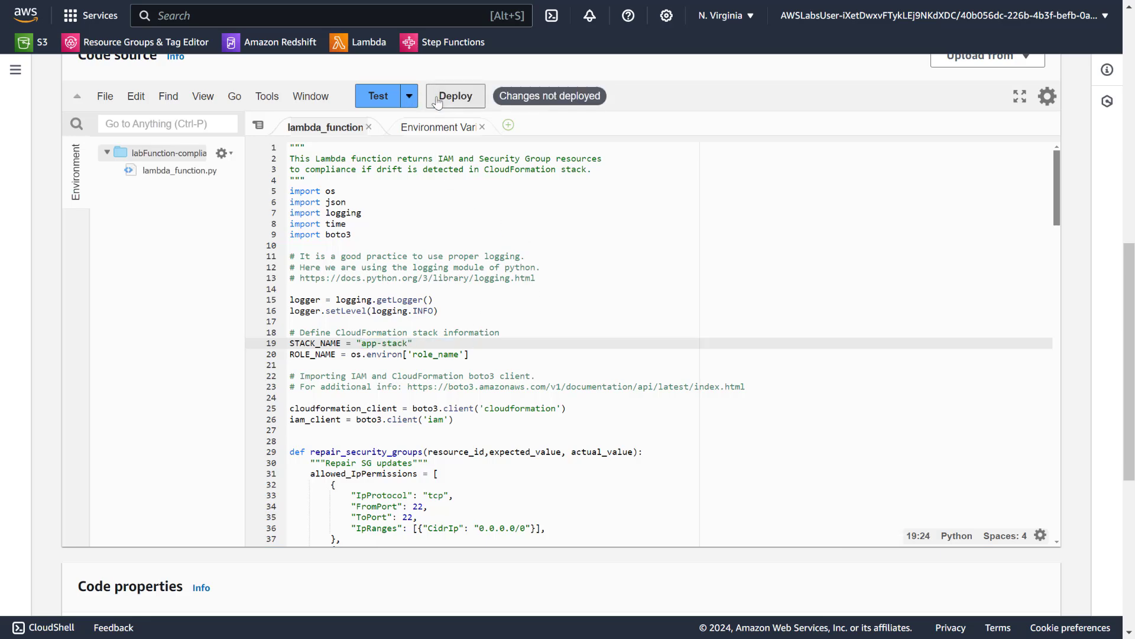
scroll(498, 270, "down", 1)
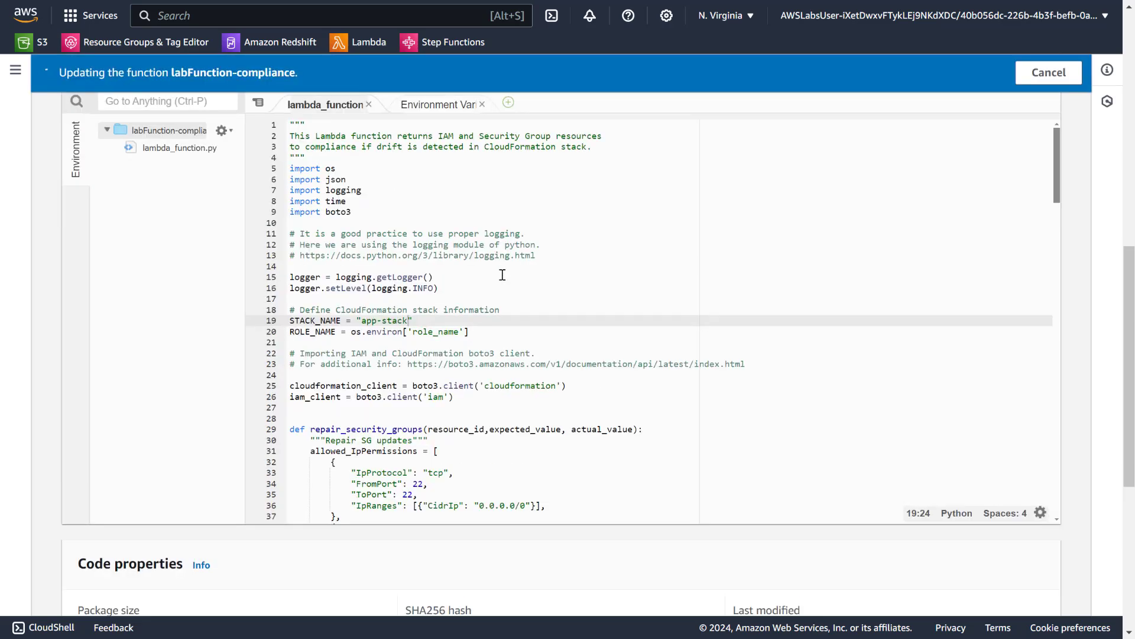
left_click(508, 311)
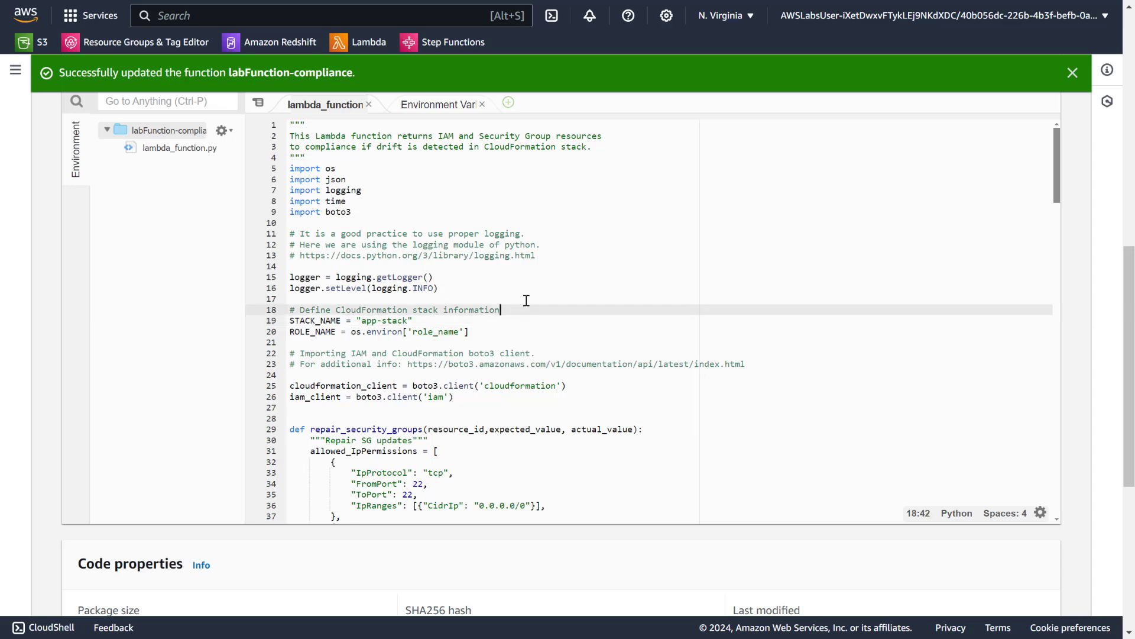
left_click(1073, 72)
Review the boto3 client definitions for CloudFormation and IAM in the Lambda code
scroll(531, 256, "down", 3)
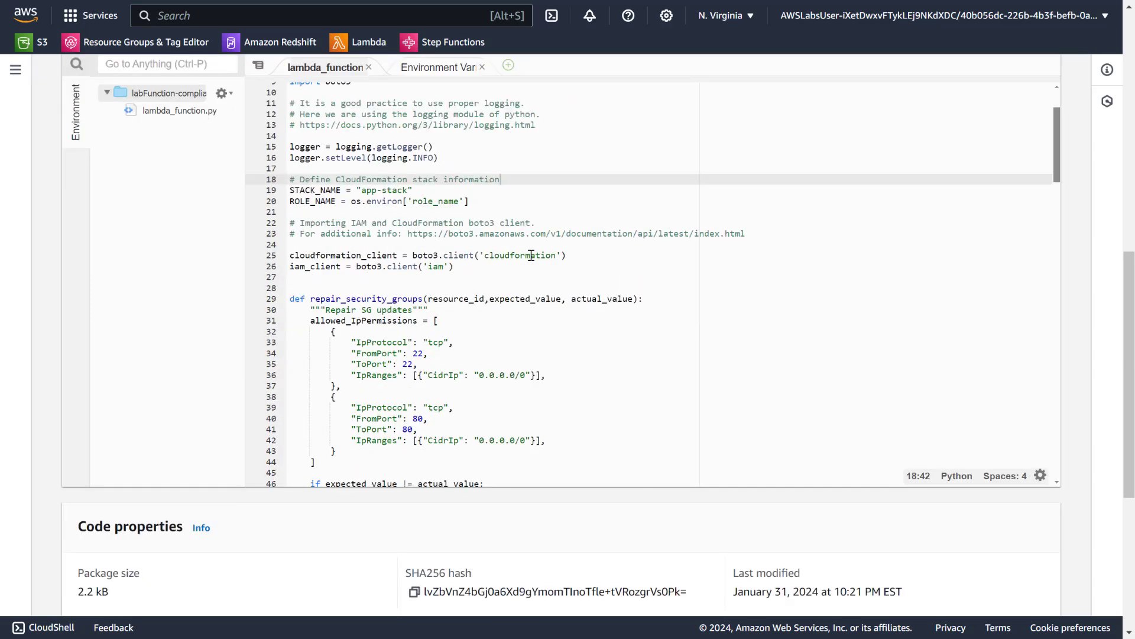
left_click_drag(409, 262, 428, 255)
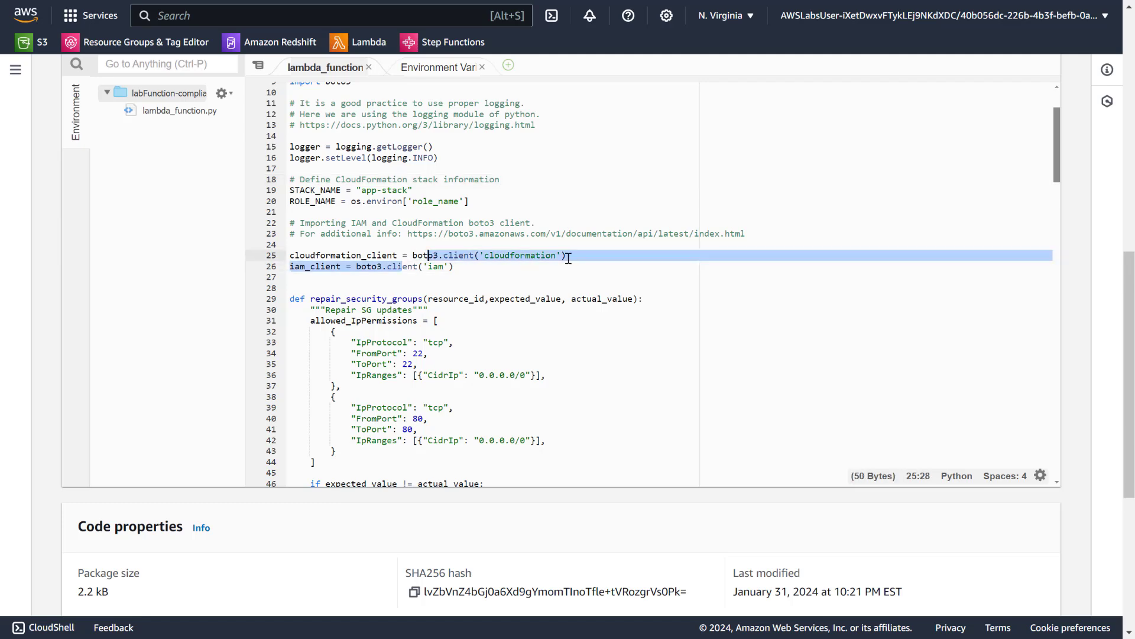
double_click(521, 255)
double_click(435, 266)
scroll(435, 266, "down", 3)
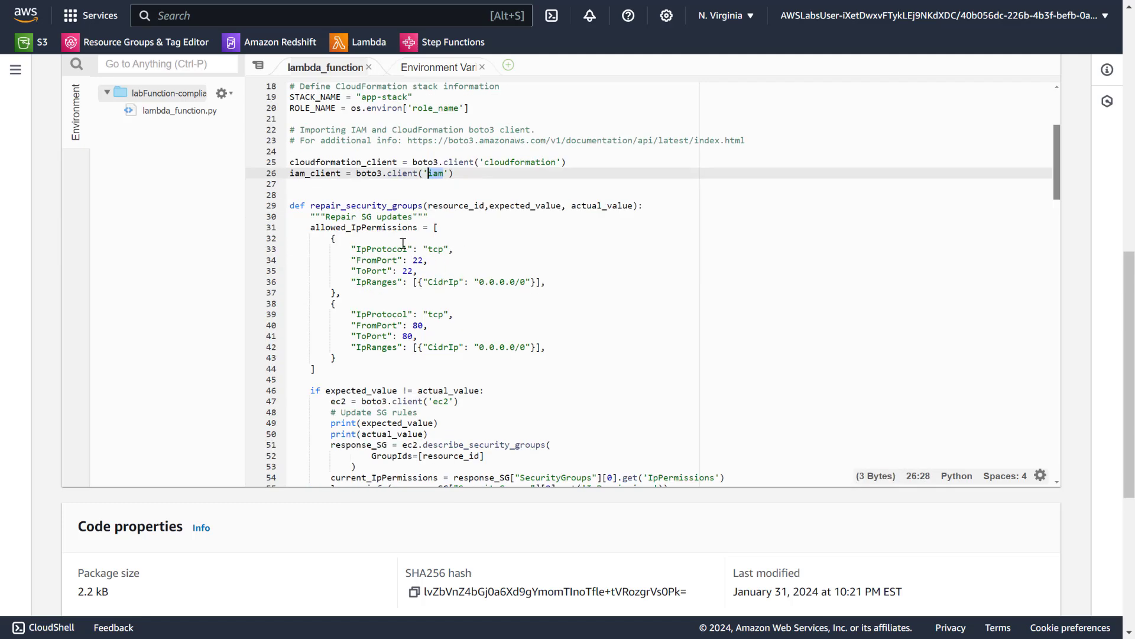
Examine the repair_security_groups function's list of allowed IP permissions for ports 22 and 80
double_click(375, 207)
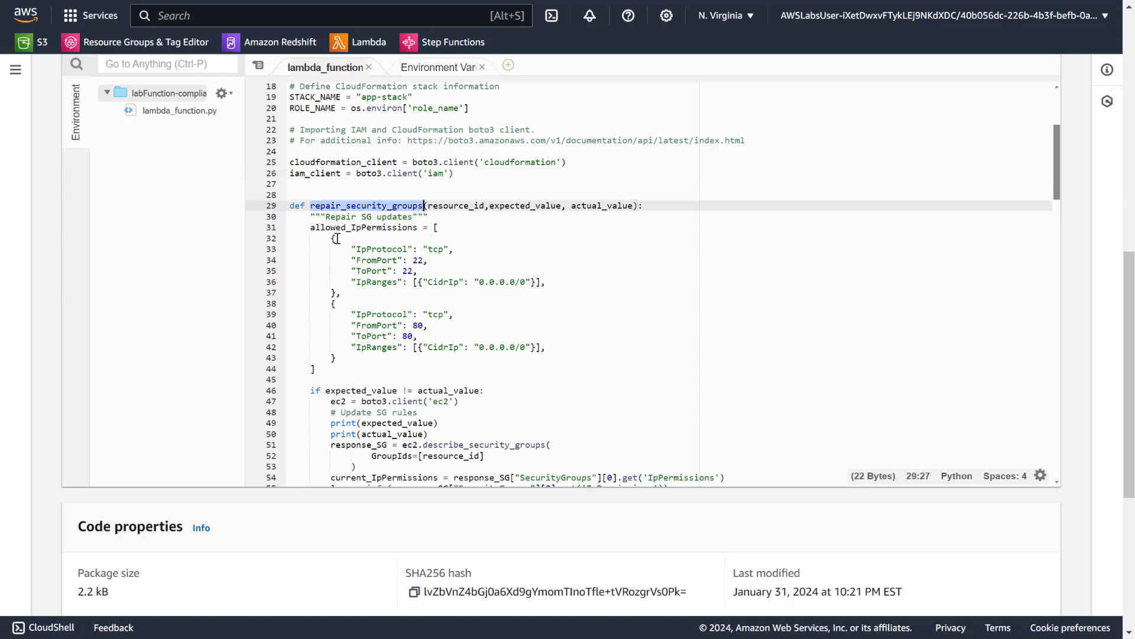
left_click_drag(311, 228, 435, 227)
left_click_drag(355, 249, 537, 283)
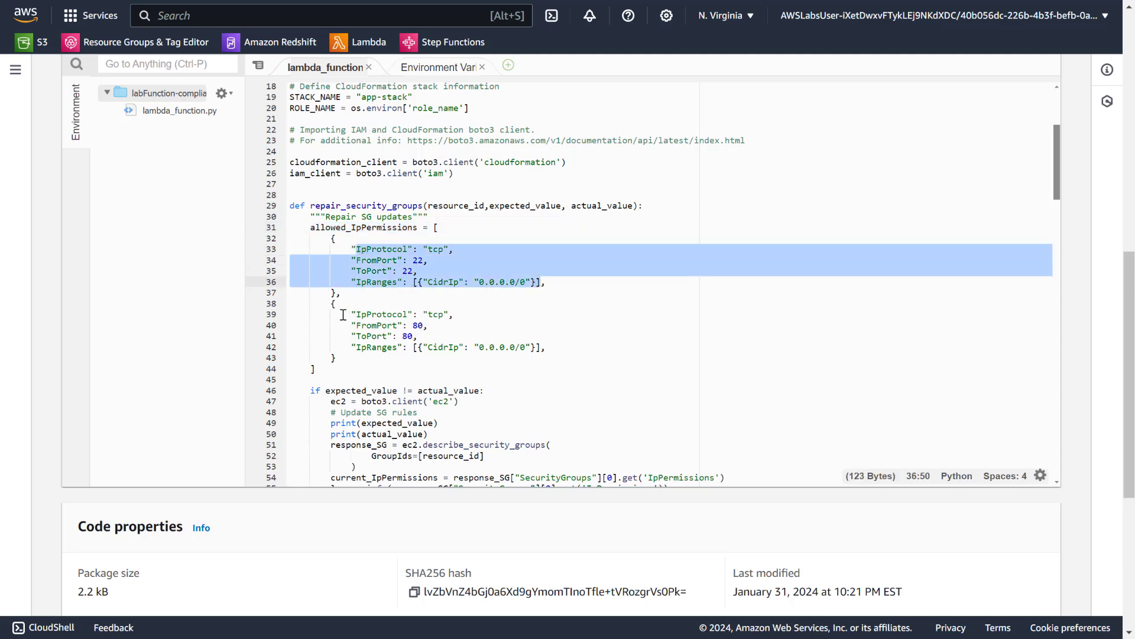
left_click_drag(346, 314, 598, 354)
scroll(571, 326, "down", 3)
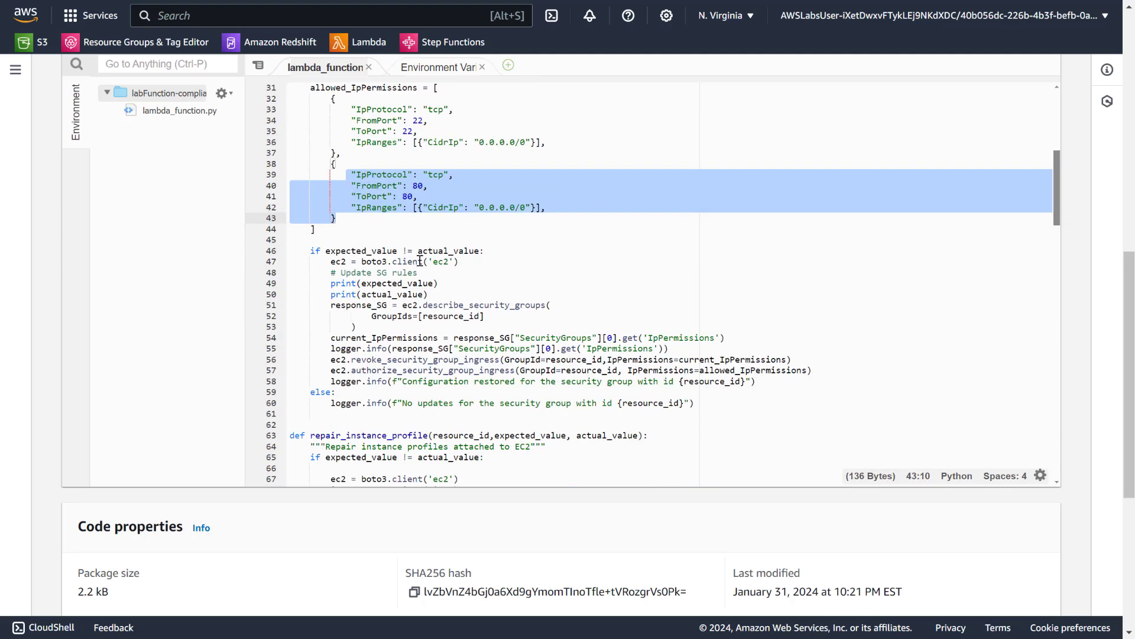
Examine how repair_security_groups retrieves current permissions, revokes them, authorizes the allowed ones, and logs the restoration
double_click(443, 263)
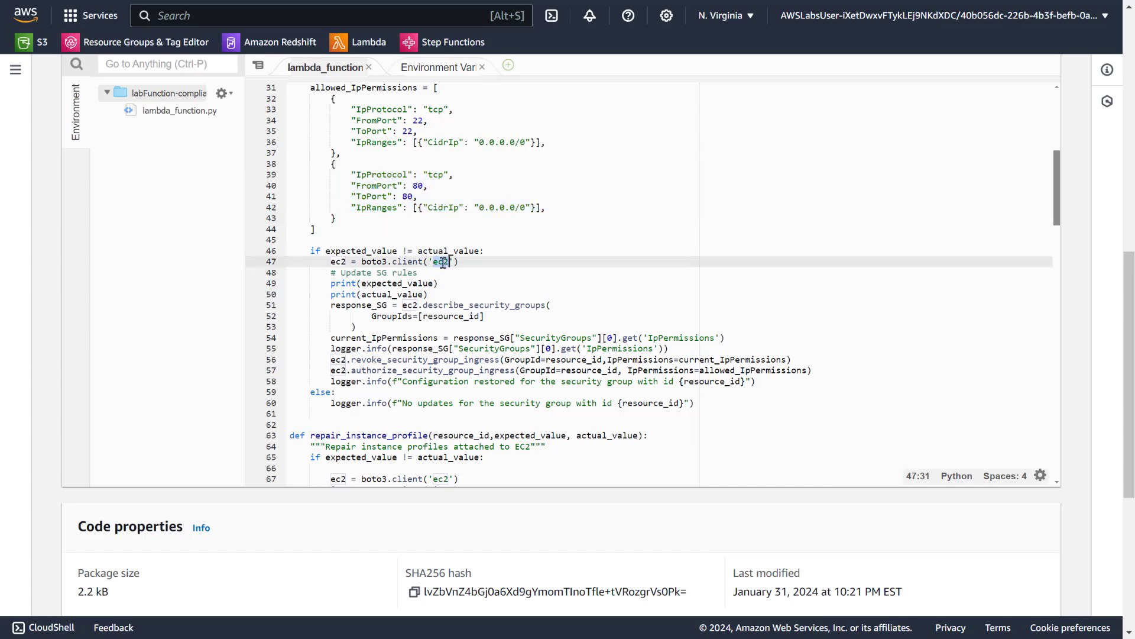
double_click(463, 316)
scroll(428, 297, "down", 3)
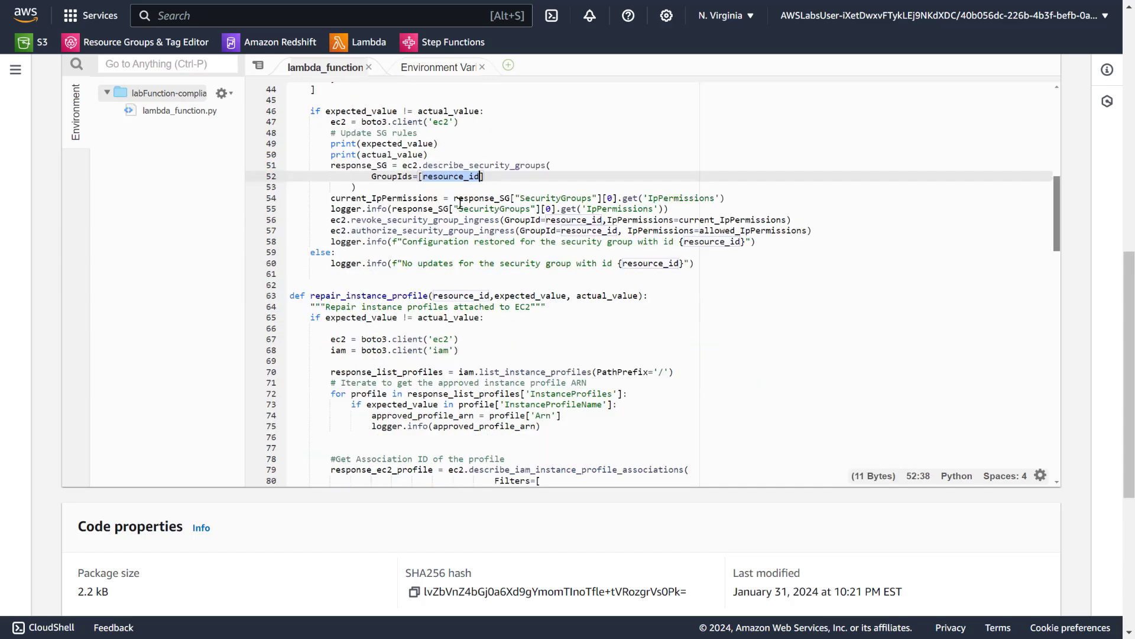
left_click_drag(490, 201, 685, 201)
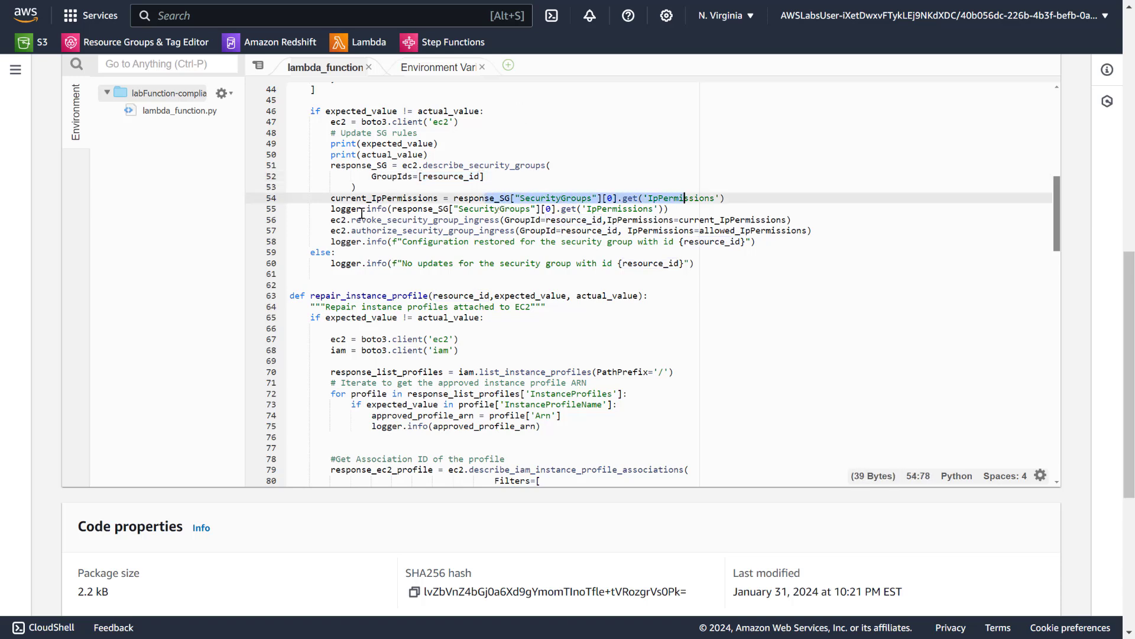
left_click_drag(437, 209, 628, 198)
left_click_drag(351, 220, 504, 221)
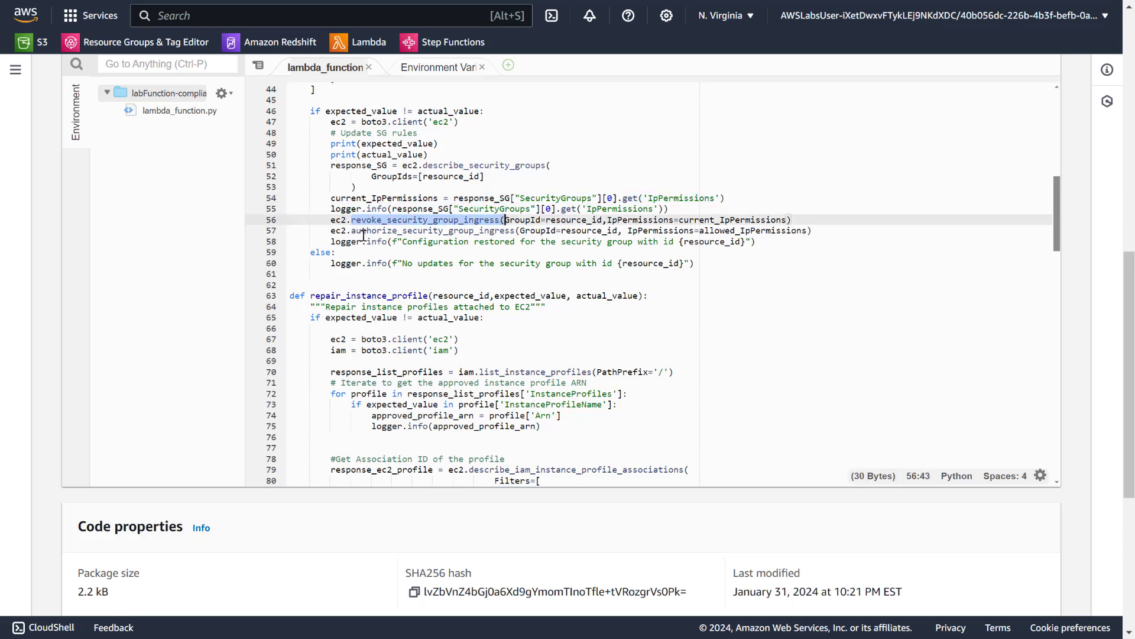
left_click_drag(342, 231, 531, 230)
scroll(528, 232, "down", 3)
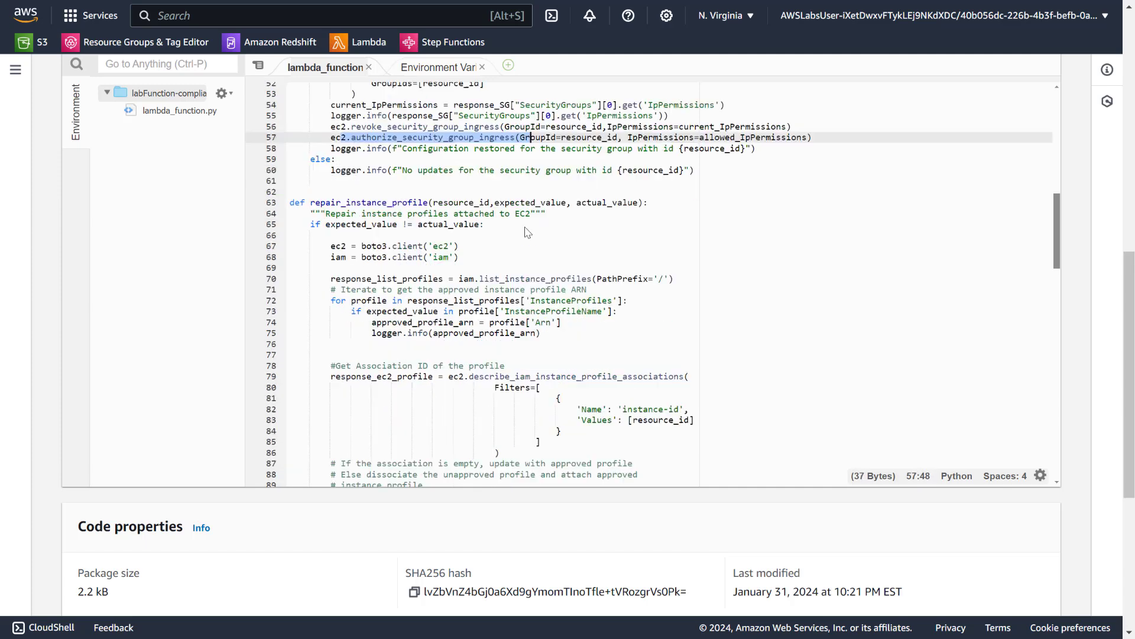
left_click_drag(424, 149, 693, 150)
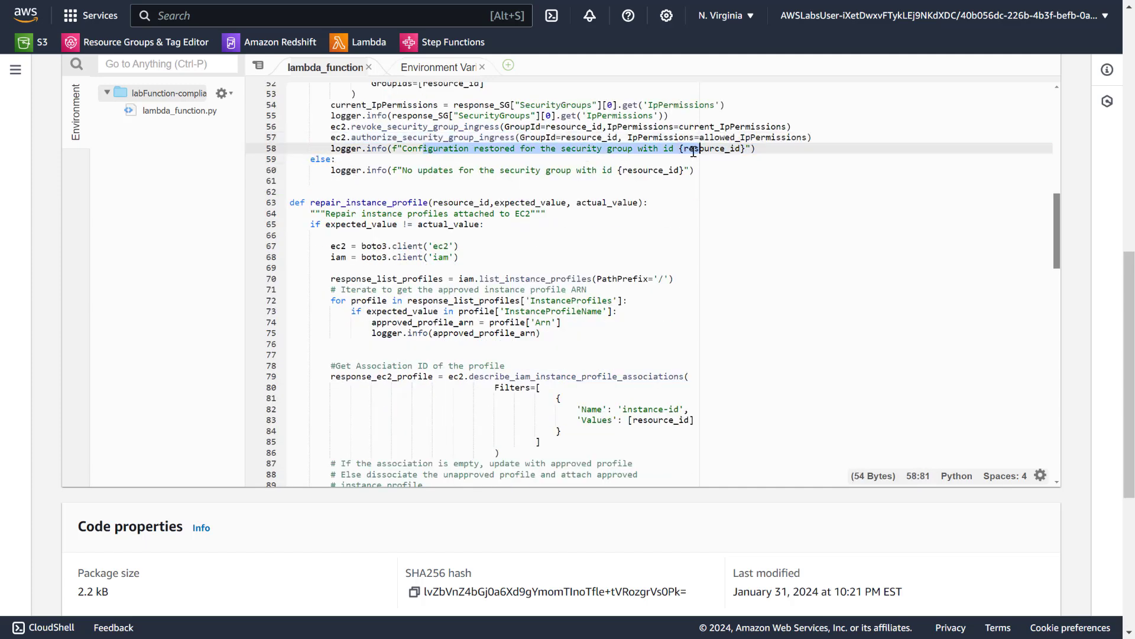
scroll(392, 159, "up", 4)
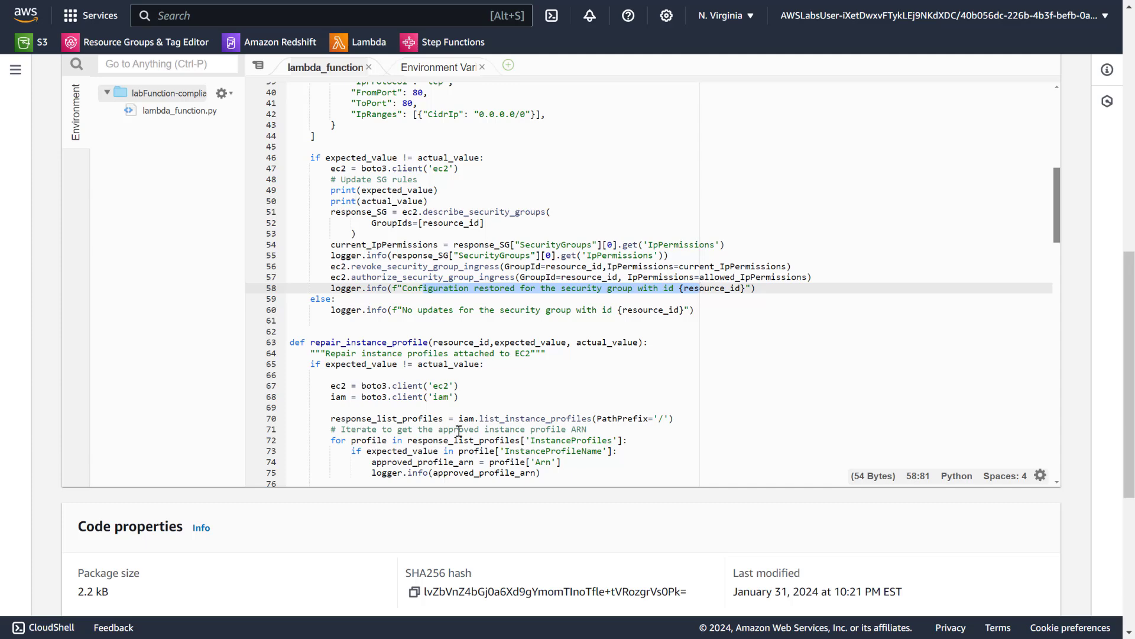
Review the repair_instance_profile function and its handling of instance profile associations
scroll(444, 376, "down", 7)
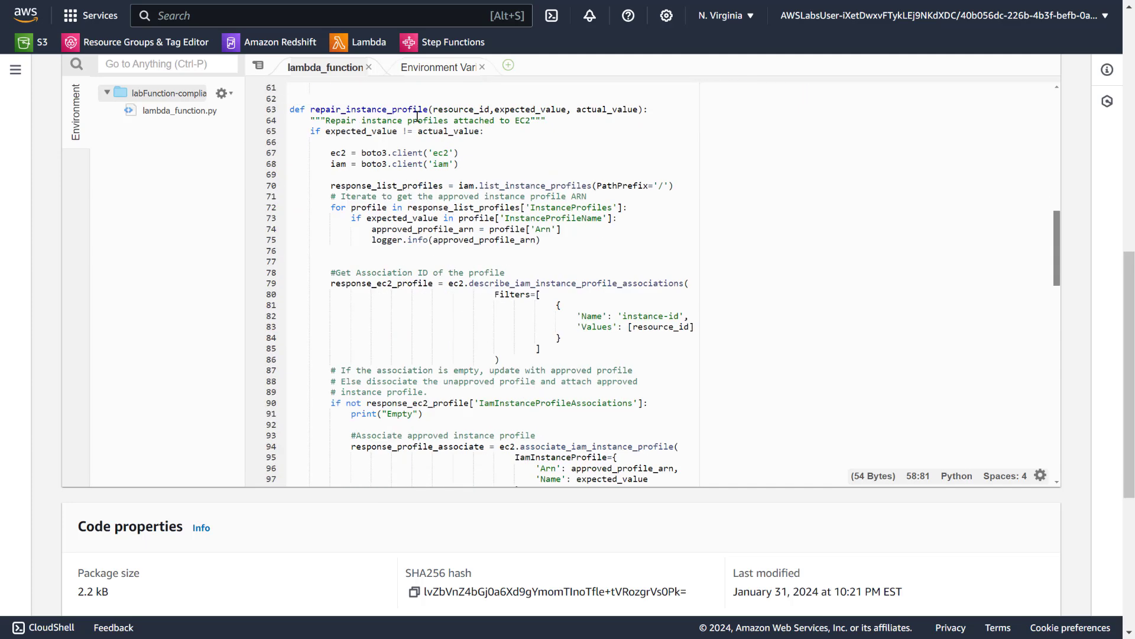
double_click(406, 111)
scroll(422, 207, "down", 6)
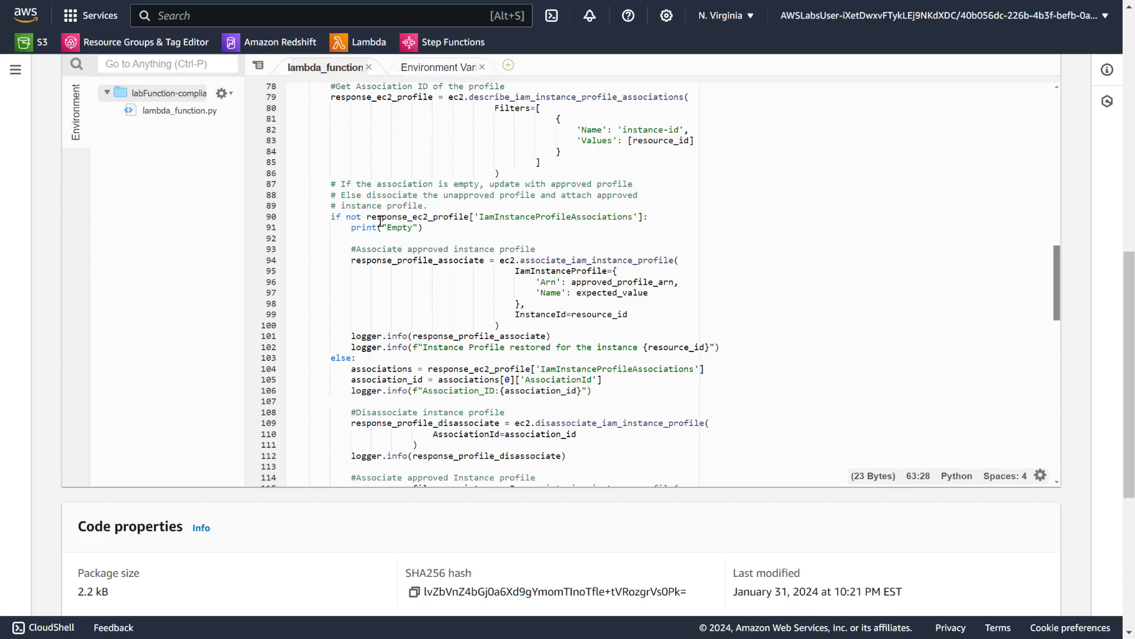
Examine how lambda_handler initiates stack drift detection and obtains and logs the StackDriftDetectionId
scroll(425, 177, "down", 13)
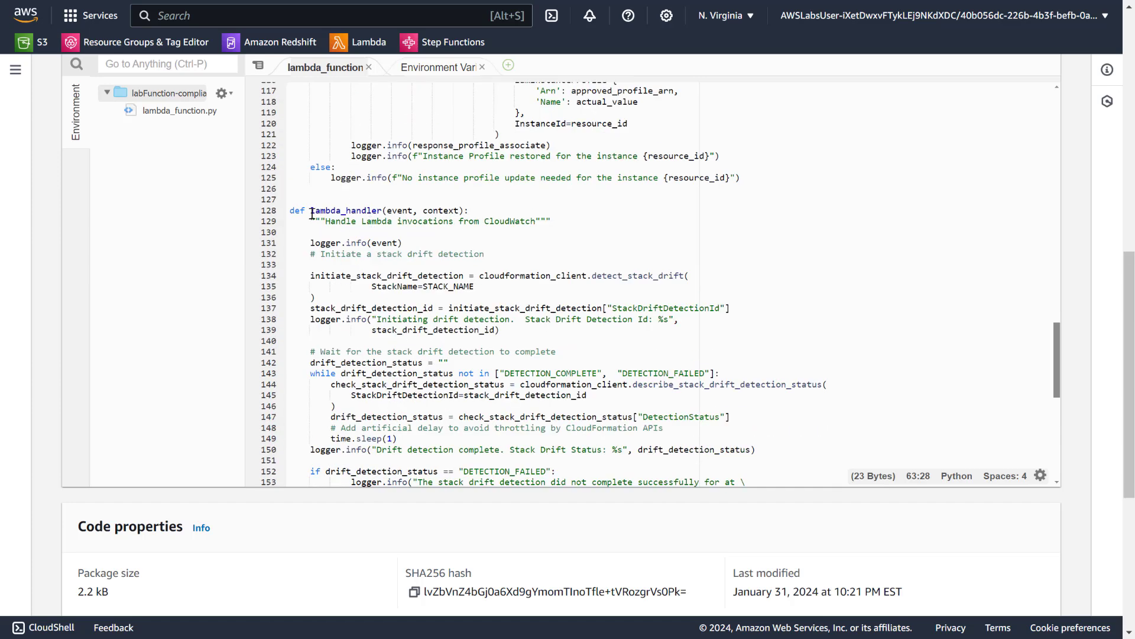
left_click_drag(311, 213, 471, 211)
scroll(498, 202, "down", 3)
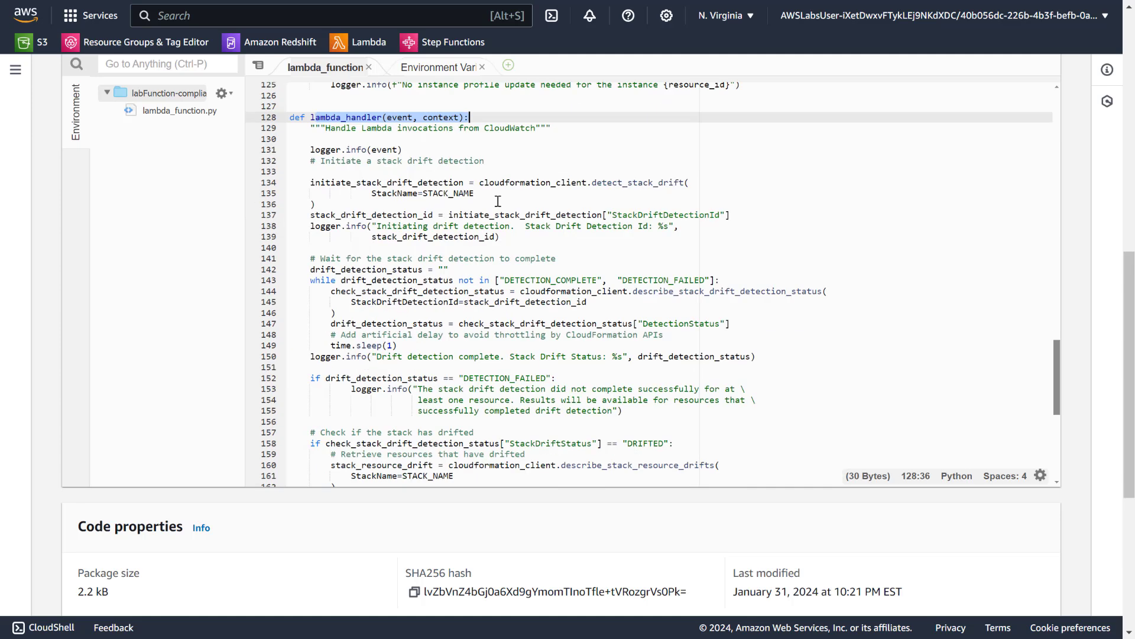
left_click(314, 220)
double_click(476, 215)
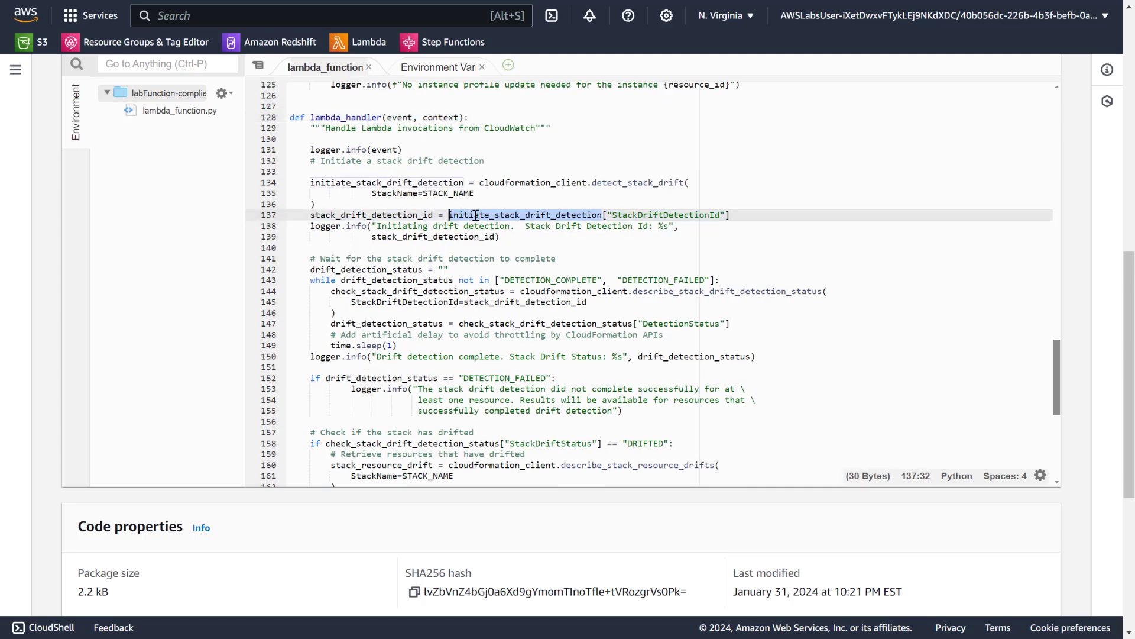
double_click(701, 214)
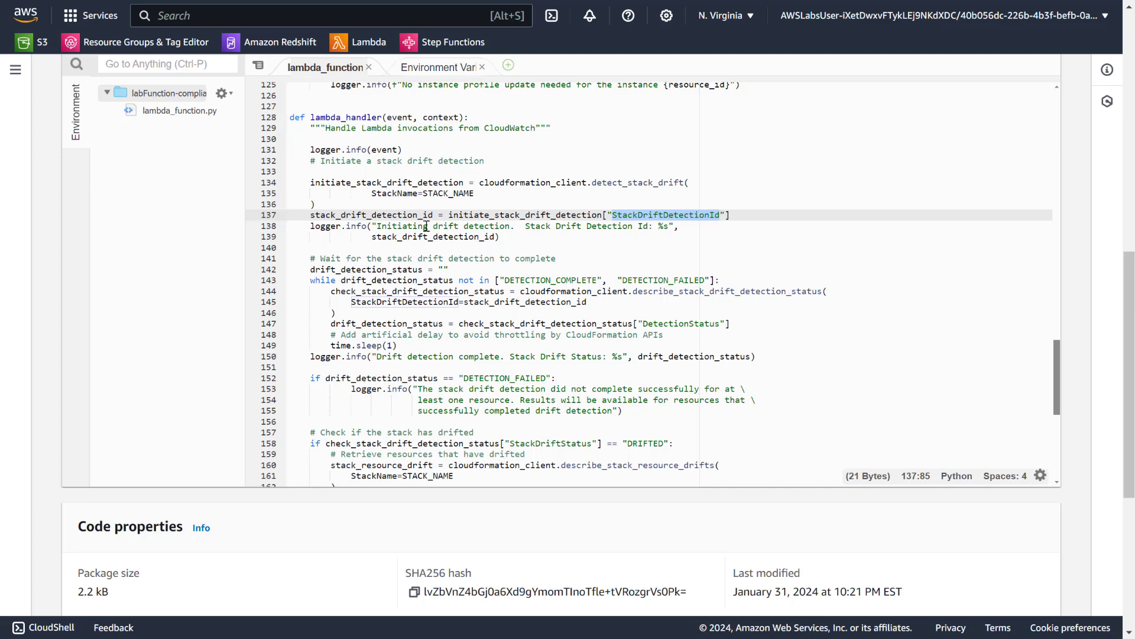
left_click_drag(373, 228, 524, 228)
Examine the handler's loop that waits for drift detection to complete and its logging for the DETECTION_FAILED case
scroll(349, 188, "down", 3)
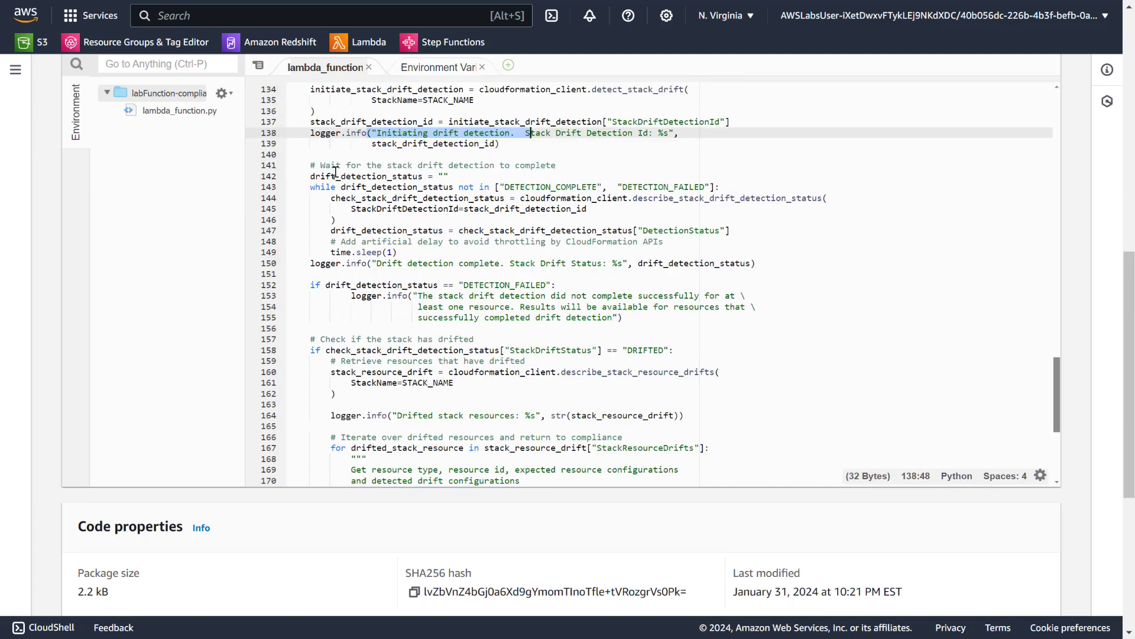
double_click(513, 186)
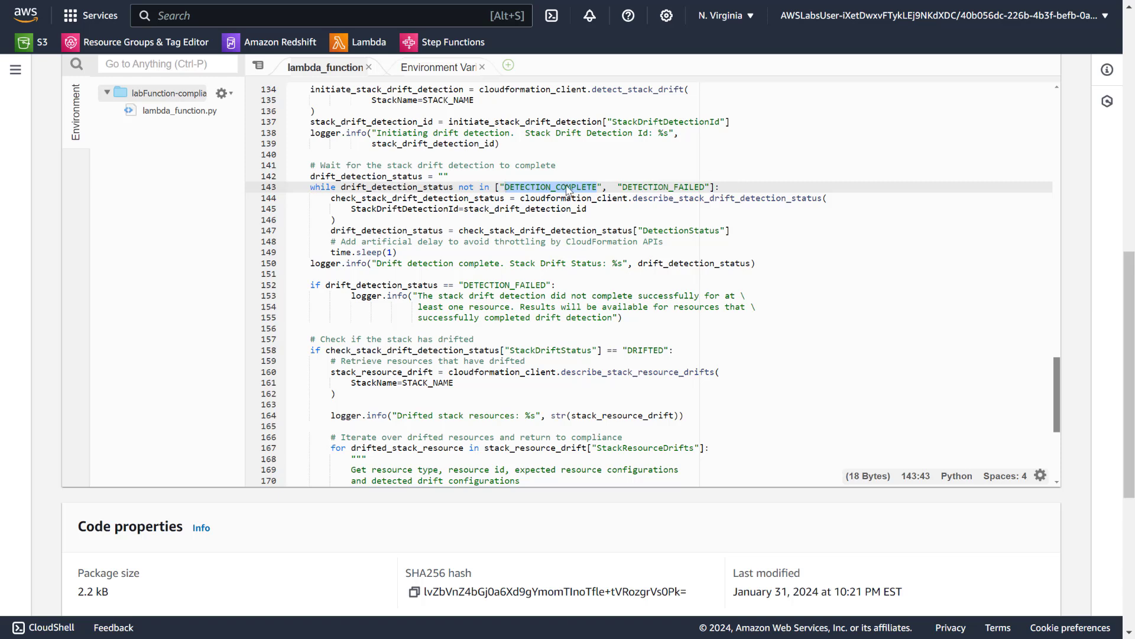
double_click(703, 230)
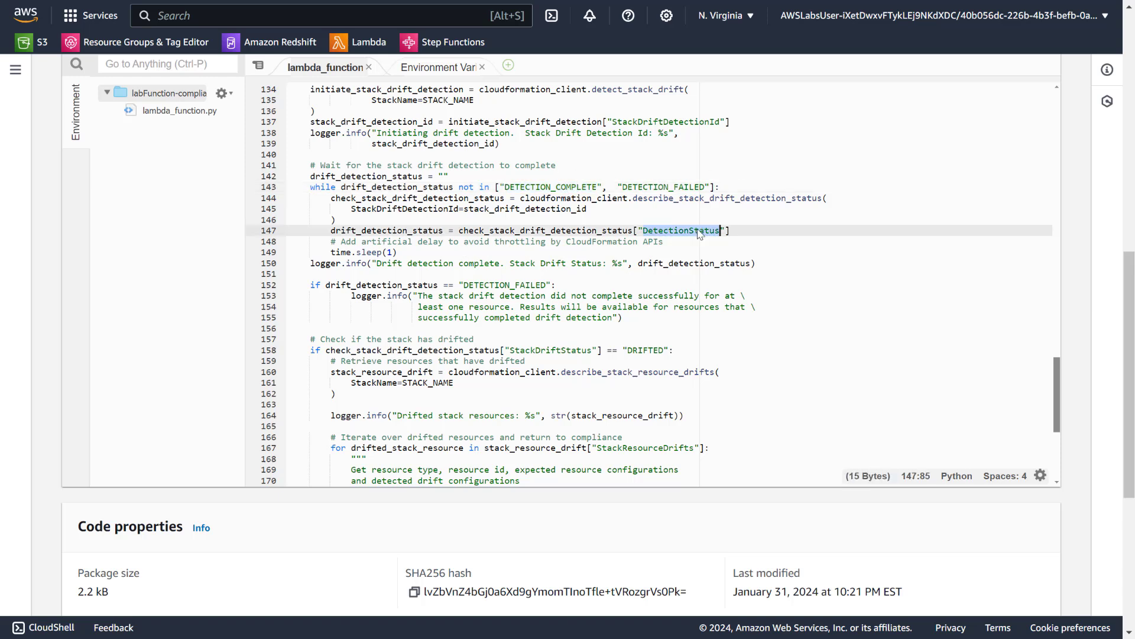
scroll(633, 230, "down", 3)
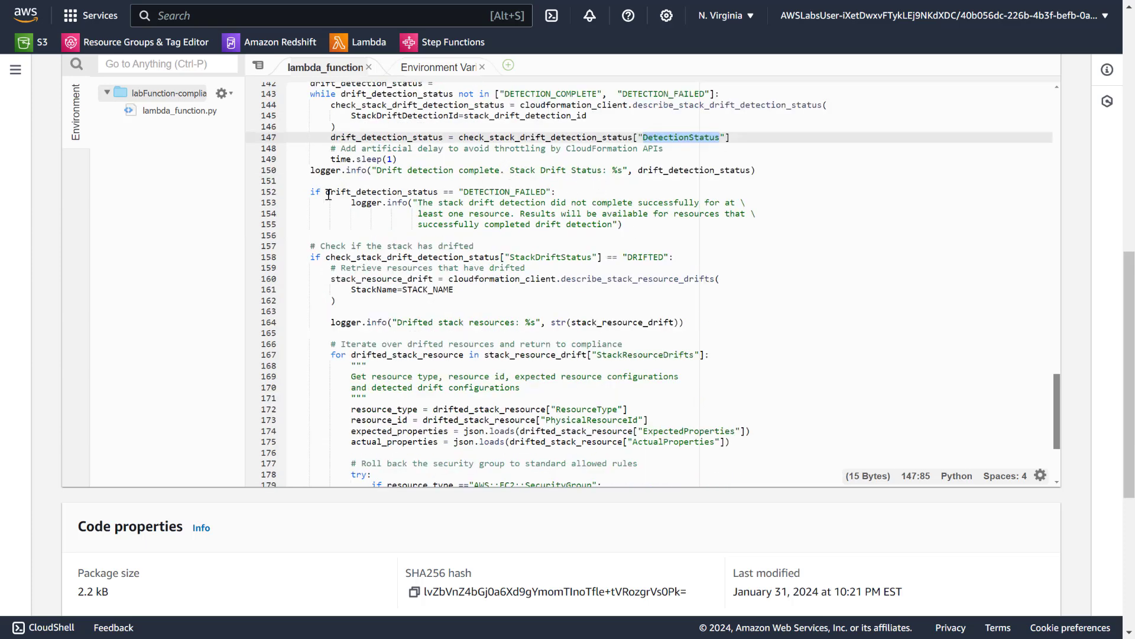
left_click(553, 192)
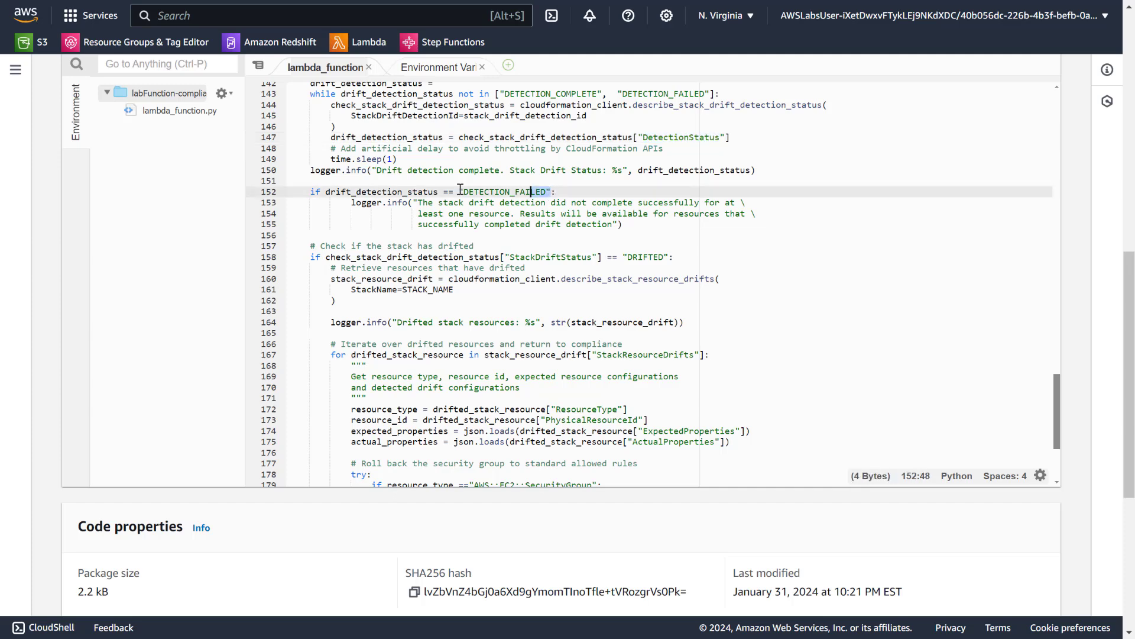
left_click_drag(346, 202, 632, 221)
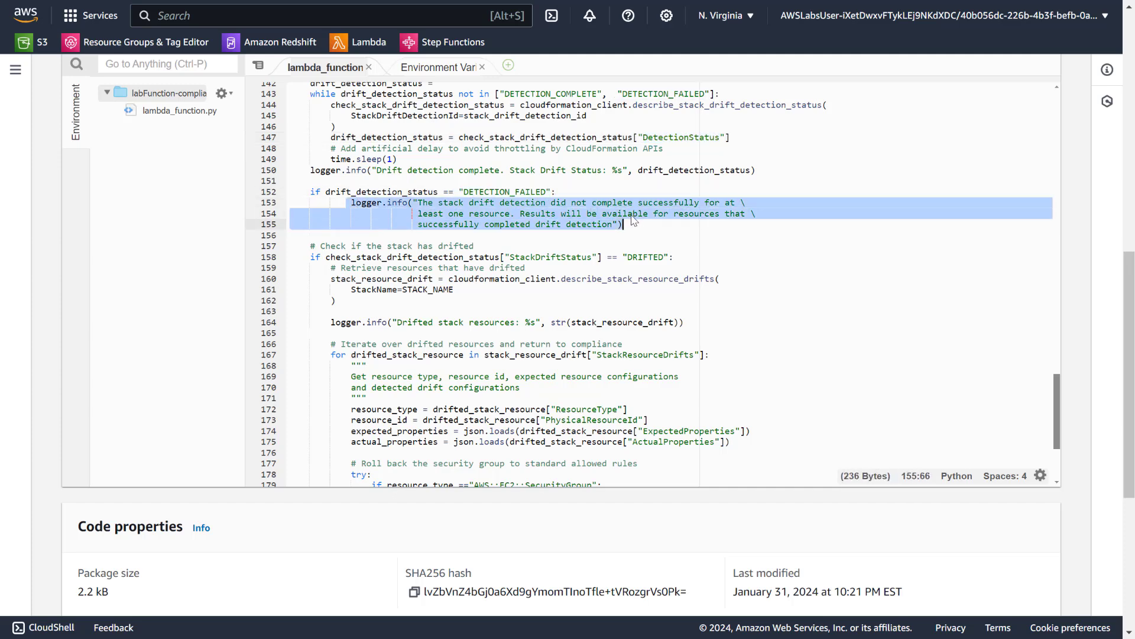
Examine the handler's DRIFTED status check and its describe_stack_resource_drifts call that uses STACK_NAME
scroll(633, 220, "down", 2)
left_click_drag(397, 211, 684, 212)
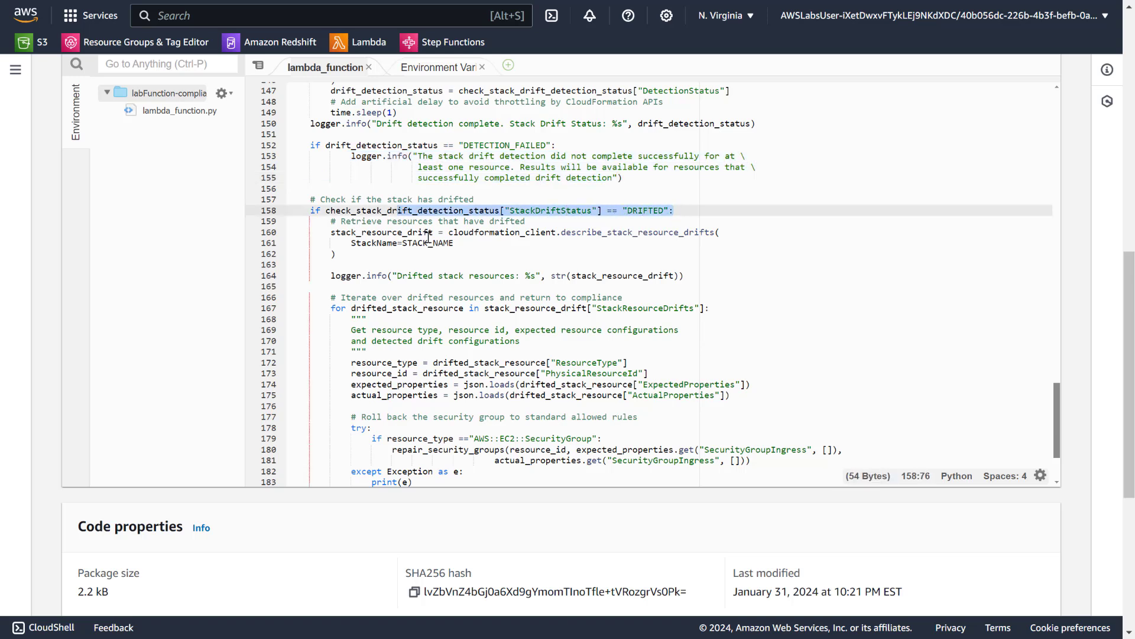
double_click(494, 234)
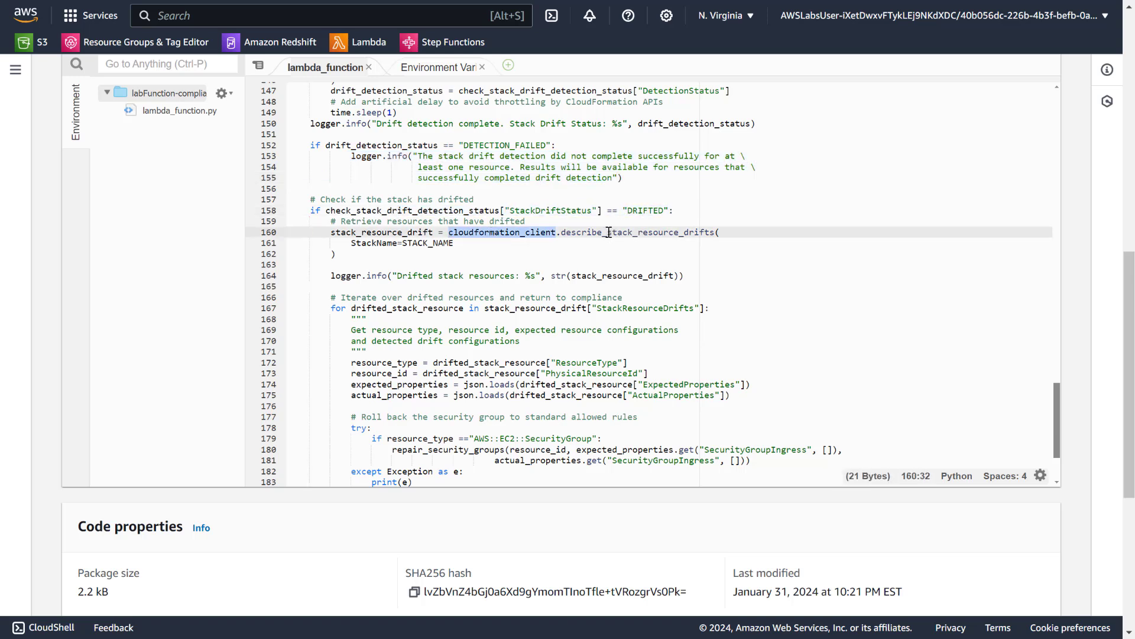
double_click(612, 234)
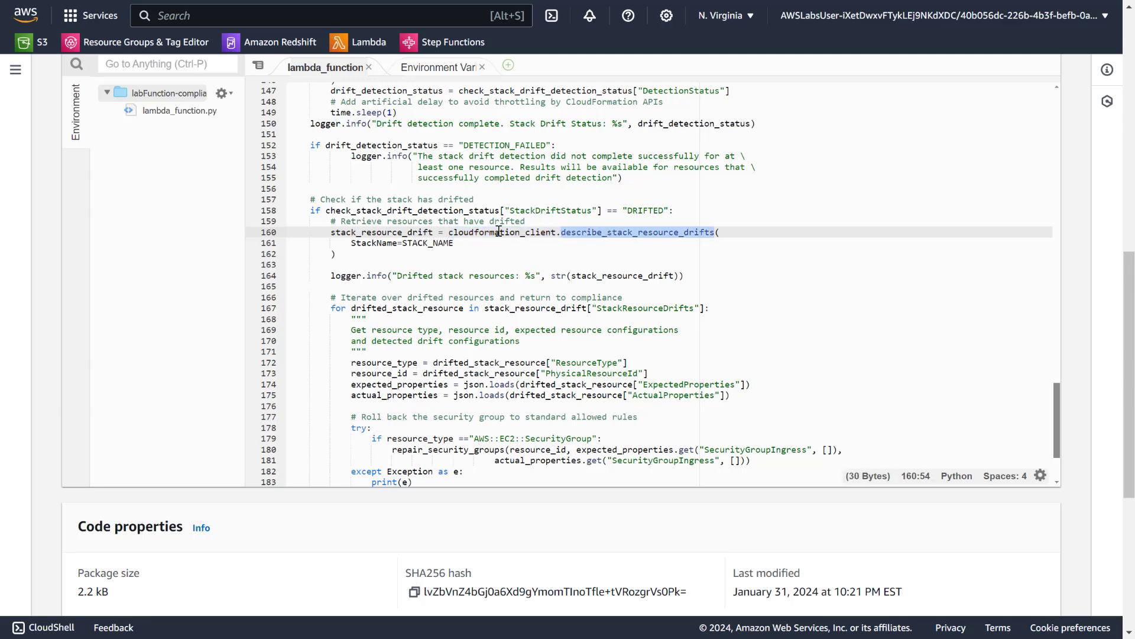
left_click_drag(393, 254, 294, 234)
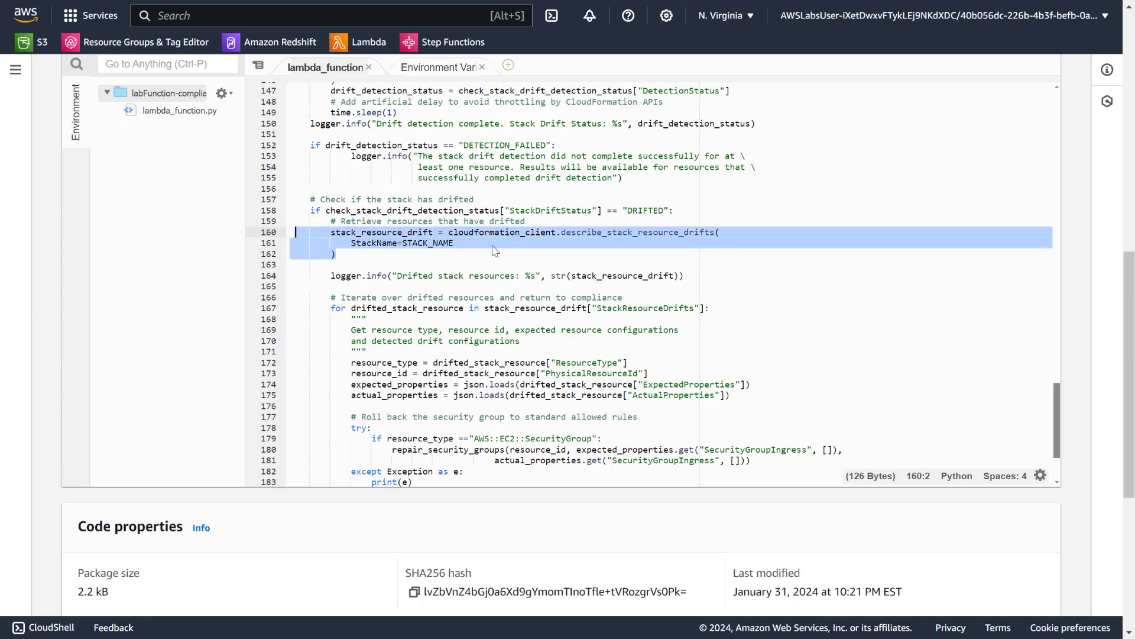
double_click(440, 243)
scroll(453, 239, "down", 3)
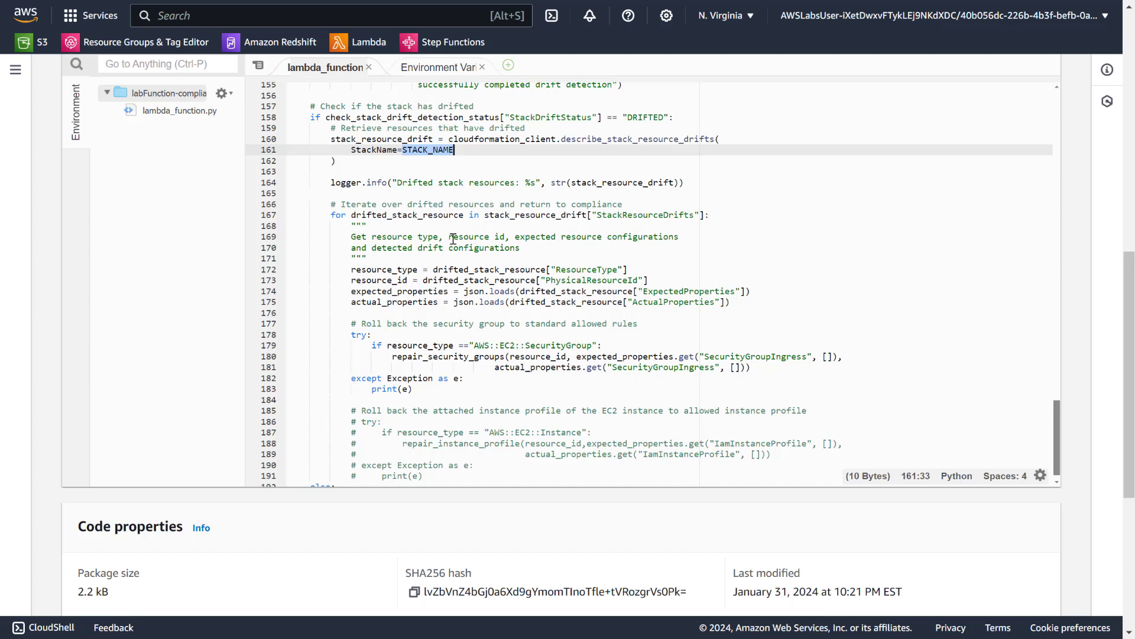
Examine how the loop over drifted resources extracts the resource type, resource ID, expected properties and actual properties
double_click(396, 217)
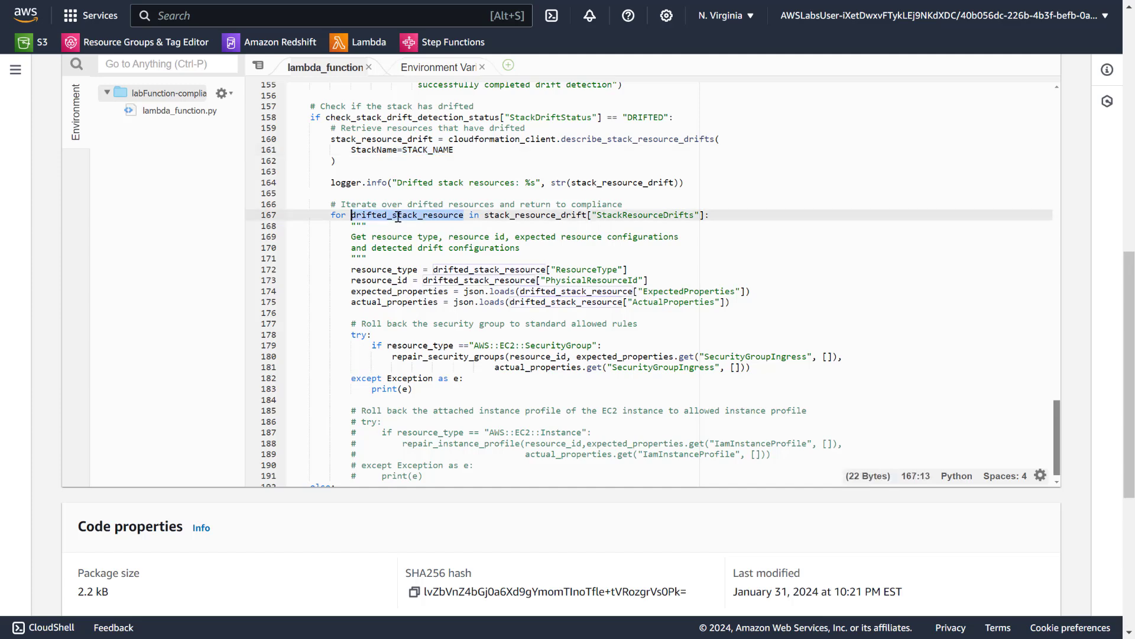
scroll(539, 249, "down", 2)
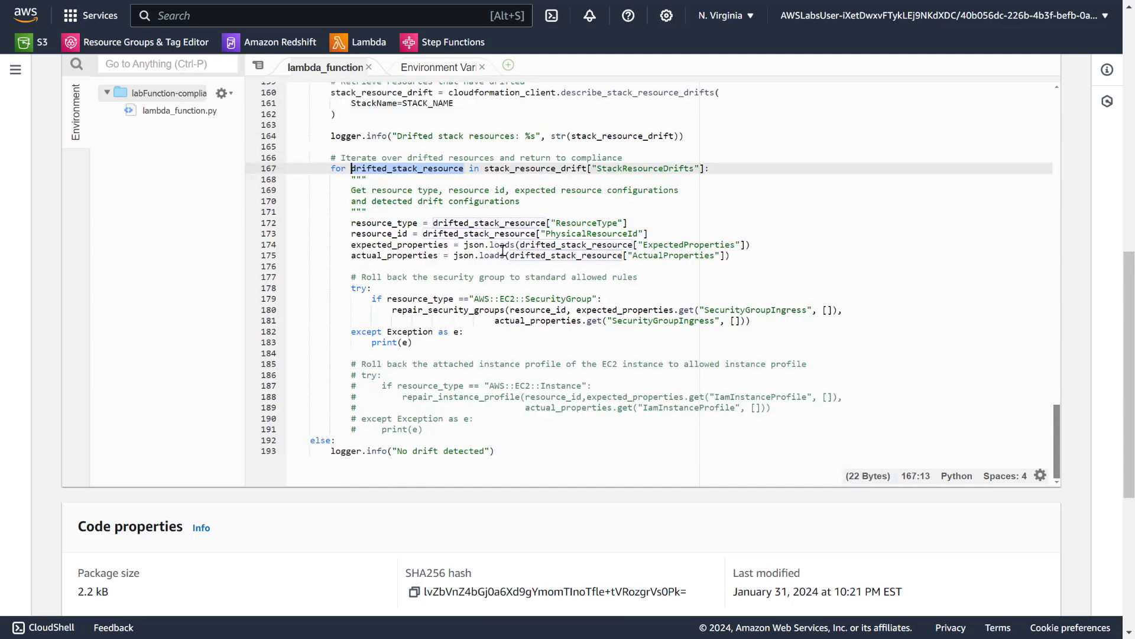
double_click(385, 225)
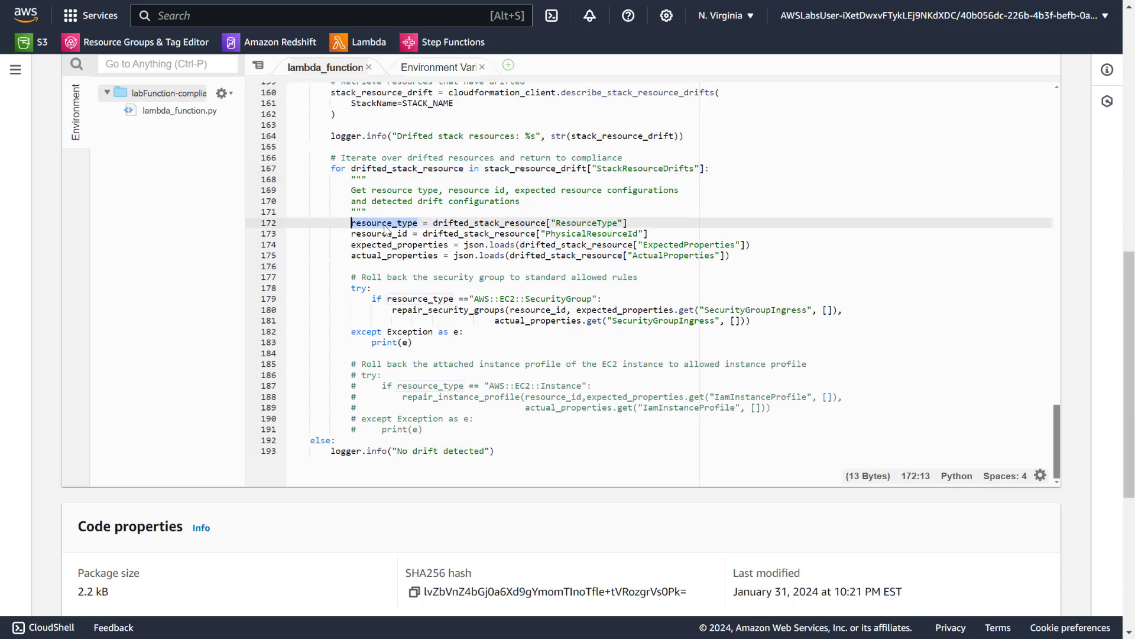
double_click(394, 233)
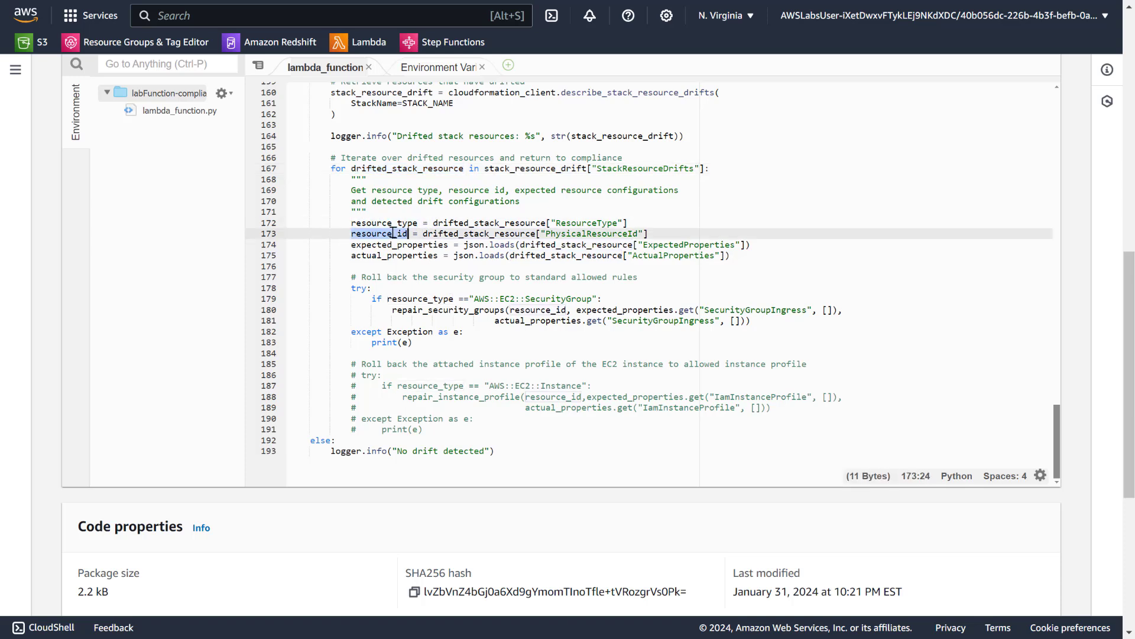
double_click(414, 245)
double_click(404, 257)
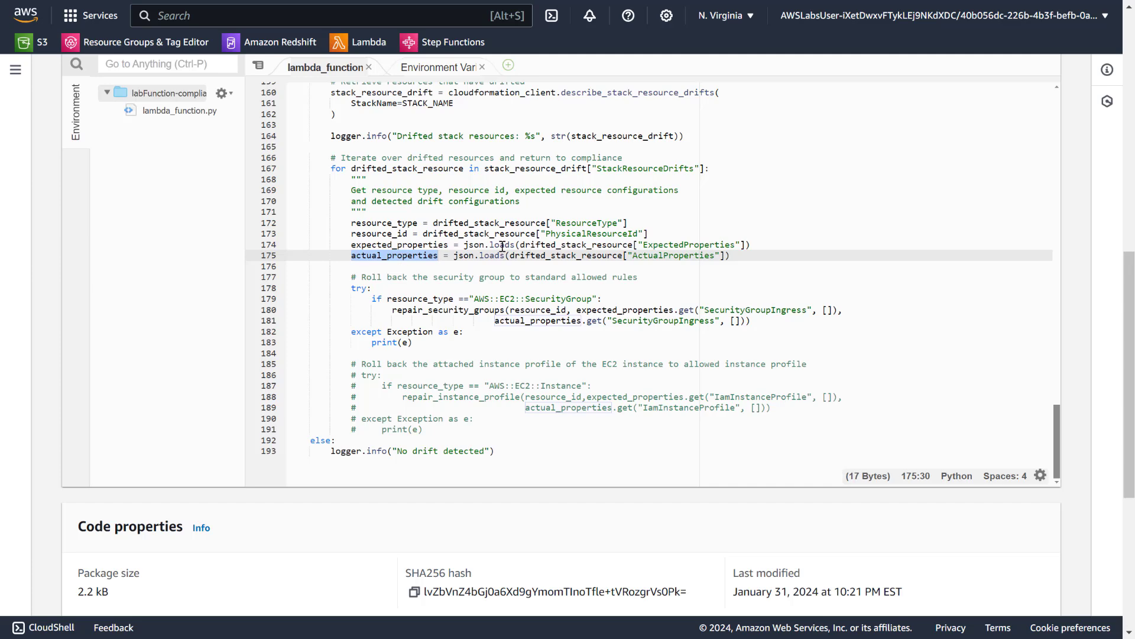
Review the AWS::EC2::SecurityGroup condition and its repair_security_groups call in the rollback block
scroll(502, 246, "down", 1)
scroll(427, 253, "down", 2)
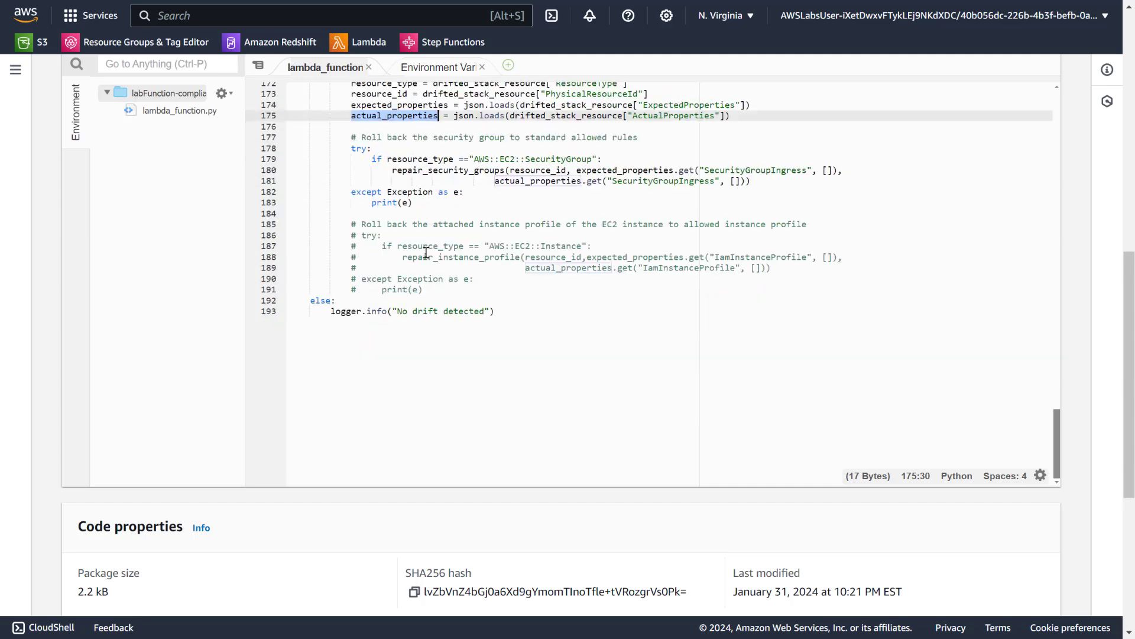
double_click(580, 158)
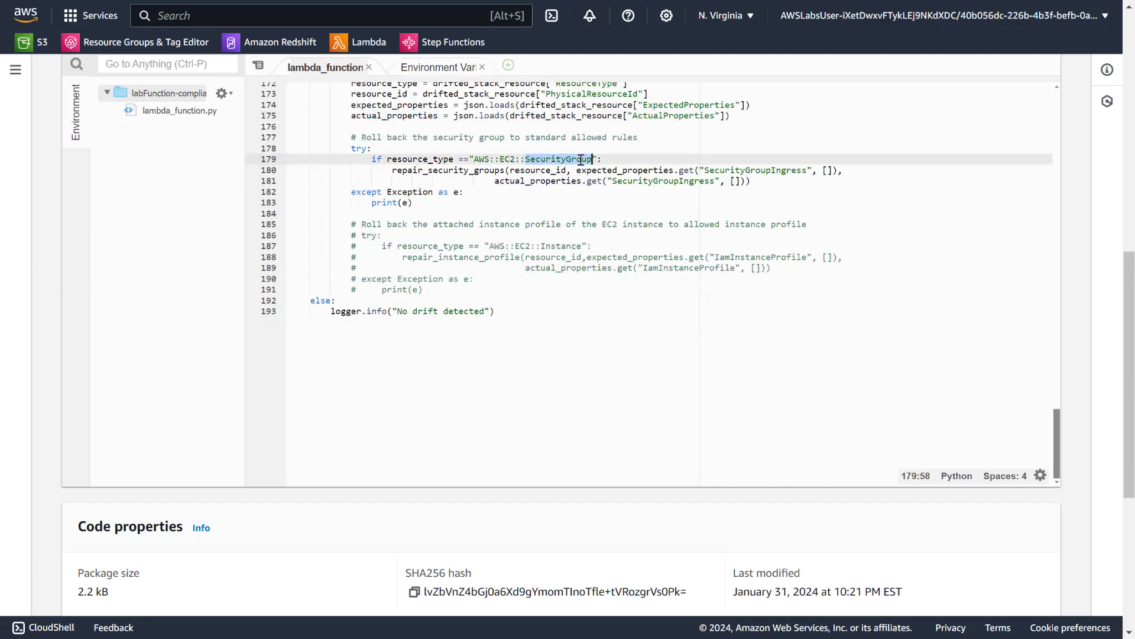
double_click(453, 171)
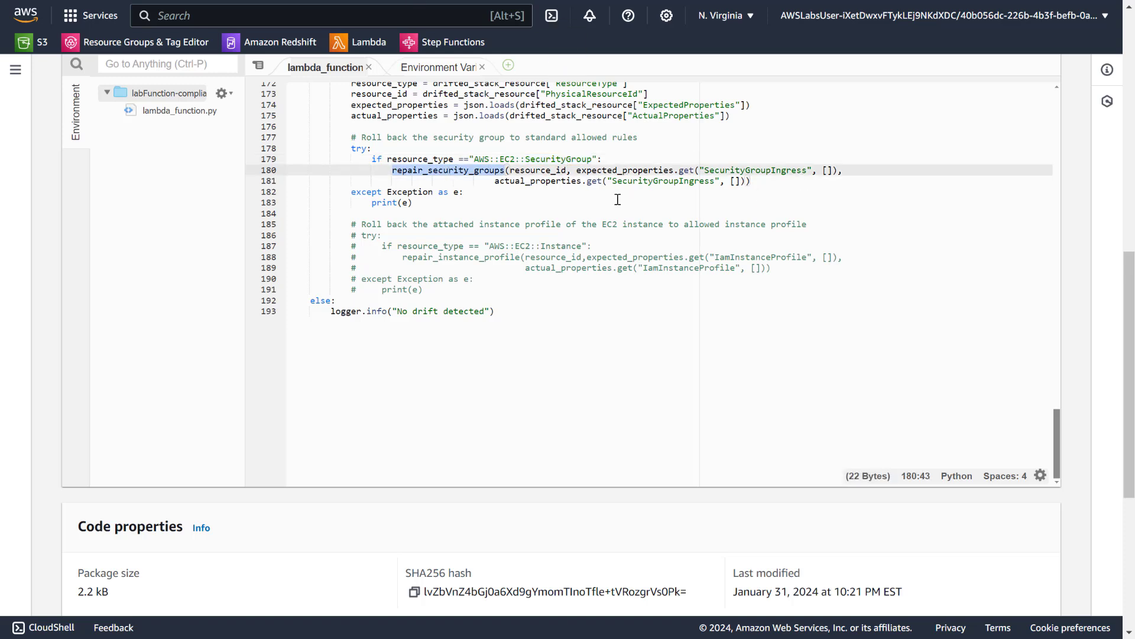
Review the commented-out block that rolls back the EC2 instance profile through repair_instance_profile
left_click(533, 280)
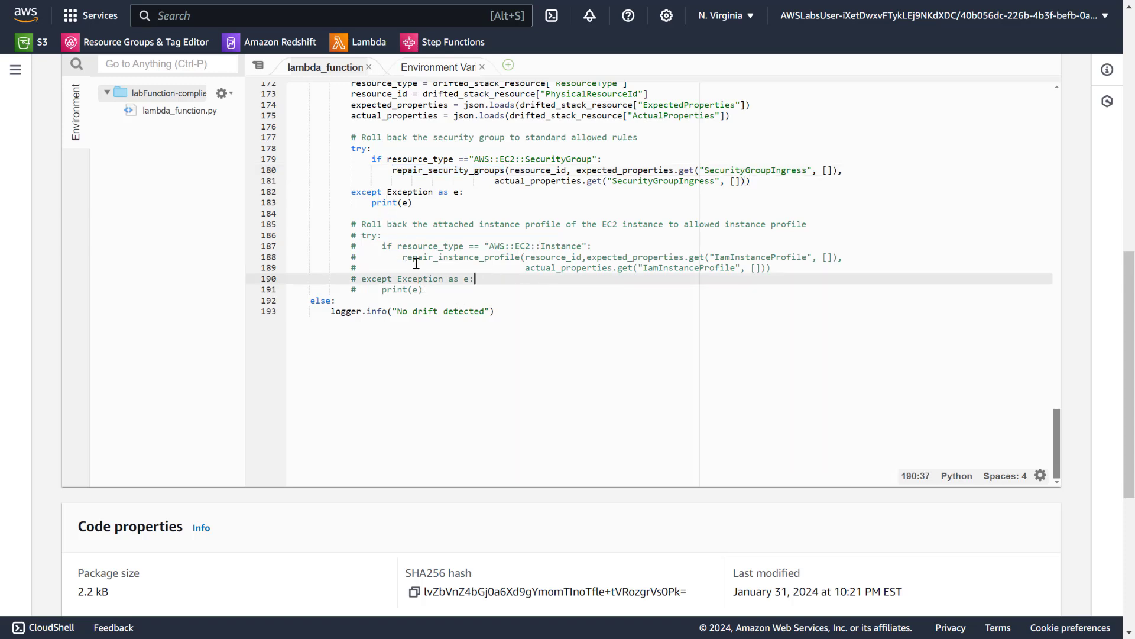
left_click(549, 246)
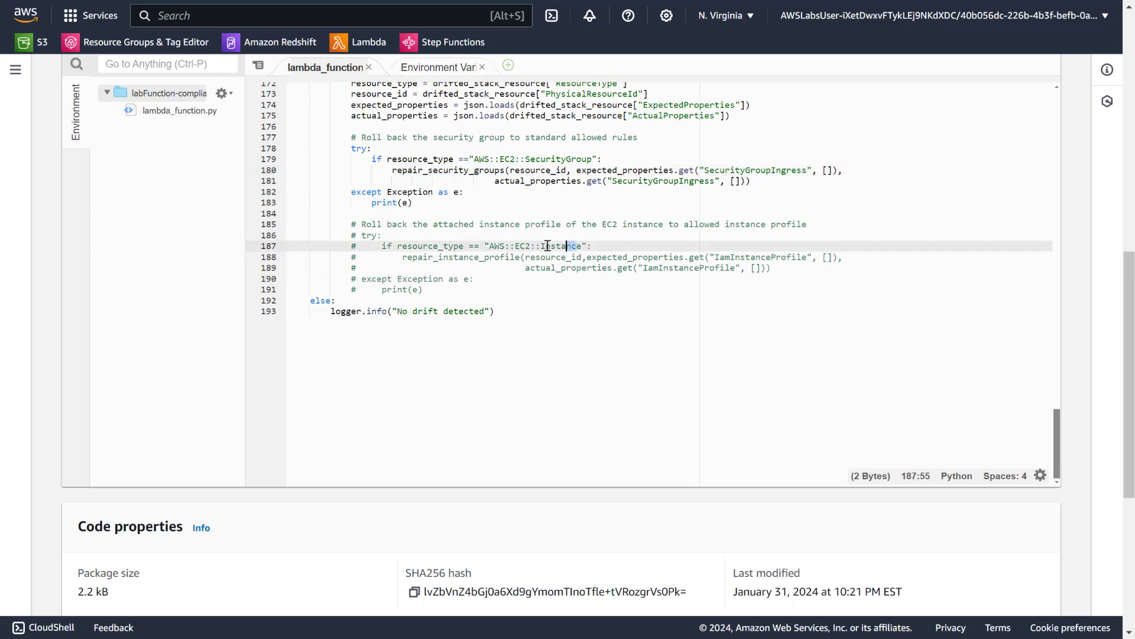
left_click_drag(761, 272, 521, 256)
double_click(480, 256)
left_click_drag(436, 290, 273, 232)
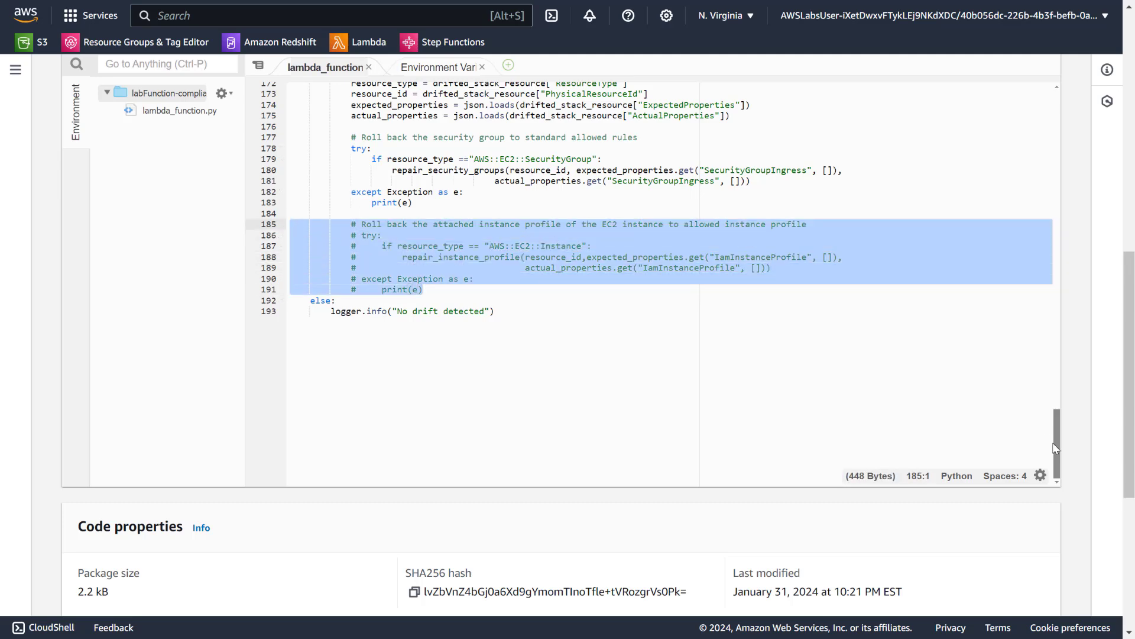
Return to the top of the Lambda function, search AWS services for "event", and switch to the Amazon EventBridge Scheduler page
left_click_drag(1059, 450, 1054, 84)
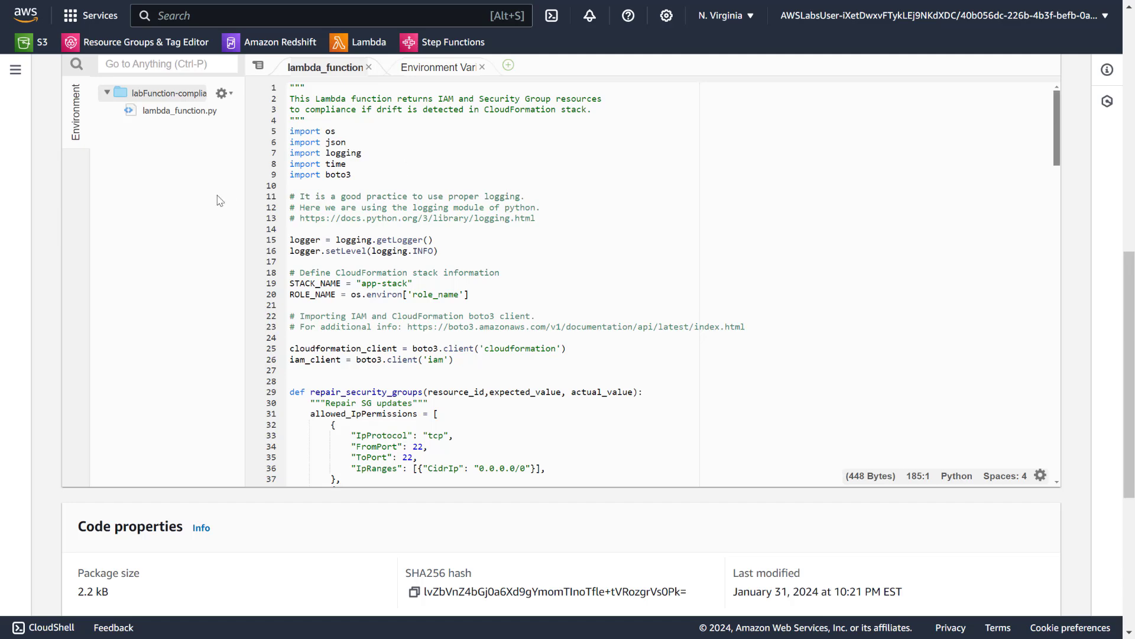
scroll(219, 201, "up", 6)
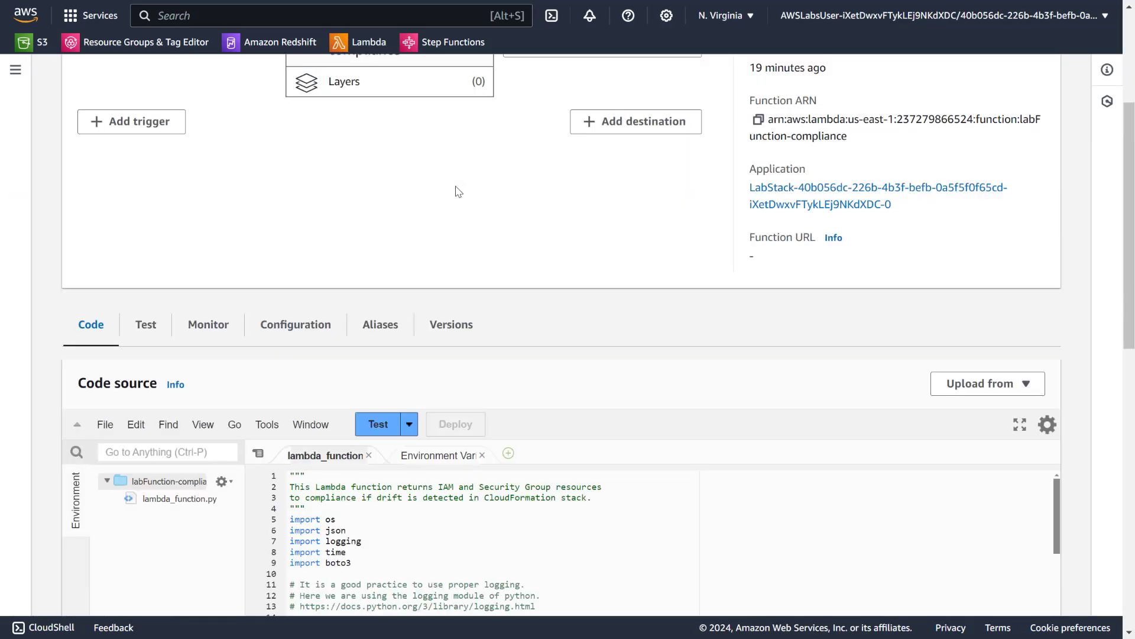
left_click(565, 45)
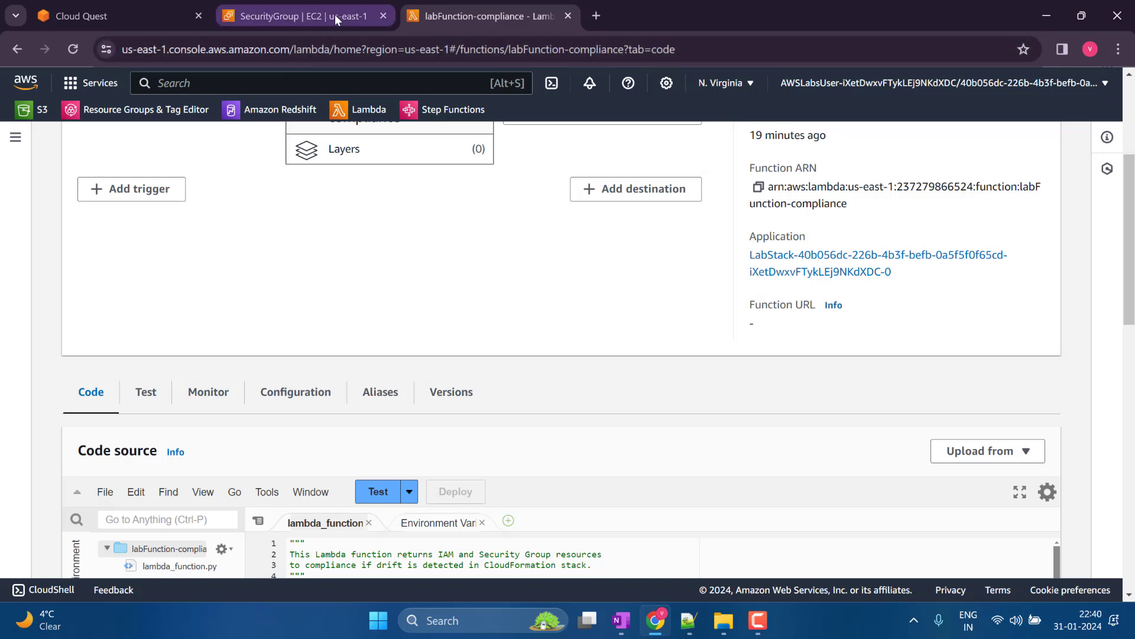
type("clo")
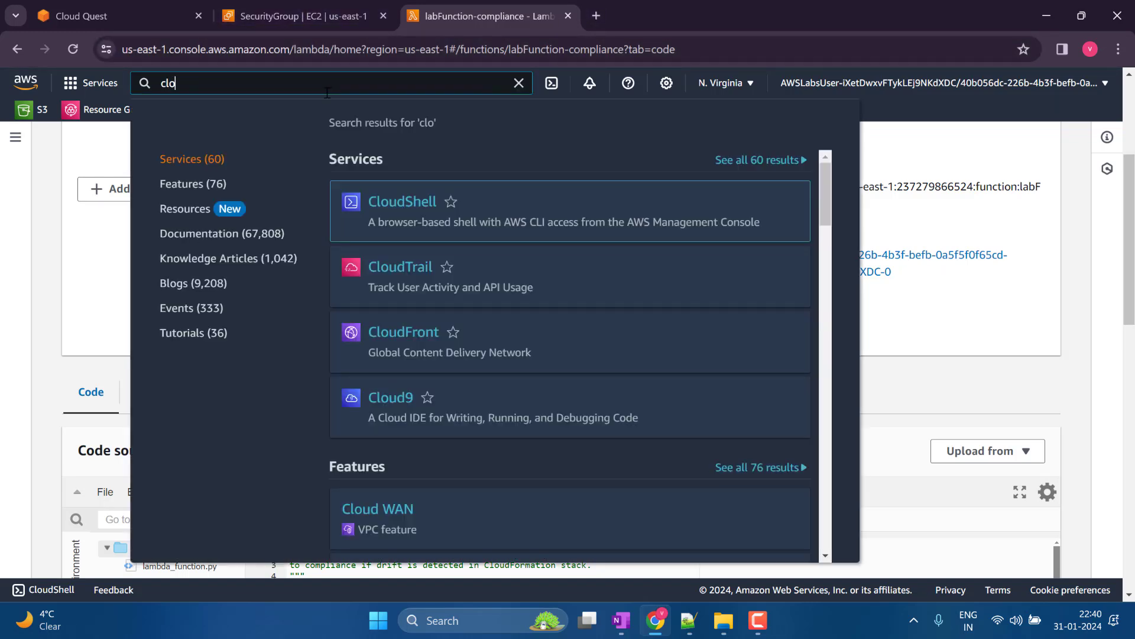
double_click(167, 83)
type("event")
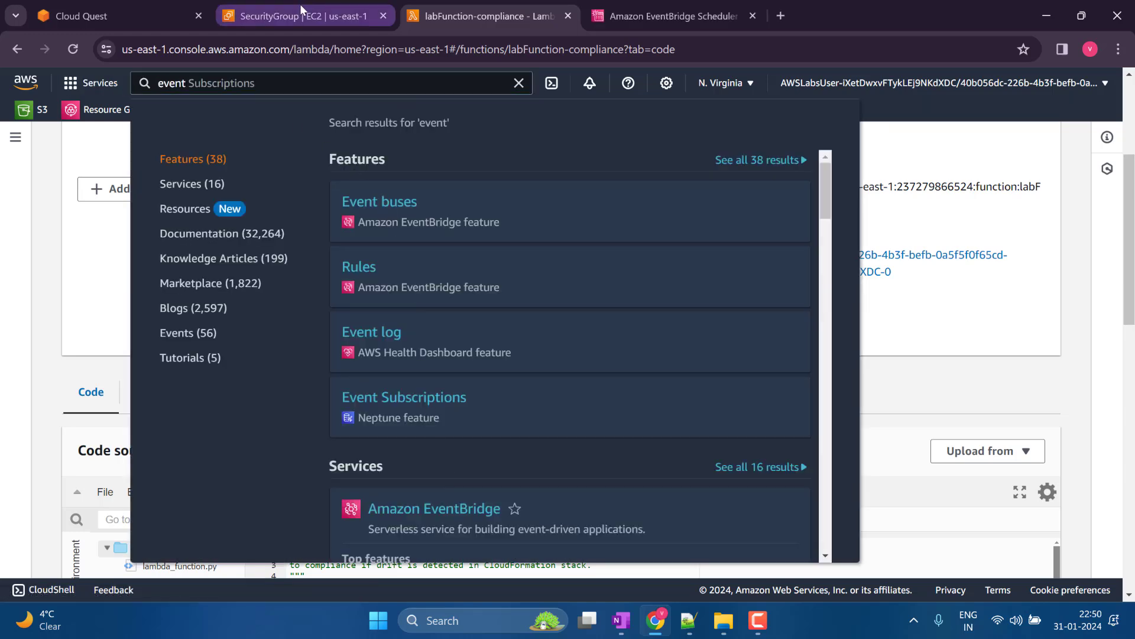
left_click(24, 272)
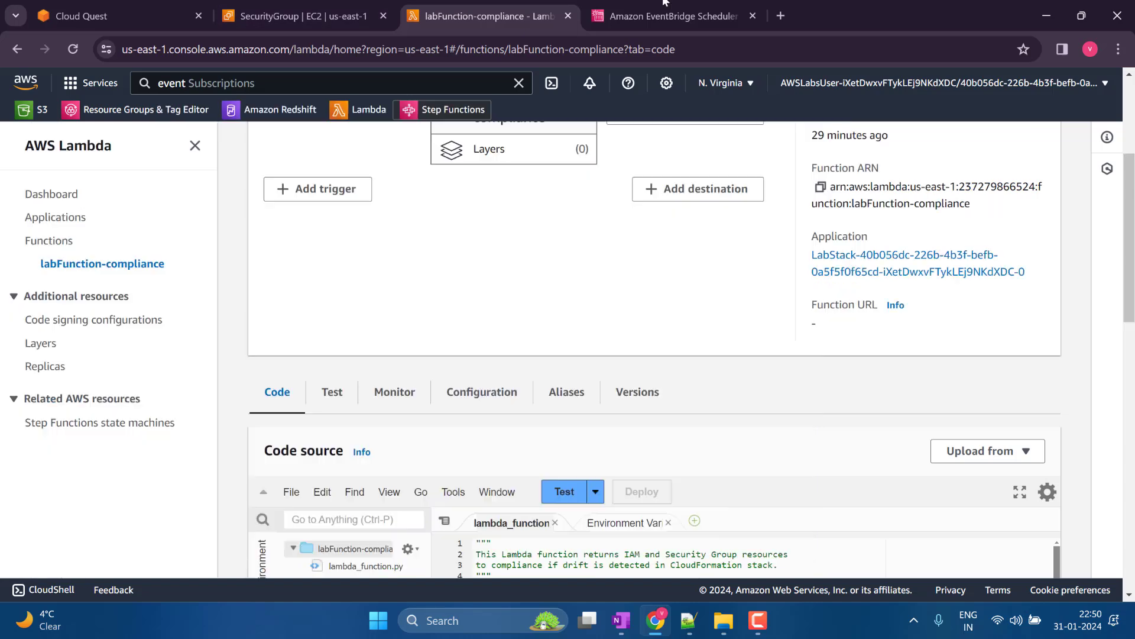
left_click(665, 9)
scroll(271, 343, "down", 5)
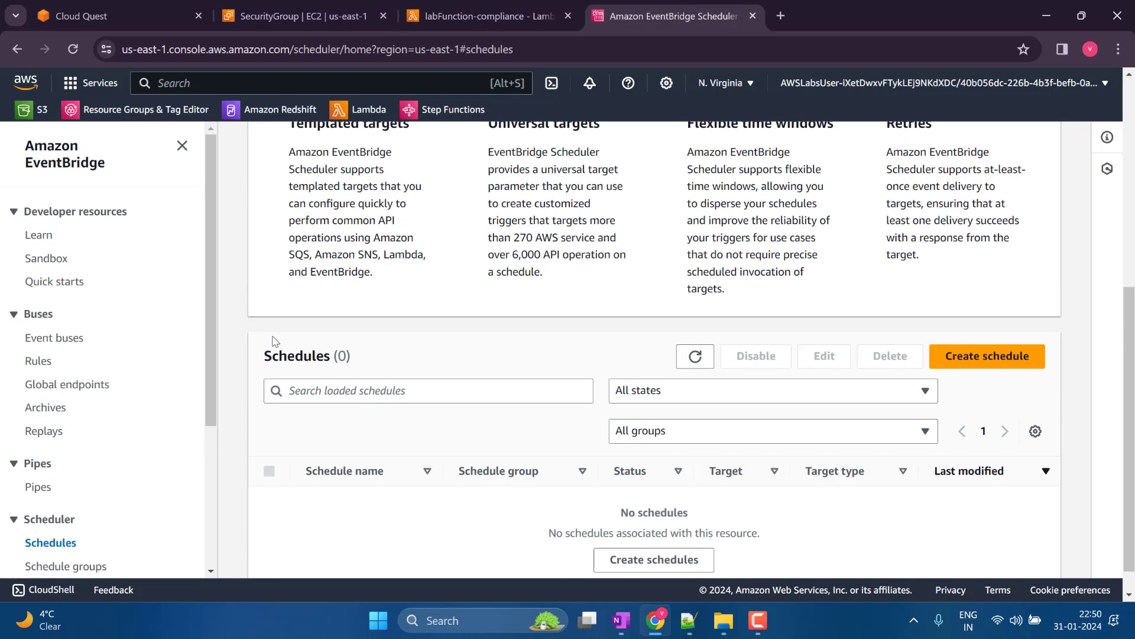
scroll(273, 341, "up", 5)
Start a new EventBridge rule named compliance-lambda-rule with the Schedule rule type and continue to its schedule definition
left_click(84, 355)
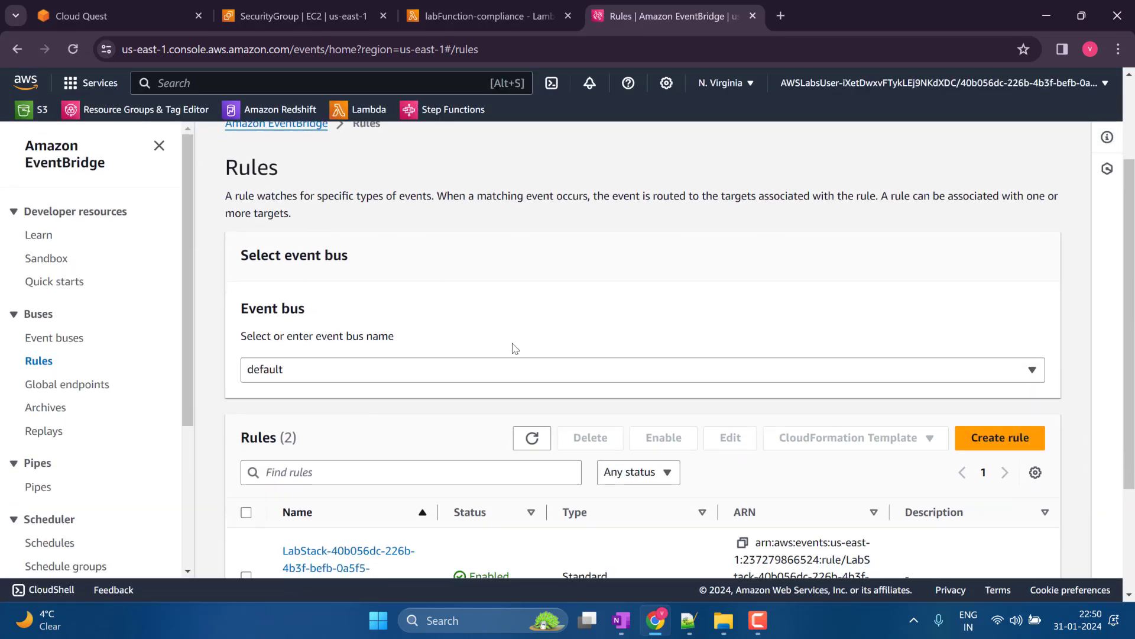
scroll(516, 349, "down", 4)
left_click(1001, 274)
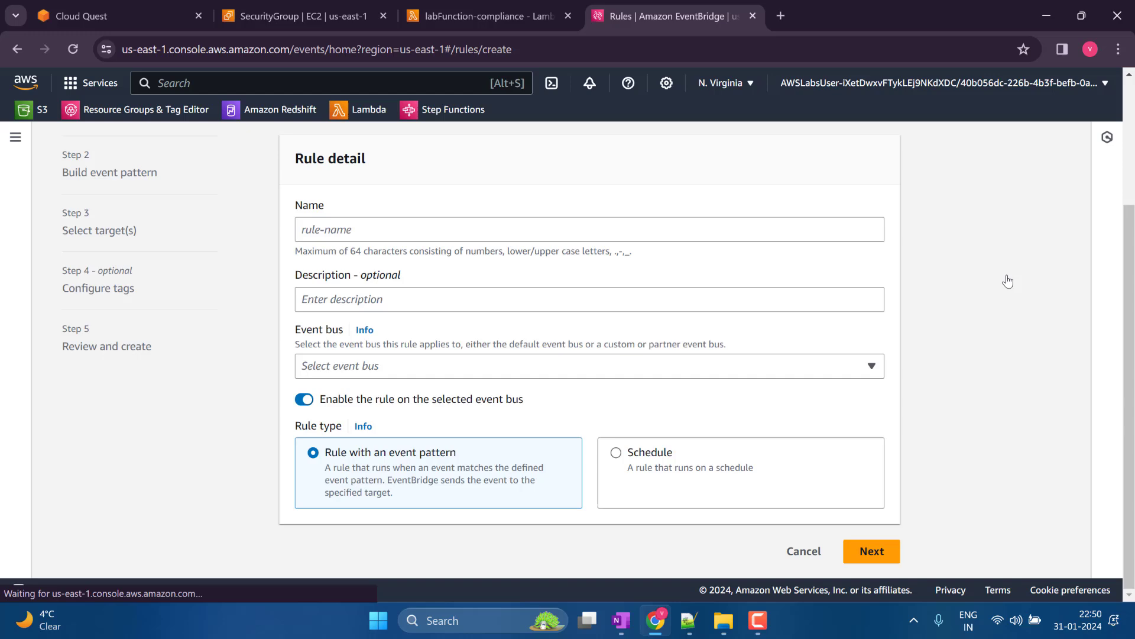
left_click(372, 232)
type("compliance-lambda-rule")
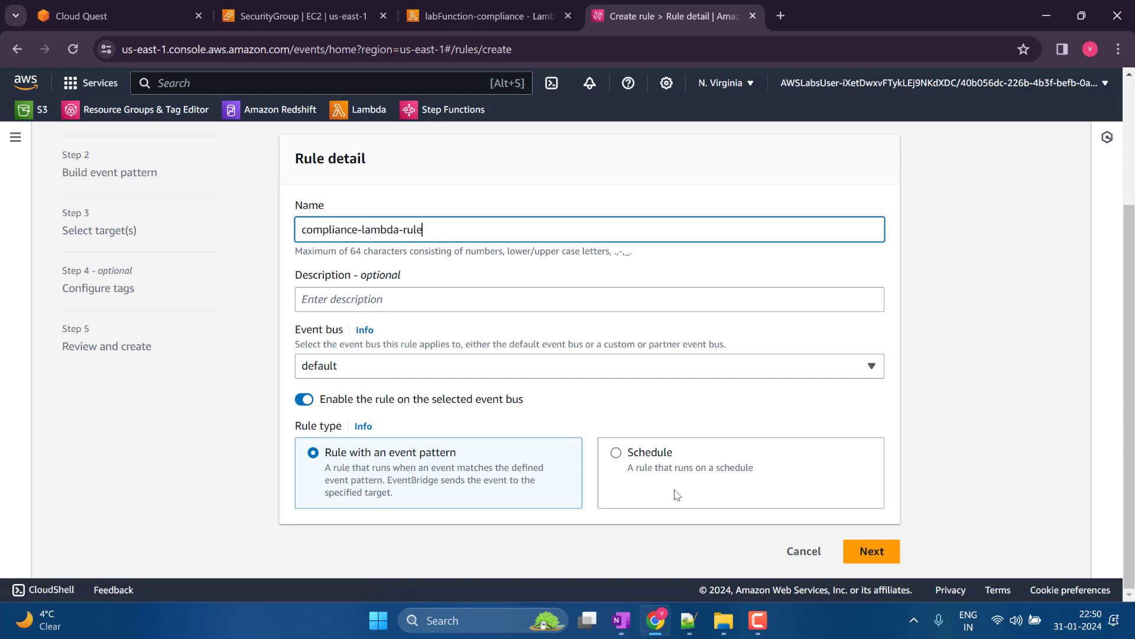
left_click(656, 459)
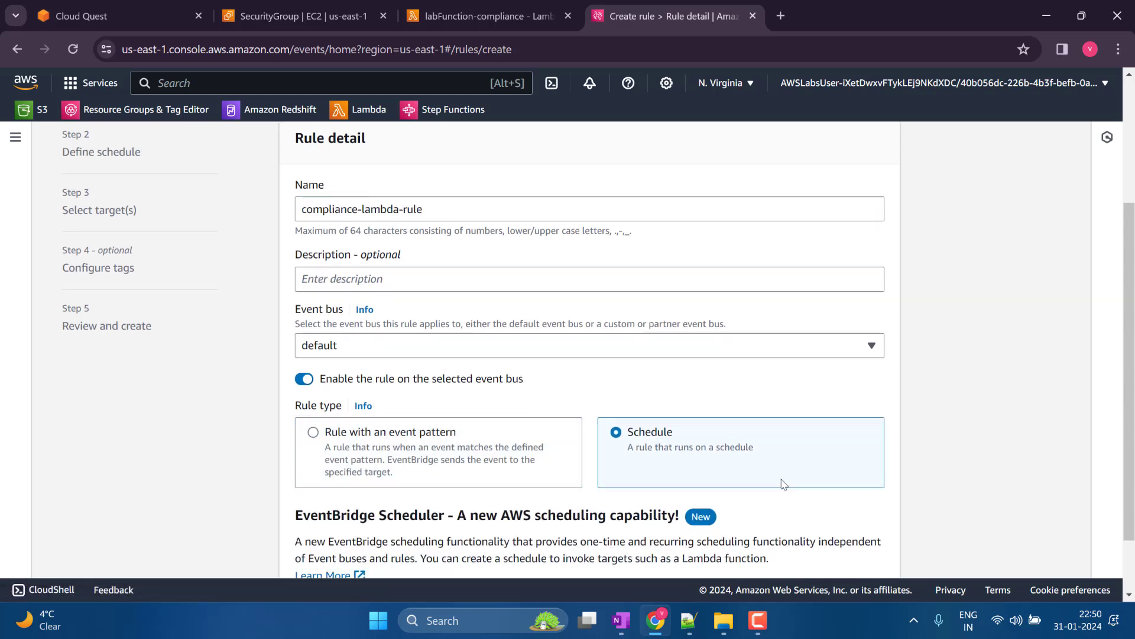
scroll(782, 483, "down", 2)
left_click(342, 554)
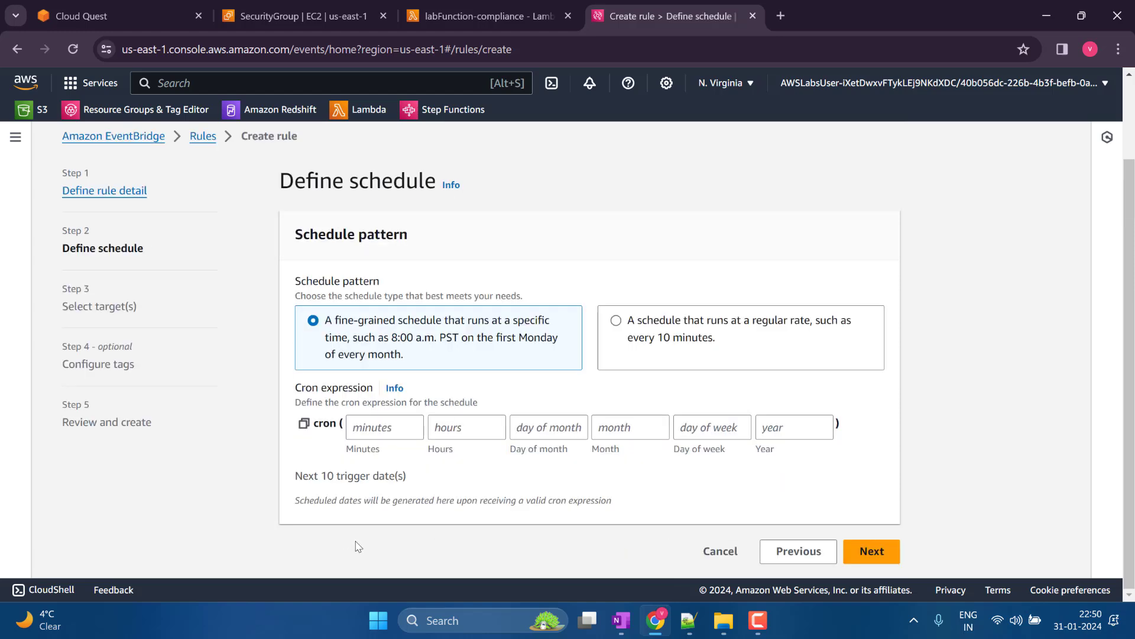
Set the rule's schedule to run at a regular rate of 2 minutes and proceed to target selection
left_click(649, 329)
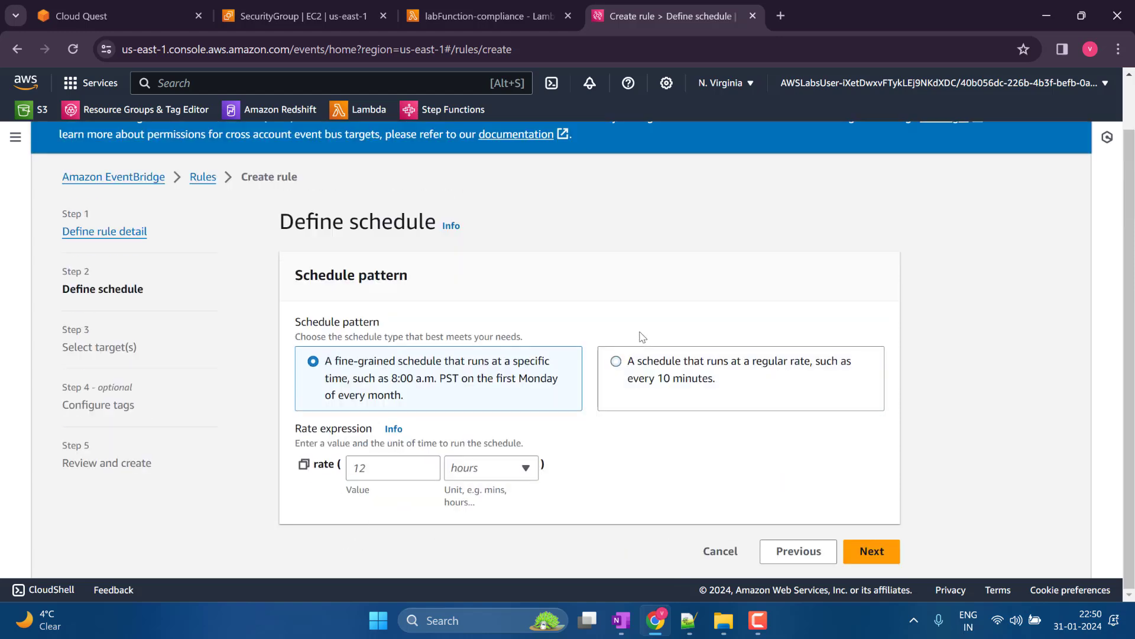
left_click(376, 469)
type("2")
left_click(504, 468)
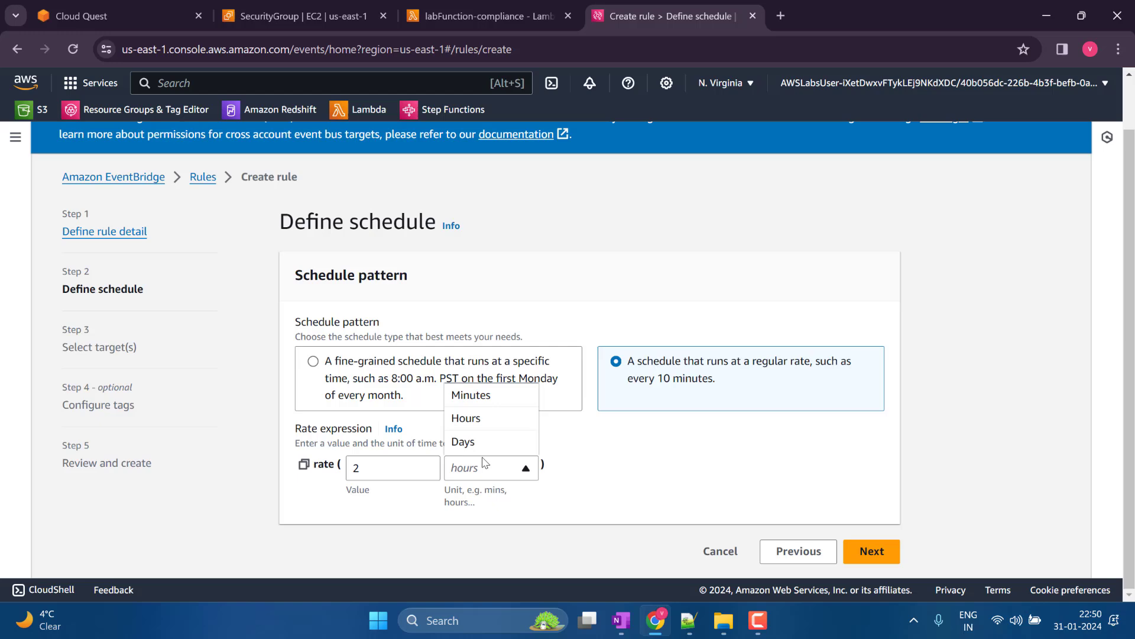
left_click(472, 393)
left_click(867, 550)
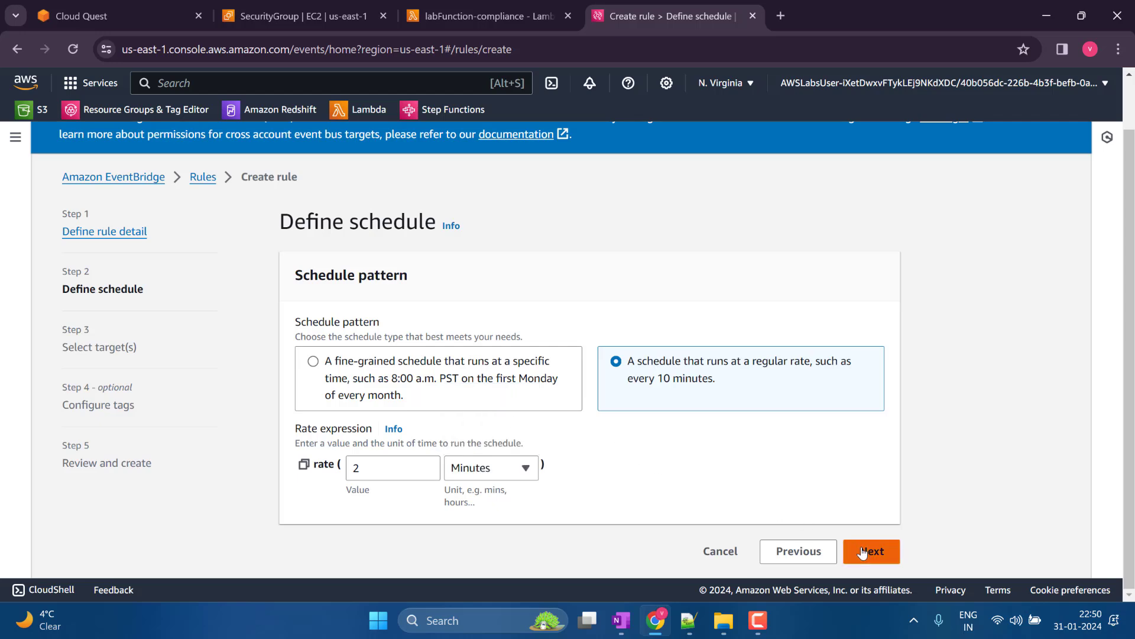
Set the rule's target to an AWS service Lambda function and pick labFunction-compliance, with the browser in full screen
scroll(596, 422, "down", 1)
scroll(595, 421, "down", 2)
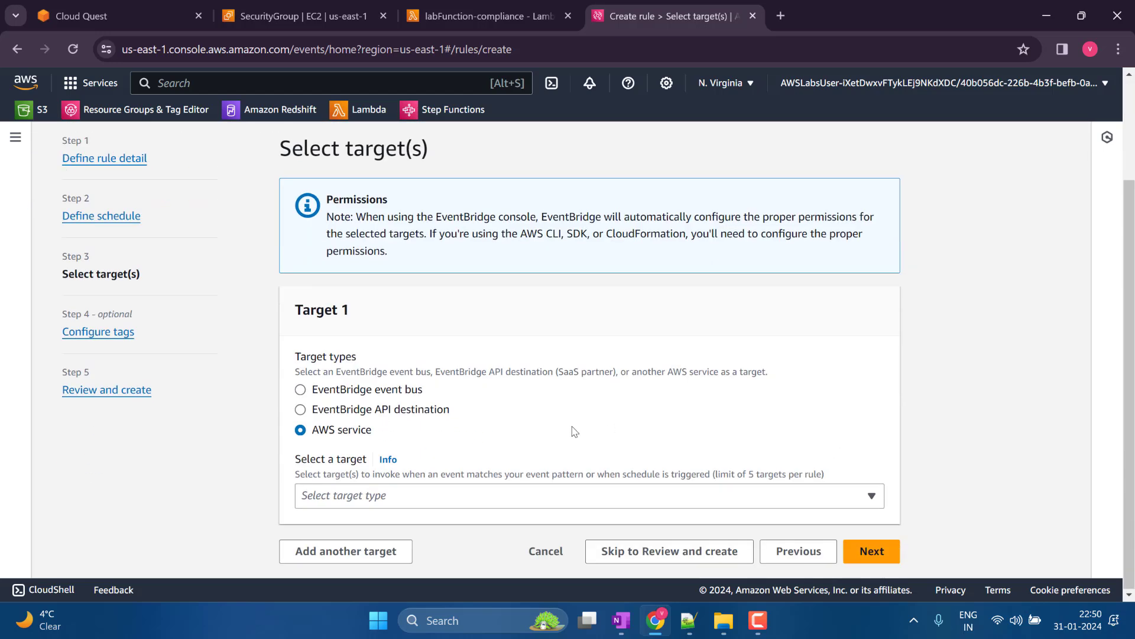
left_click(441, 497)
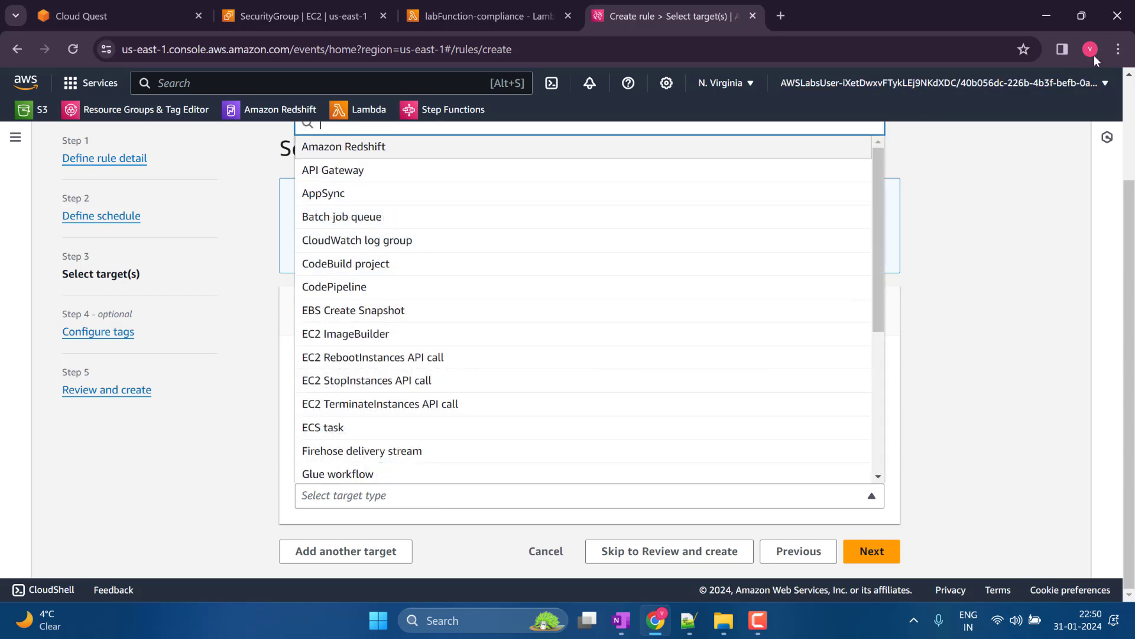
left_click(1119, 49)
left_click(1114, 350)
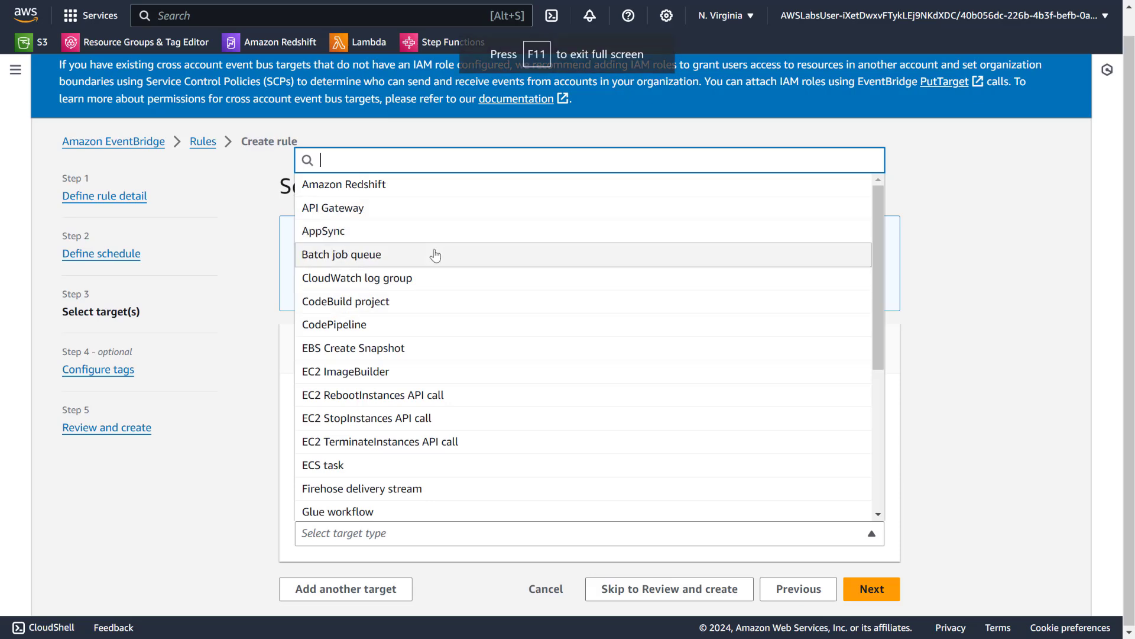
scroll(436, 256, "down", 4)
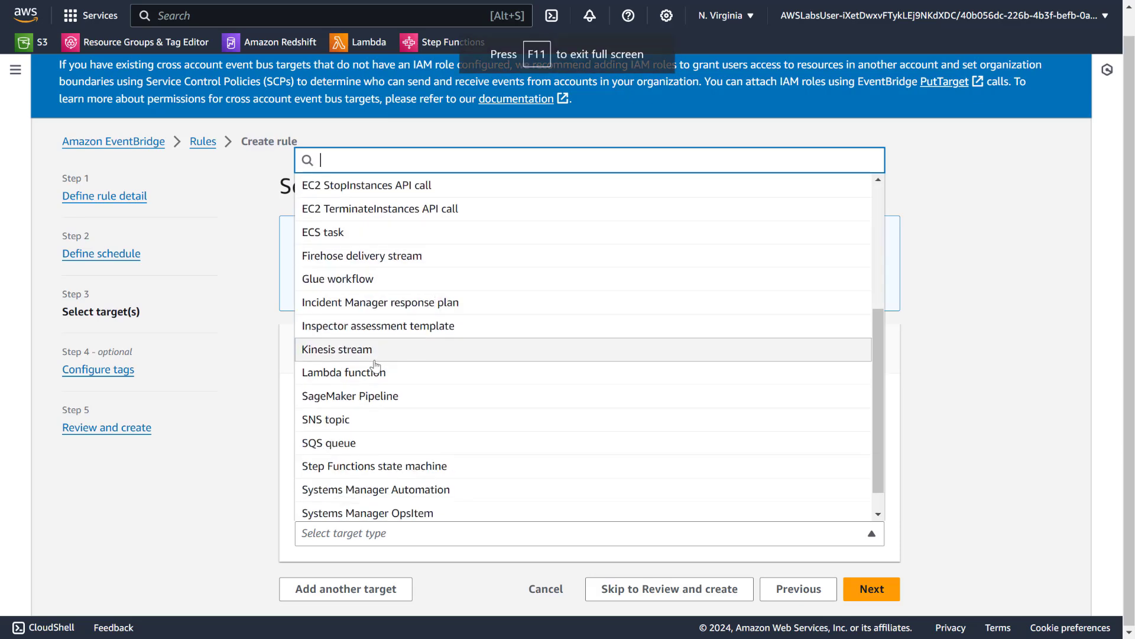
left_click(376, 370)
scroll(379, 367, "down", 2)
left_click(395, 456)
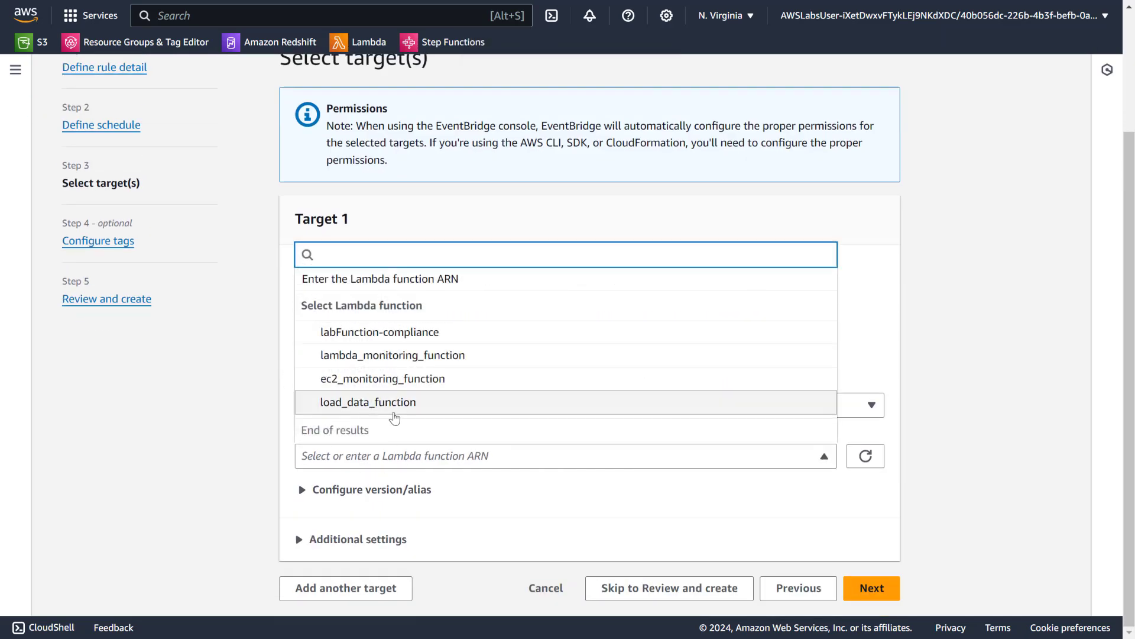
left_click(414, 331)
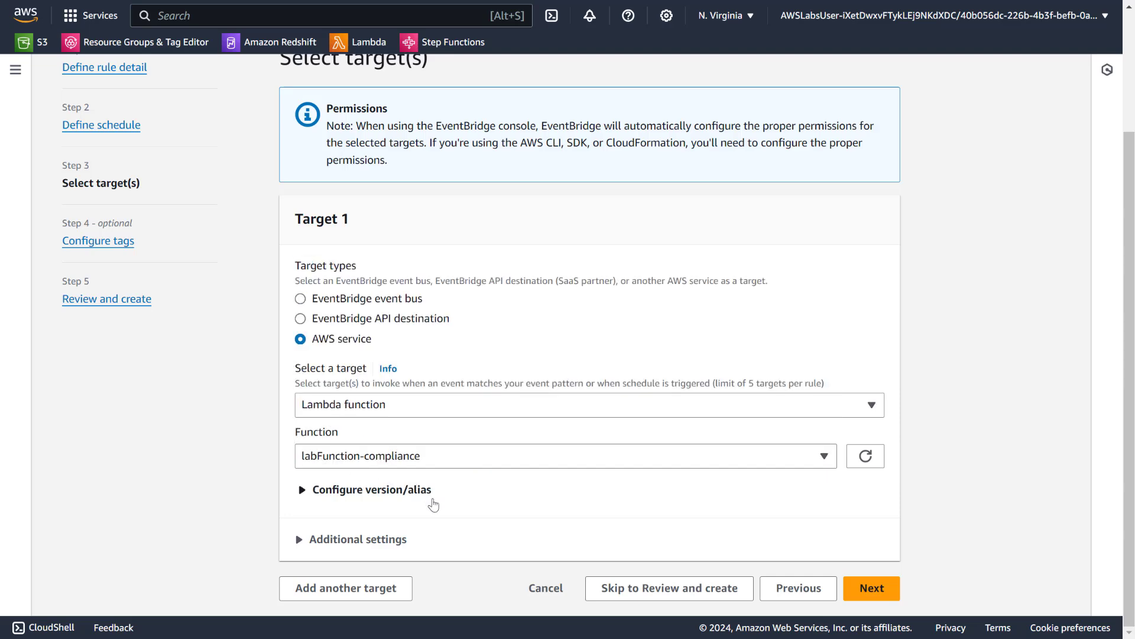
Create the rule without adding tags and dismiss the banners above the EventBridge rules list
left_click(864, 589)
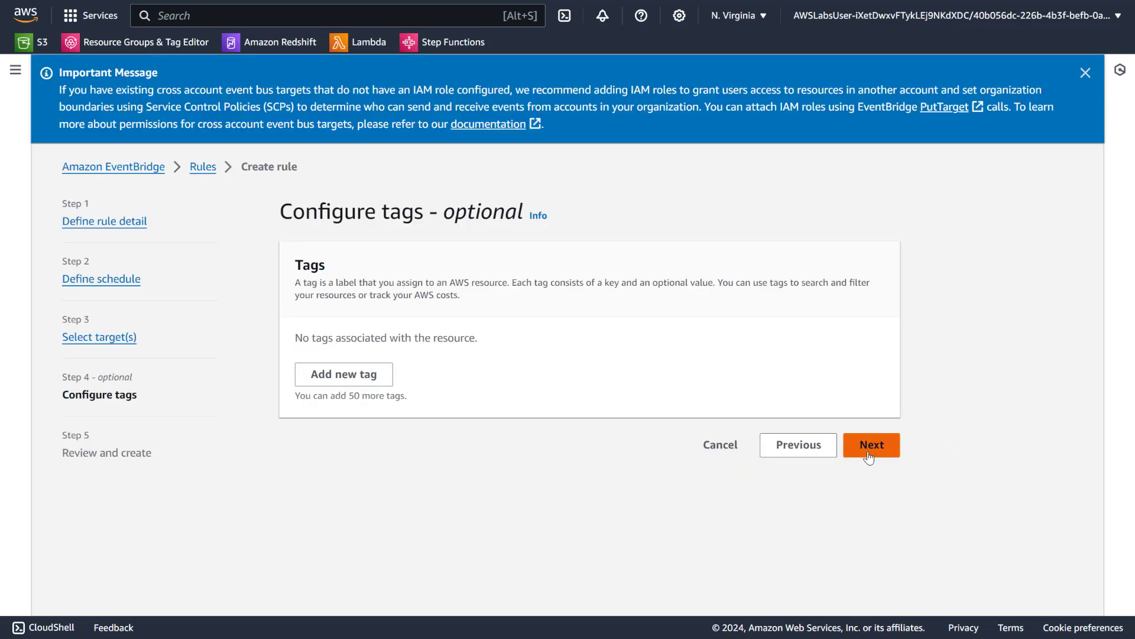
left_click(869, 449)
scroll(846, 438, "down", 10)
left_click(865, 589)
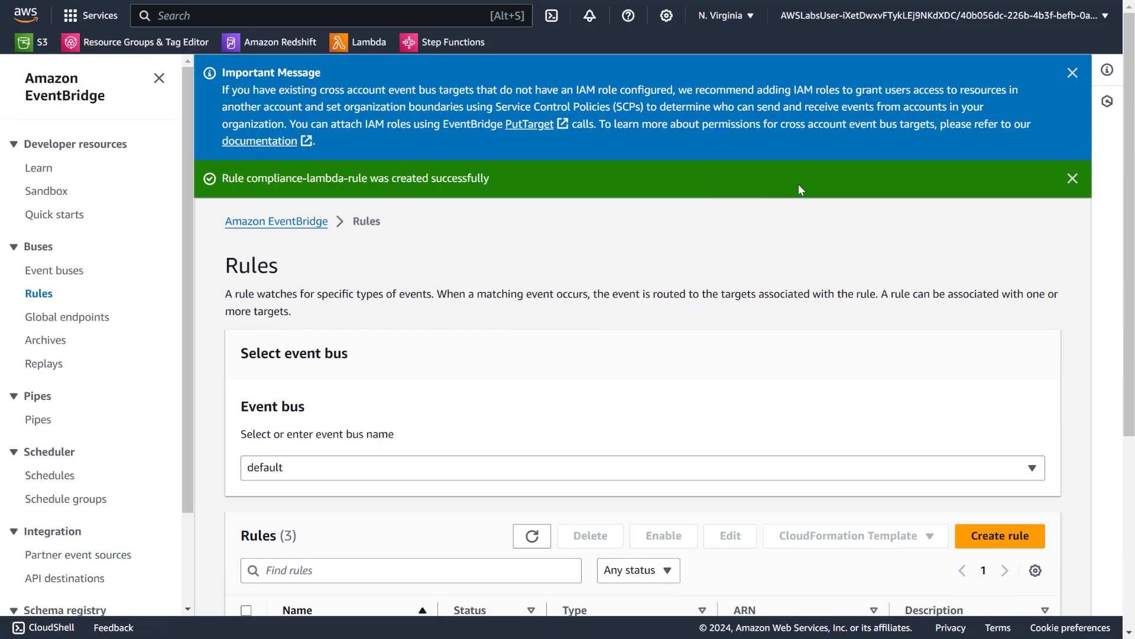
left_click(1072, 179)
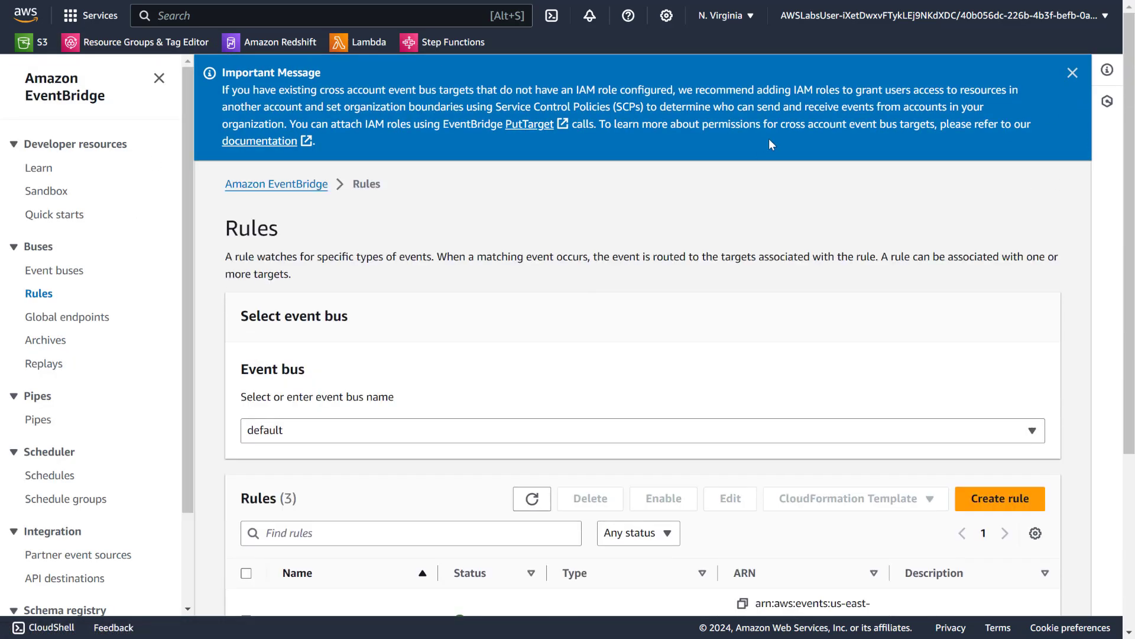
left_click(1072, 73)
scroll(450, 414, "down", 2)
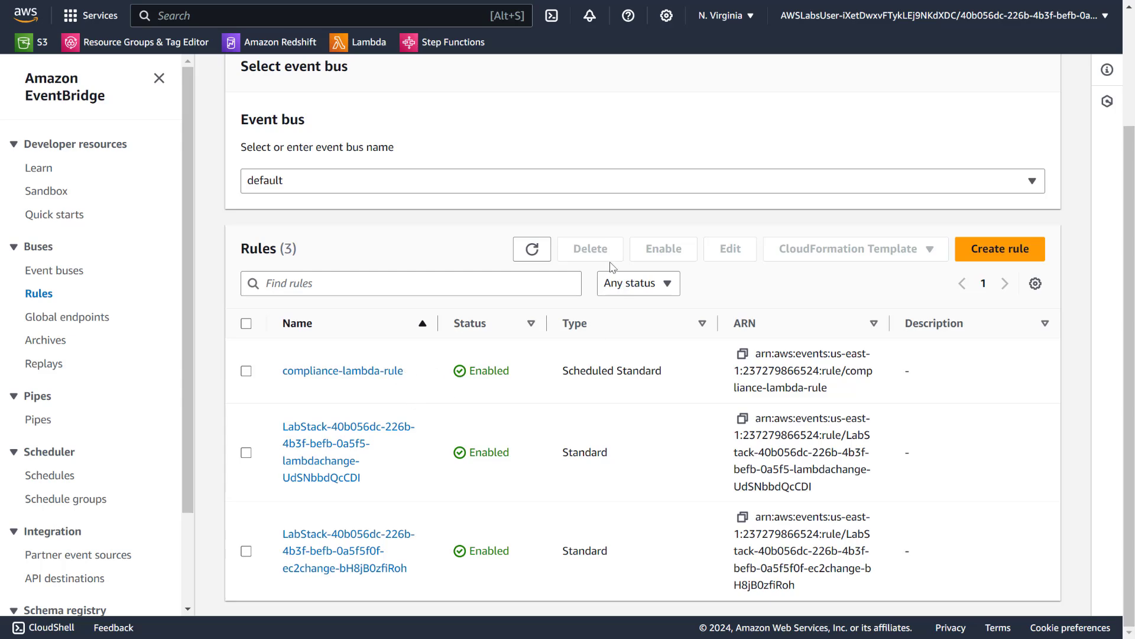
Exit full screen, return to the app-stack web server security group, and refresh its inbound rules
mouse_move(568, 36)
left_click(568, 55)
left_click(471, 13)
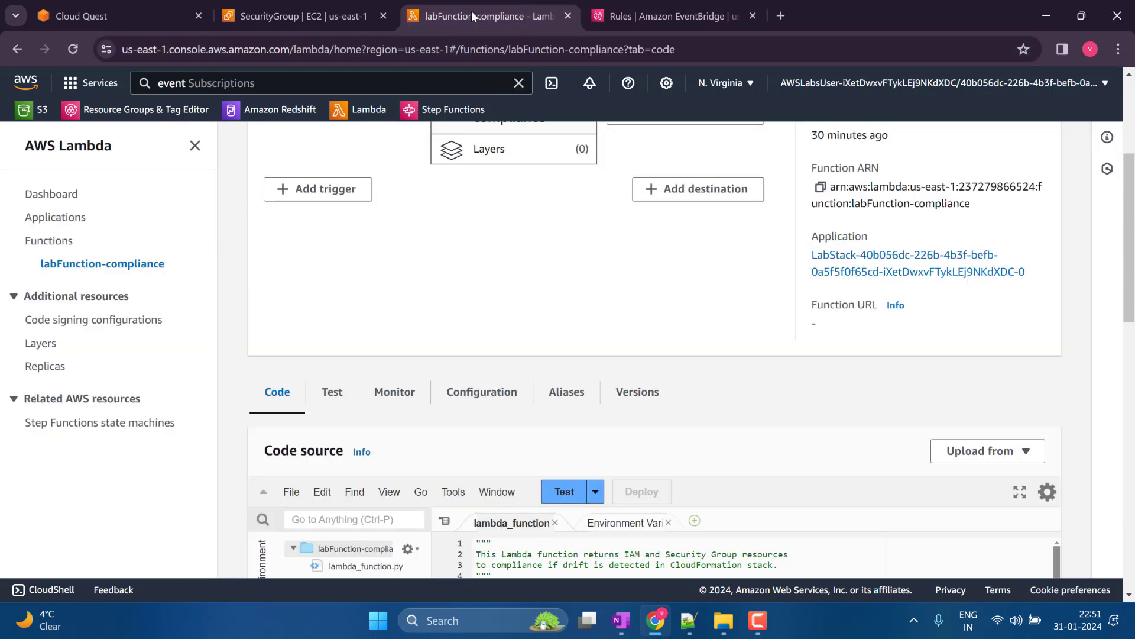
left_click(282, 23)
scroll(309, 265, "down", 1)
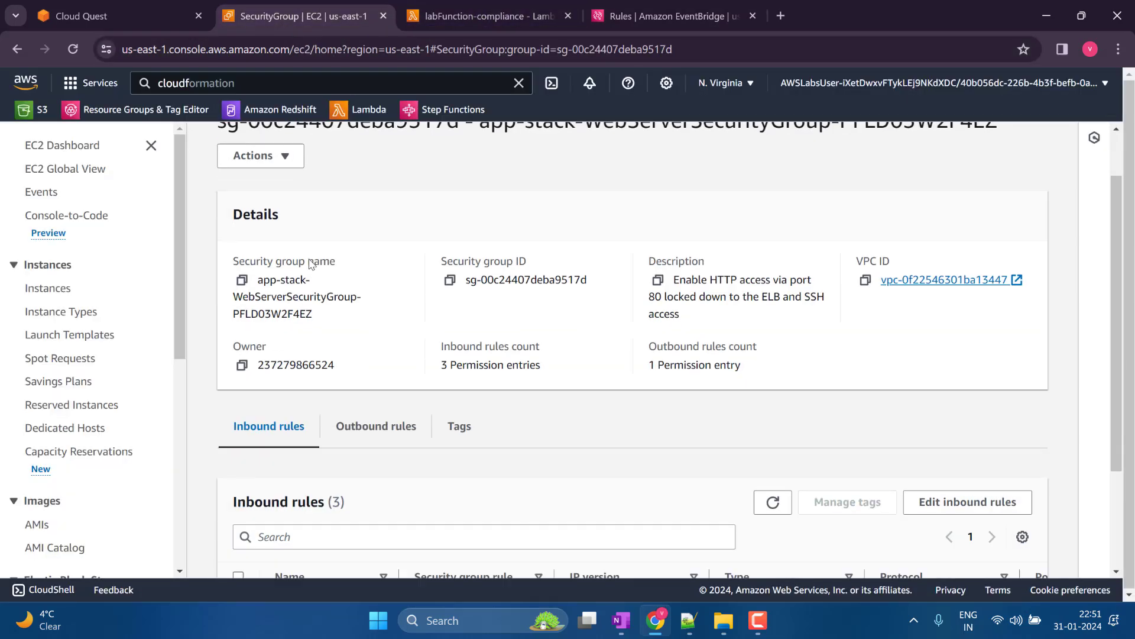
scroll(309, 264, "down", 2)
left_click(773, 356)
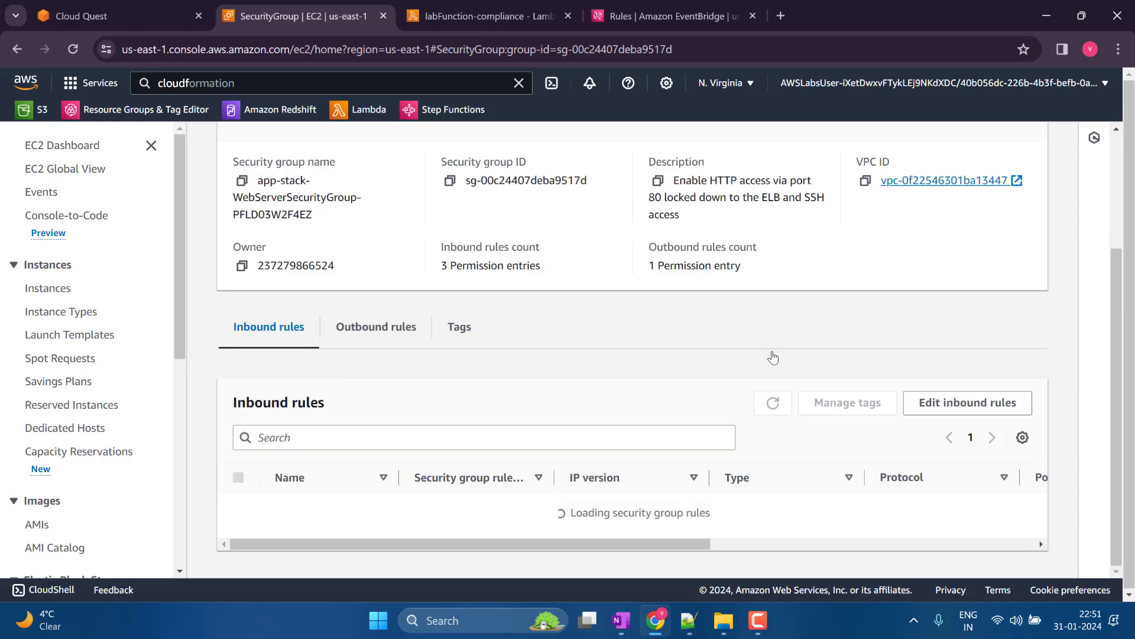
Keep refreshing the security group's inbound rules to check whether the compliance function has changed them
scroll(773, 358, "down", 1)
left_click(773, 358)
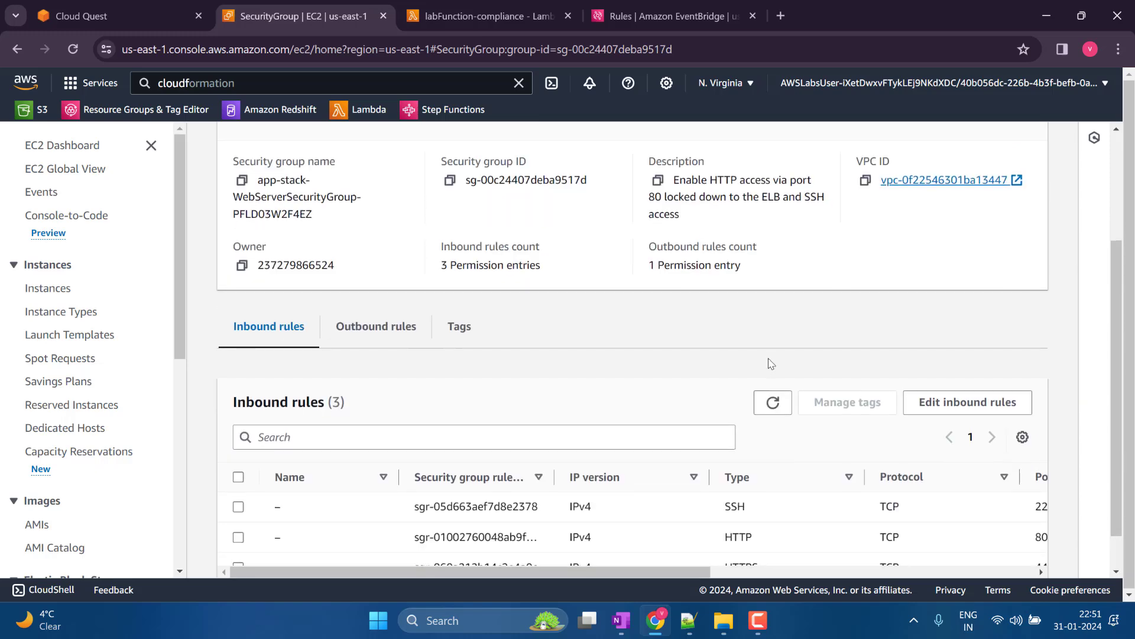
scroll(770, 358, "down", 1)
left_click(771, 357)
scroll(771, 357, "down", 1)
left_click(771, 356)
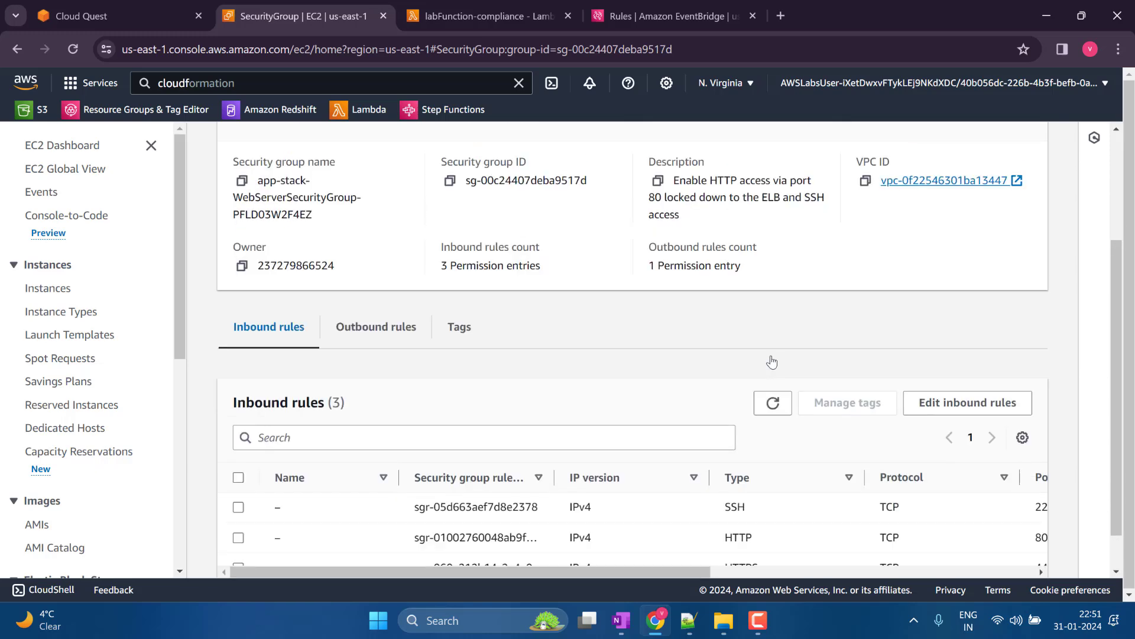
scroll(772, 361, "down", 1)
left_click(771, 359)
scroll(772, 359, "down", 1)
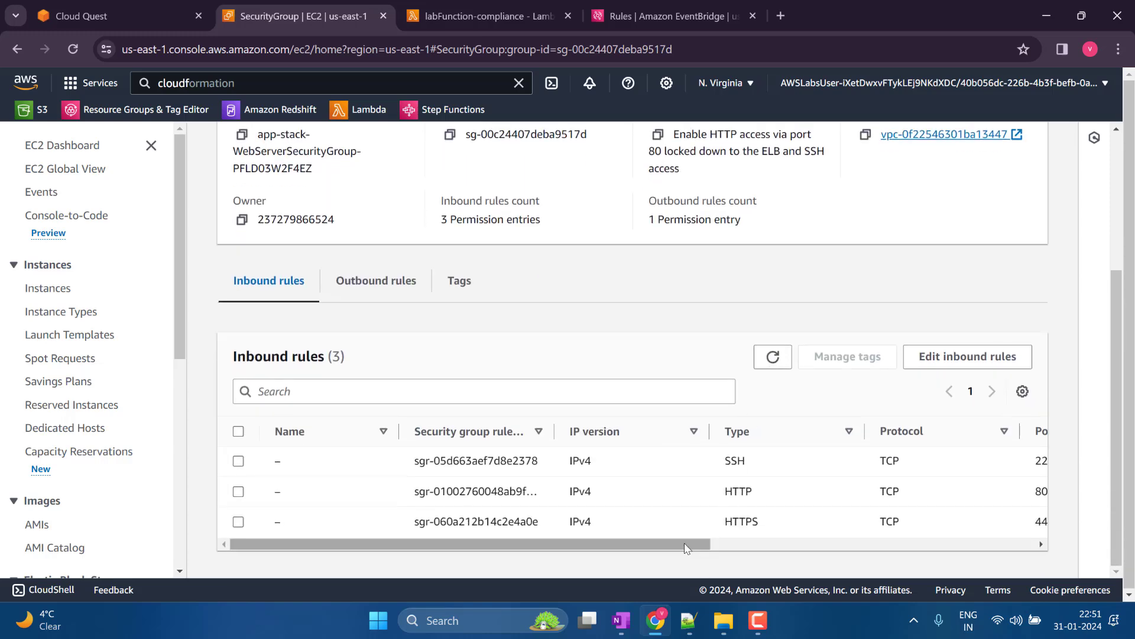
Examine the port range and source of each inbound rule and refresh the list once more
left_click_drag(686, 547, 860, 547)
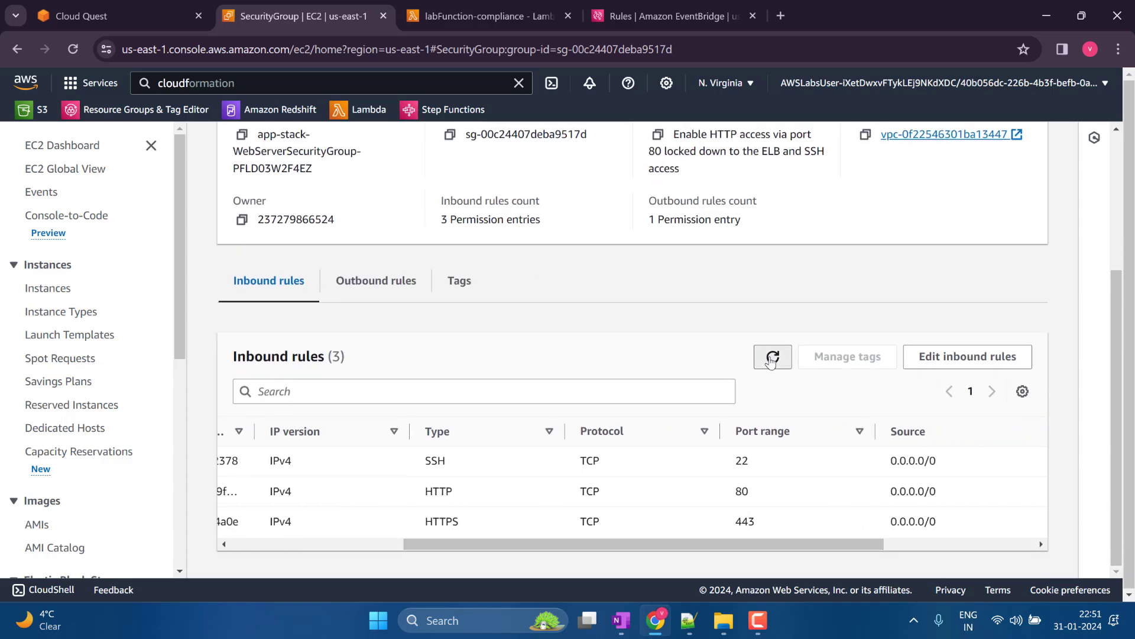
scroll(771, 361, "up", 1)
left_click(770, 401)
scroll(772, 403, "down", 1)
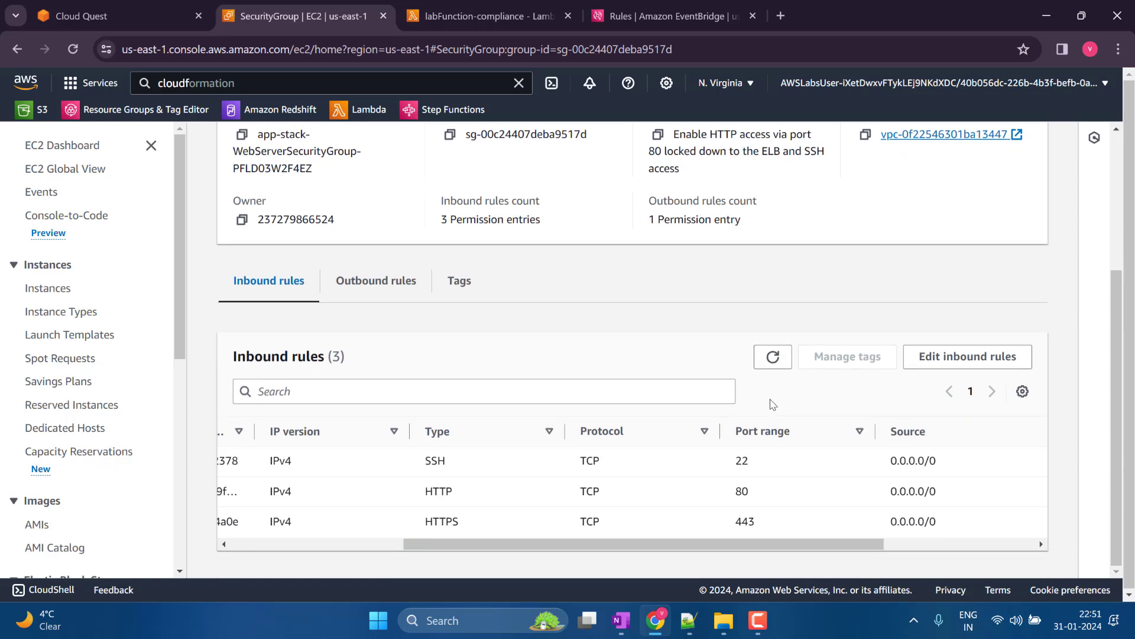
scroll(773, 368, "up", 1)
scroll(773, 368, "down", 1)
scroll(773, 367, "up", 1)
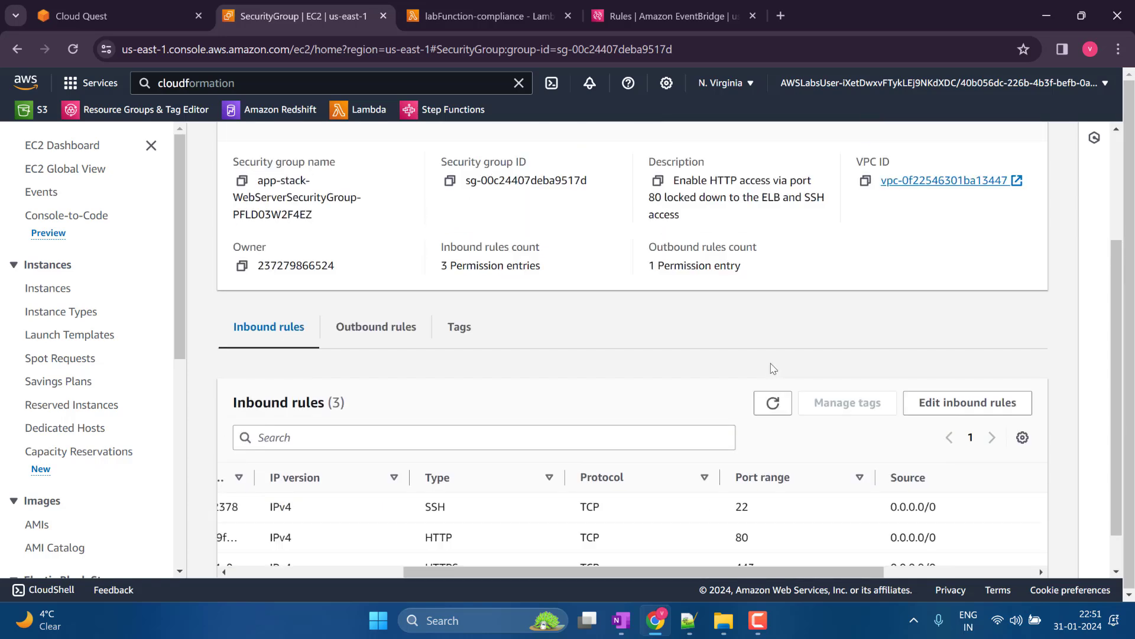
scroll(774, 368, "down", 1)
Open compliance-lambda-rule in EventBridge and check its event schedule and monitoring metrics
left_click(668, 16)
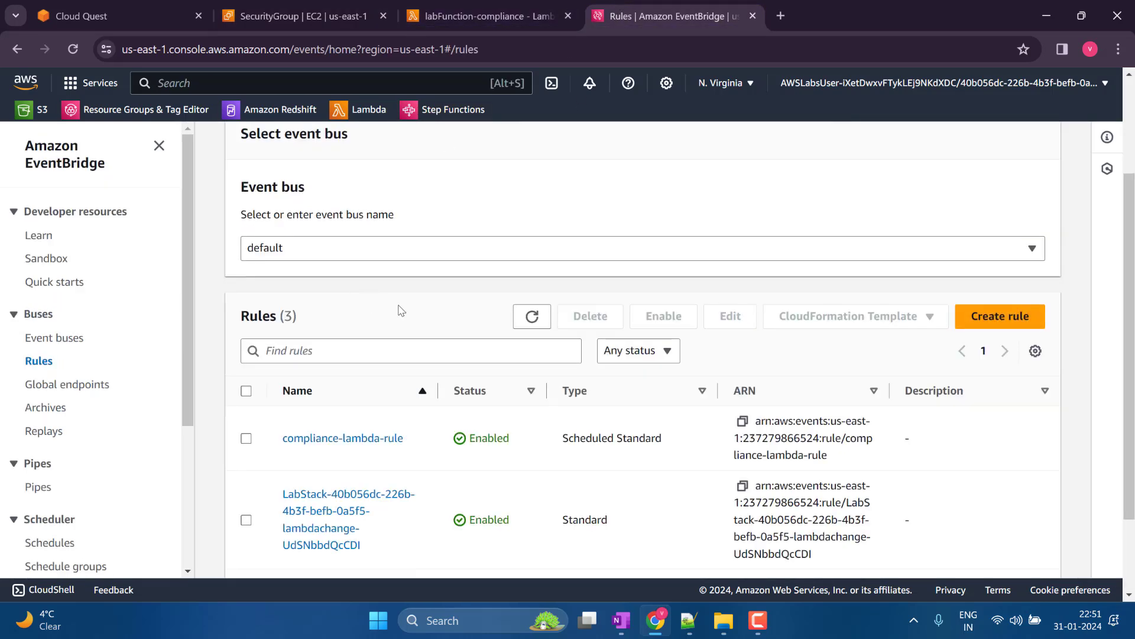
left_click(348, 439)
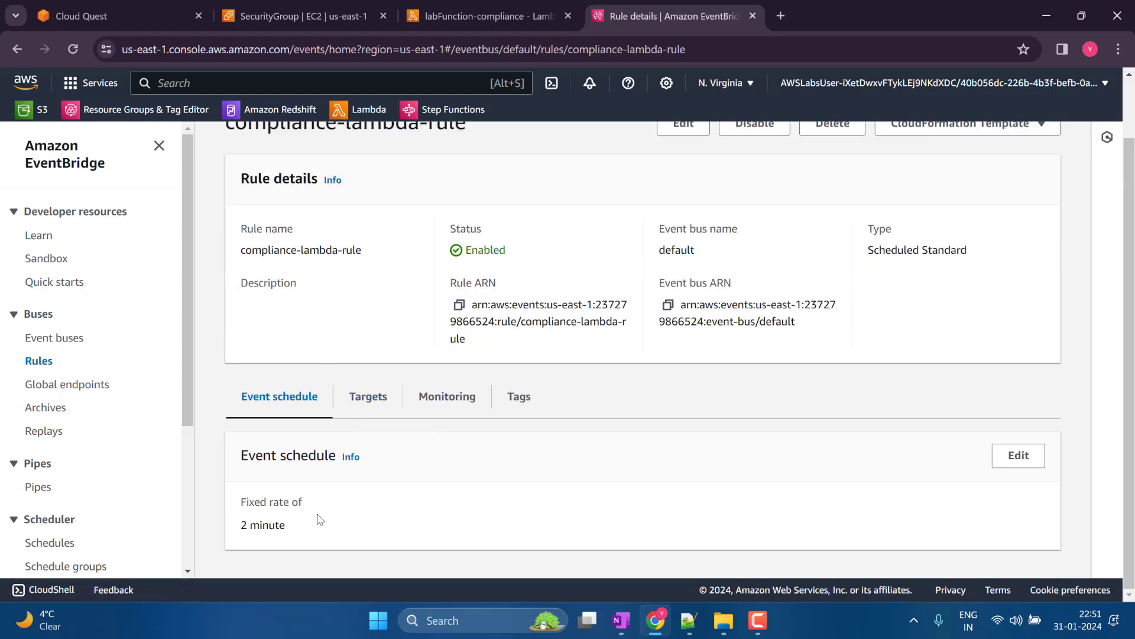
left_click(464, 400)
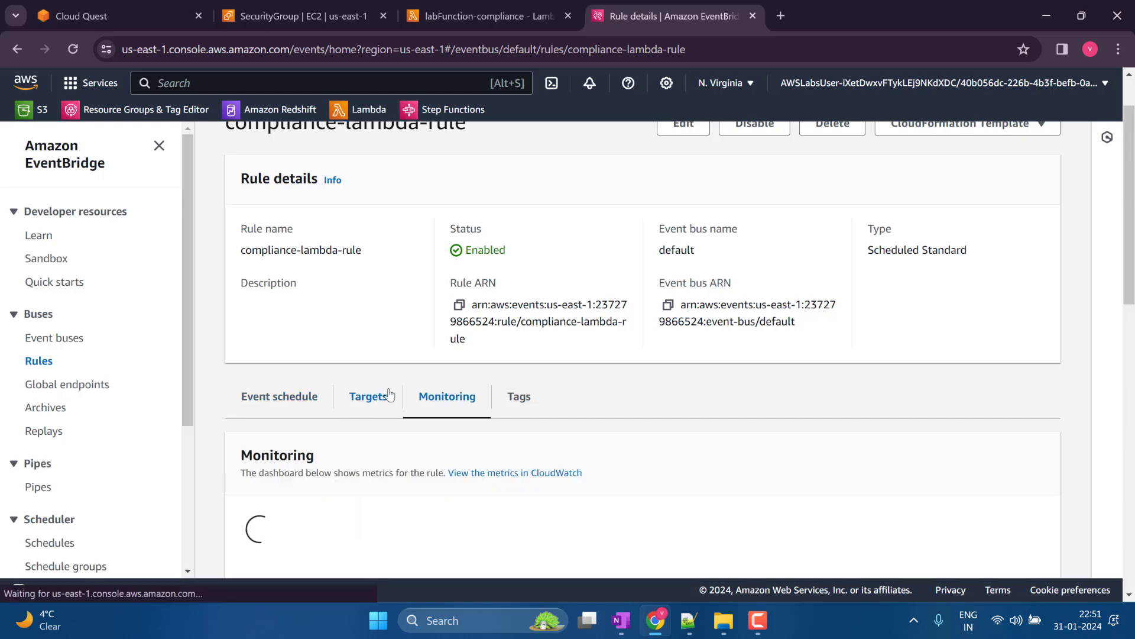
scroll(389, 395, "down", 5)
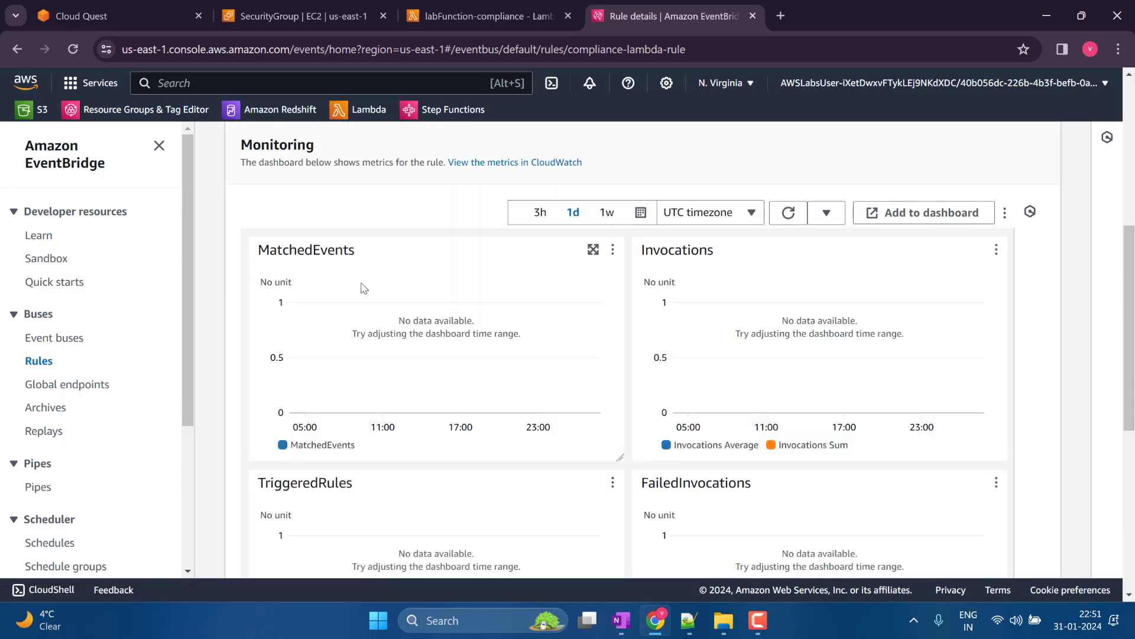
scroll(365, 288, "up", 1)
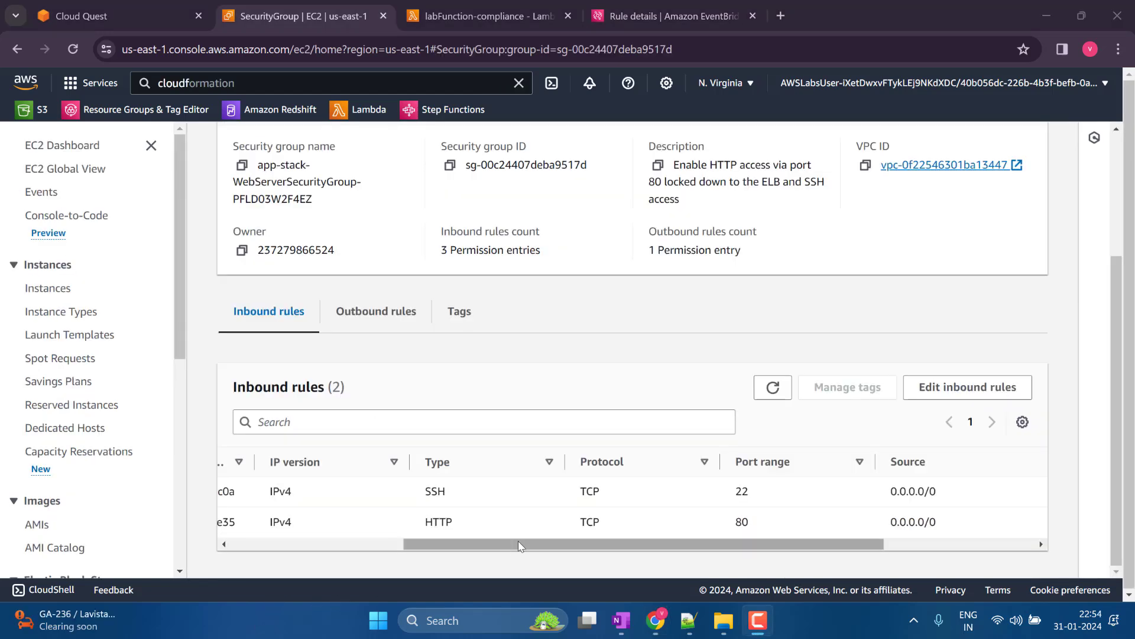
Recheck the security group's inbound ports and sources, and open the CloudWatch logs of the labFunction-compliance Lambda function
left_click_drag(518, 545, 552, 544)
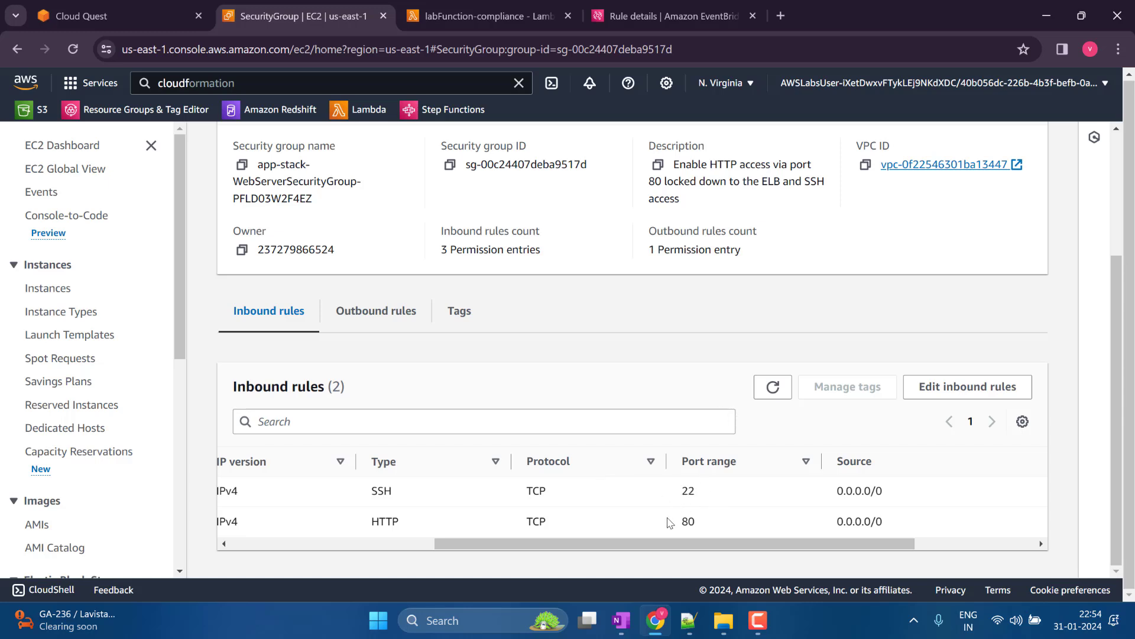
left_click(484, 10)
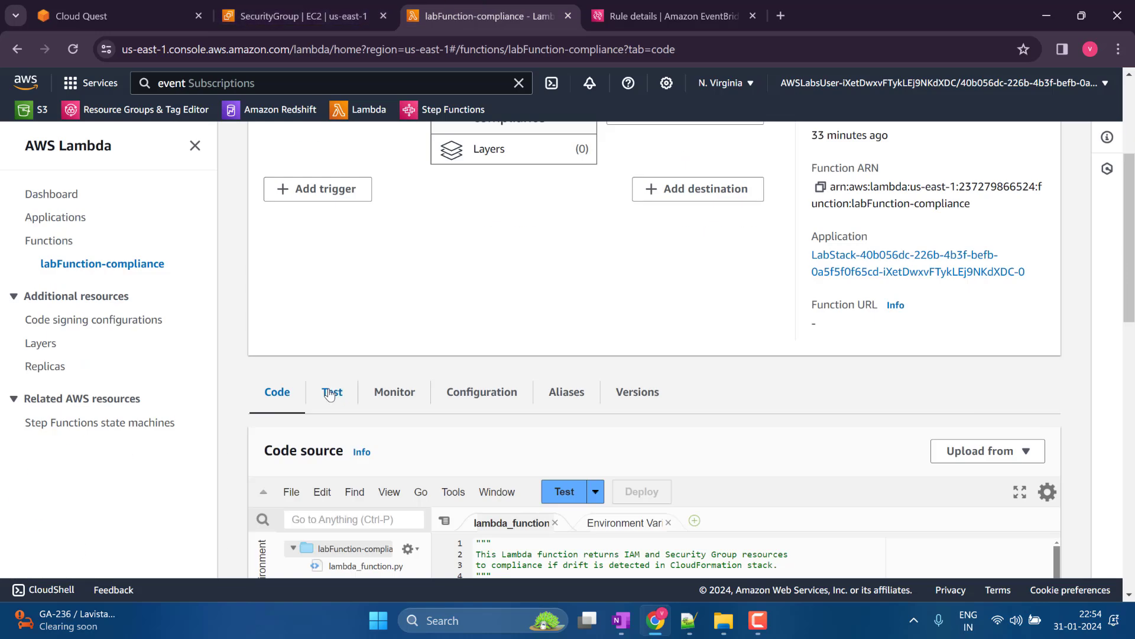
scroll(325, 389, "down", 3)
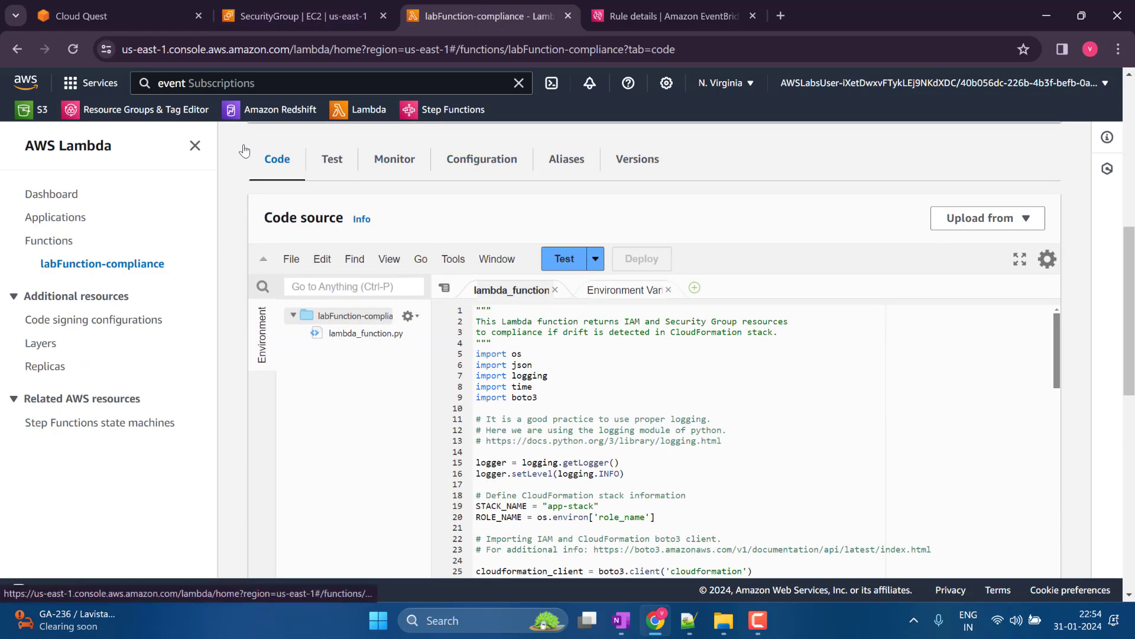
left_click(194, 145)
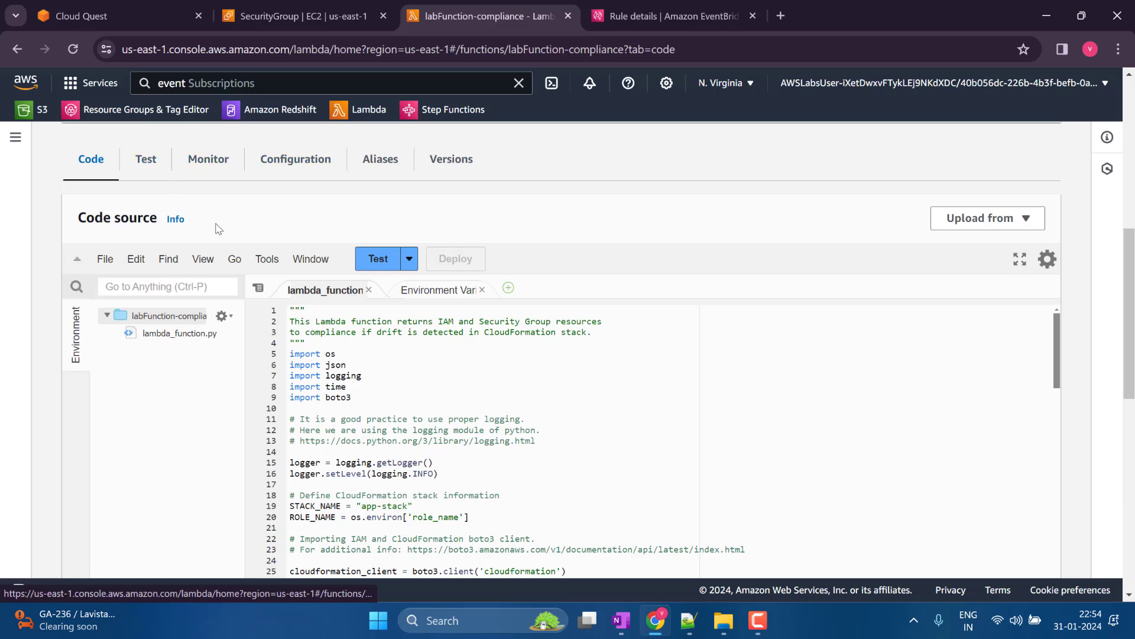
left_click(217, 163)
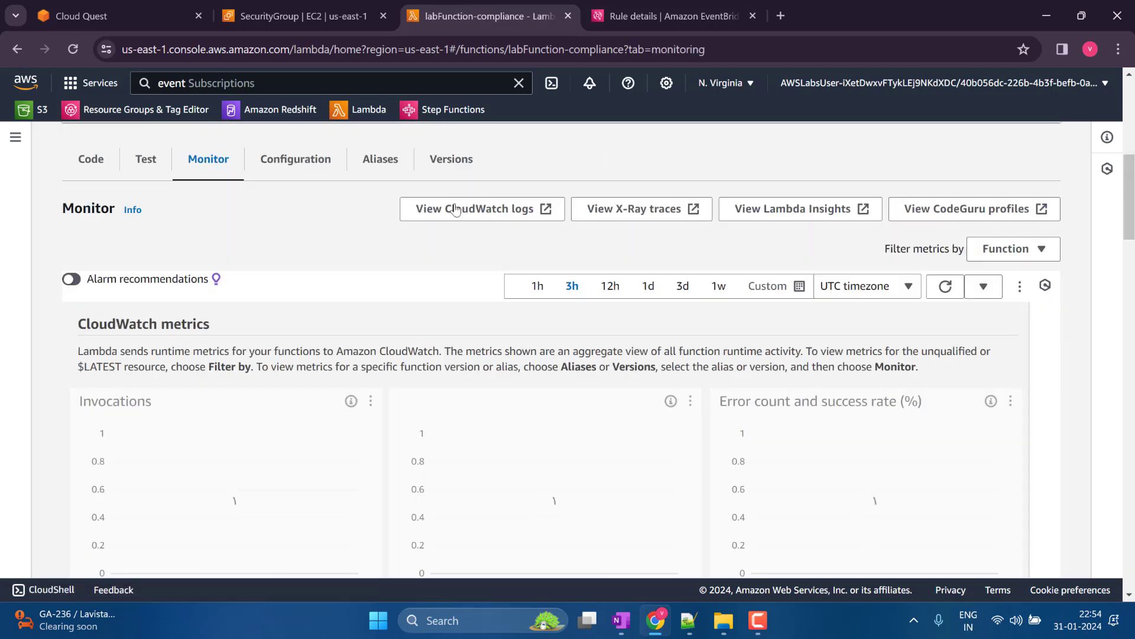
left_click(486, 206)
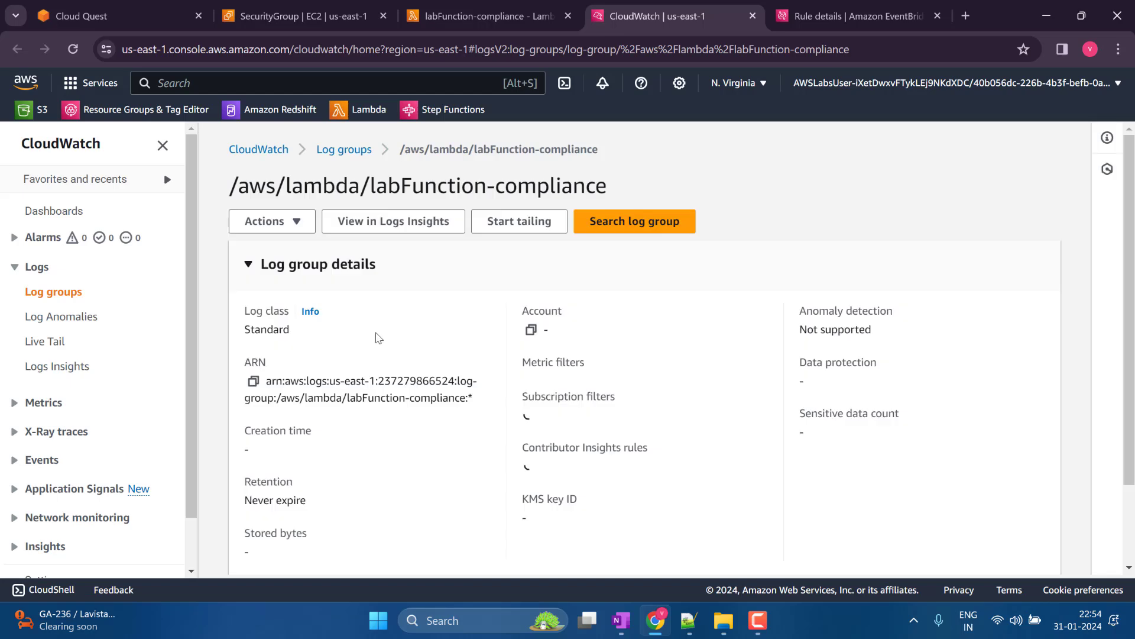
Open the function's log stream and expand the two 22:51:59.462 entries that list the security group rules
scroll(390, 317, "down", 5)
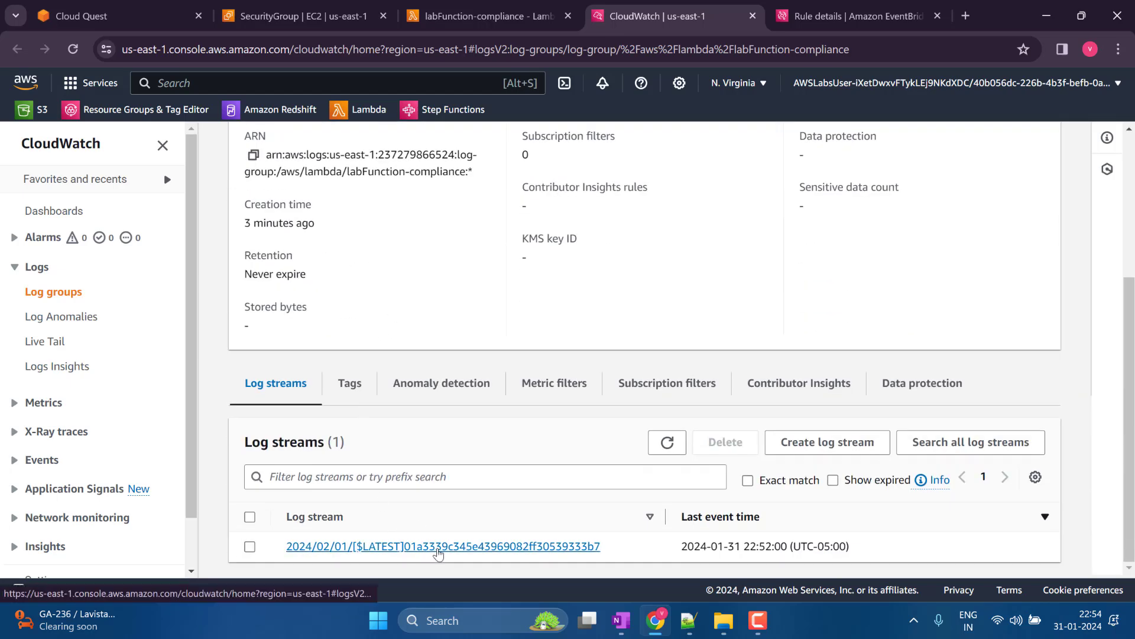
left_click(438, 552)
scroll(449, 514, "down", 2)
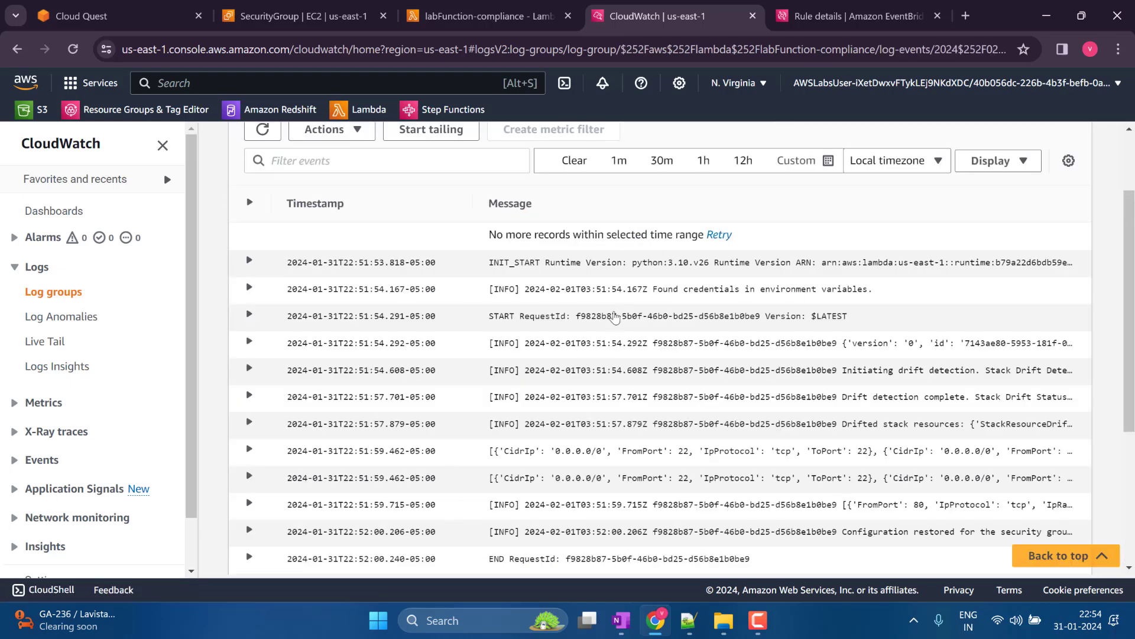
scroll(720, 281, "down", 2)
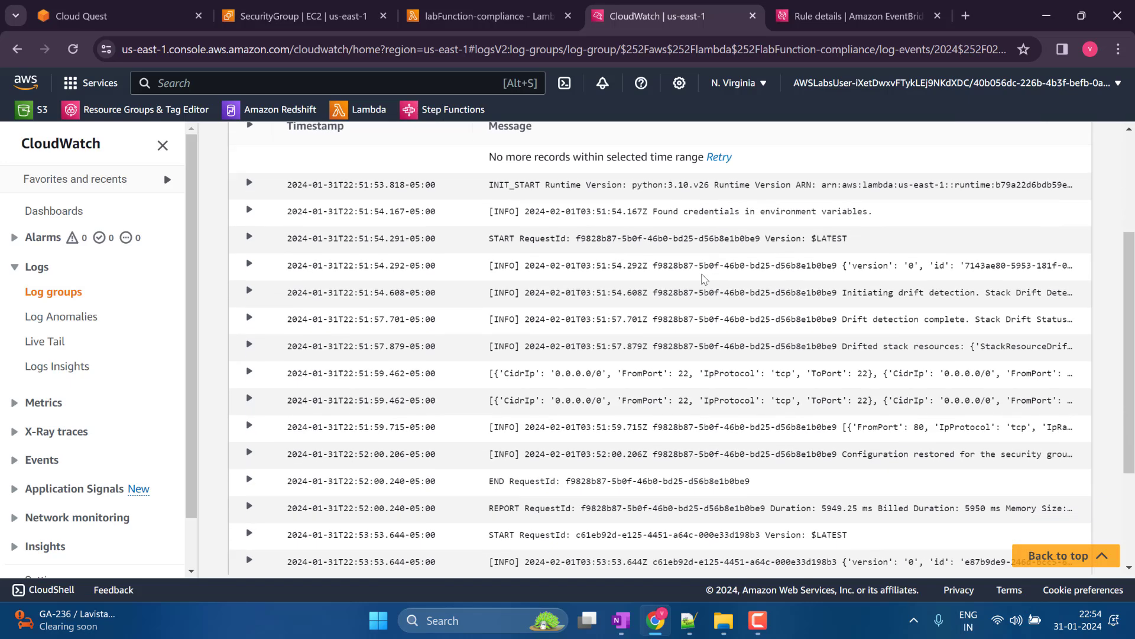
scroll(704, 278, "down", 2)
left_click(254, 296)
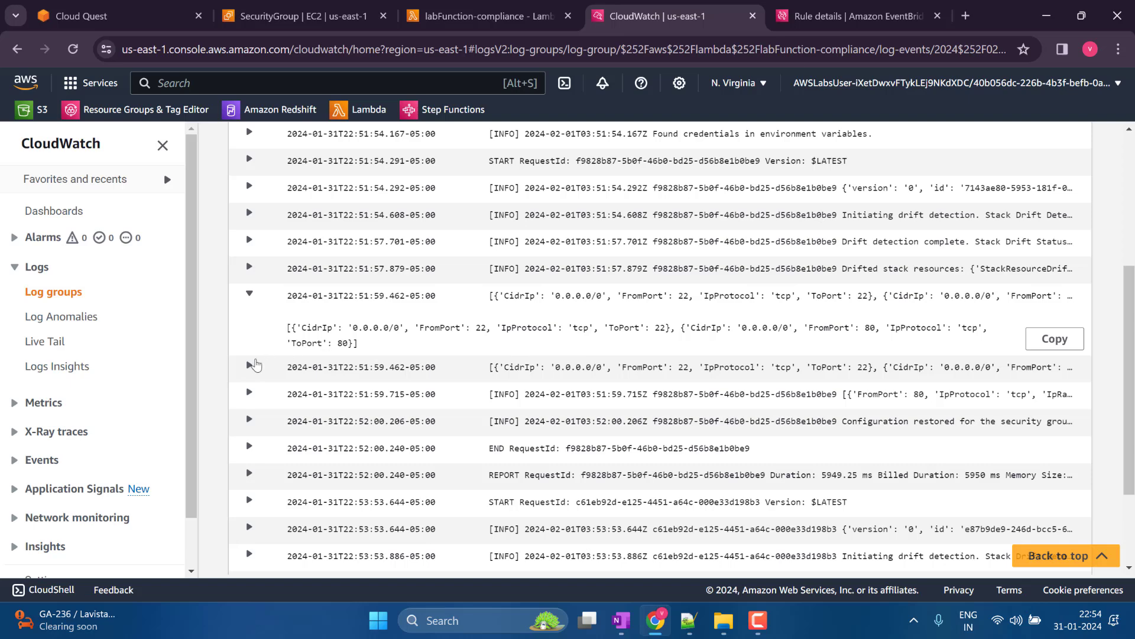
left_click(249, 368)
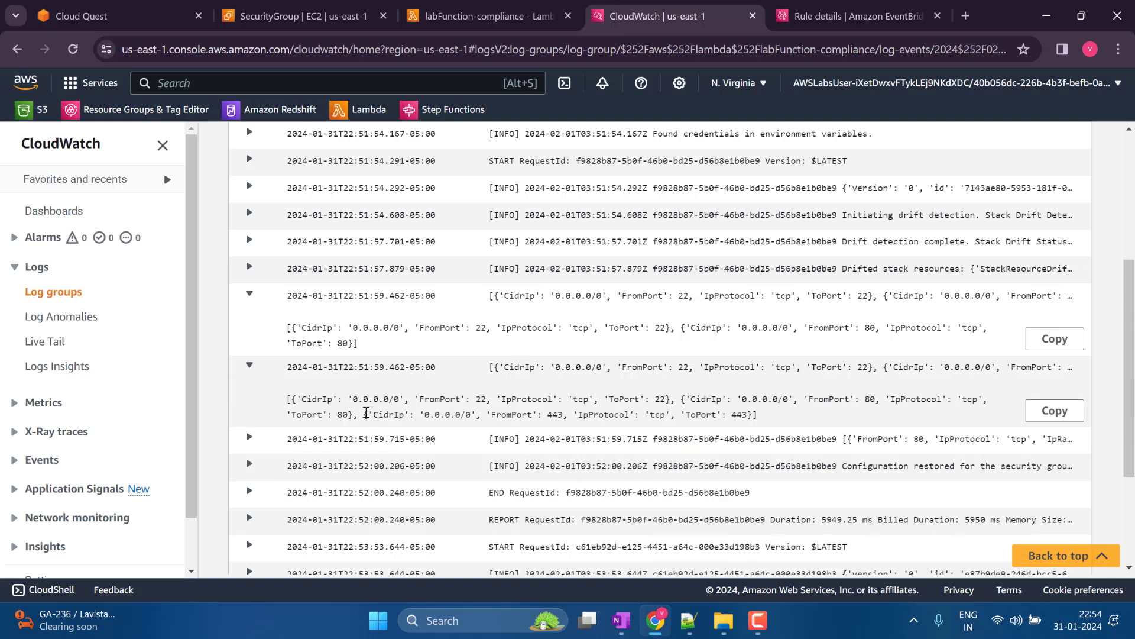
Examine the port 443 rule in the second 22:51:59.462 log entry and in the expanded 22:51:59.715 entry
left_click_drag(365, 414, 750, 426)
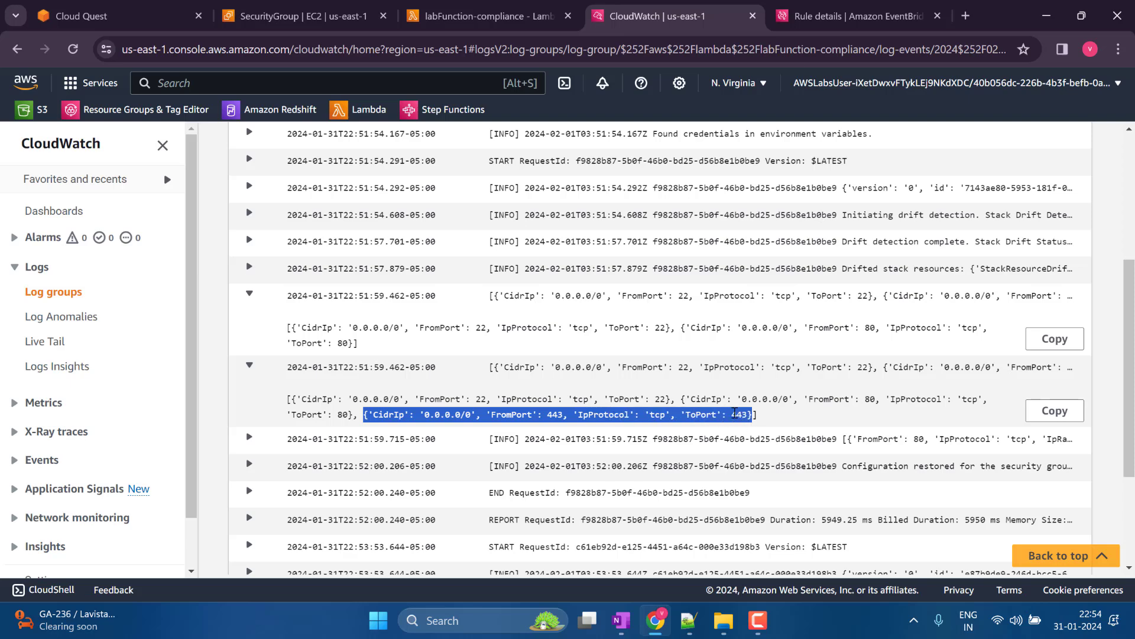
scroll(718, 392, "down", 2)
left_click(249, 282)
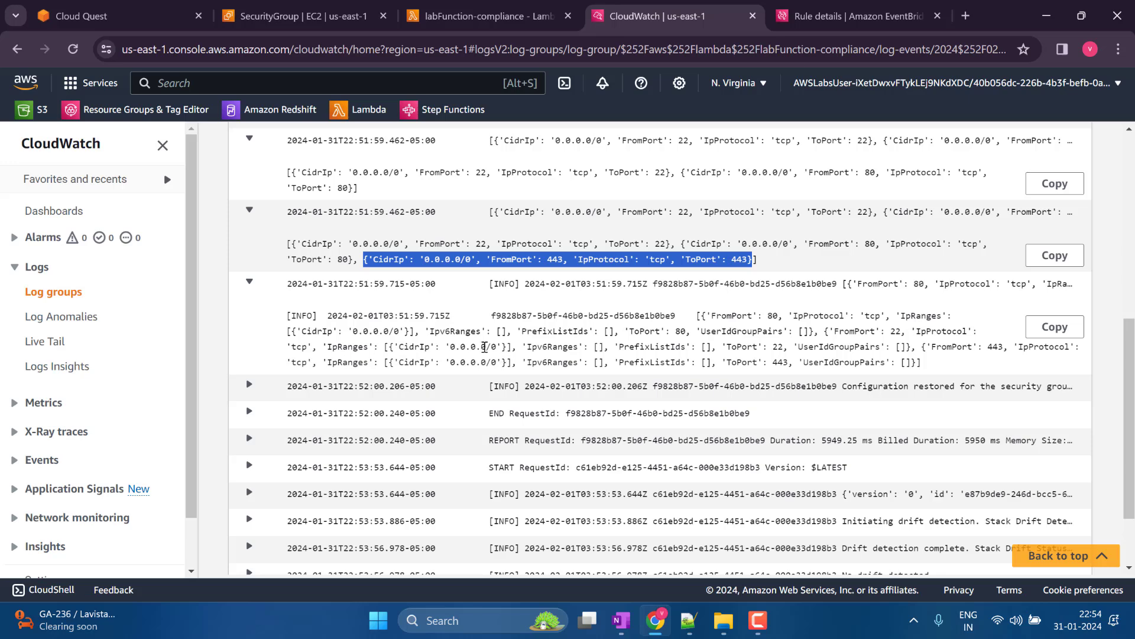
left_click_drag(708, 364, 895, 362)
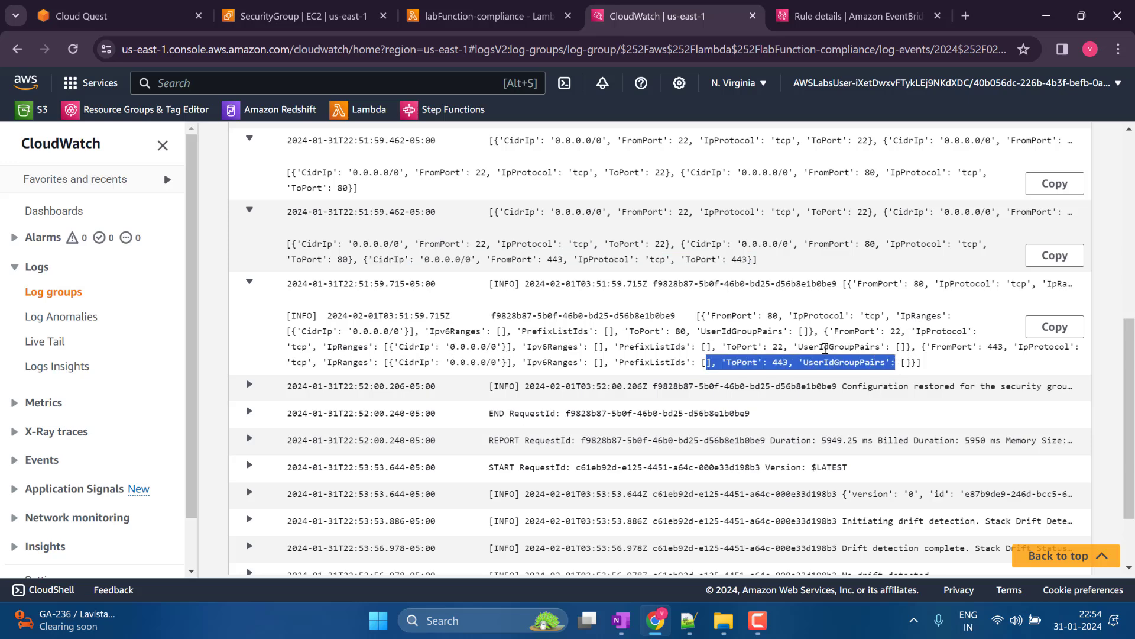
scroll(761, 330, "down", 2)
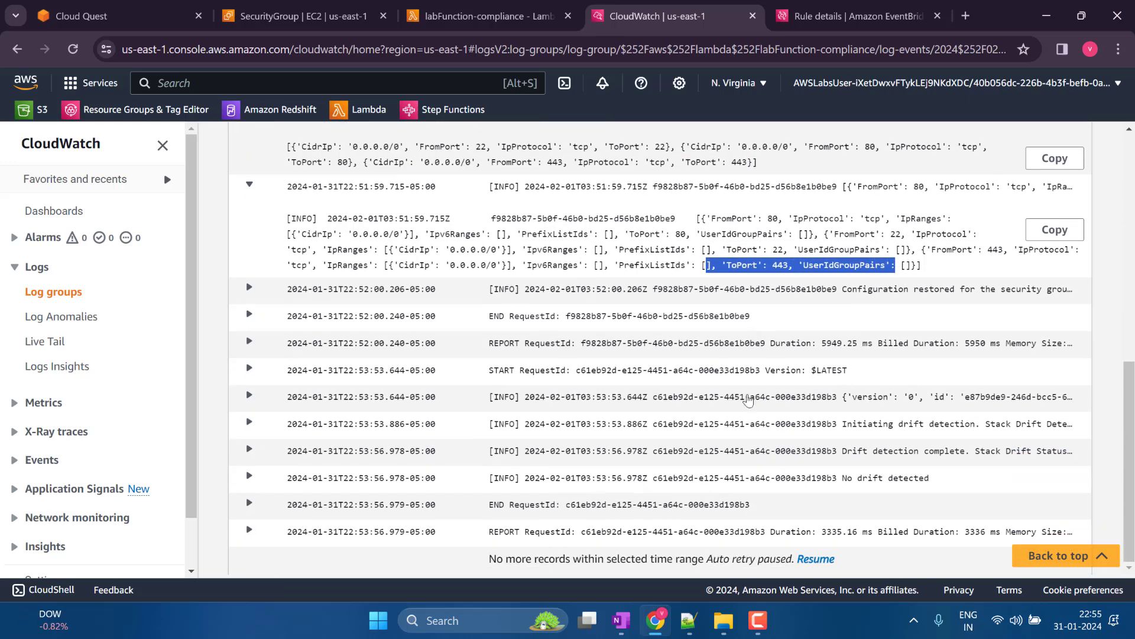
Expand the 22:53:53.644 scheduled event entry and read the drift detection messages logged after it
left_click(251, 396)
scroll(255, 401, "down", 1)
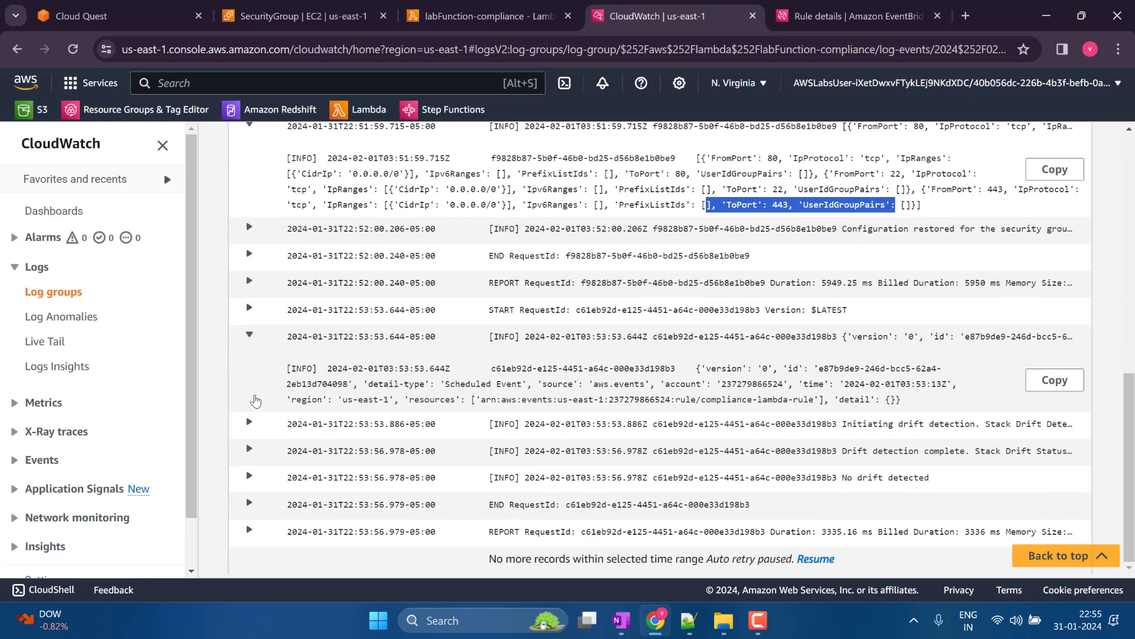
left_click_drag(364, 384, 981, 401)
left_click(808, 385)
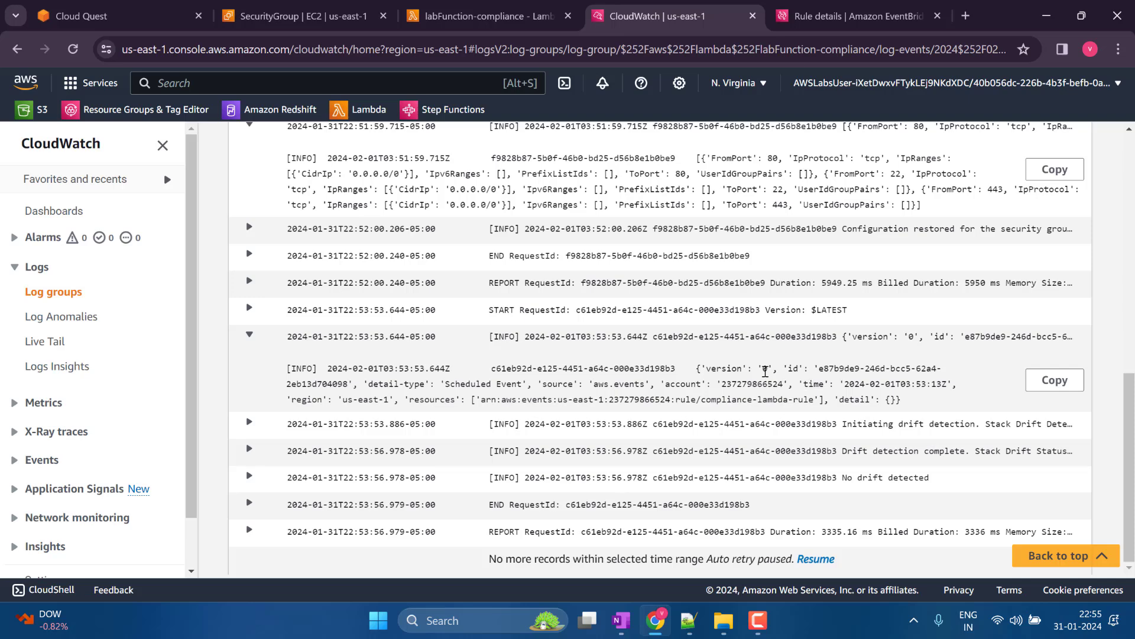
left_click_drag(930, 478, 972, 457)
left_click(867, 454)
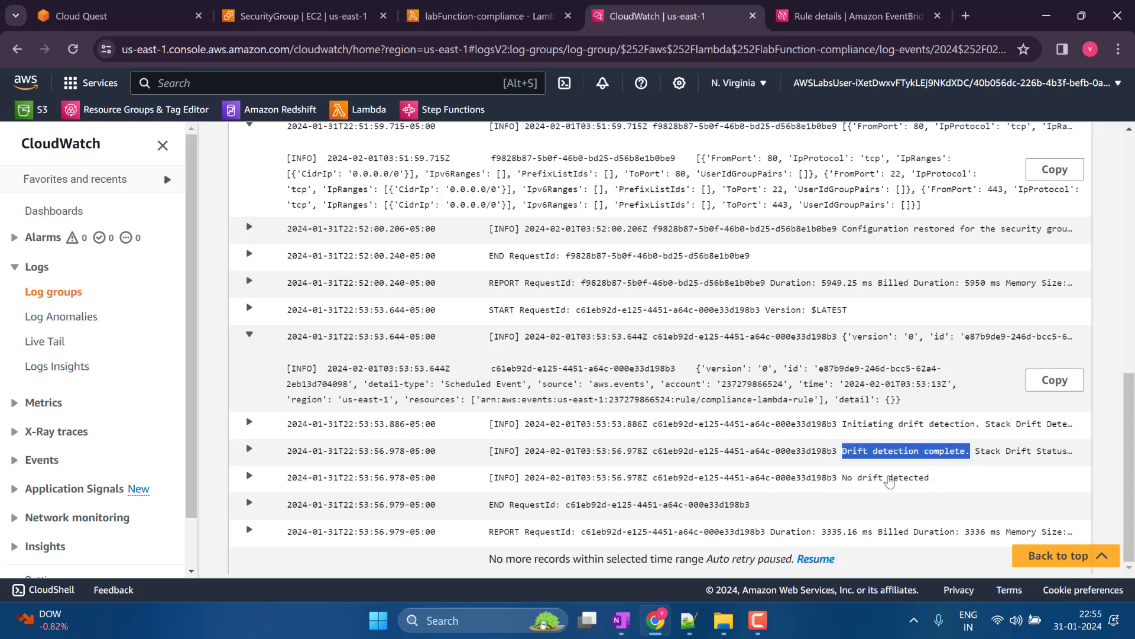
left_click_drag(831, 482, 946, 475)
Expand the 22:51:57.701 entry of the earlier run and compare its drift detection status with the later run's entries
scroll(883, 449, "up", 6)
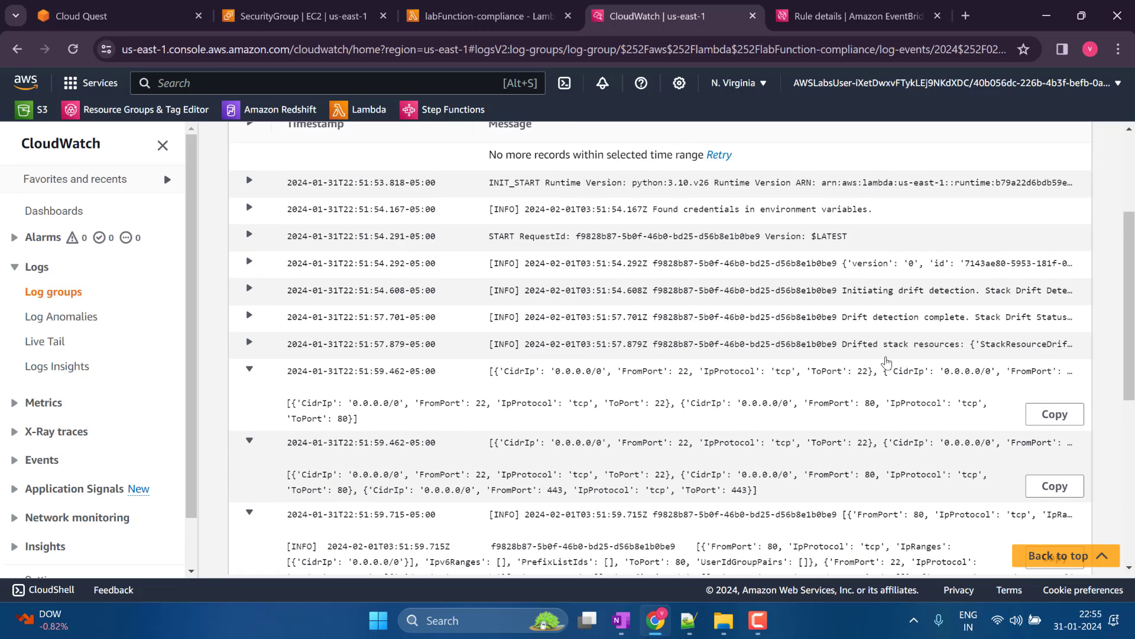
scroll(859, 273, "up", 2)
scroll(889, 336, "down", 2)
left_click(886, 324)
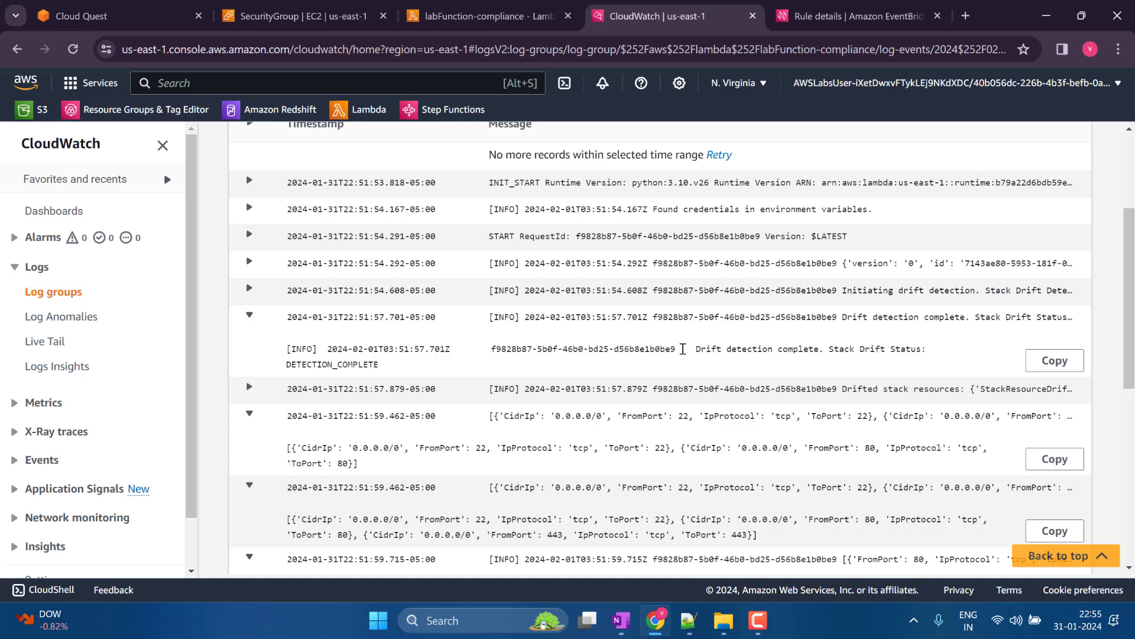
left_click_drag(287, 365, 400, 371)
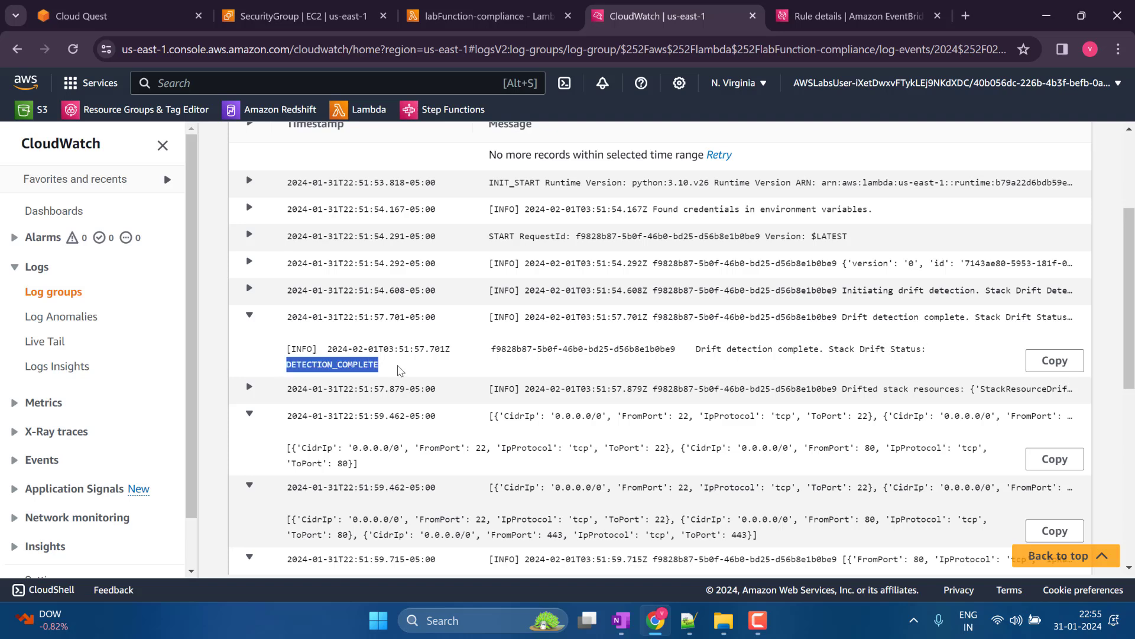
left_click(748, 395)
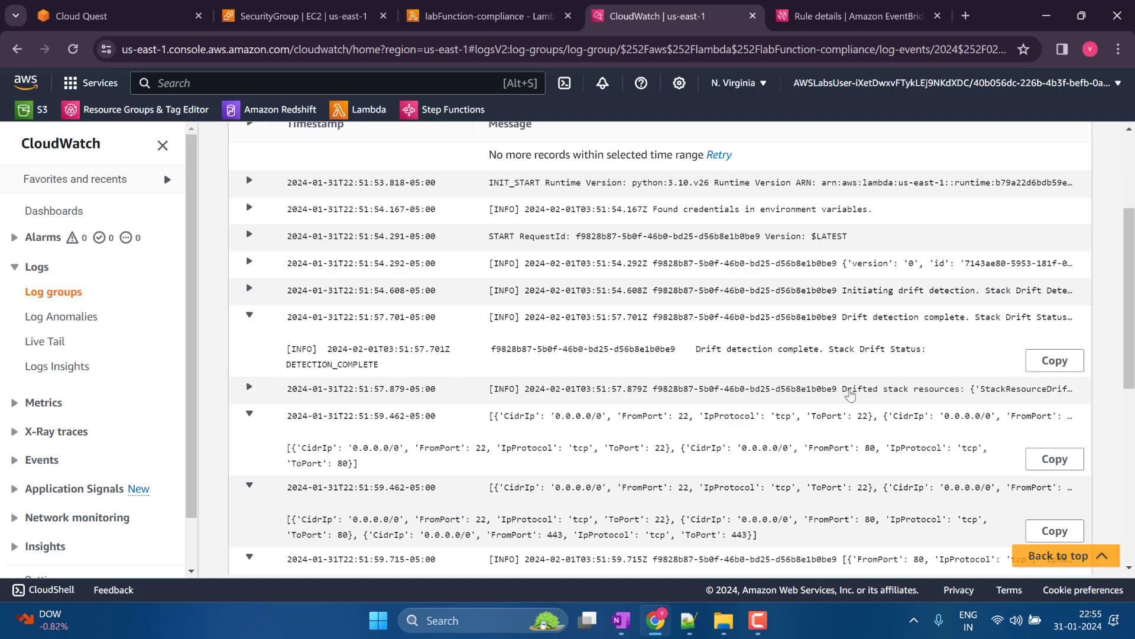
scroll(712, 385, "down", 6)
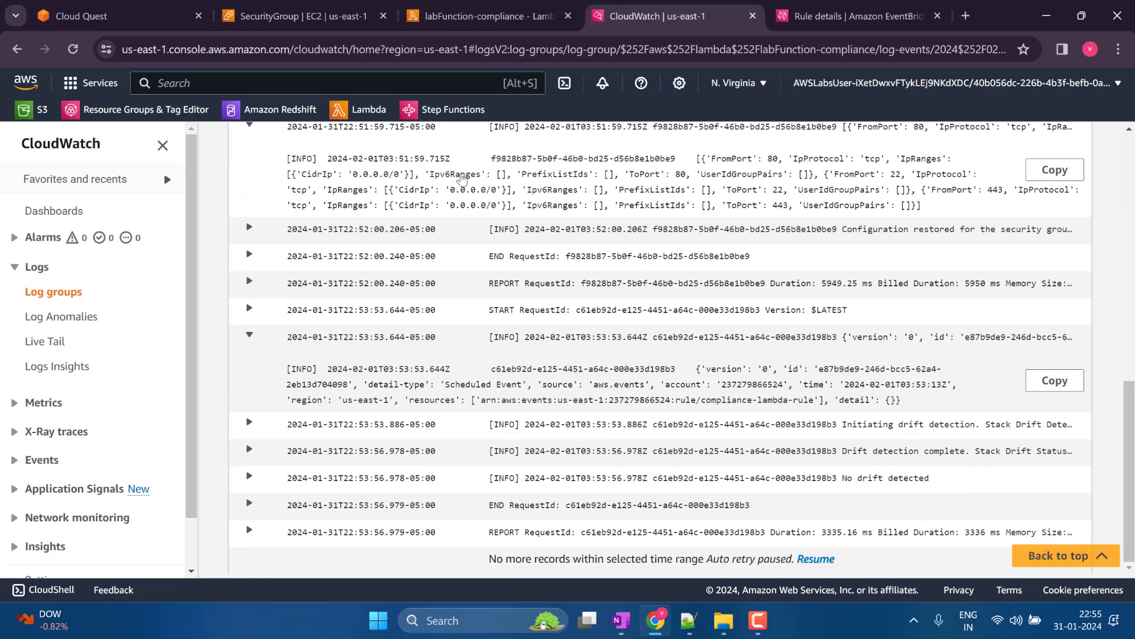
Switch to Cloud Quest and advance the Practice instructions from step 34 to step 44
left_click(112, 16)
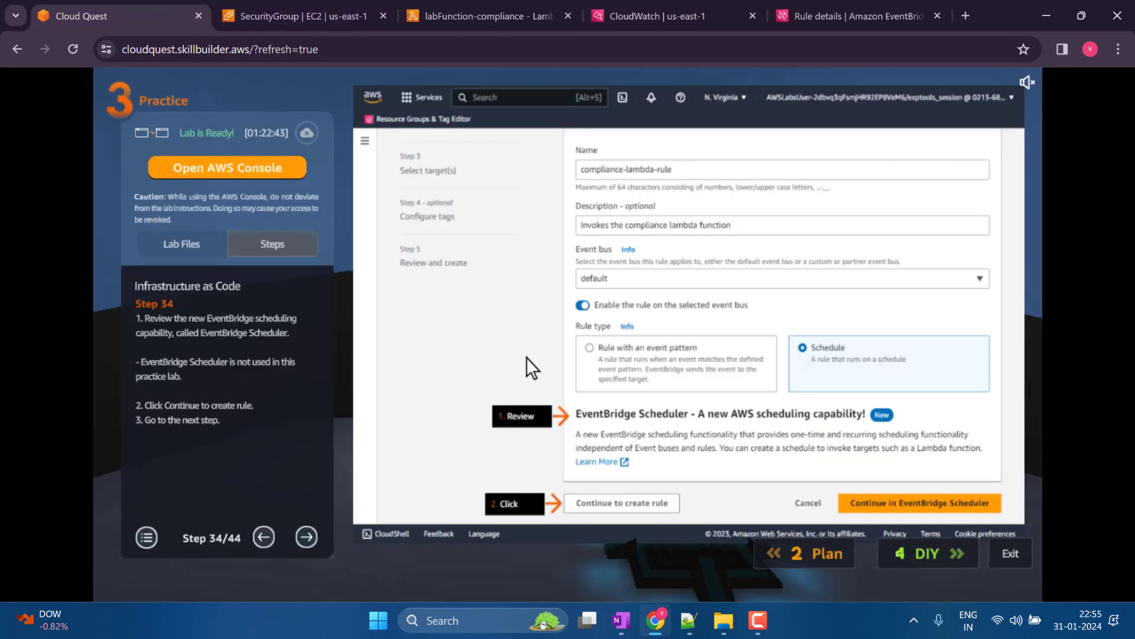
left_click(314, 537)
left_click(314, 537)
left_click(314, 537)
left_click(314, 536)
left_click(314, 536)
left_click(314, 536)
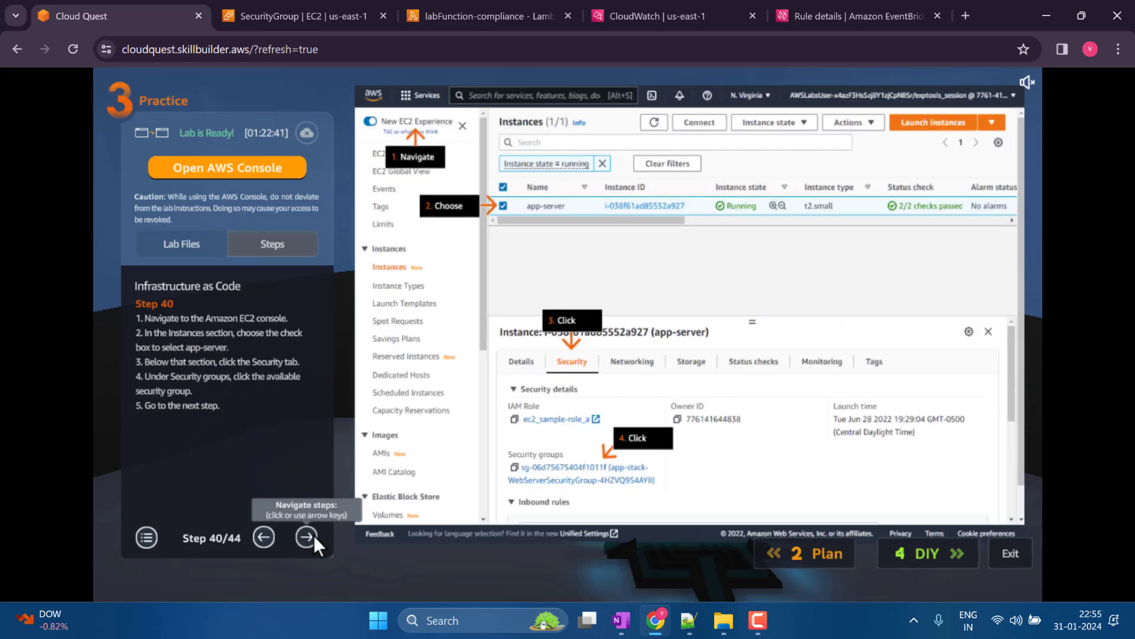
left_click(308, 536)
left_click(308, 536)
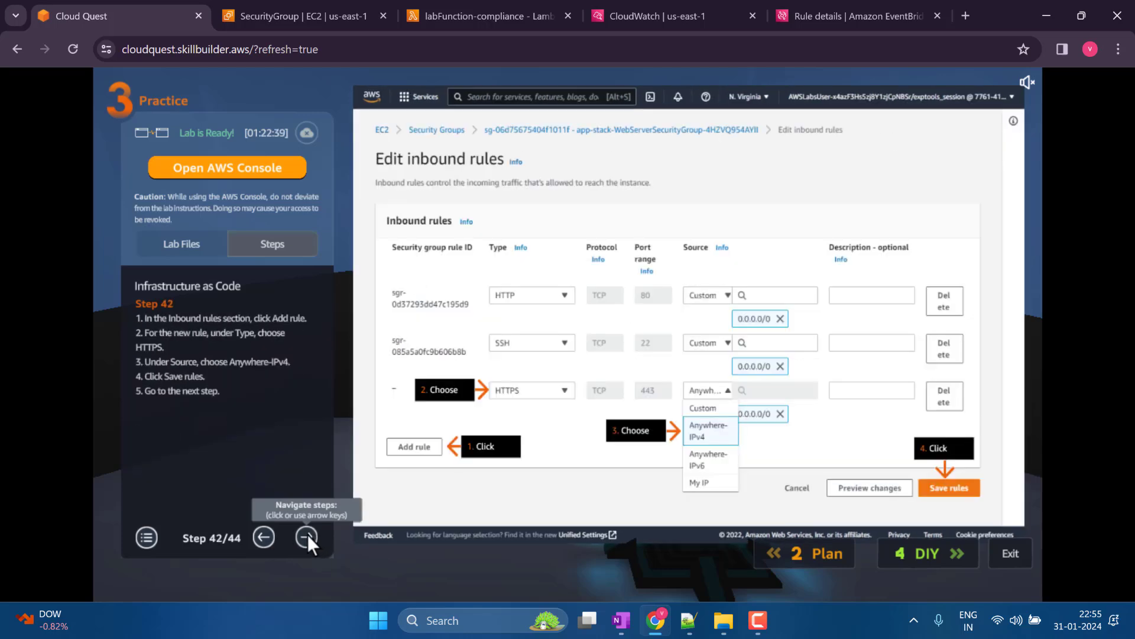
left_click(307, 537)
left_click(307, 535)
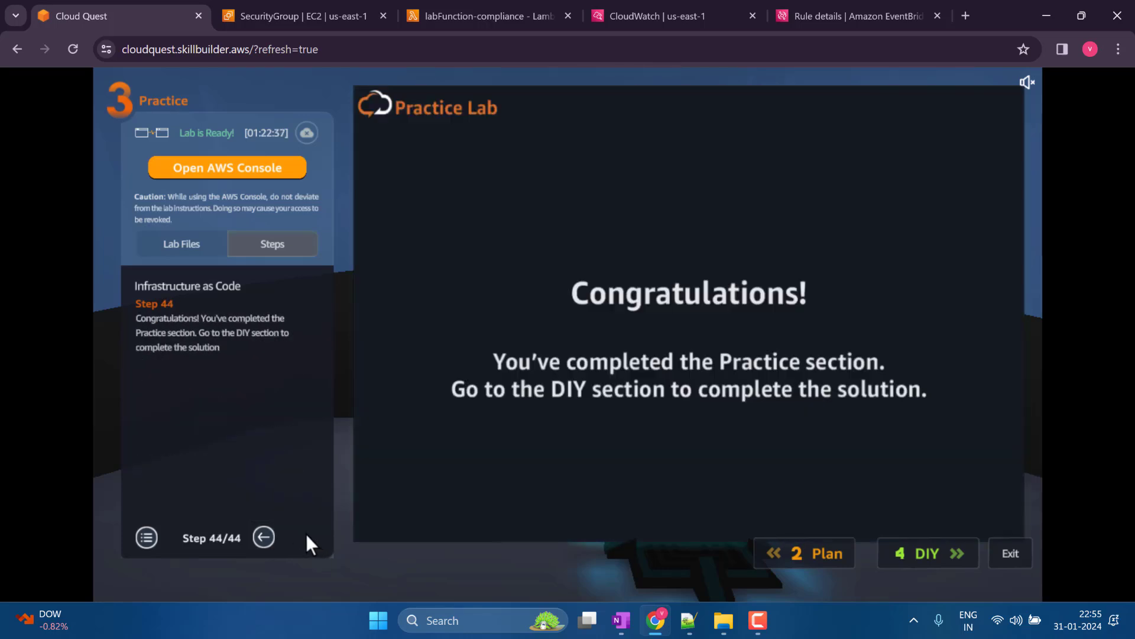
Show the Cloud Quest page in full screen and open the DIY section
left_click(1118, 49)
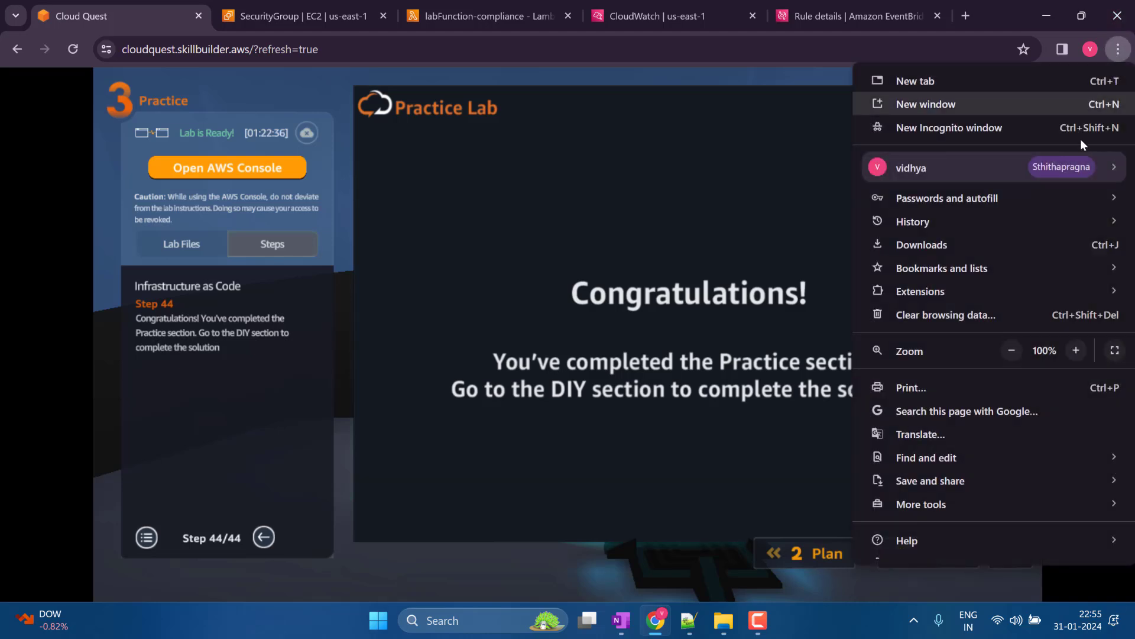
left_click(1117, 353)
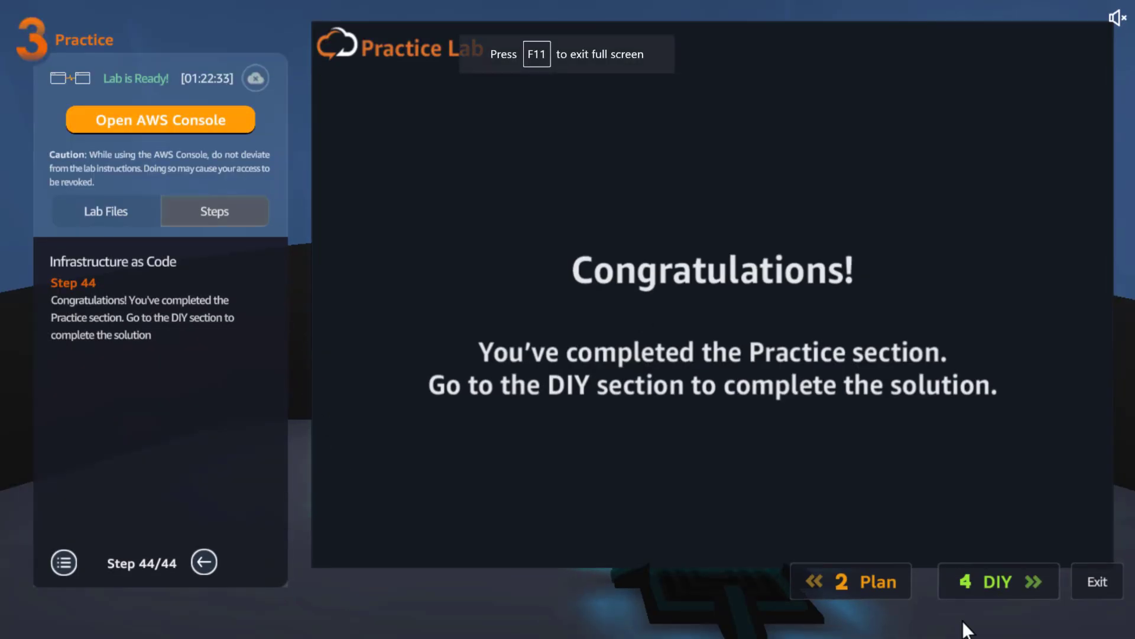
left_click(1001, 585)
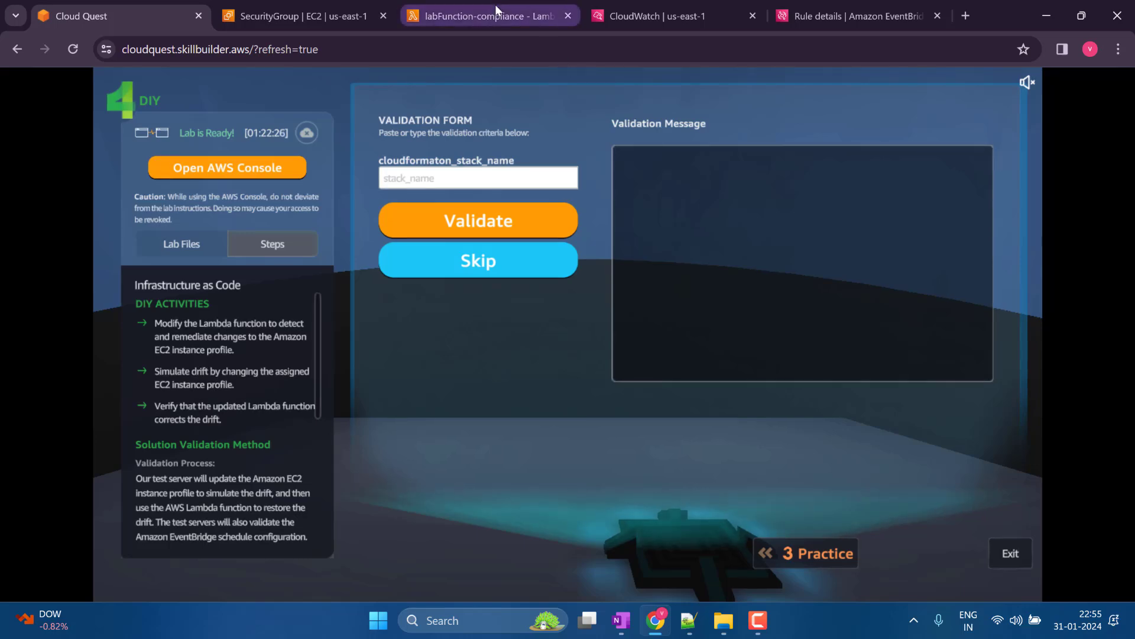
In the labFunction-compliance Lambda code, uncomment lines 185 to 191, which roll back the EC2 instance's attached instance profile
left_click(490, 16)
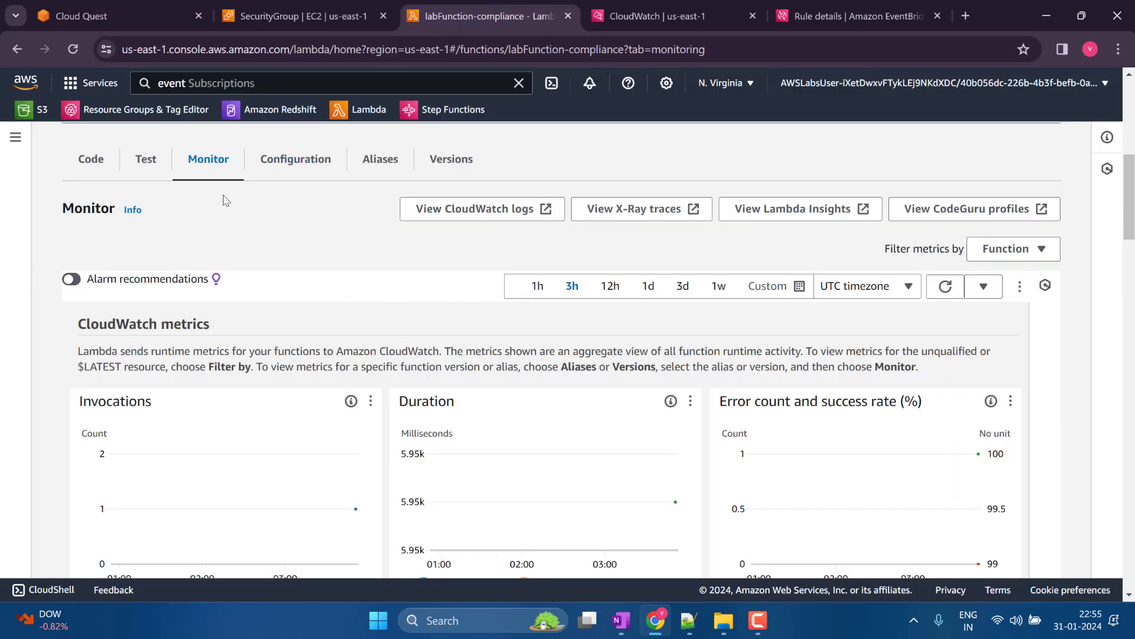
left_click(85, 160)
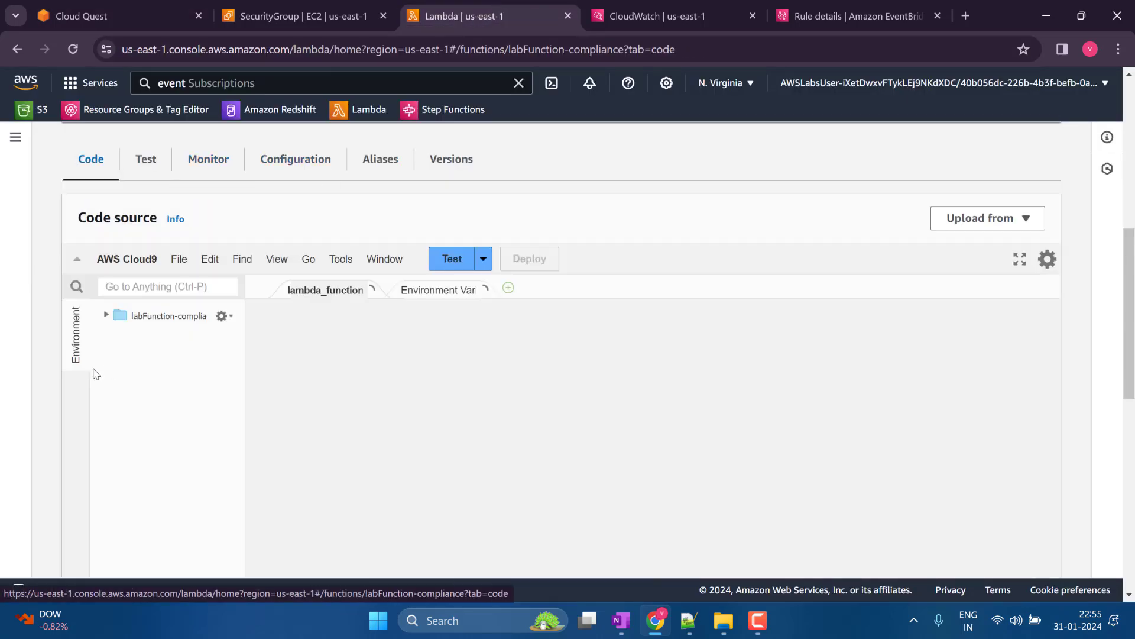
scroll(97, 374, "down", 10)
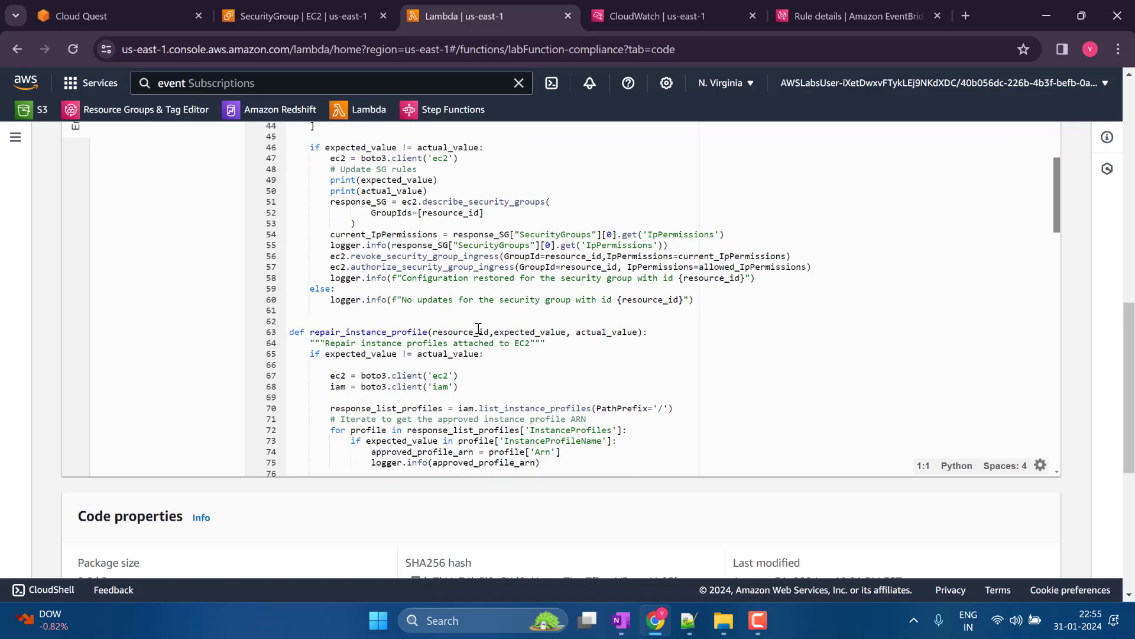
scroll(479, 329, "down", 20)
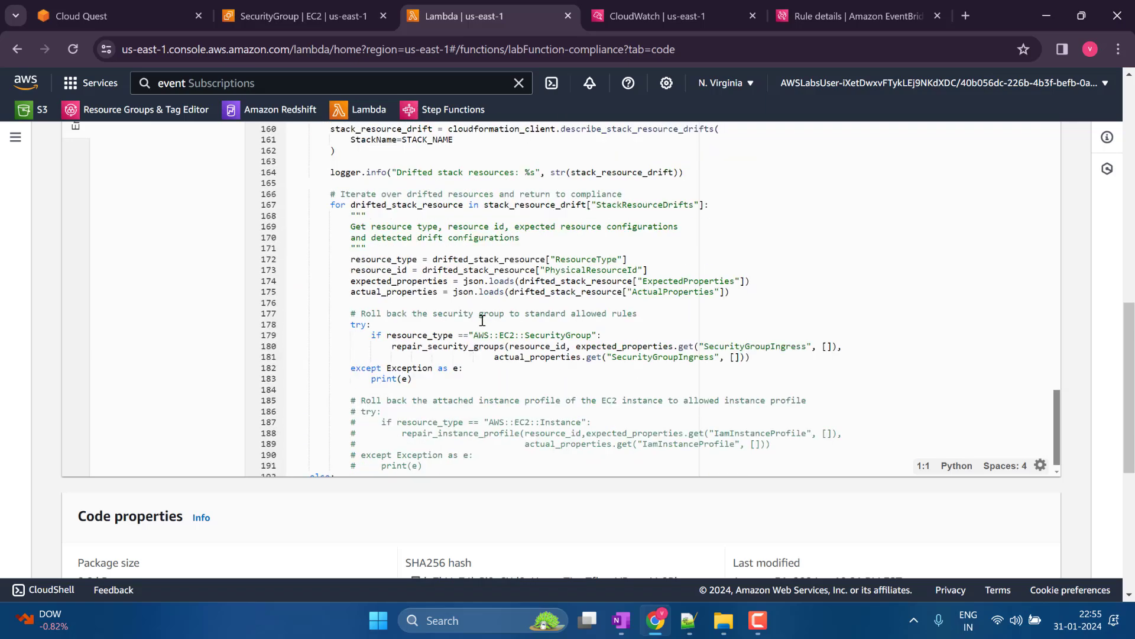
scroll(482, 320, "down", 5)
scroll(448, 322, "up", 1)
left_click_drag(423, 300, 273, 238)
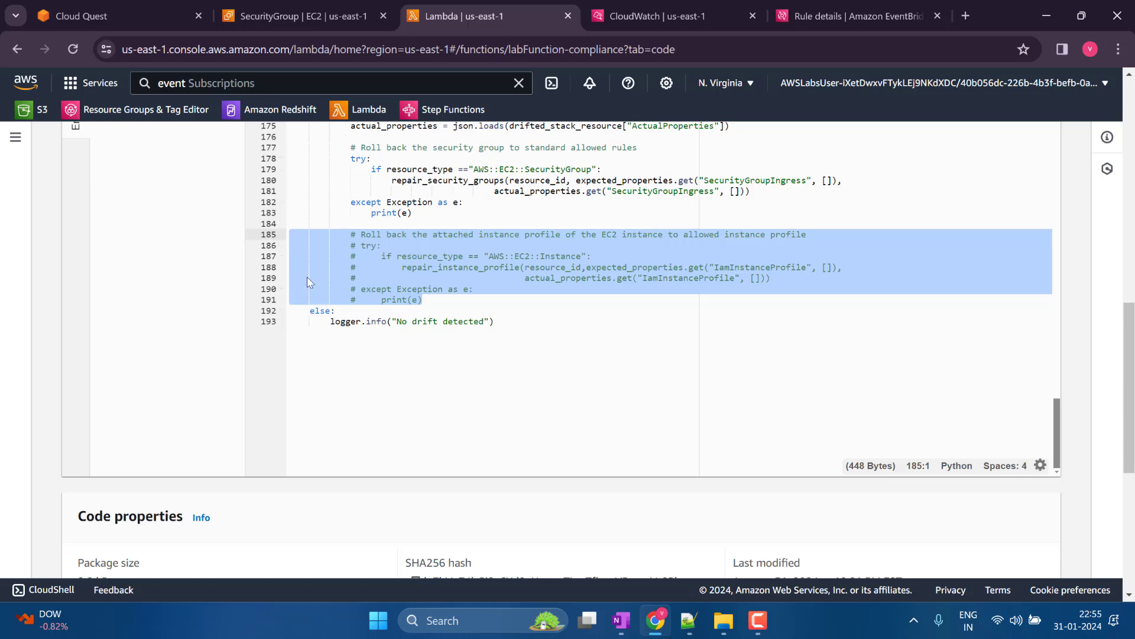
key("ctrl+slash")
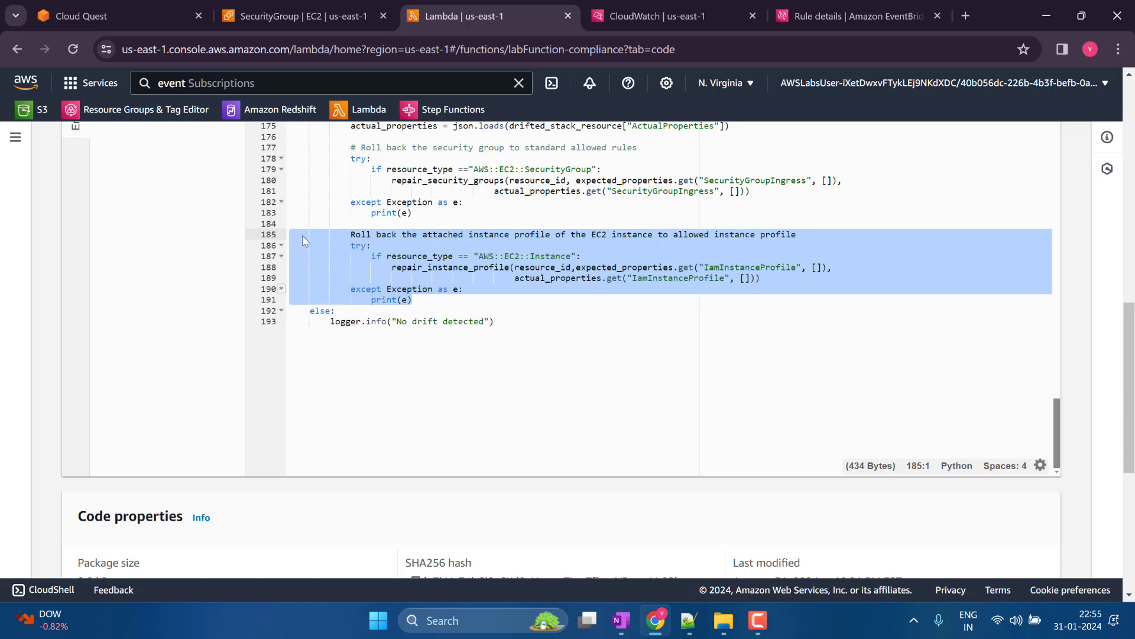
left_click(404, 245)
Deploy the edited labFunction-compliance code
scroll(589, 230, "up", 20)
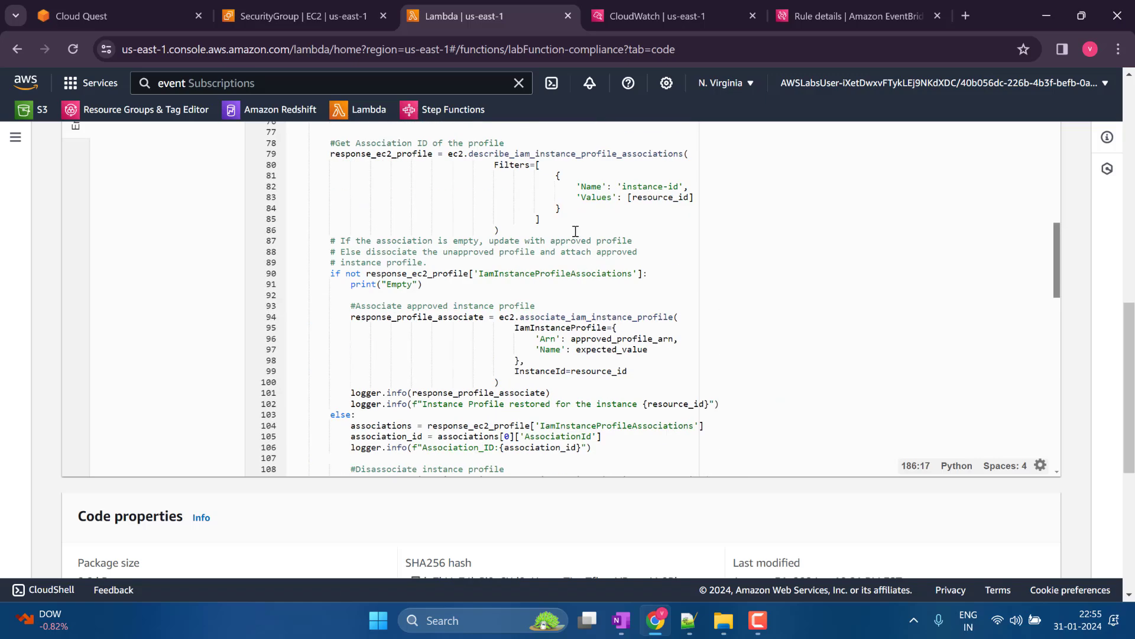
scroll(589, 229, "up", 10)
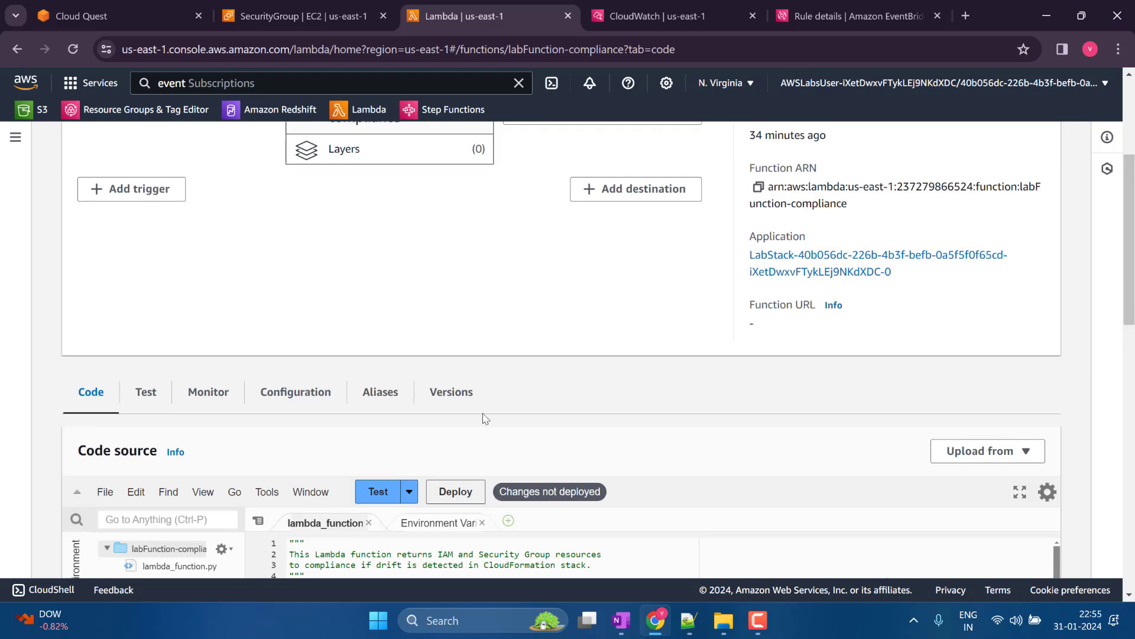
left_click(457, 496)
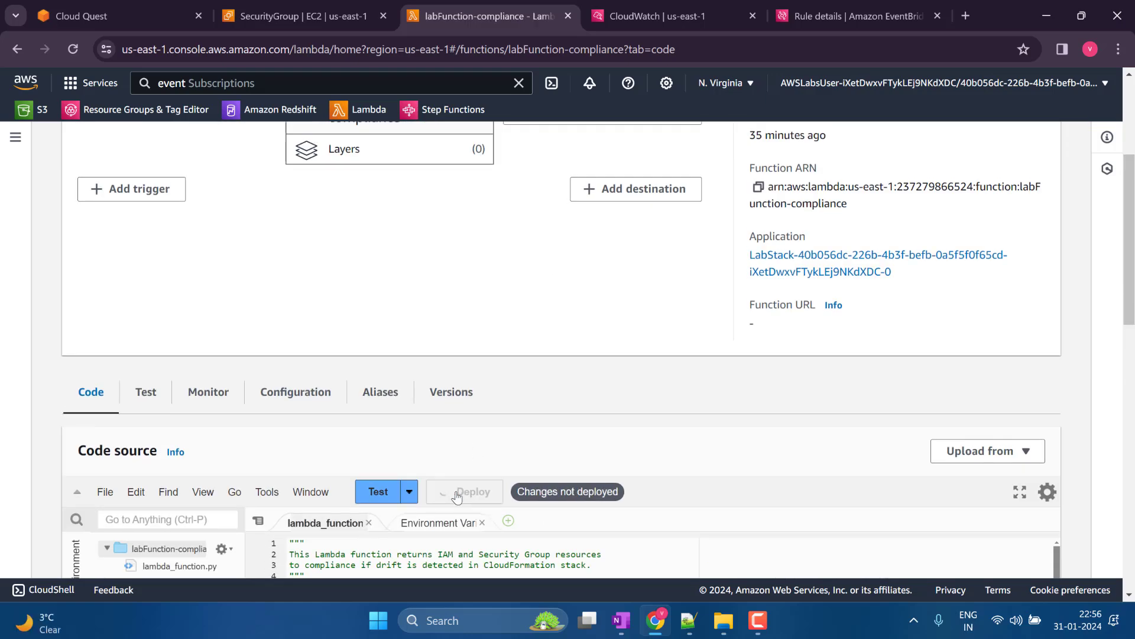
Review the DIY activities in Cloud Quest, and view the security details of the running app-server instance in EC2
left_click(105, 17)
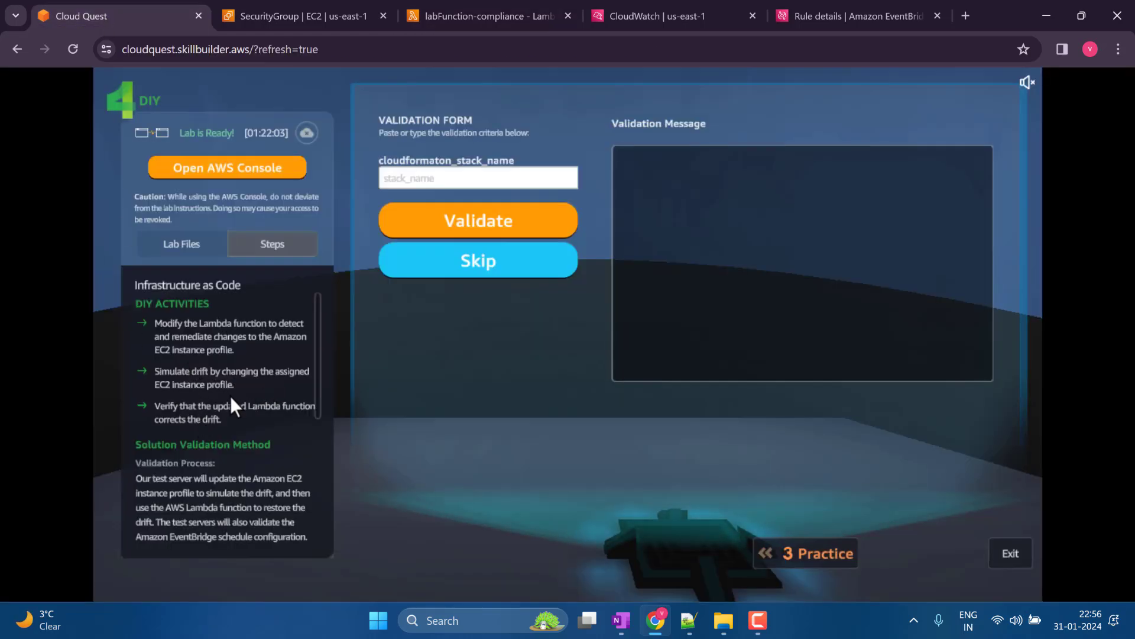
left_click(323, 22)
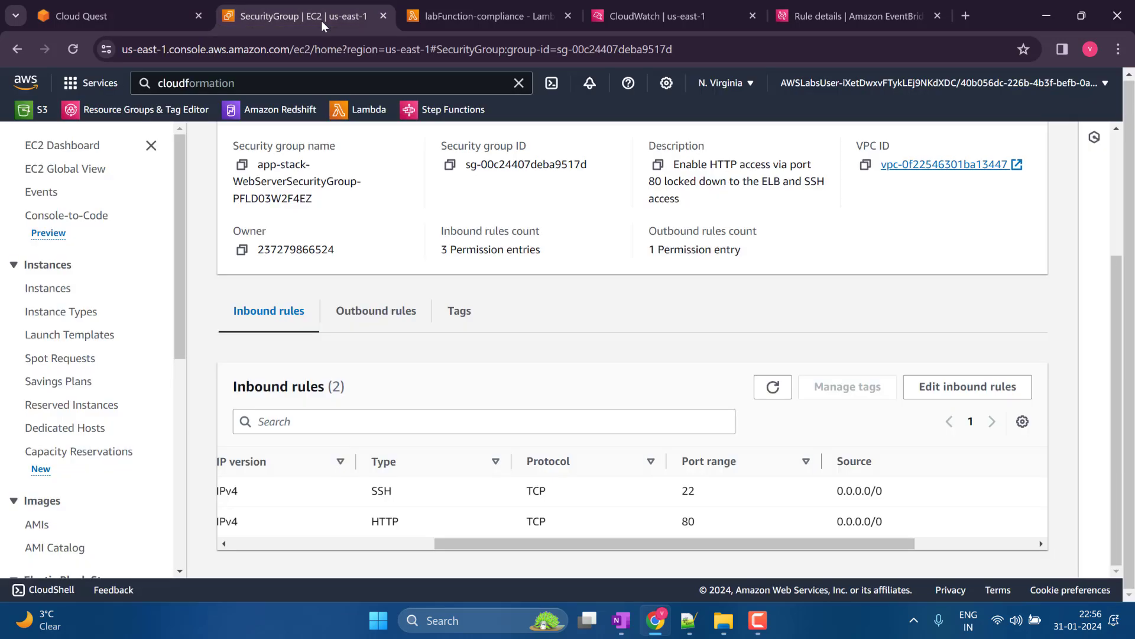
scroll(225, 324, "up", 3)
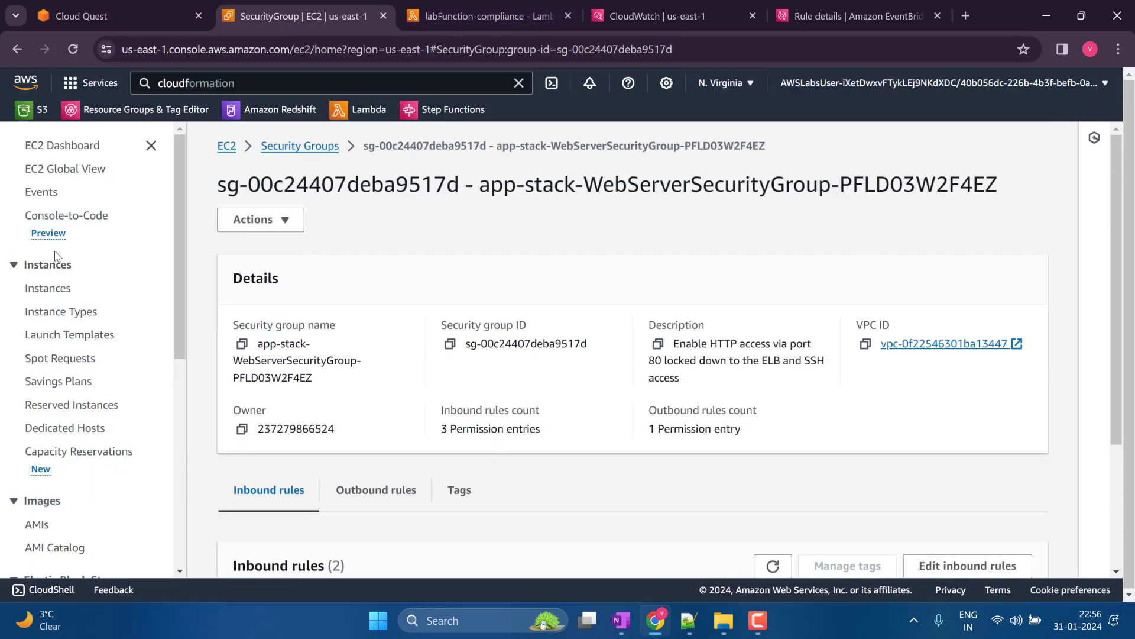
left_click(75, 149)
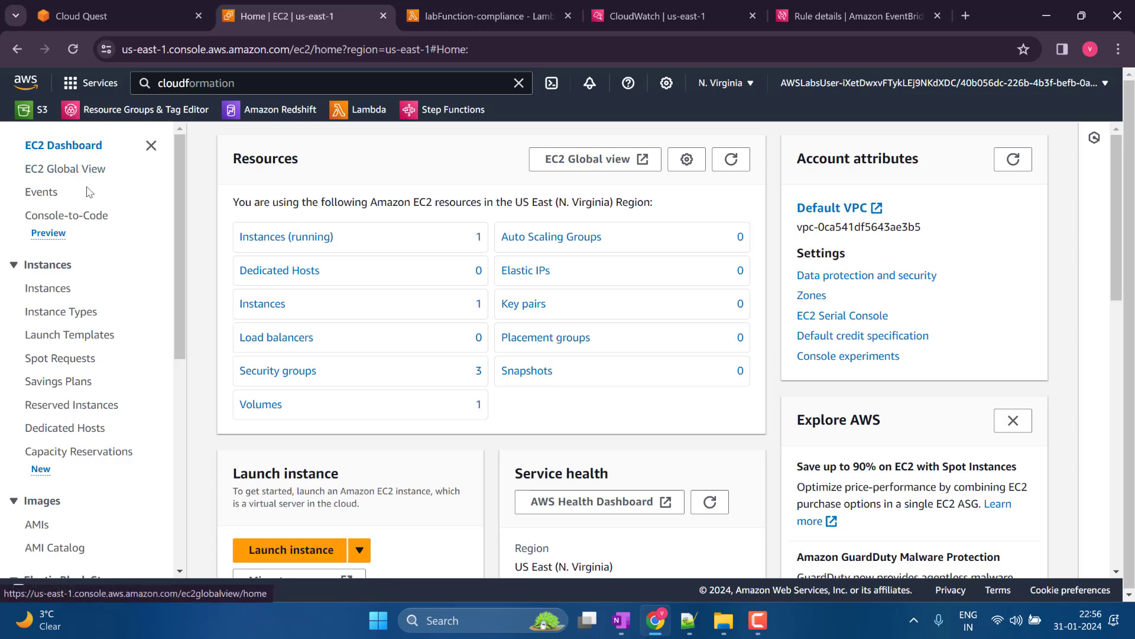
scroll(89, 190, "down", 5)
scroll(89, 190, "up", 5)
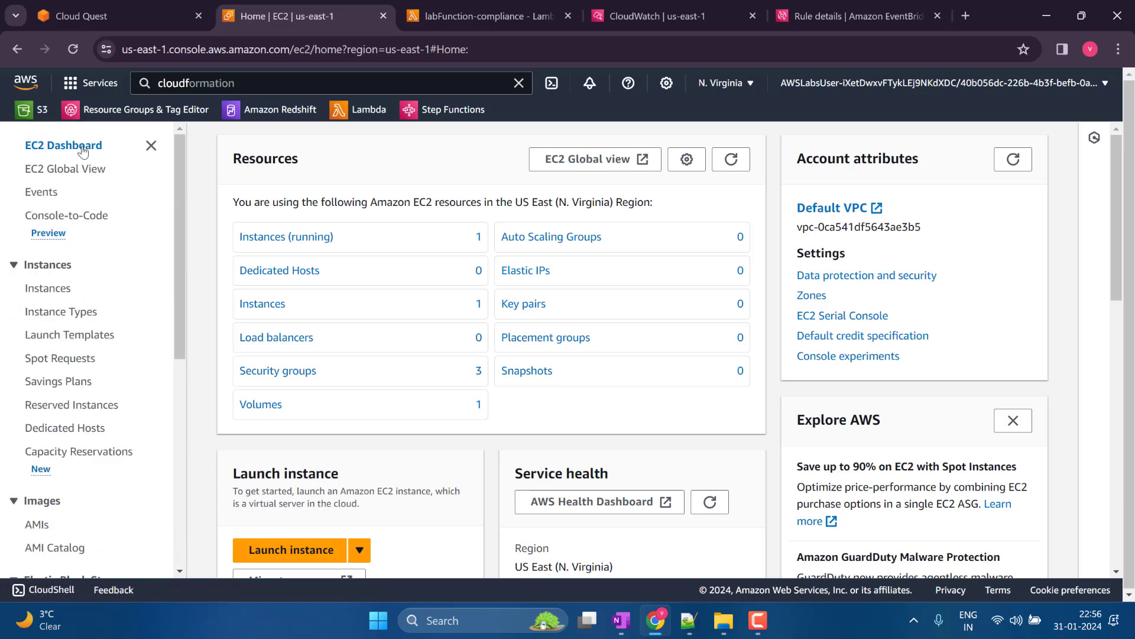
left_click(295, 235)
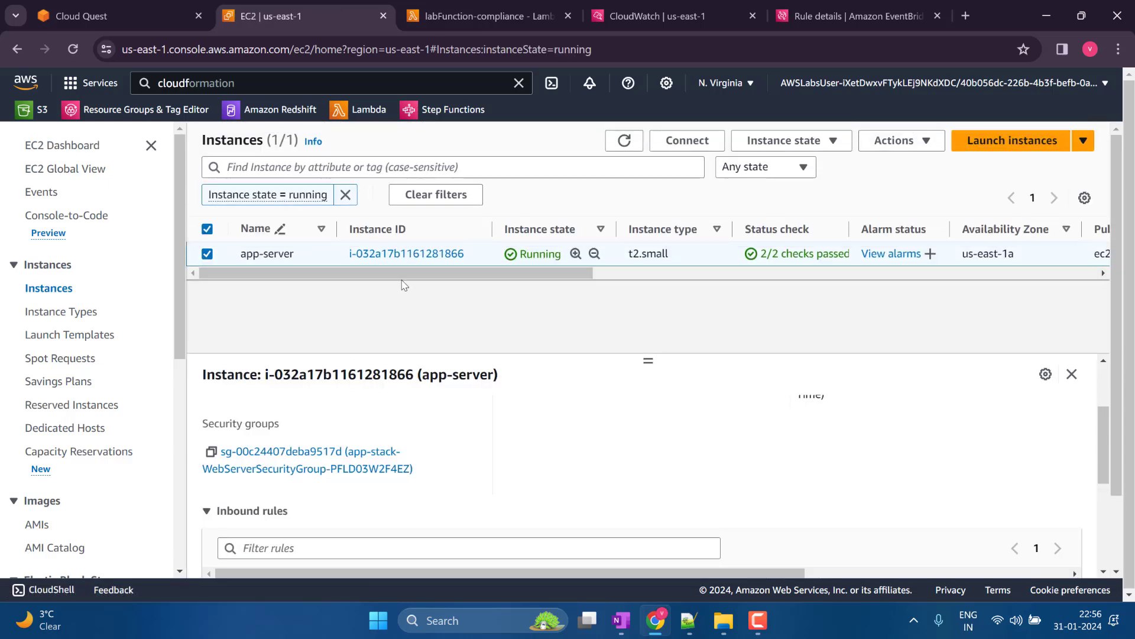
scroll(529, 388, "down", 2)
scroll(446, 447, "up", 4)
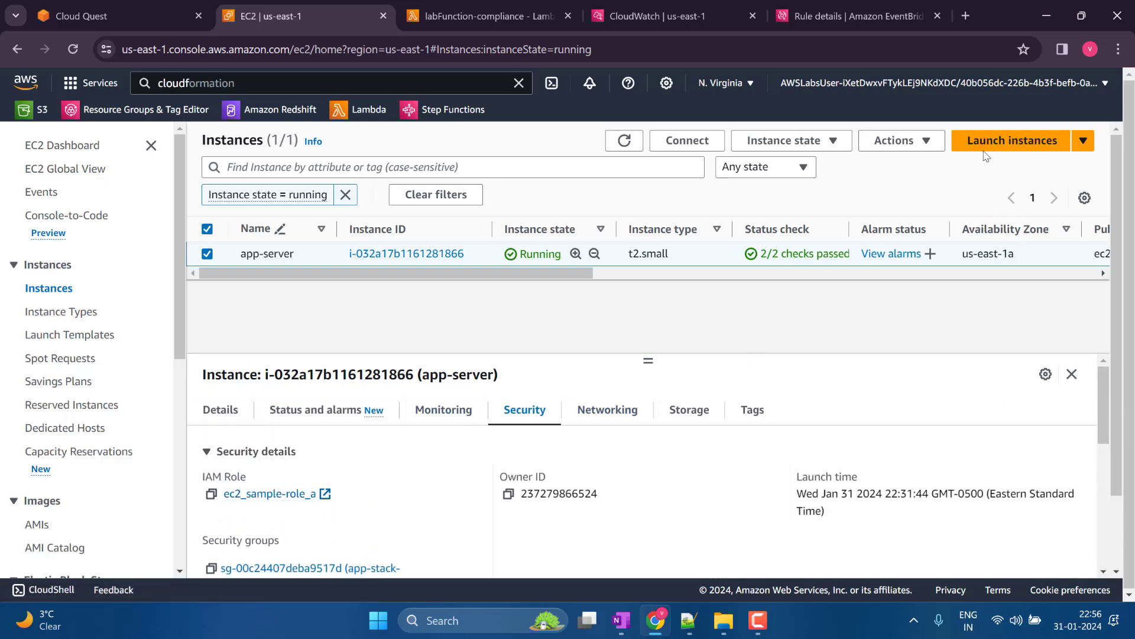
Detach the IAM role from the app-server instance by setting it to No IAM Role and confirming with Detach
left_click(896, 140)
mouse_move(929, 279)
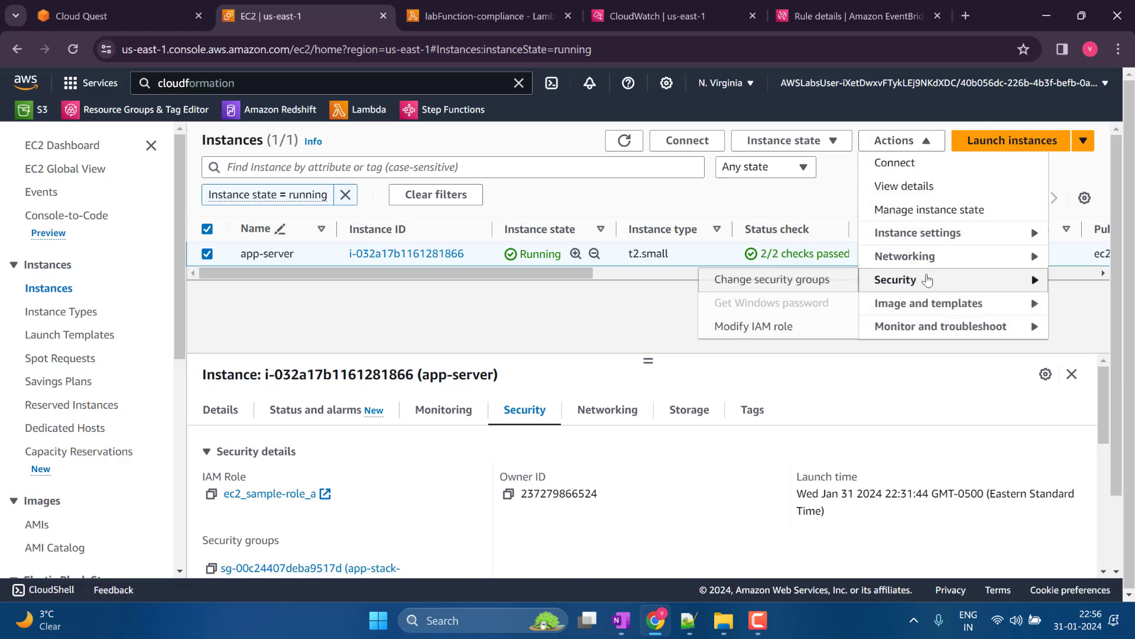
left_click(767, 326)
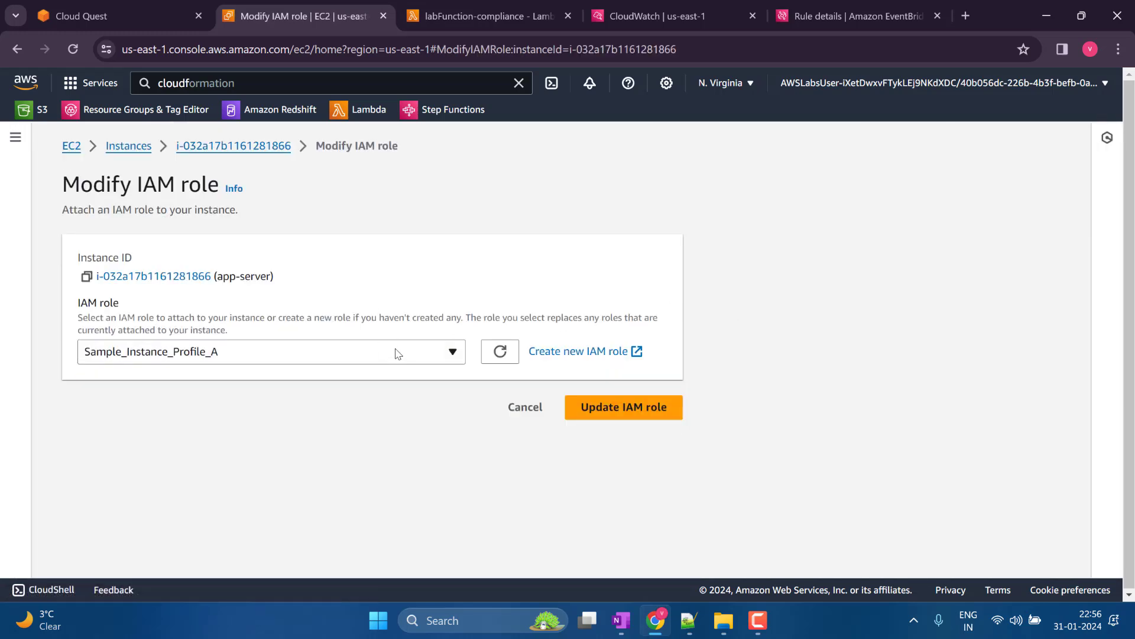
left_click(398, 359)
left_click(278, 407)
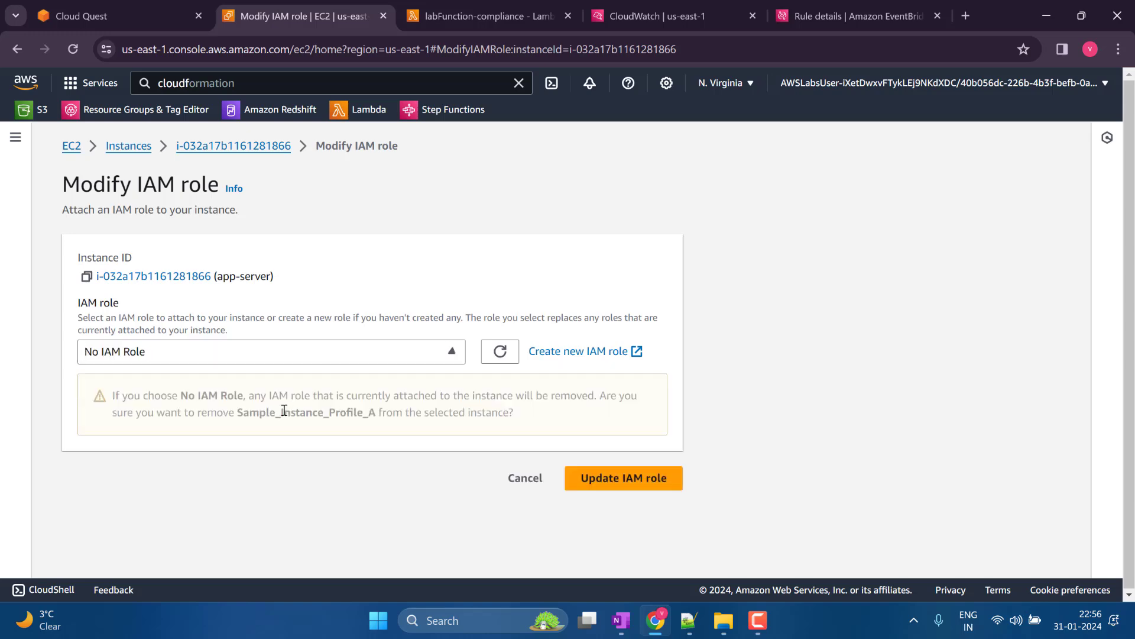
left_click(641, 481)
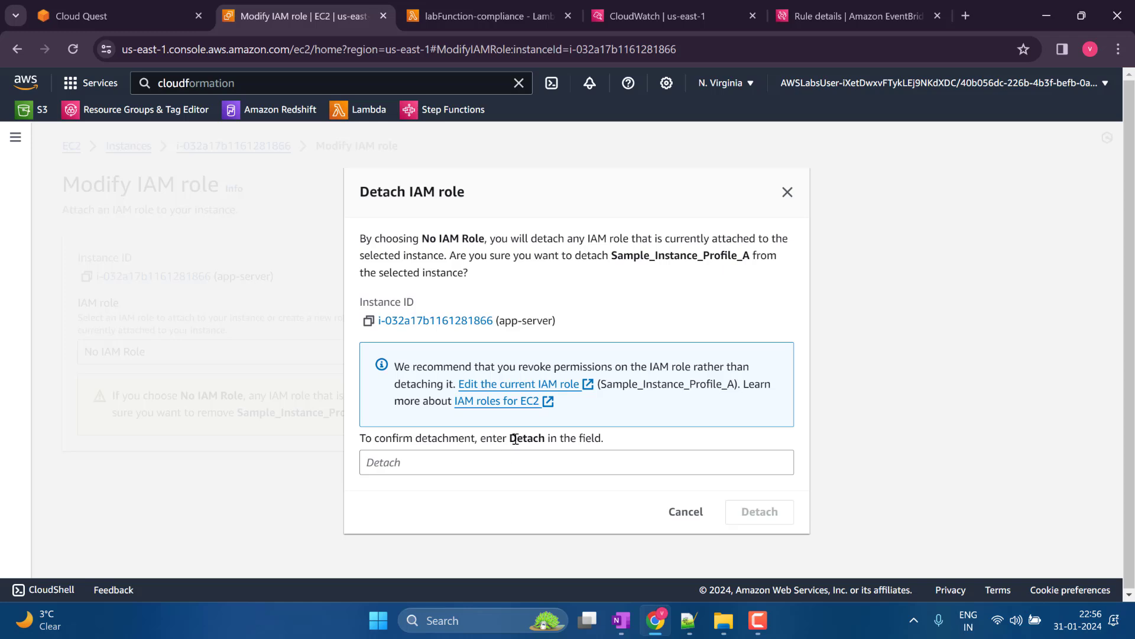
left_click_drag(515, 439, 545, 439)
key("ctrl+c")
left_click(532, 456)
key("ctrl+v")
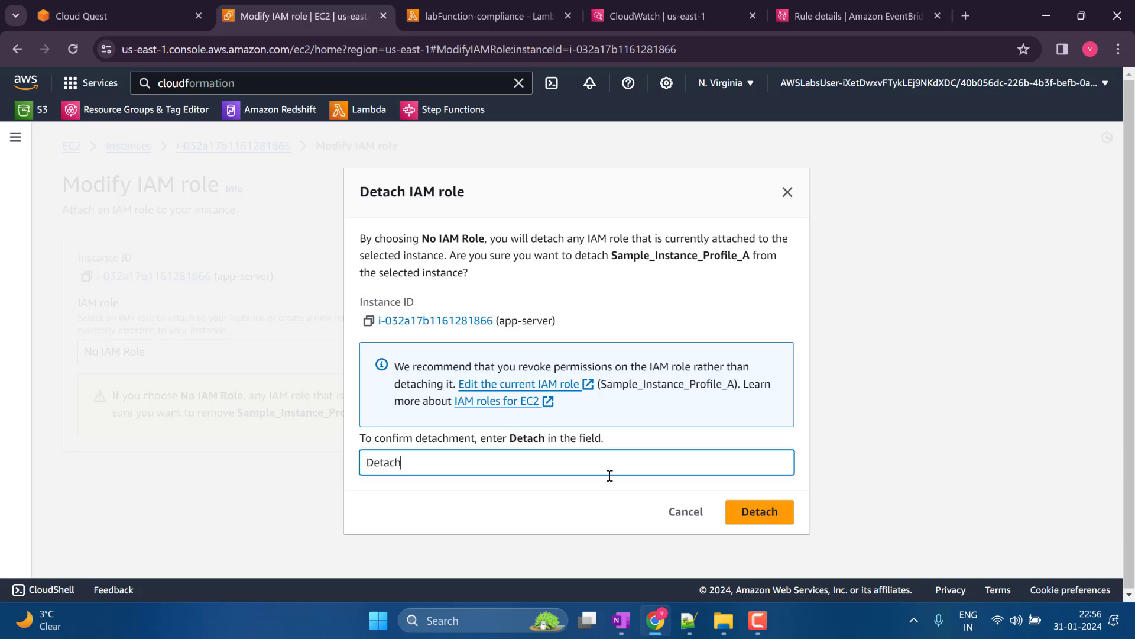
left_click(760, 512)
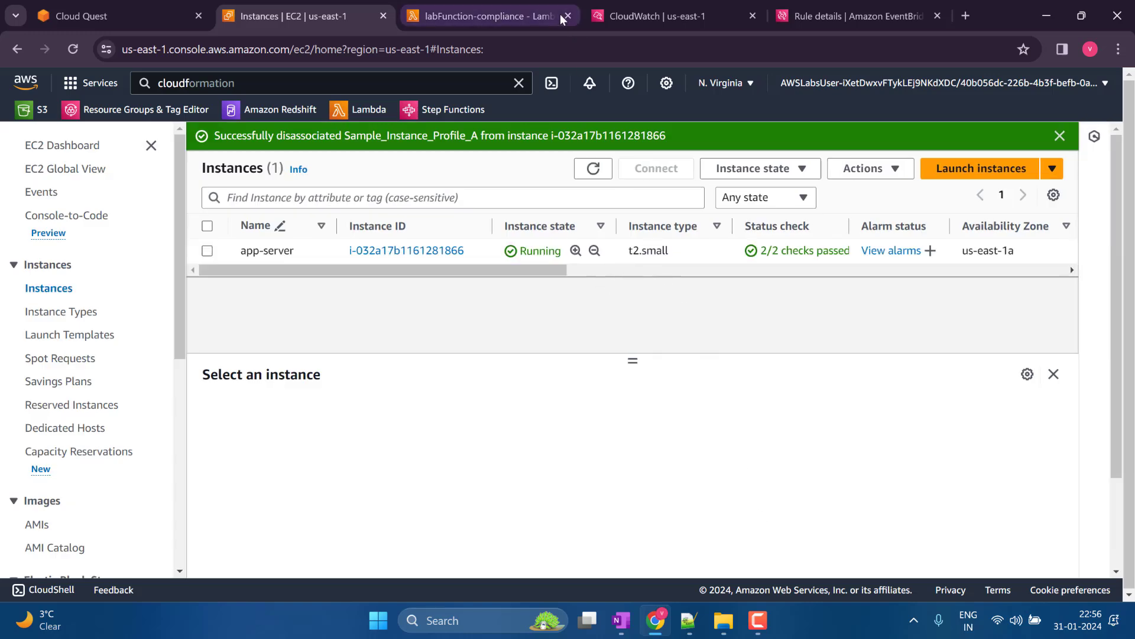
Start a CloudWatch Live Tail session on the currently open labFunction-compliance log stream
left_click(633, 17)
scroll(482, 314, "up", 10)
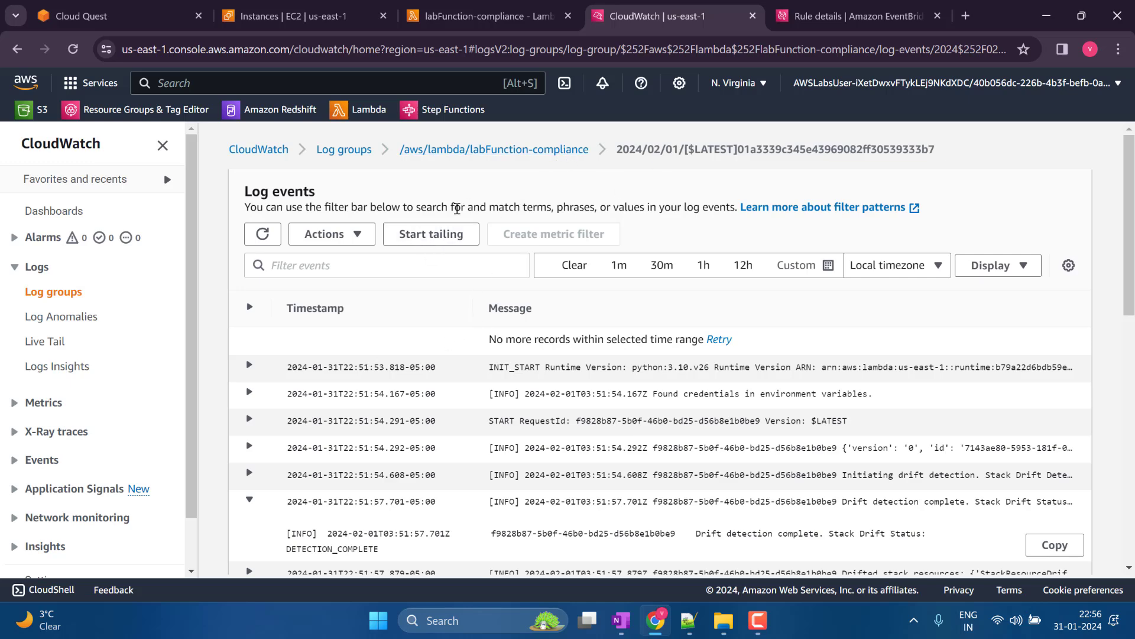
left_click(427, 235)
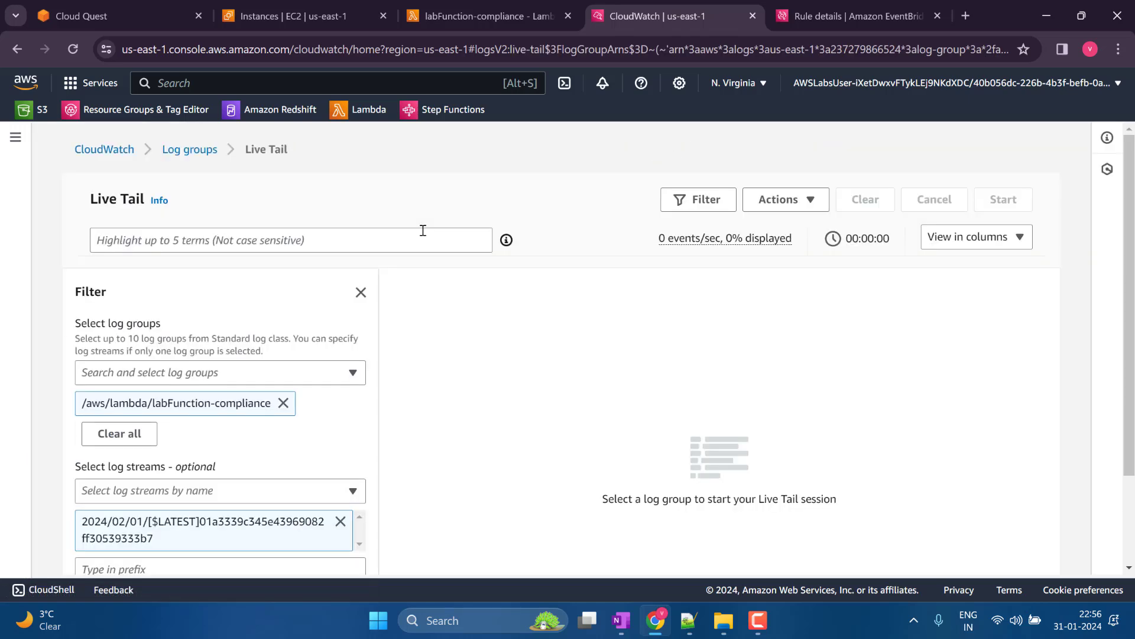
scroll(570, 337, "down", 1)
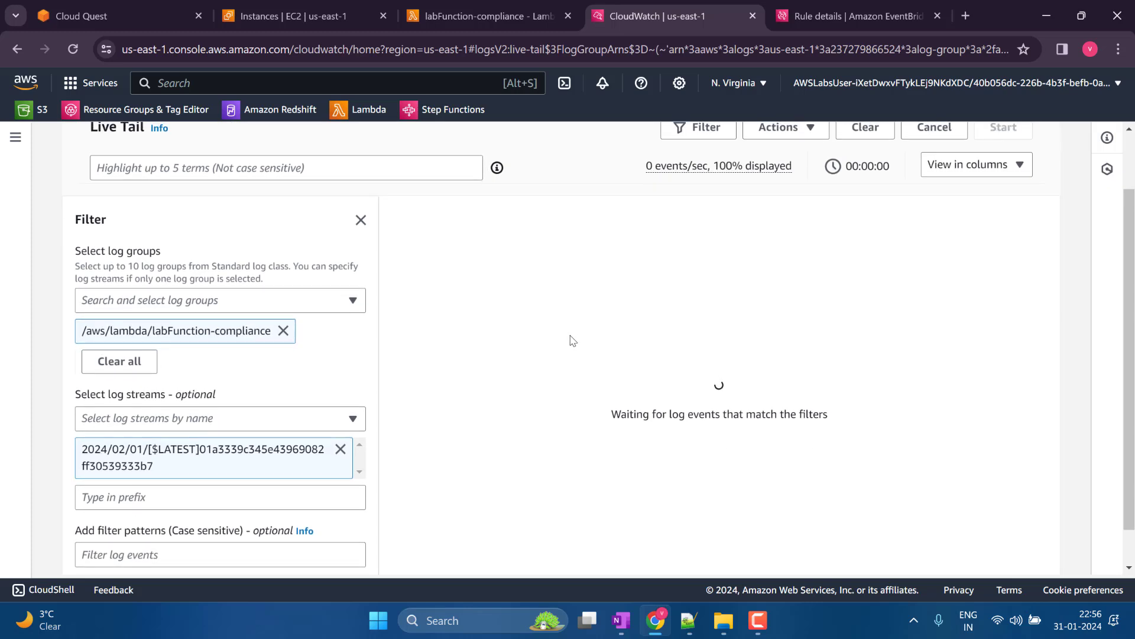
scroll(573, 340, "up", 2)
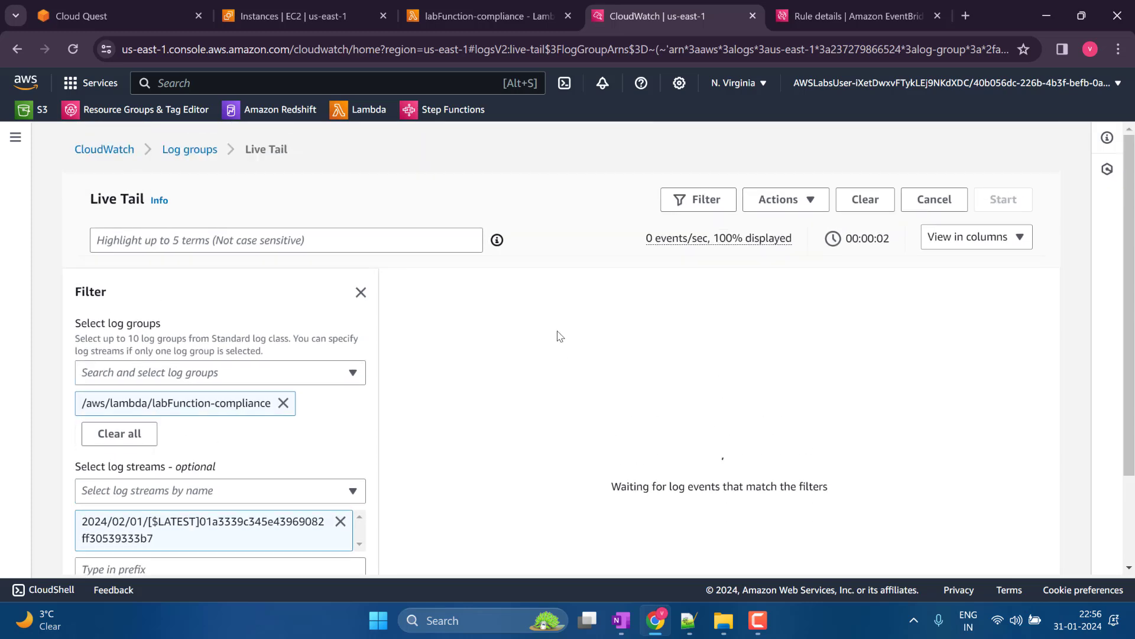
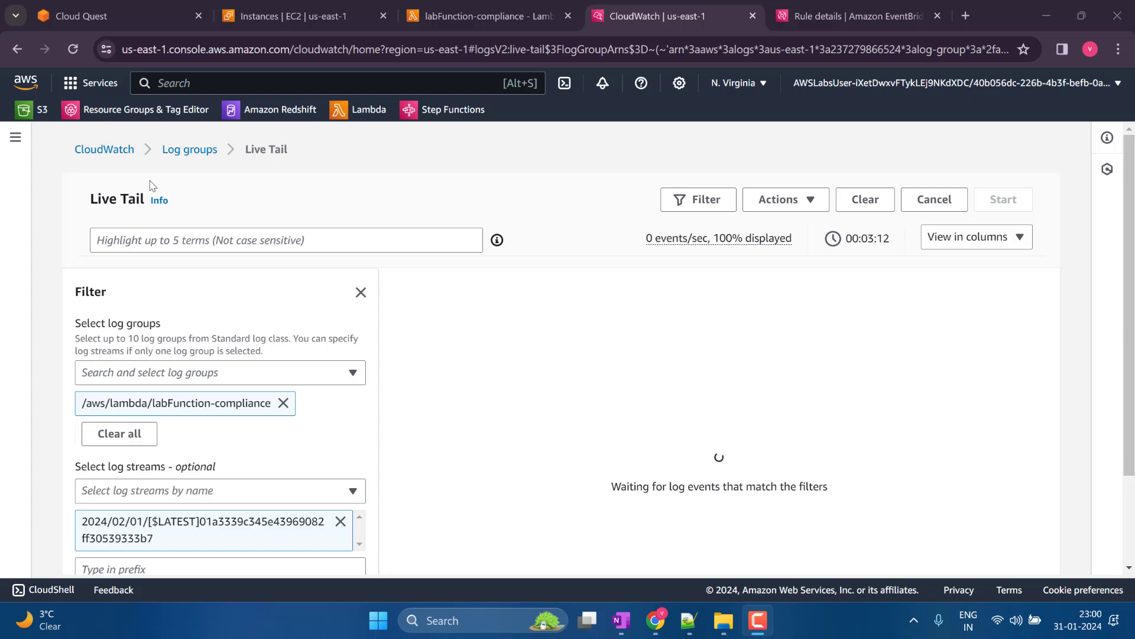
Open the newest log stream of the /aws/lambda/labFunction-compliance log group and examine the first syntax error event
left_click(190, 150)
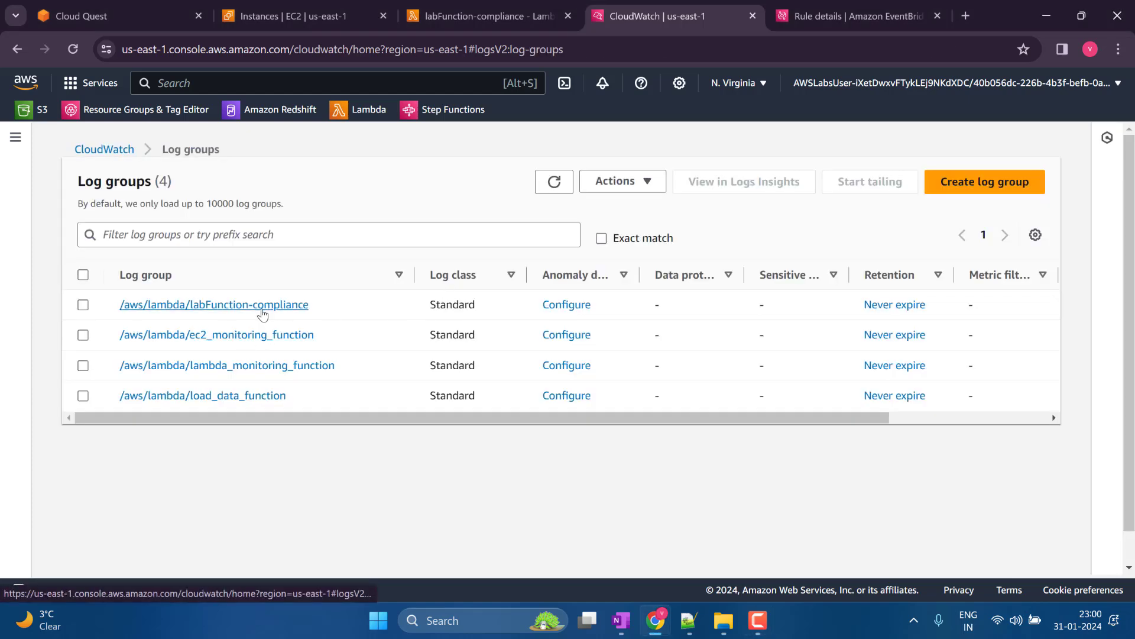
left_click(262, 305)
scroll(355, 320, "down", 3)
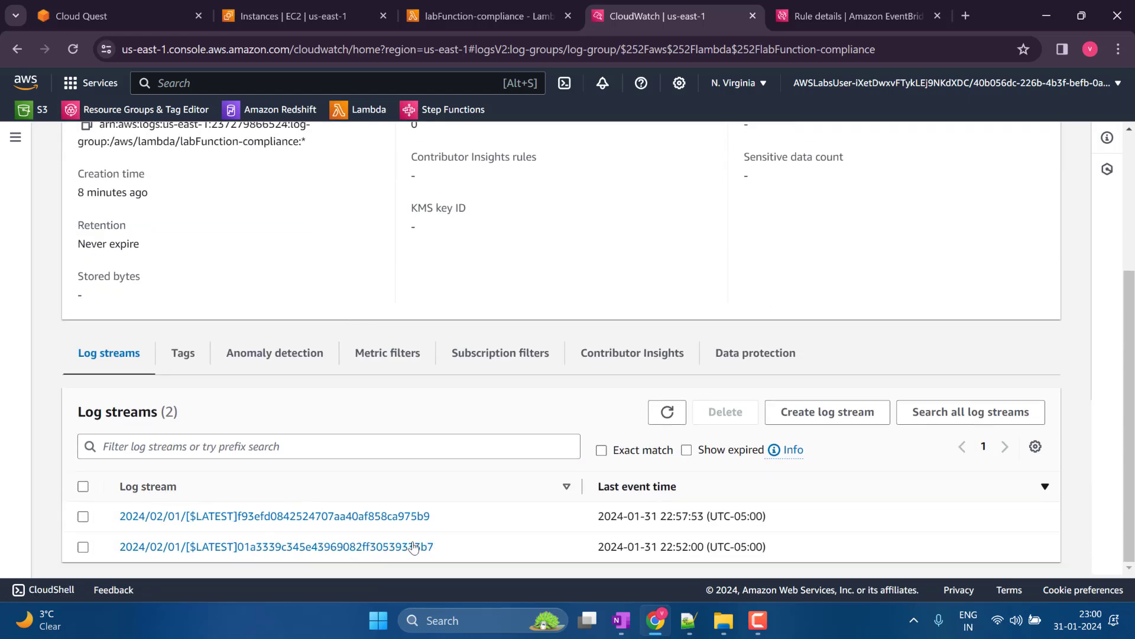
left_click(392, 517)
scroll(451, 408, "down", 1)
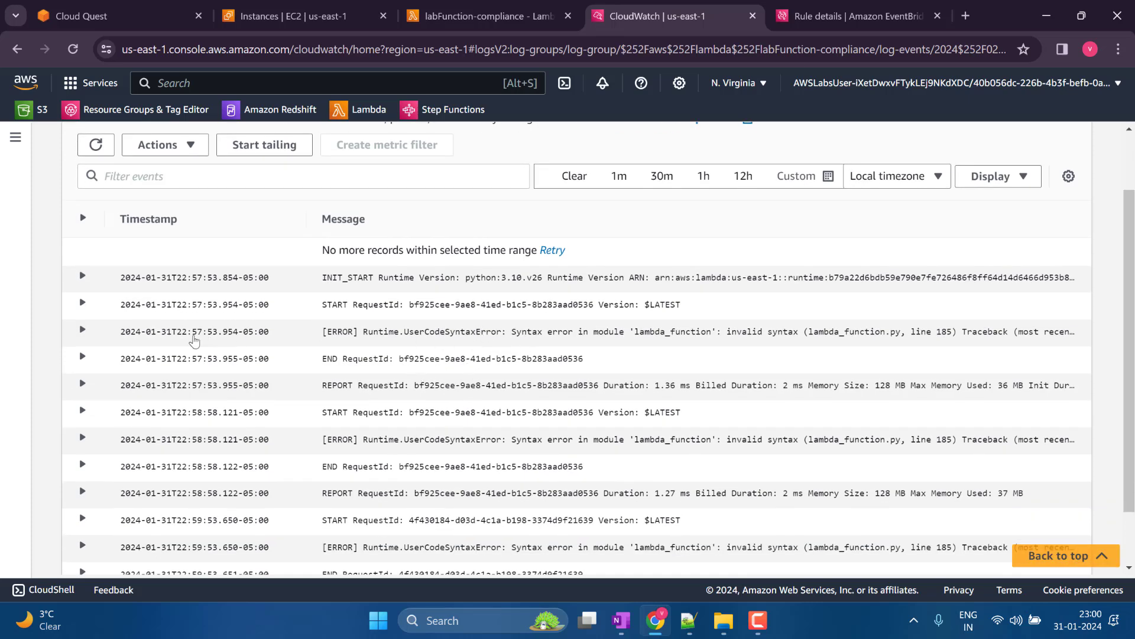
left_click(83, 330)
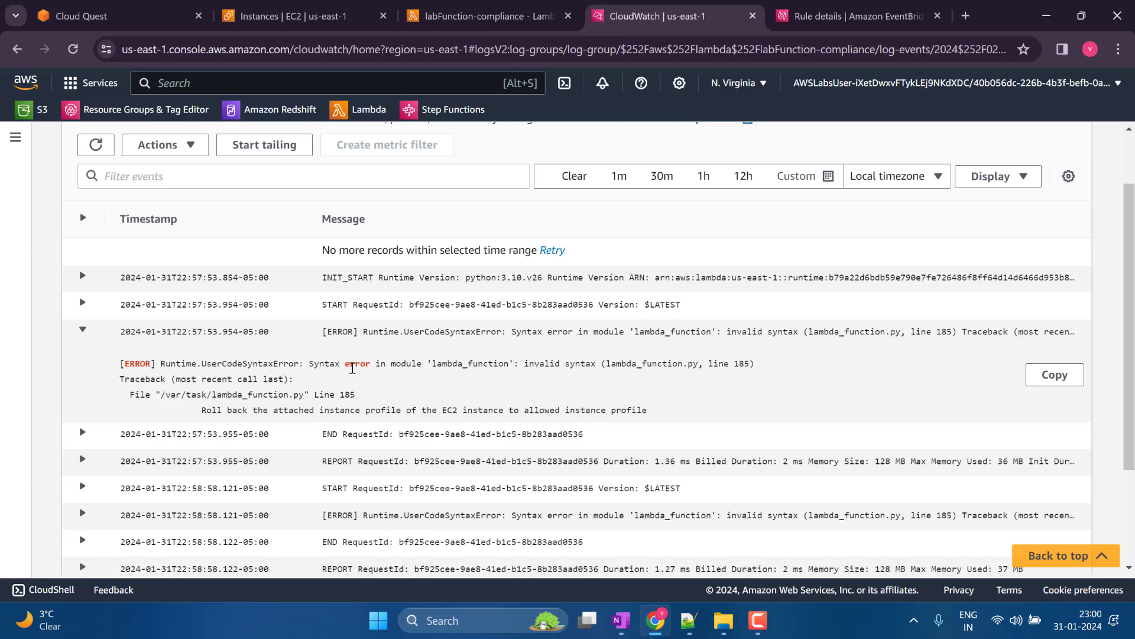
left_click_drag(197, 410, 569, 409)
In the labFunction-compliance code, turn line 185 back into a comment by adding # before "Roll back the attached instance profile"
left_click(503, 16)
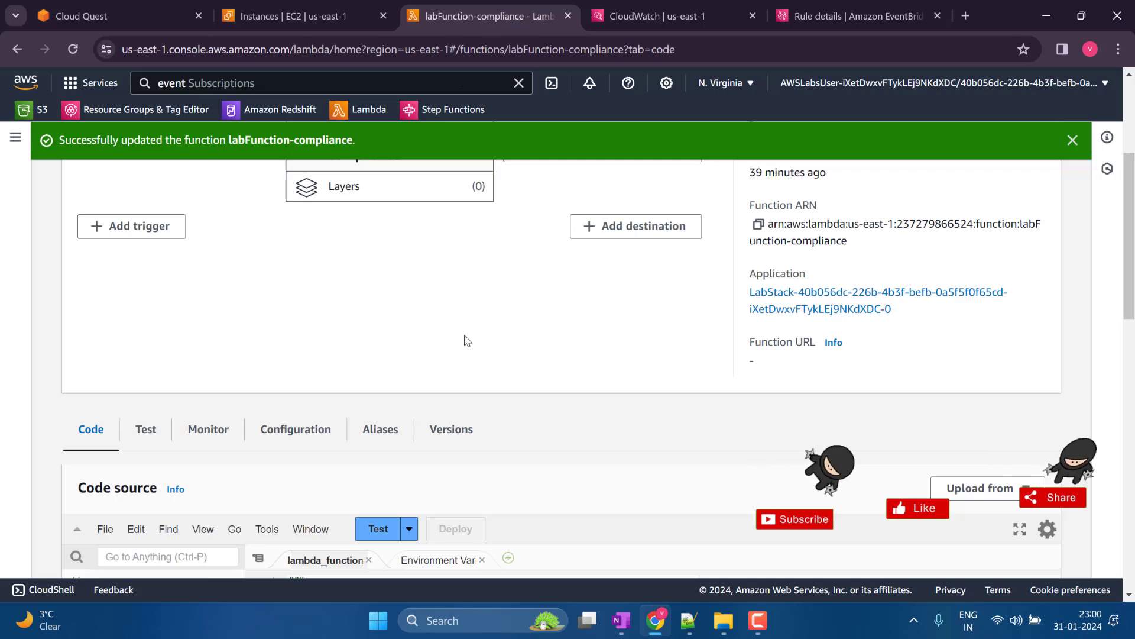
scroll(462, 336, "down", 6)
scroll(459, 336, "down", 20)
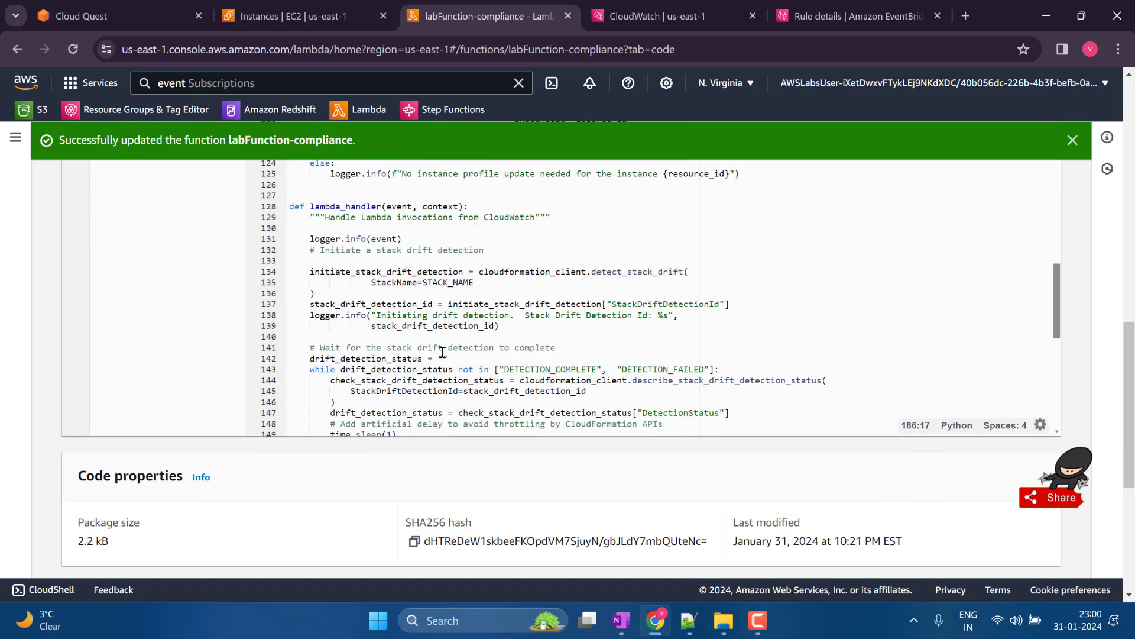
scroll(442, 349, "down", 5)
scroll(101, 380, "up", 5)
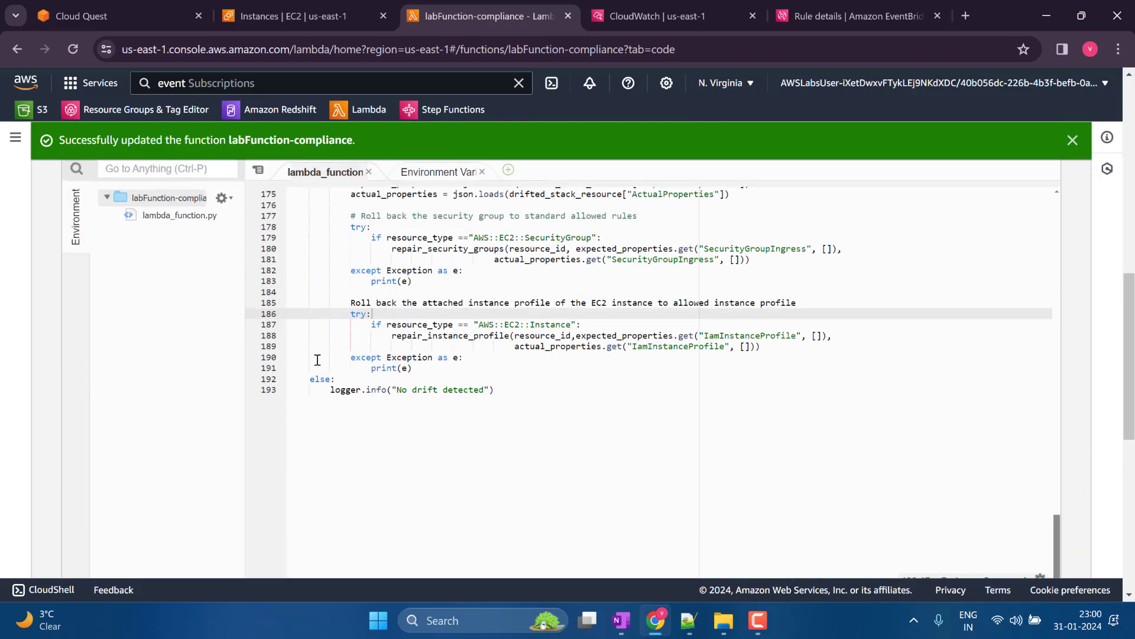
left_click(349, 302)
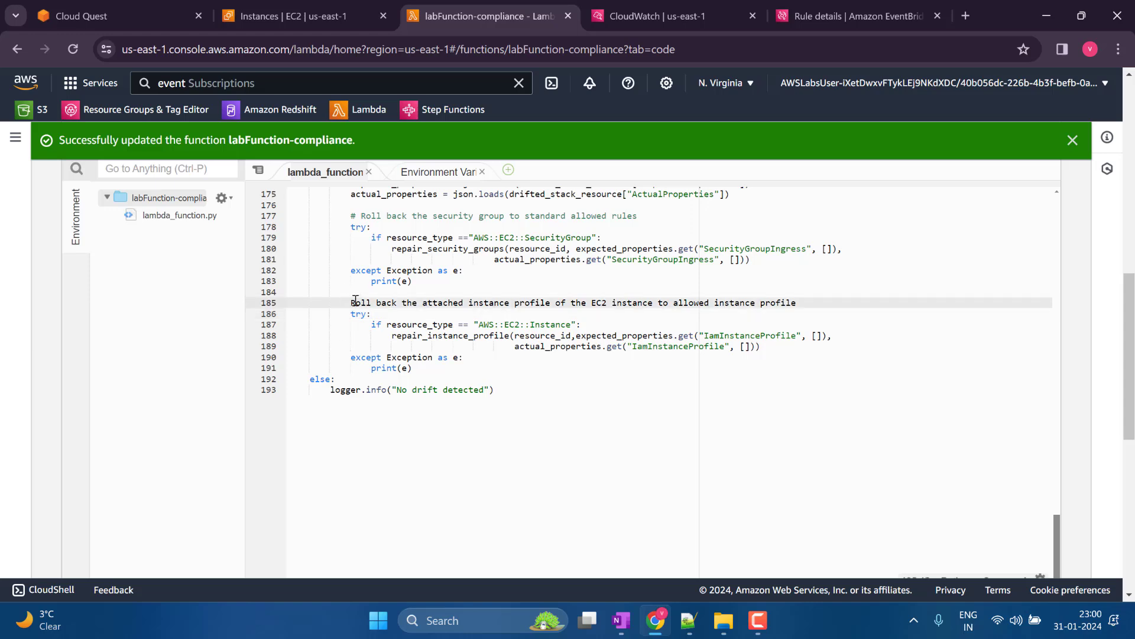
type("#")
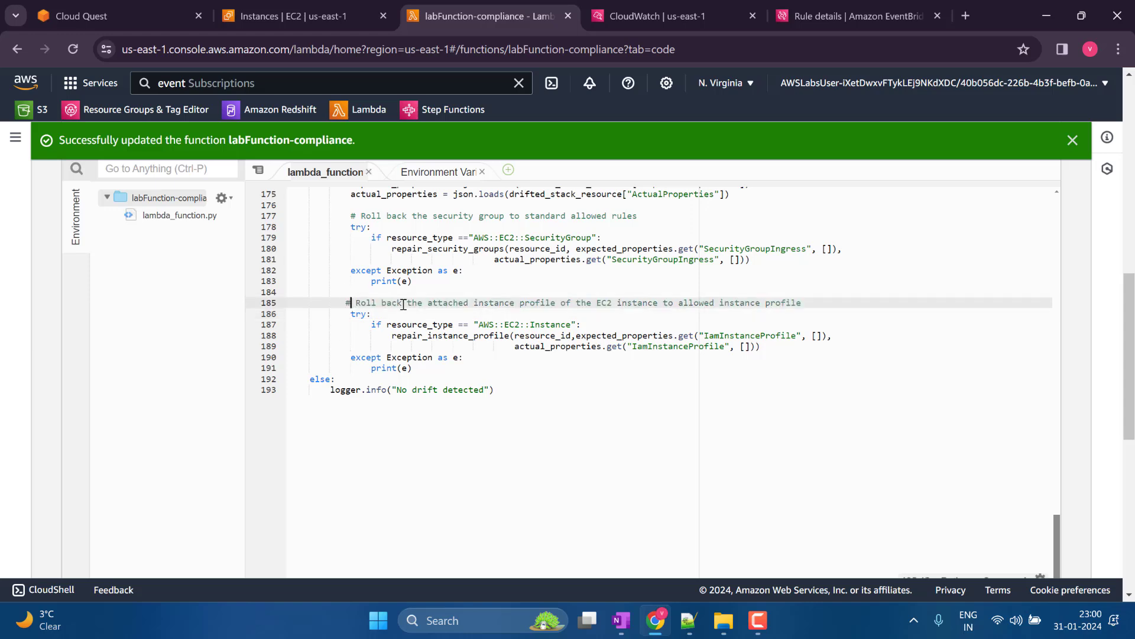
left_click(415, 314)
Deploy the corrected labFunction-compliance code
scroll(324, 303, "up", 7)
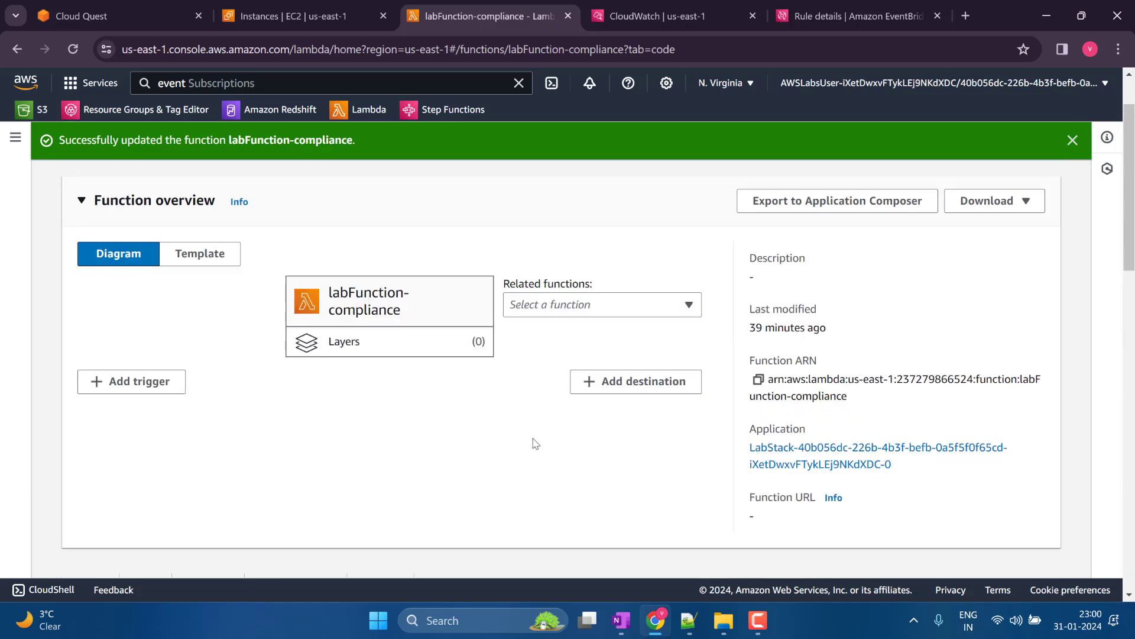
scroll(532, 443, "down", 4)
left_click(462, 299)
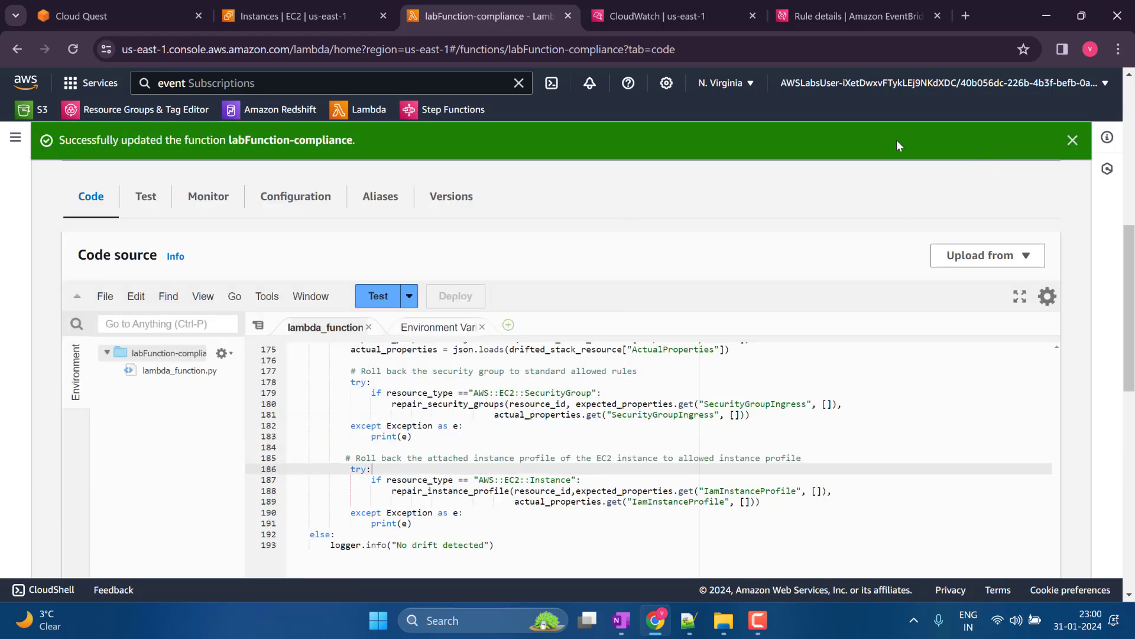
Return to the /aws/lambda/labFunction-compliance log group in CloudWatch and refresh its log streams until a new stream is listed
left_click(703, 8)
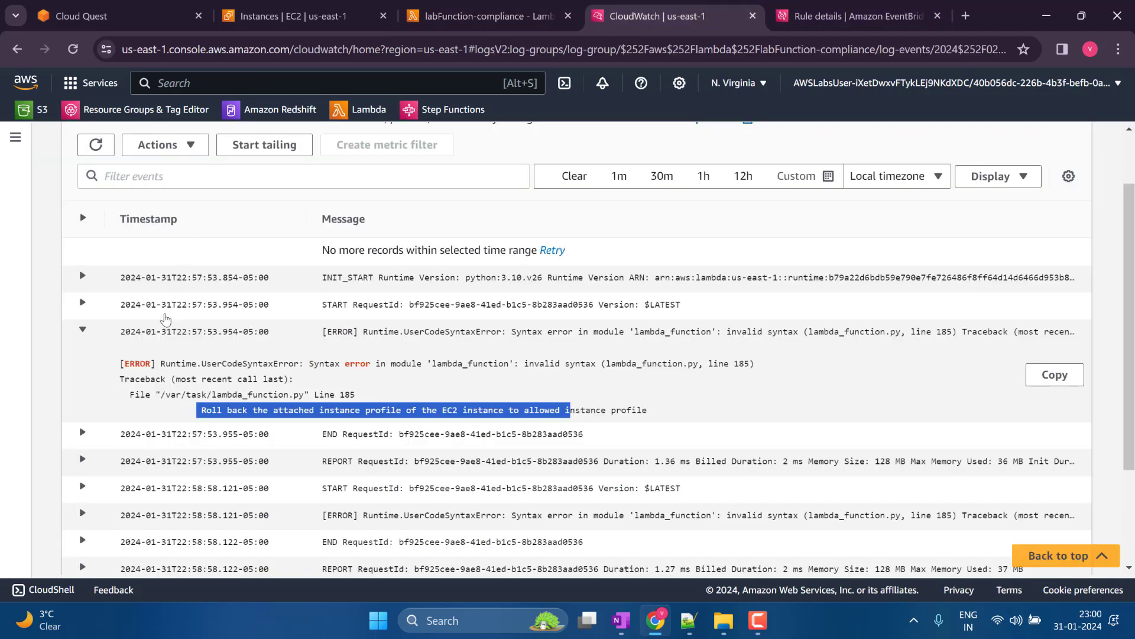
scroll(245, 148, "up", 2)
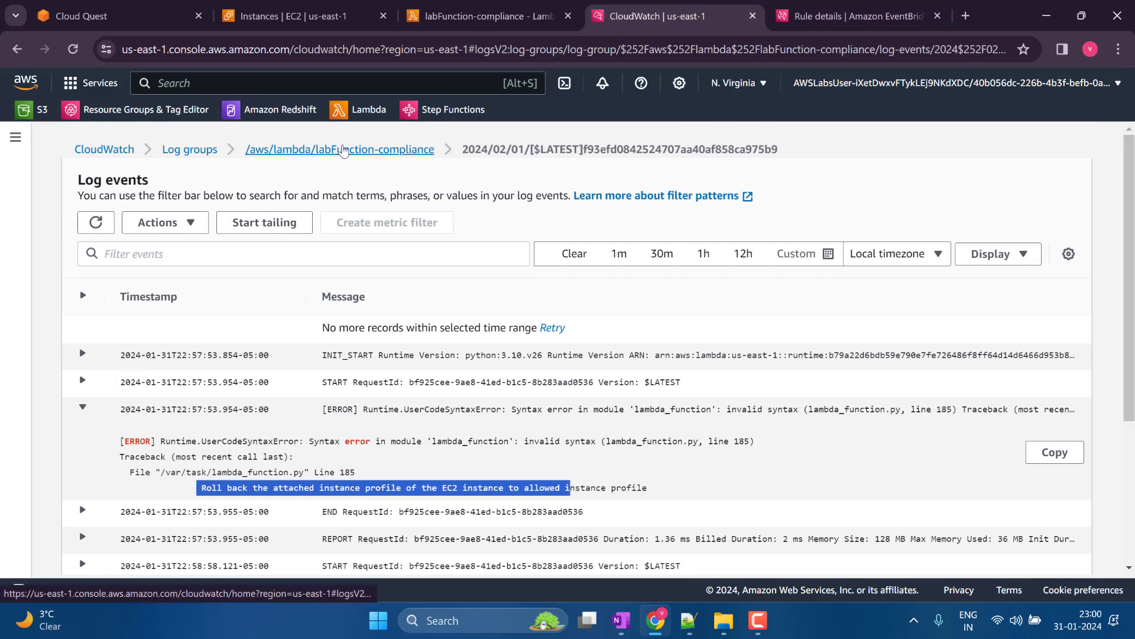
left_click(340, 150)
scroll(348, 272, "down", 3)
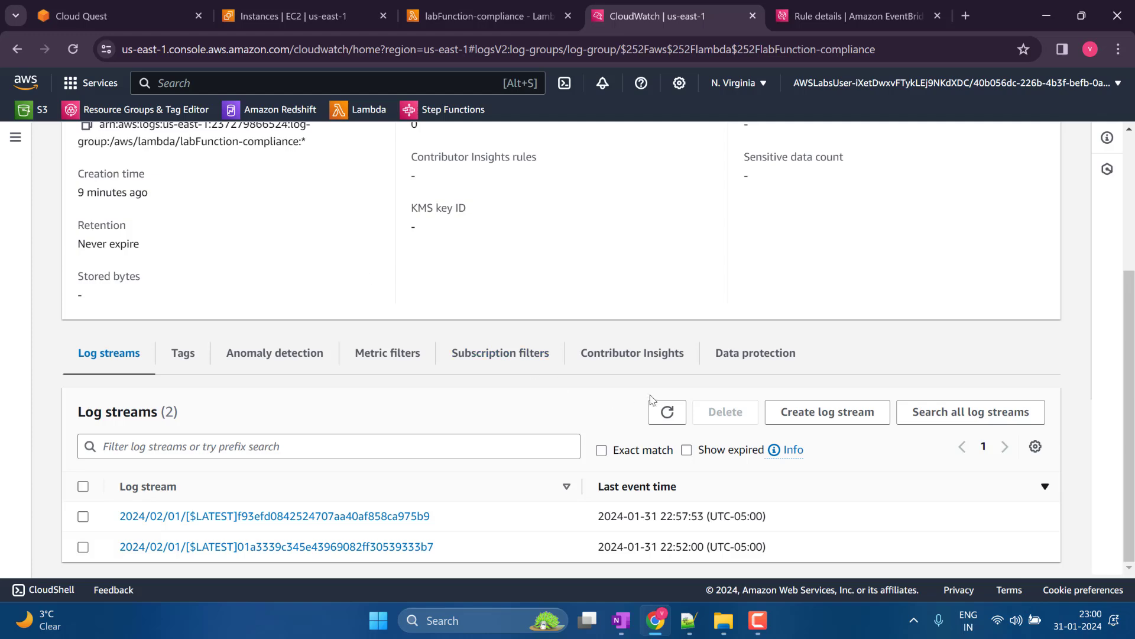
left_click(655, 412)
left_click(665, 416)
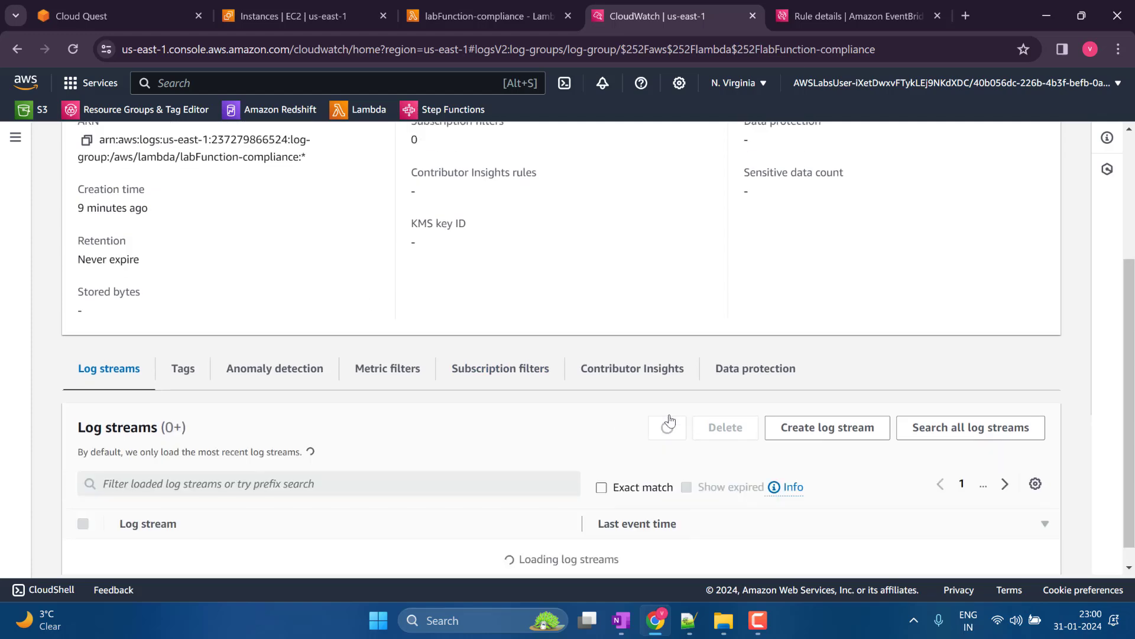
left_click(671, 415)
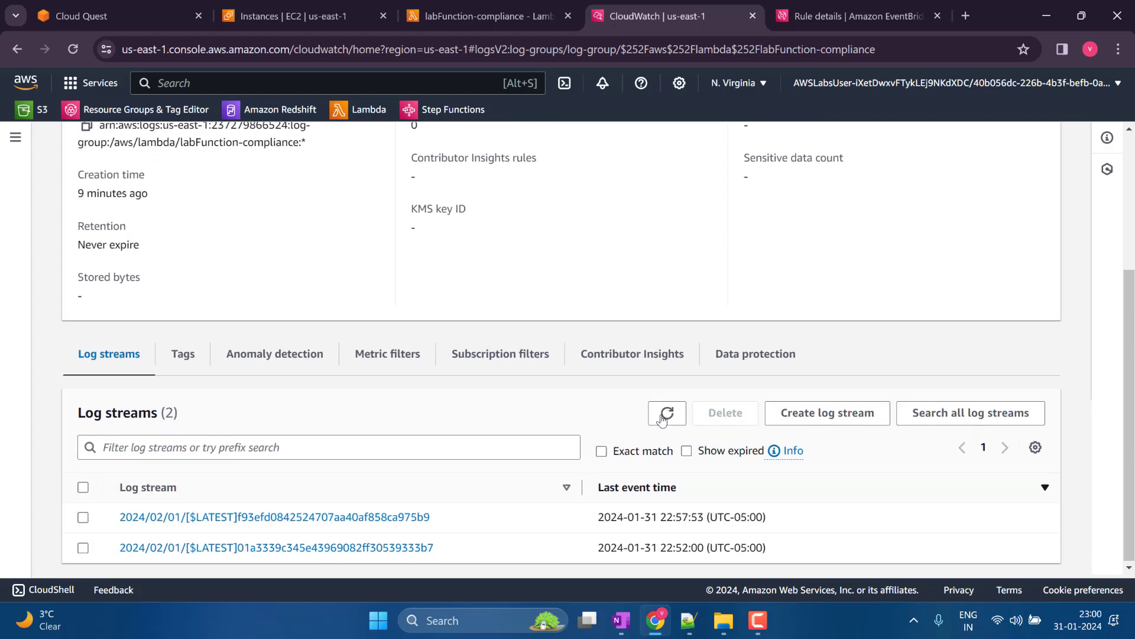
left_click(673, 416)
left_click(673, 418)
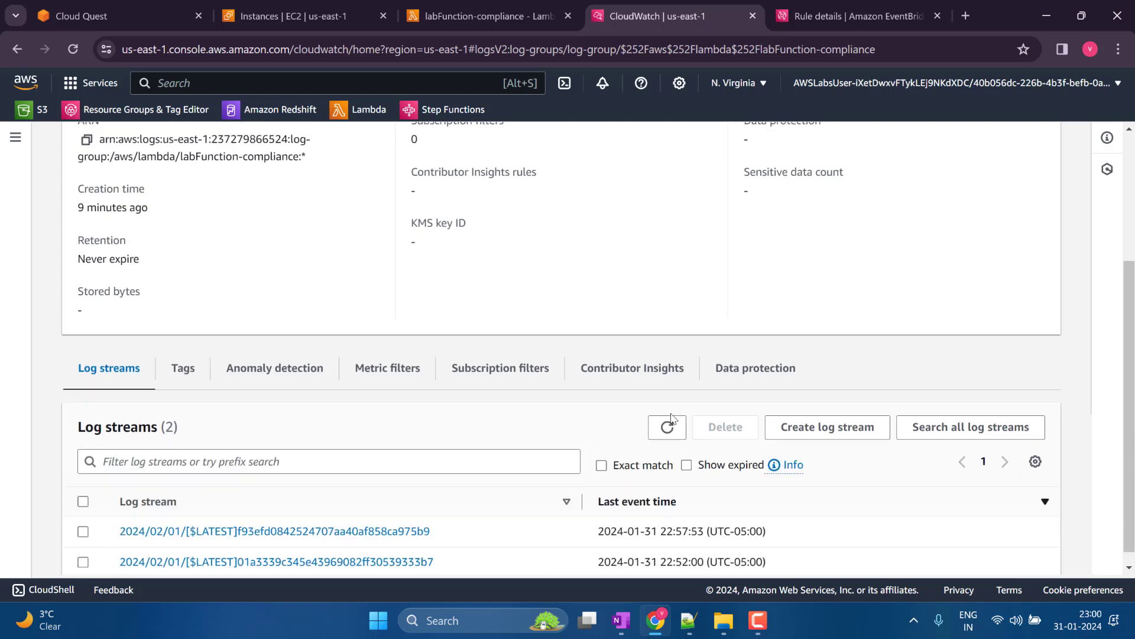
left_click(661, 415)
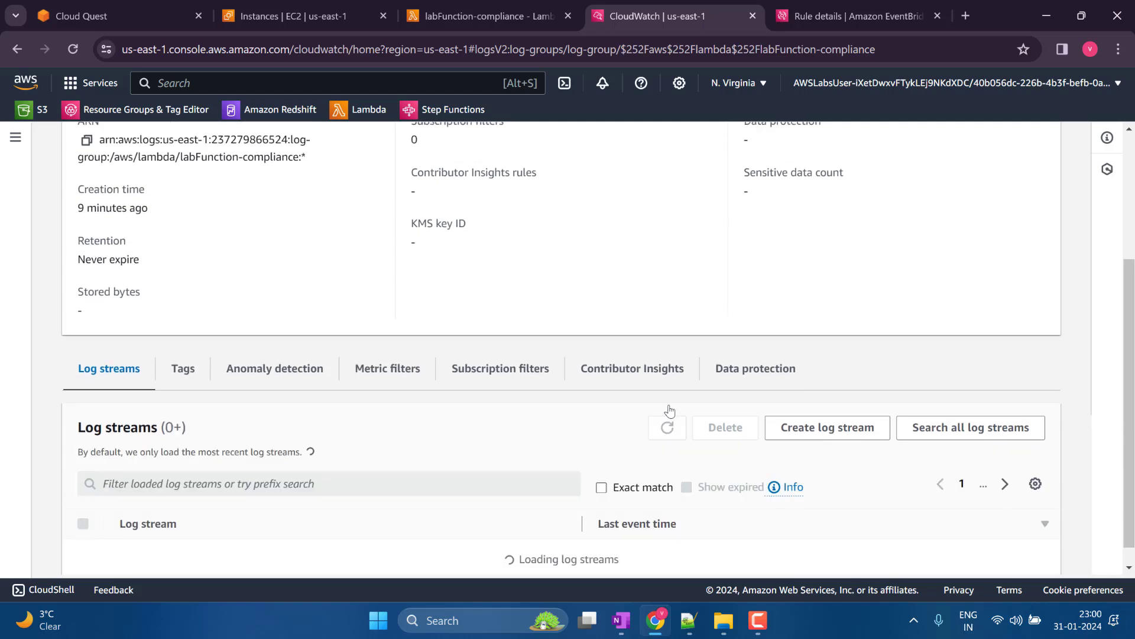
left_click(668, 414)
scroll(568, 497, "down", 1)
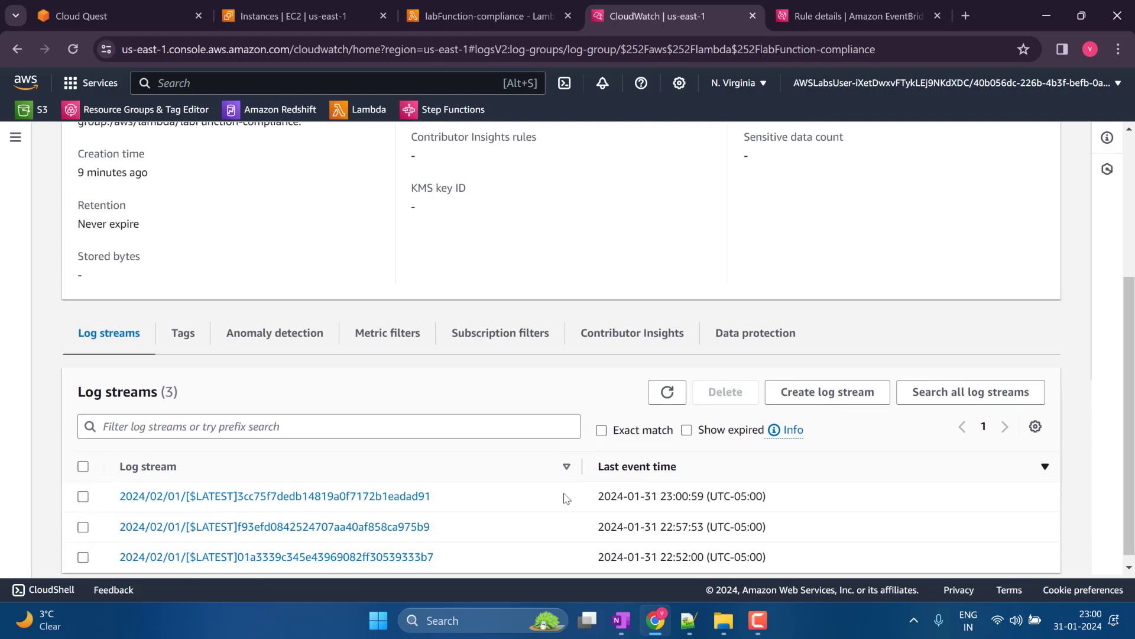
Live-tail the newest labFunction-compliance log stream and examine the drifted stack resources event for the EC2 instance
left_click(409, 485)
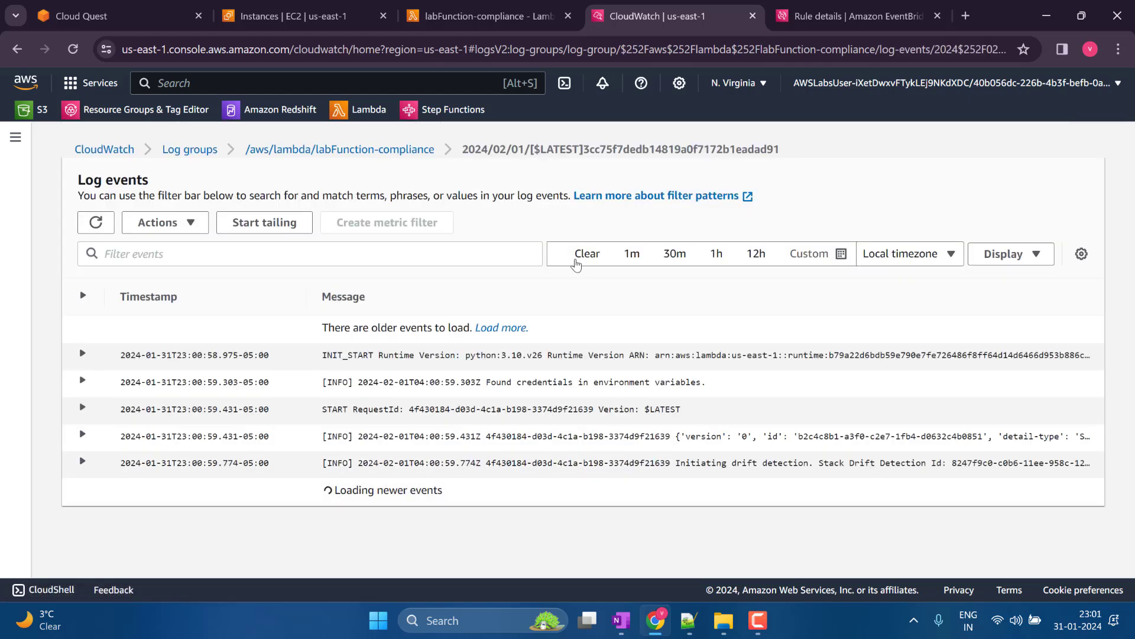
left_click(266, 223)
scroll(456, 326, "down", 2)
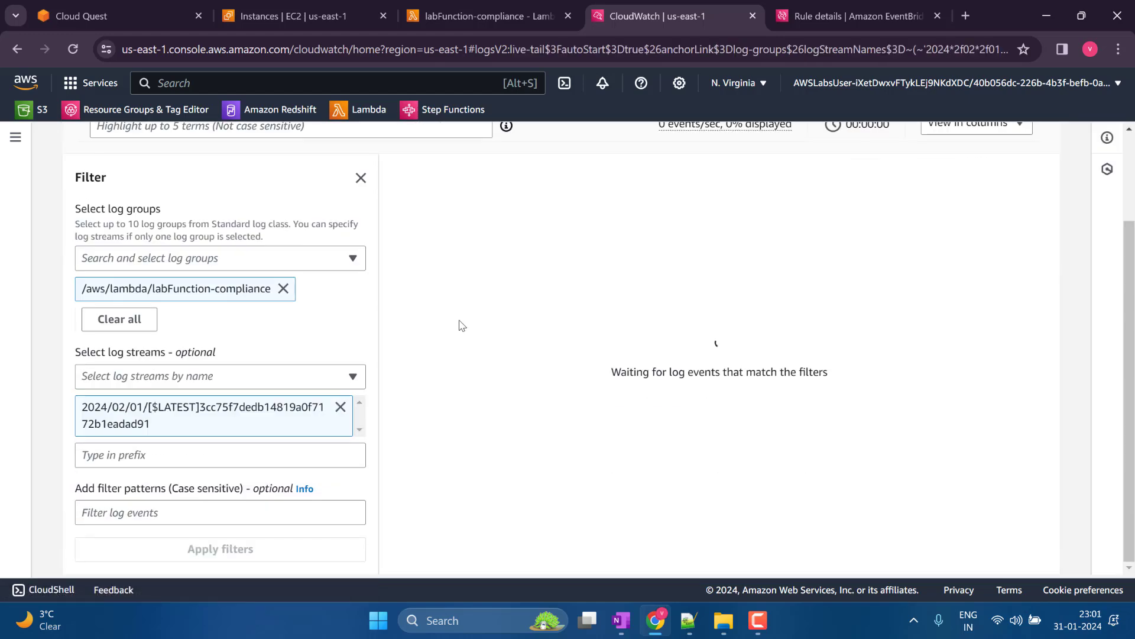
scroll(525, 299, "up", 2)
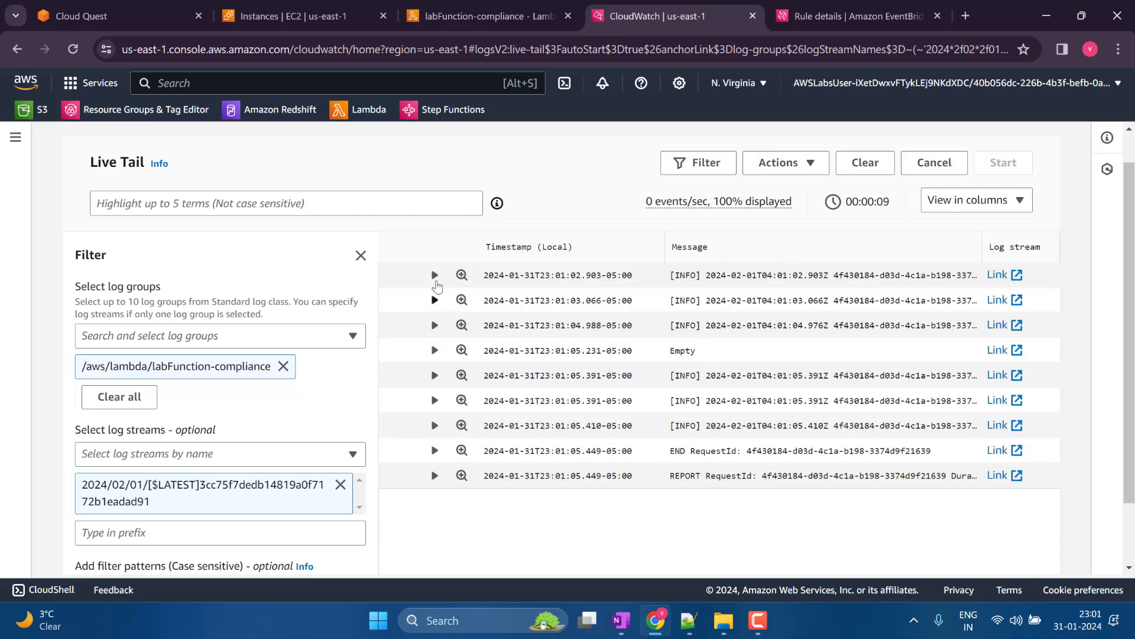
left_click(435, 301)
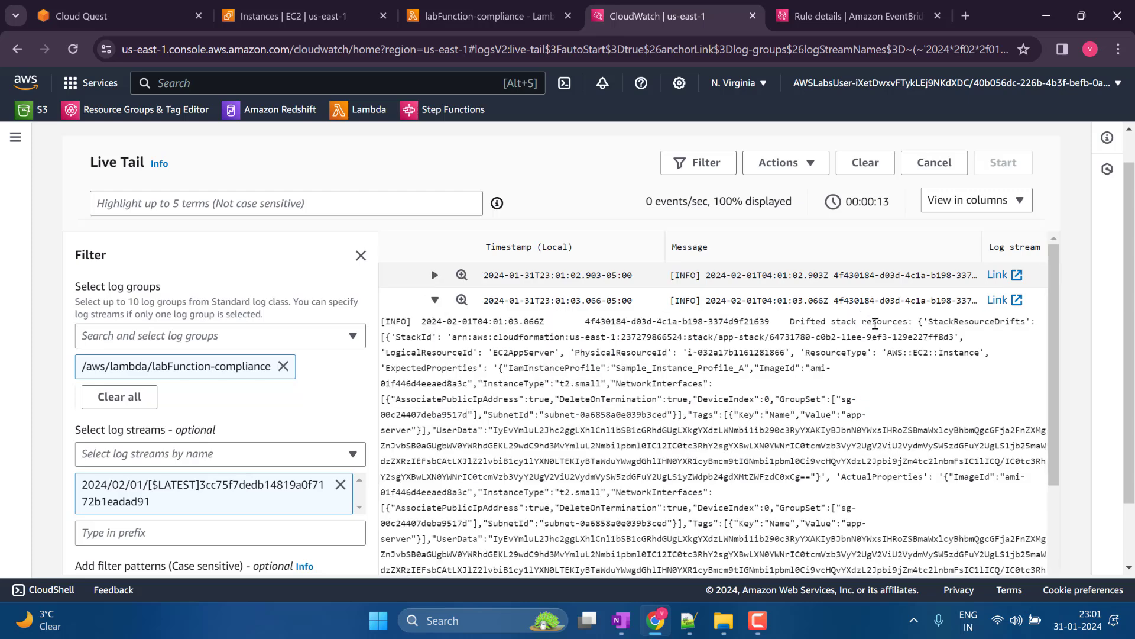
left_click_drag(520, 352, 688, 350)
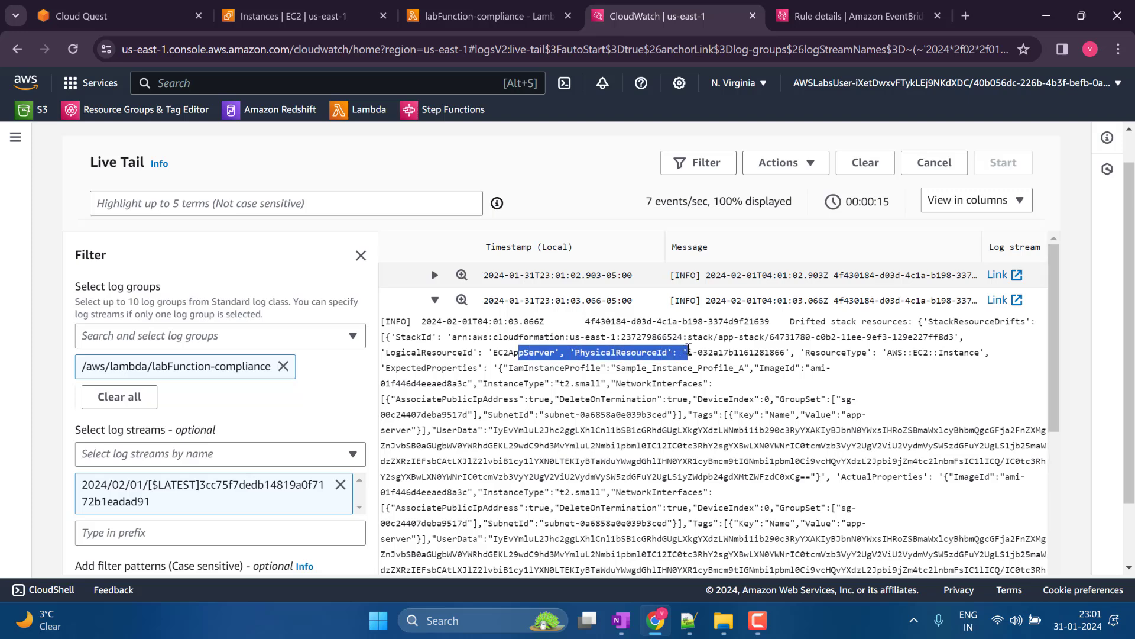
Examine the remaining live-tail events after the EC2 instance's drifted stack resources entry
left_click_drag(800, 370, 764, 384)
scroll(637, 363, "down", 2)
scroll(764, 378, "down", 6)
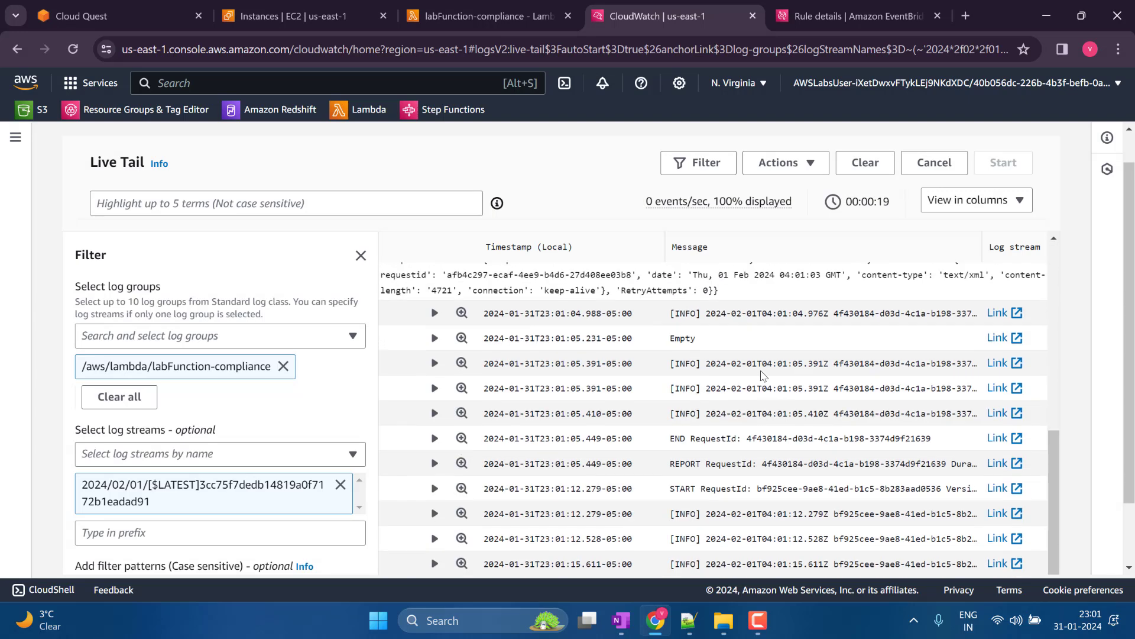
scroll(752, 371, "up", 2)
scroll(750, 370, "down", 5)
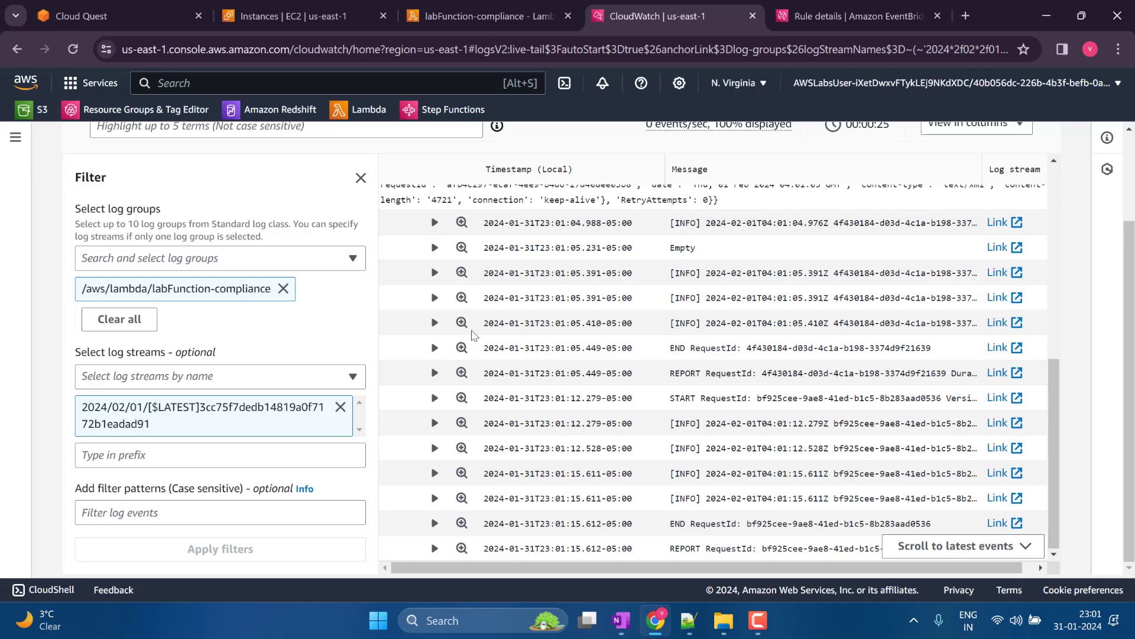
scroll(473, 336, "up", 7)
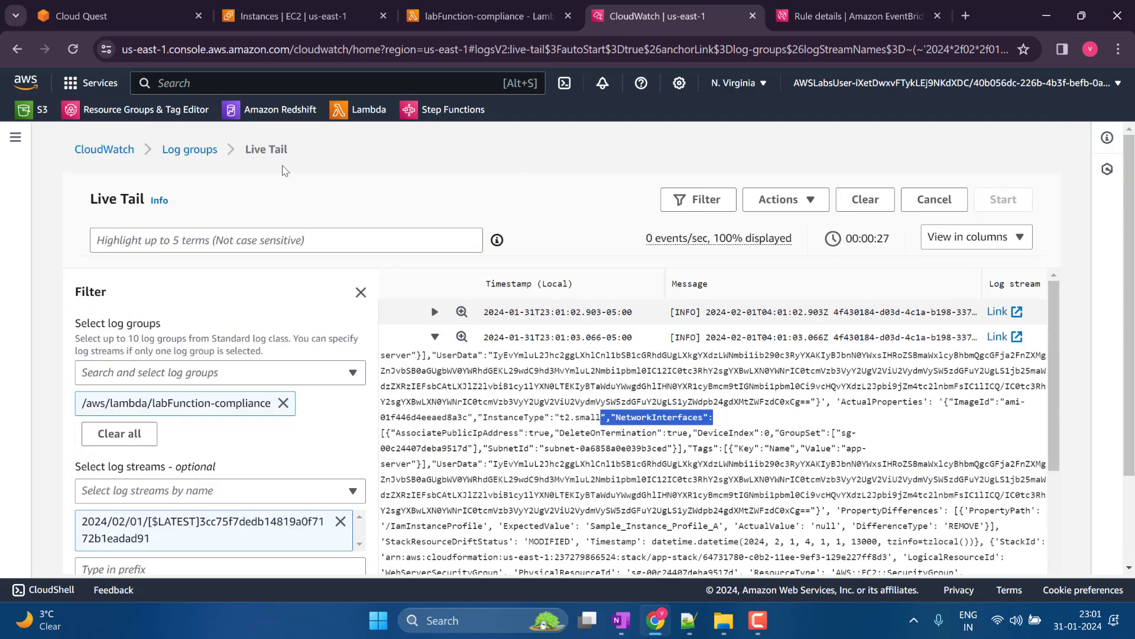
Open the newest log stream of /aws/lambda/labFunction-compliance and examine its drifted stack resources and instance profile events
left_click(214, 149)
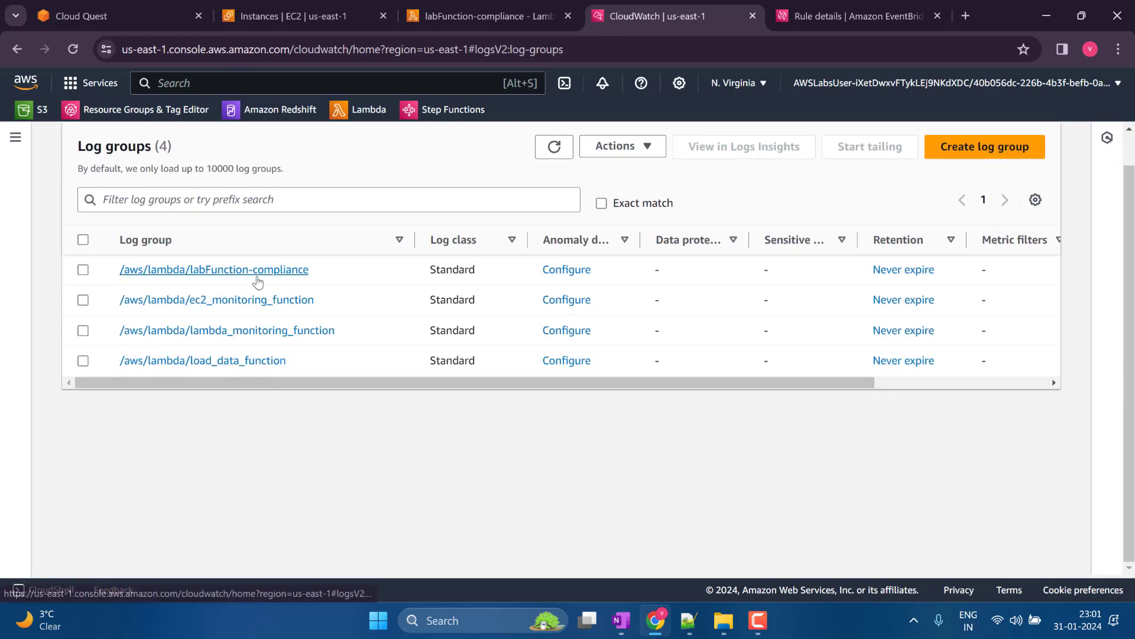
left_click(258, 276)
scroll(304, 399, "down", 5)
left_click(302, 485)
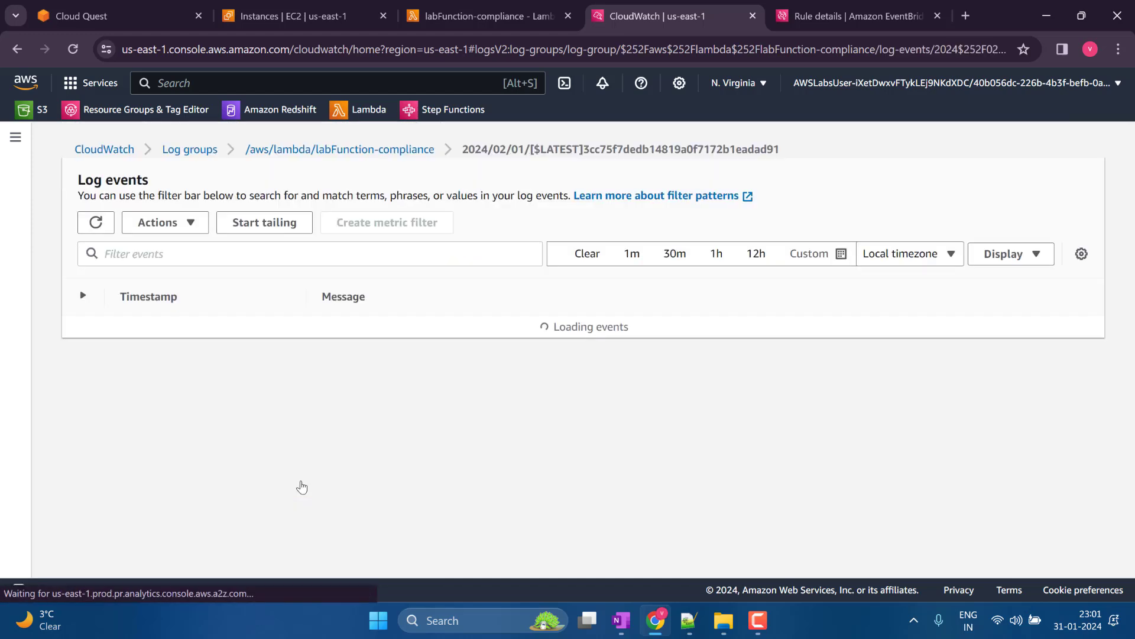
scroll(304, 410, "down", 10)
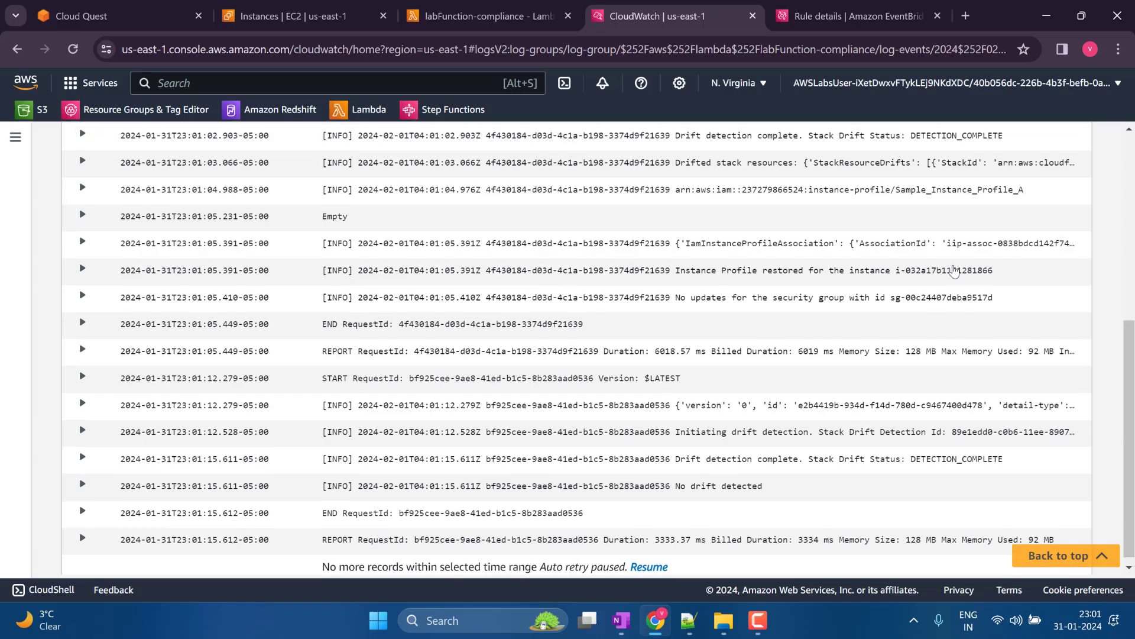
scroll(946, 273, "up", 2)
left_click(850, 316)
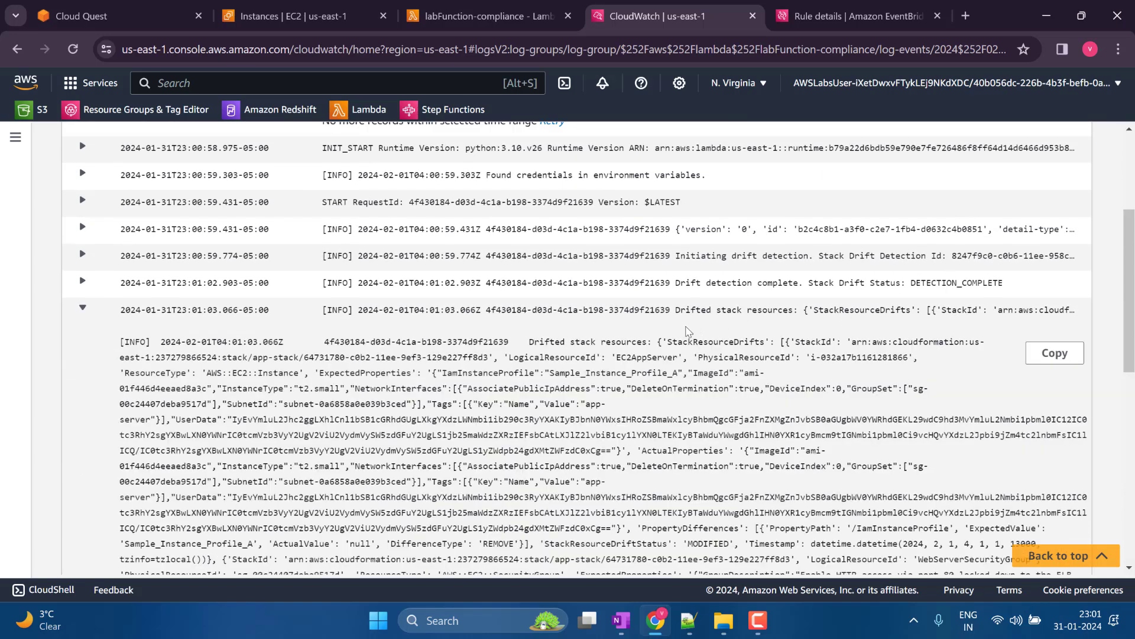
scroll(688, 330, "down", 5)
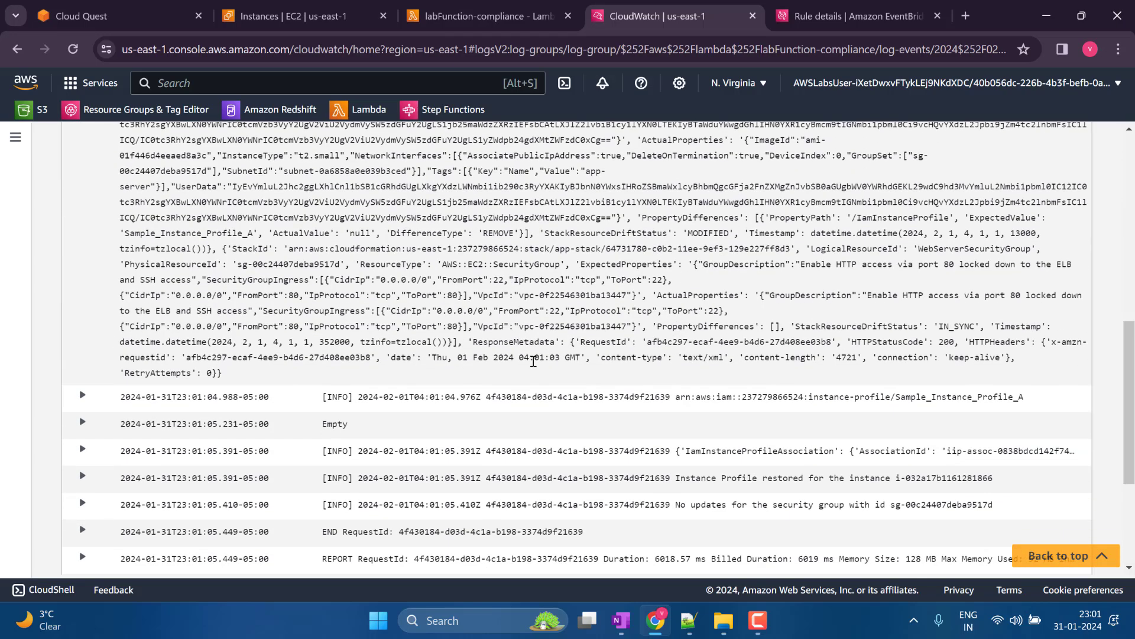
scroll(549, 349, "down", 4)
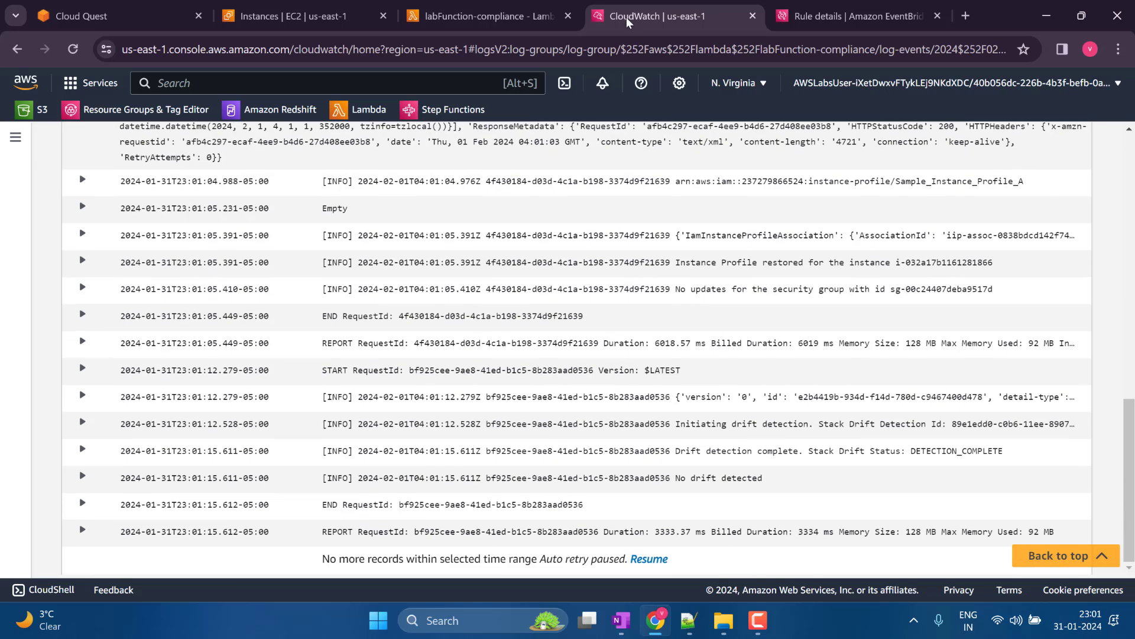
Refresh the EC2 instances list and check the IAM role in the security details of app-server
left_click(296, 16)
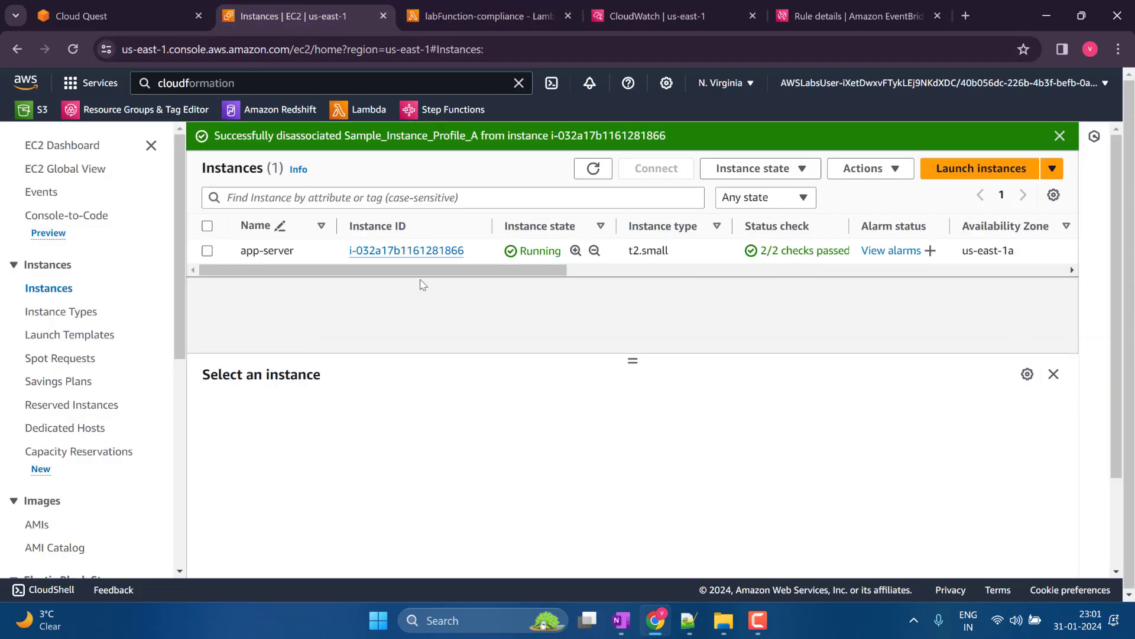
left_click(594, 169)
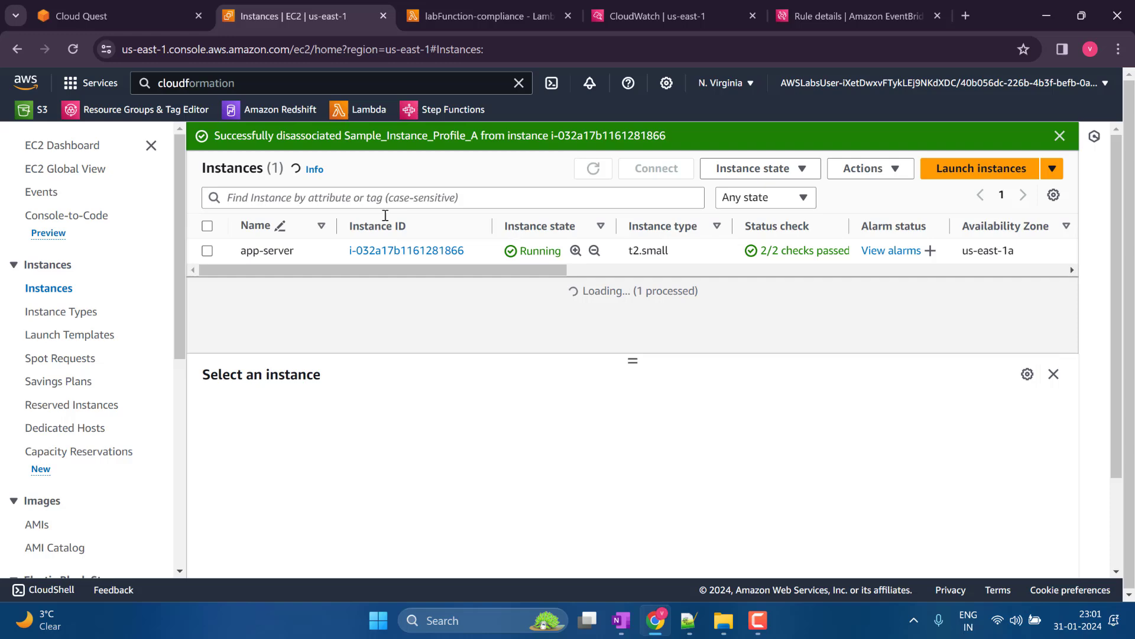
left_click(207, 251)
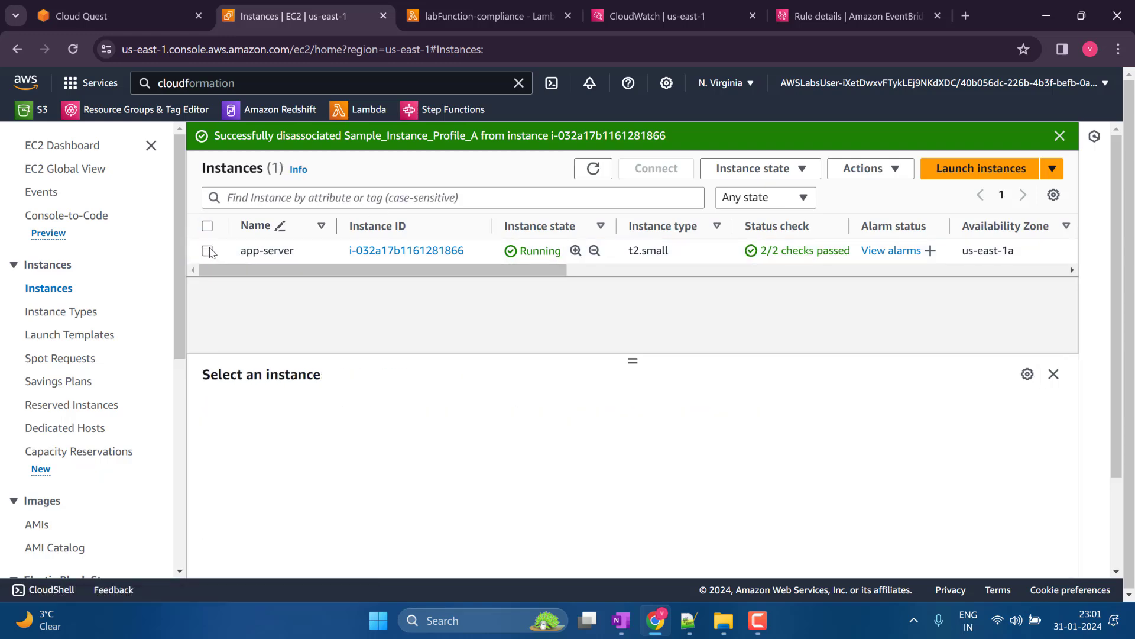
left_click(208, 252)
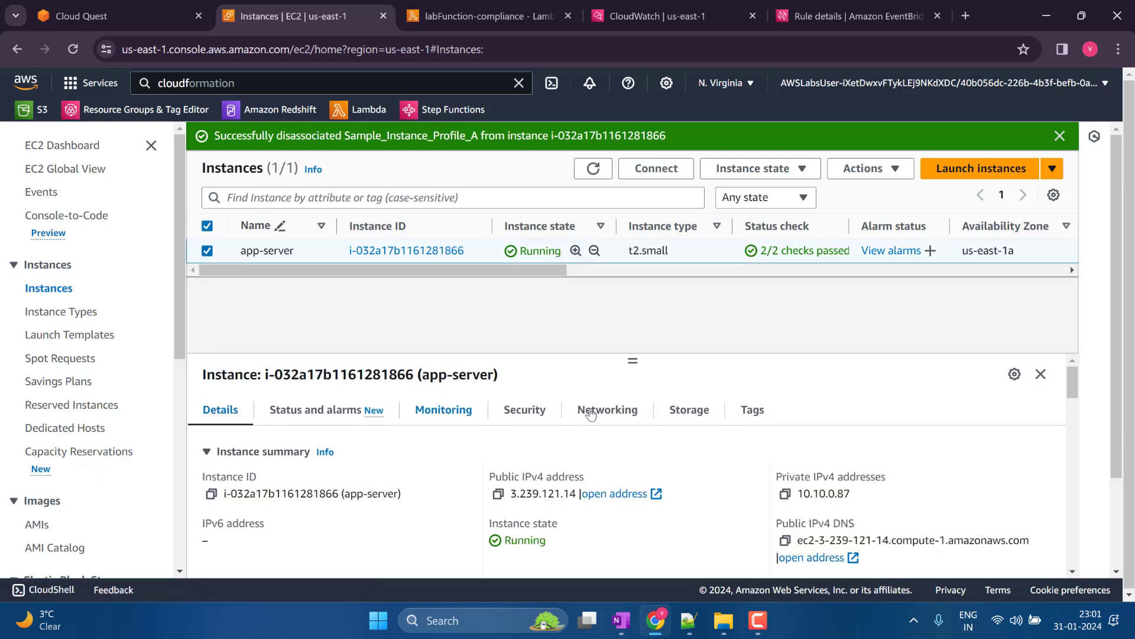
left_click(524, 414)
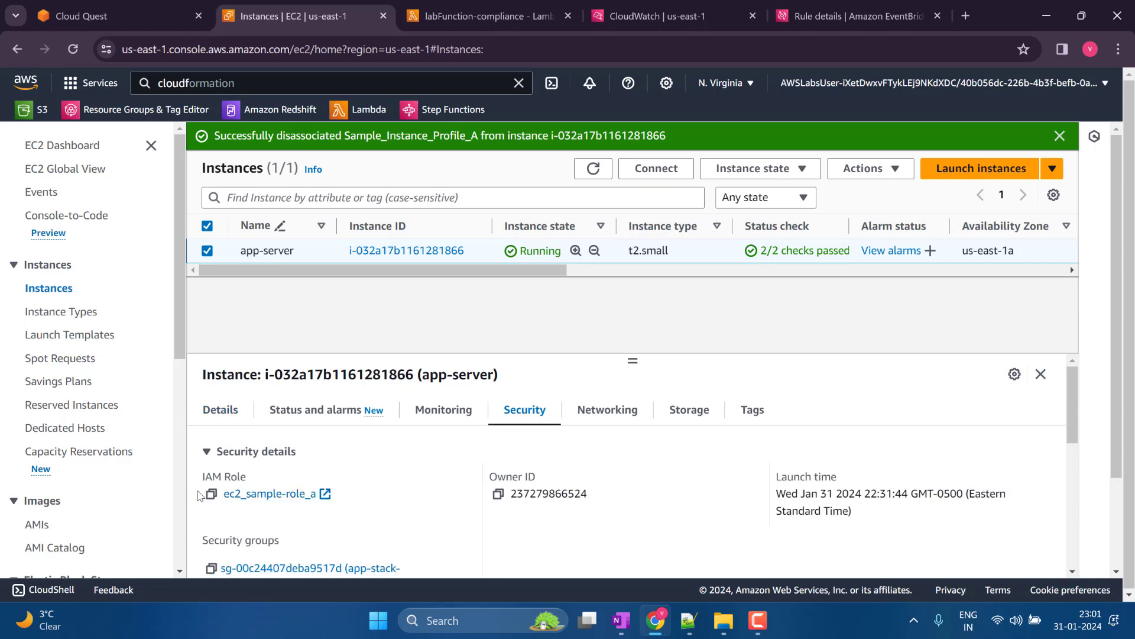
left_click_drag(221, 494, 360, 505)
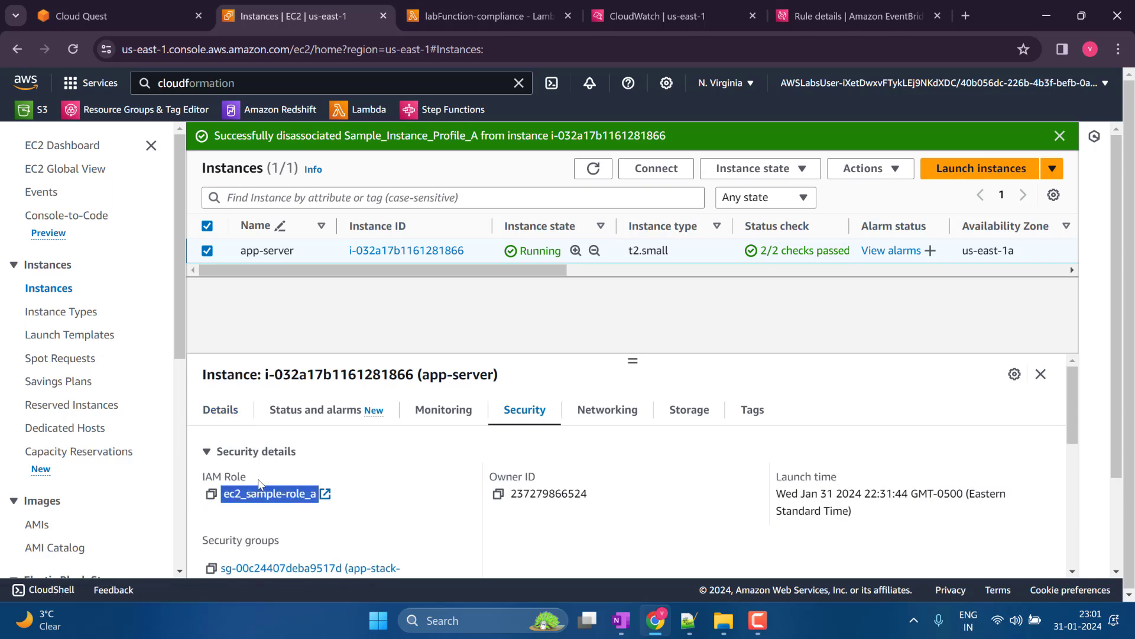
In the Cloud Quest DIY validation form, enter app-stack as the CloudFormation stack name, validate it, and show the browser full screen
left_click(118, 16)
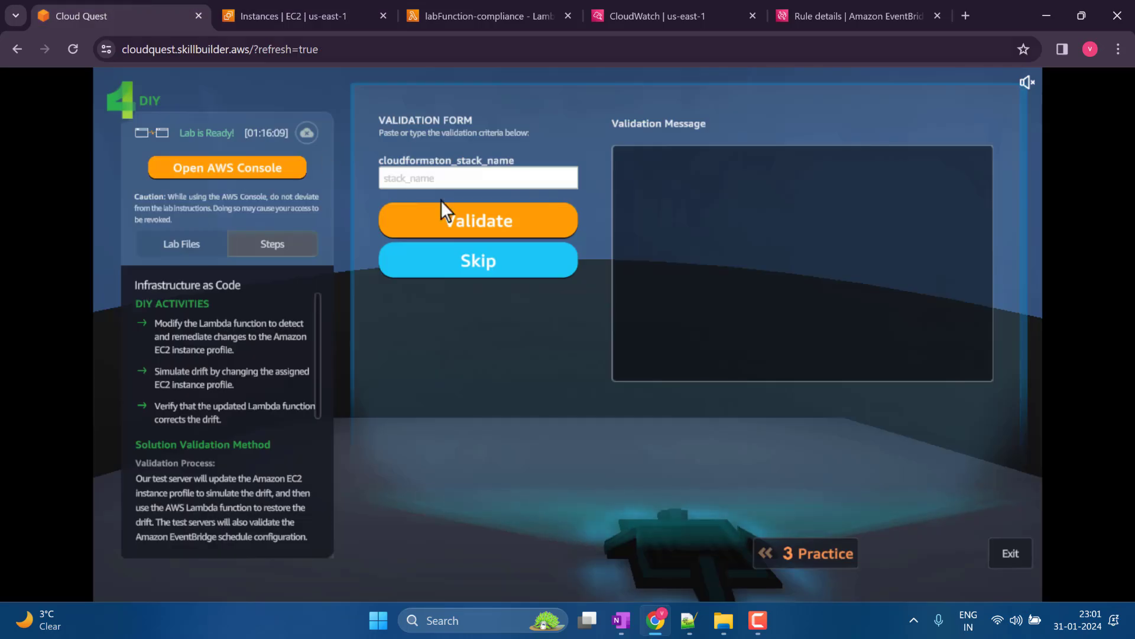
left_click(490, 180)
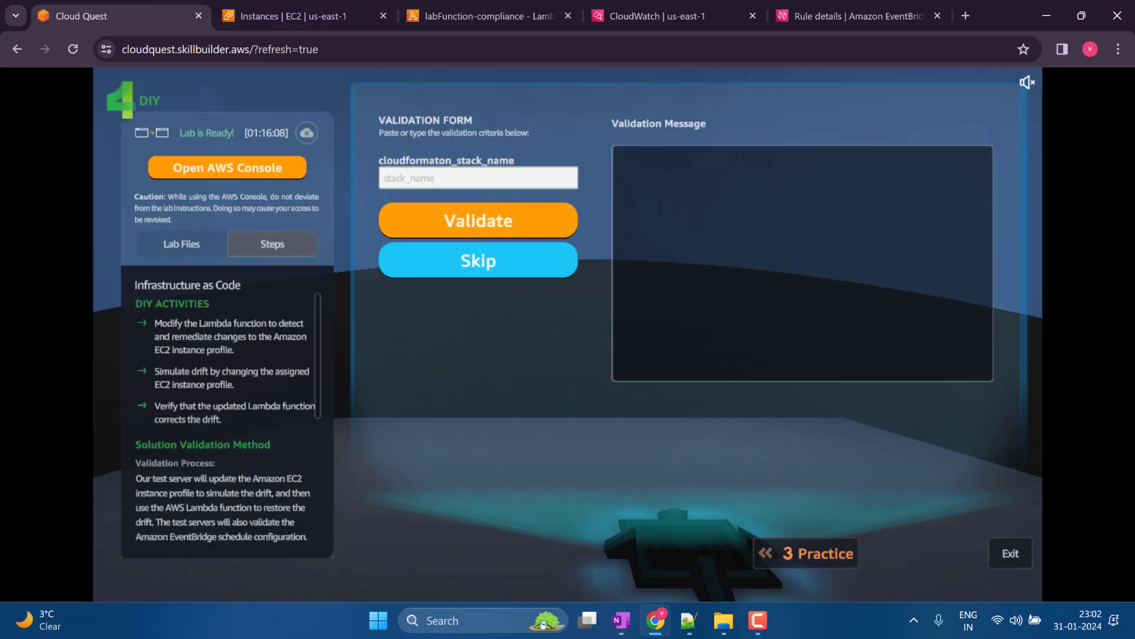
key("alt+Tab")
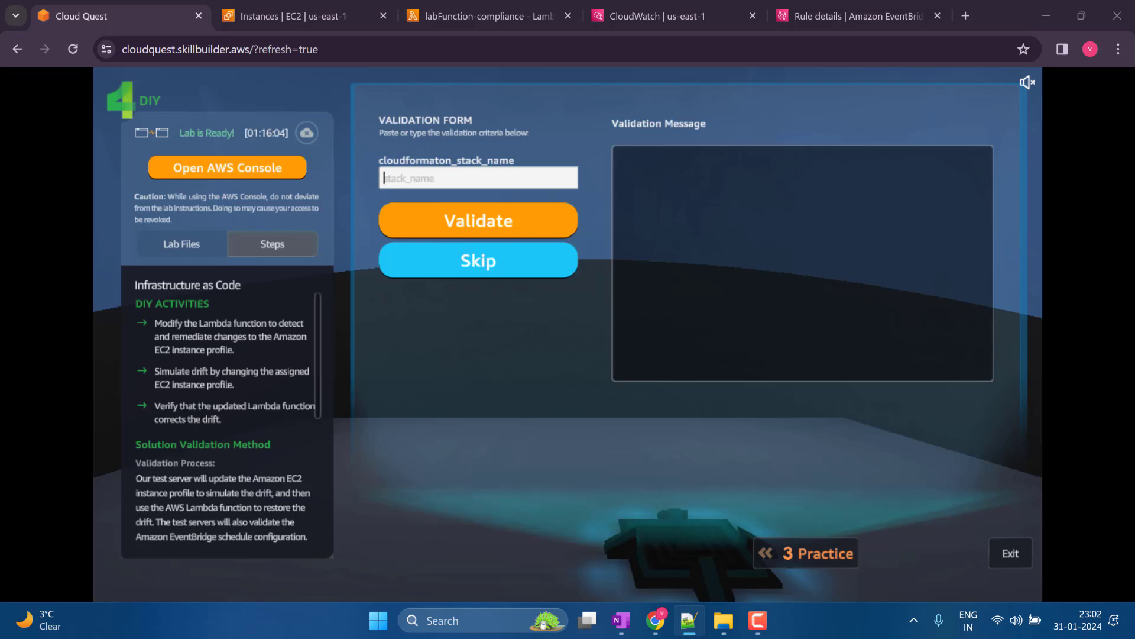
left_click(535, 180)
type("app-stack")
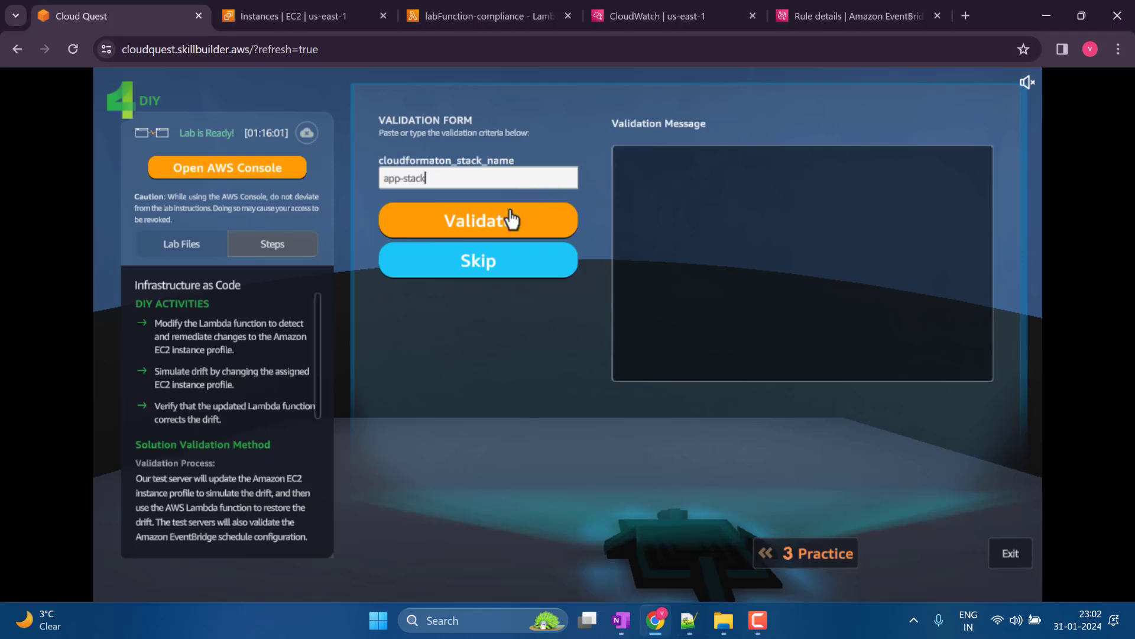
left_click(512, 225)
left_click(1116, 49)
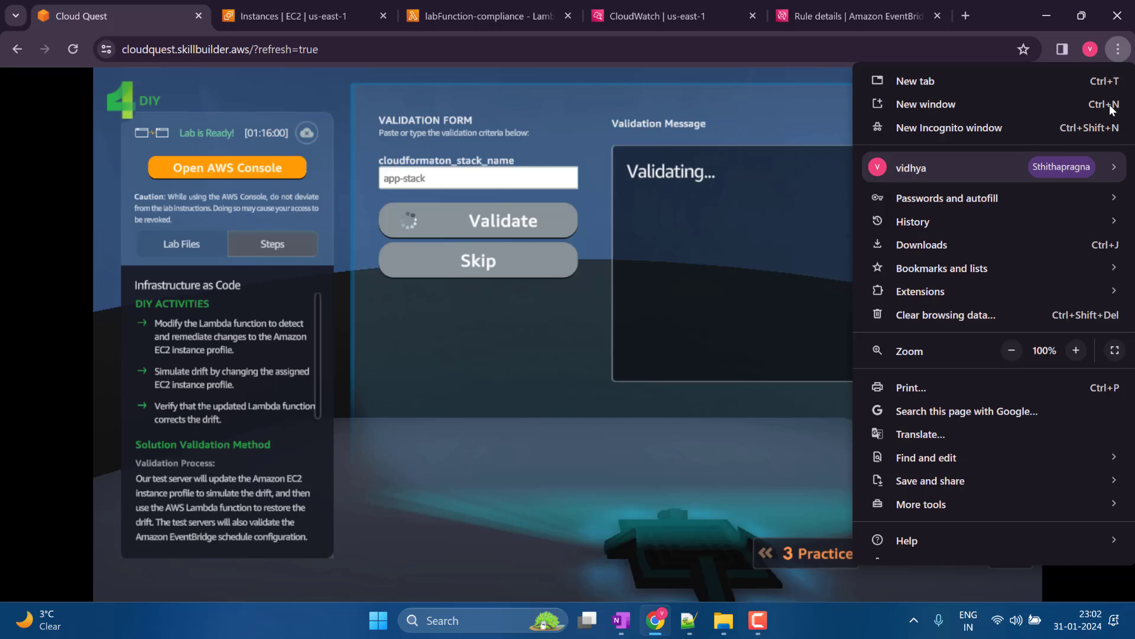
left_click(1115, 349)
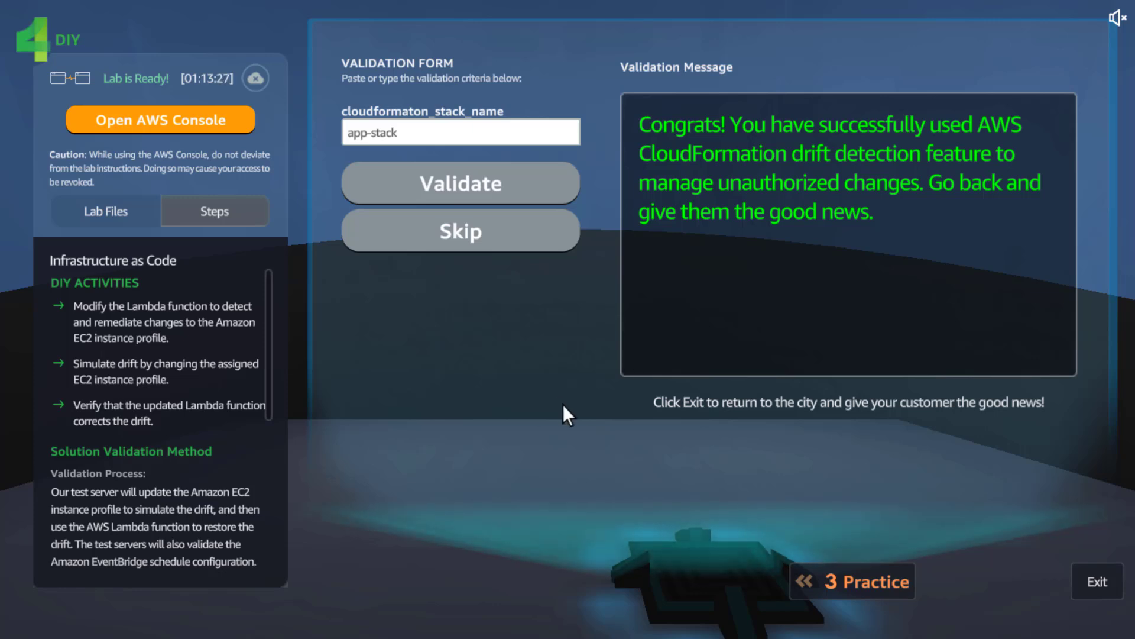
Exit the Infrastructure as Code lab to the city and approach the waiting customer to report back
left_click(1101, 582)
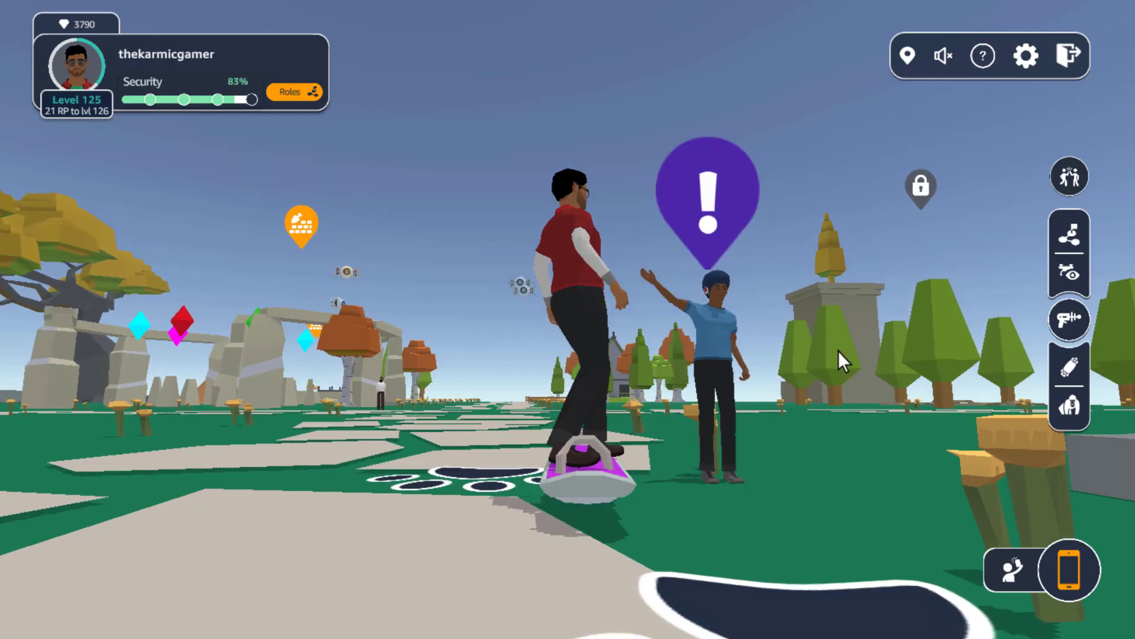
left_click_drag(838, 350, 112, 416)
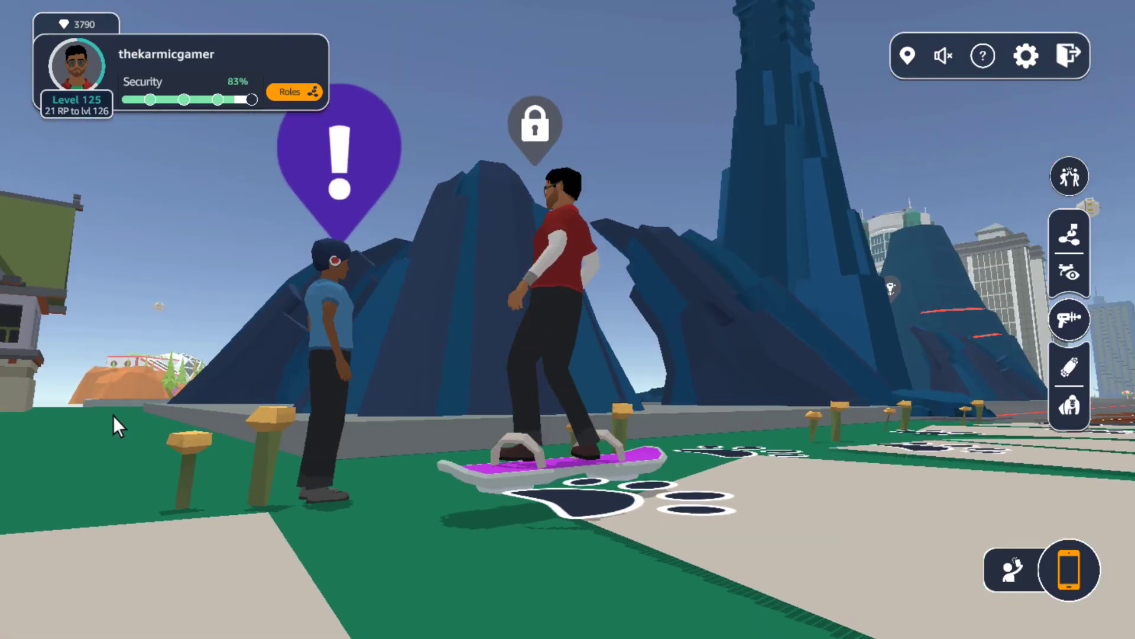
left_click_drag(729, 363, 330, 398)
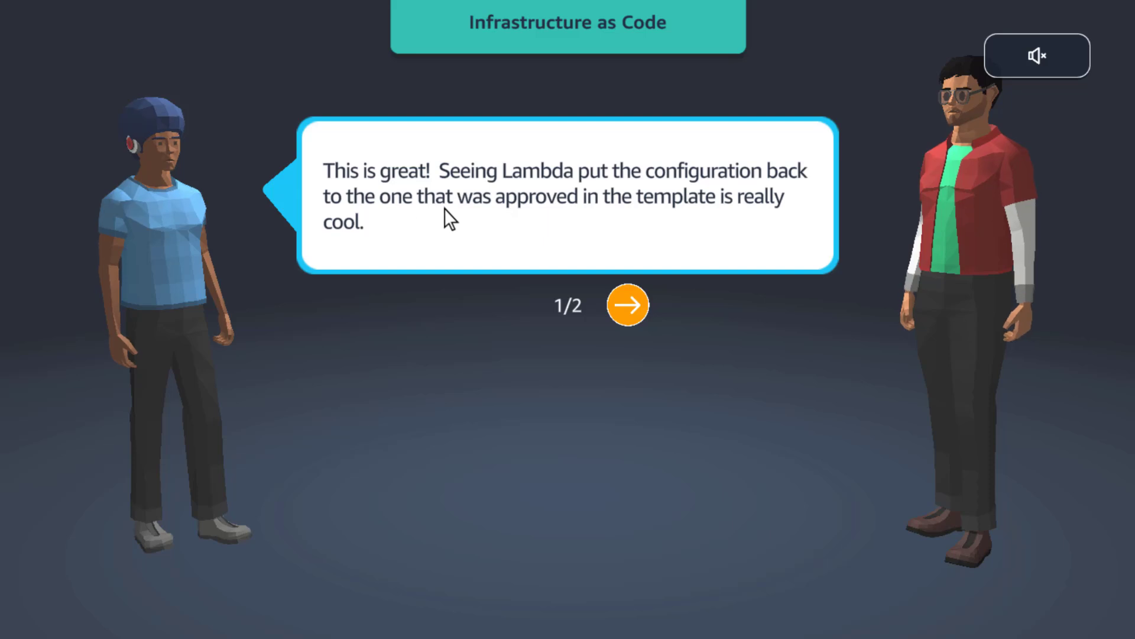
Advance the customer's conversation to the award selection, choose the third option and collect it
left_click(629, 306)
left_click(326, 478)
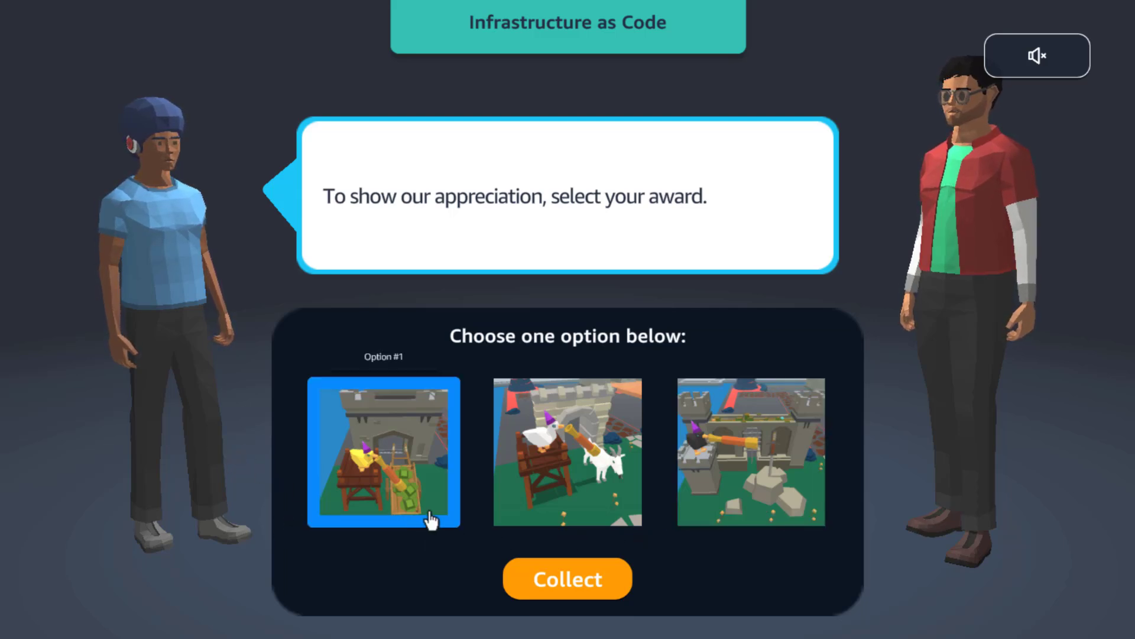
left_click(754, 470)
left_click(553, 577)
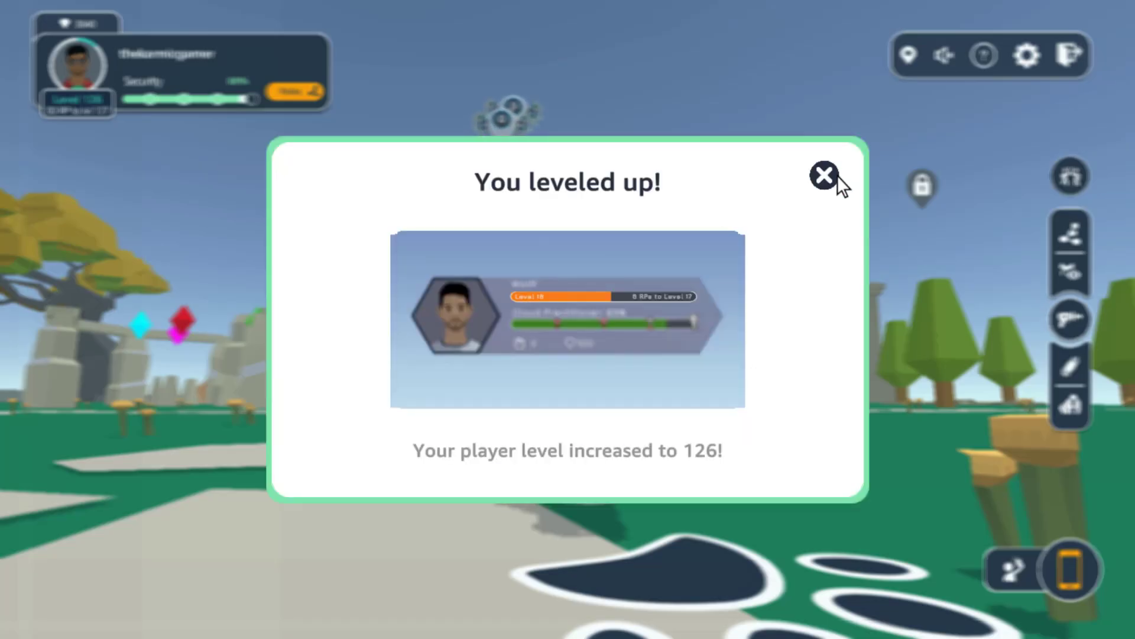
Dismiss the level-up notice, rate Infrastructure as Code five stars, and close the assignment rewards summary
left_click(824, 177)
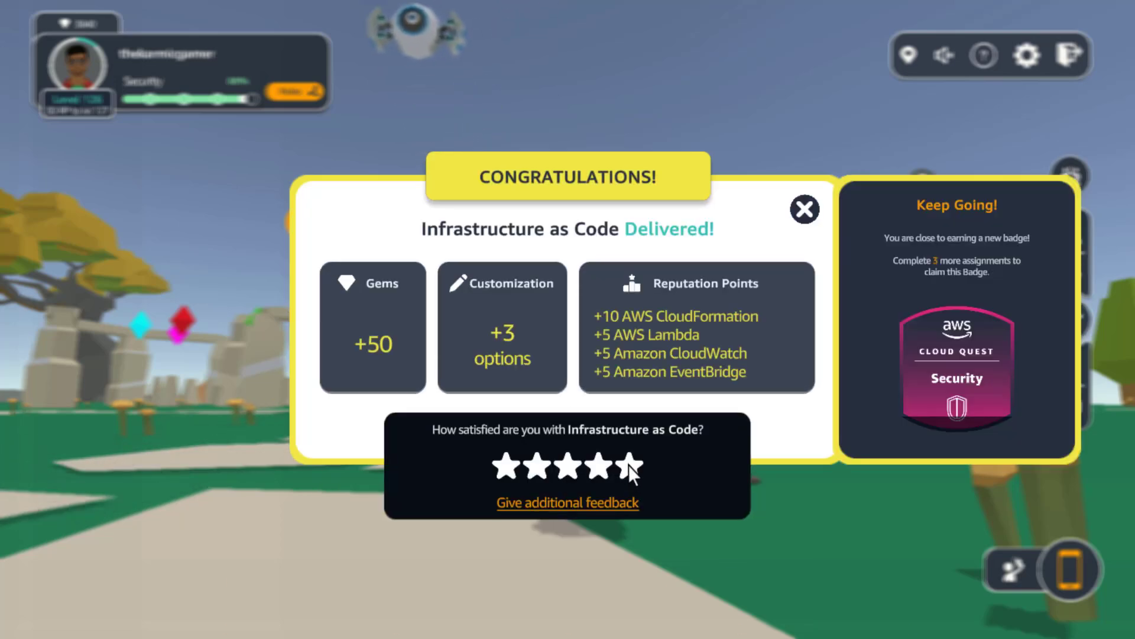
left_click(629, 466)
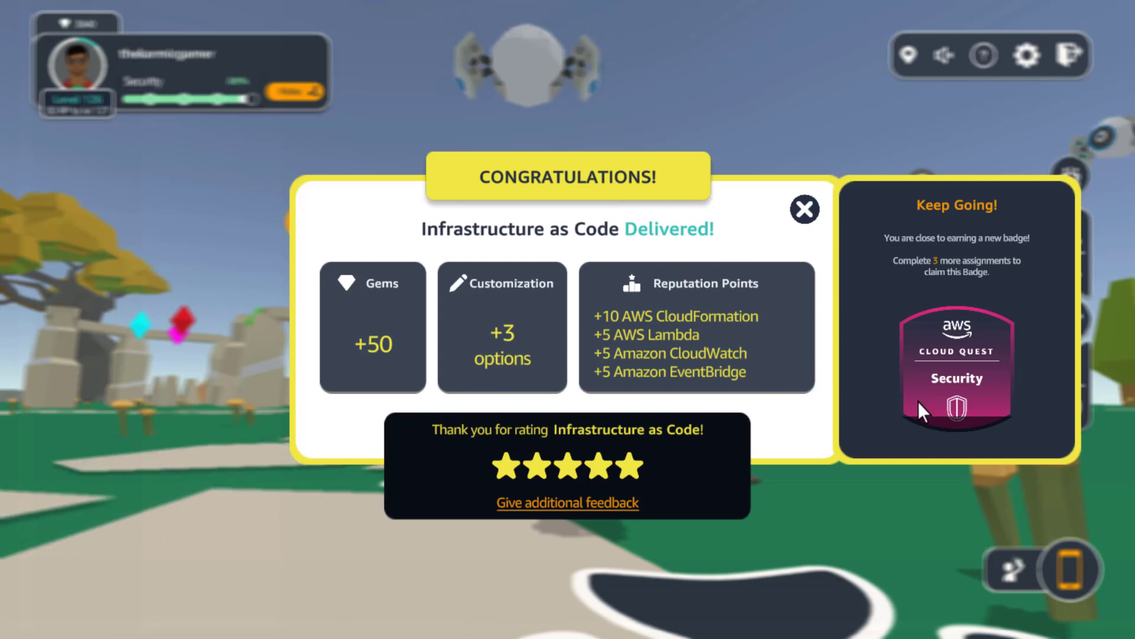
left_click(805, 210)
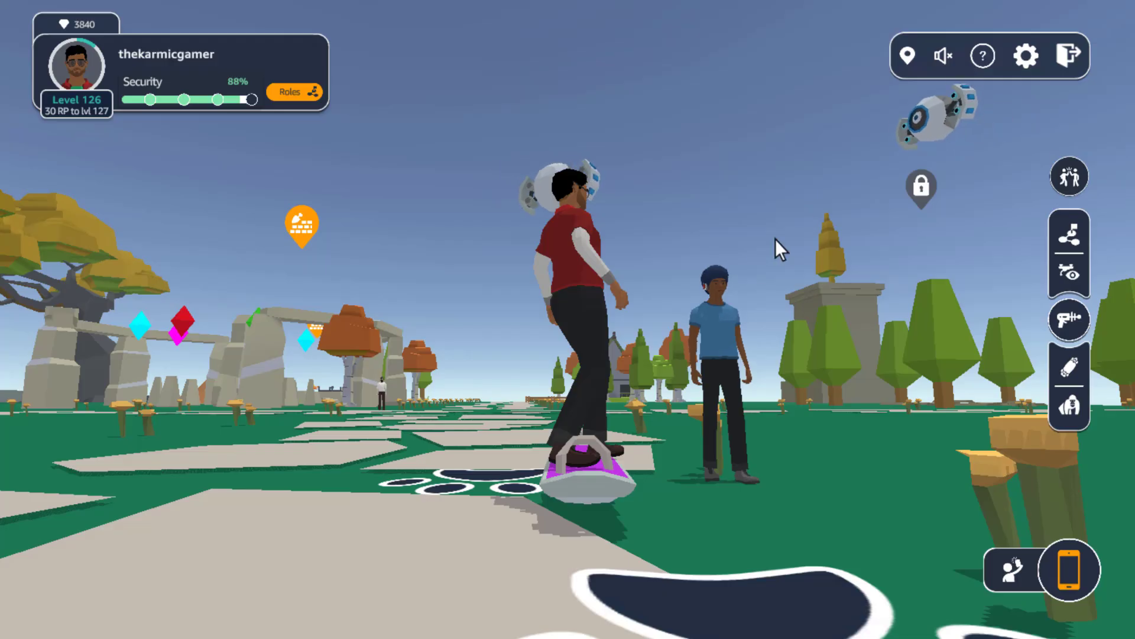
Enter Drone Capture Mode, shoot down a drone, and route directly to it to open its question
left_click_drag(776, 239, 1042, 434)
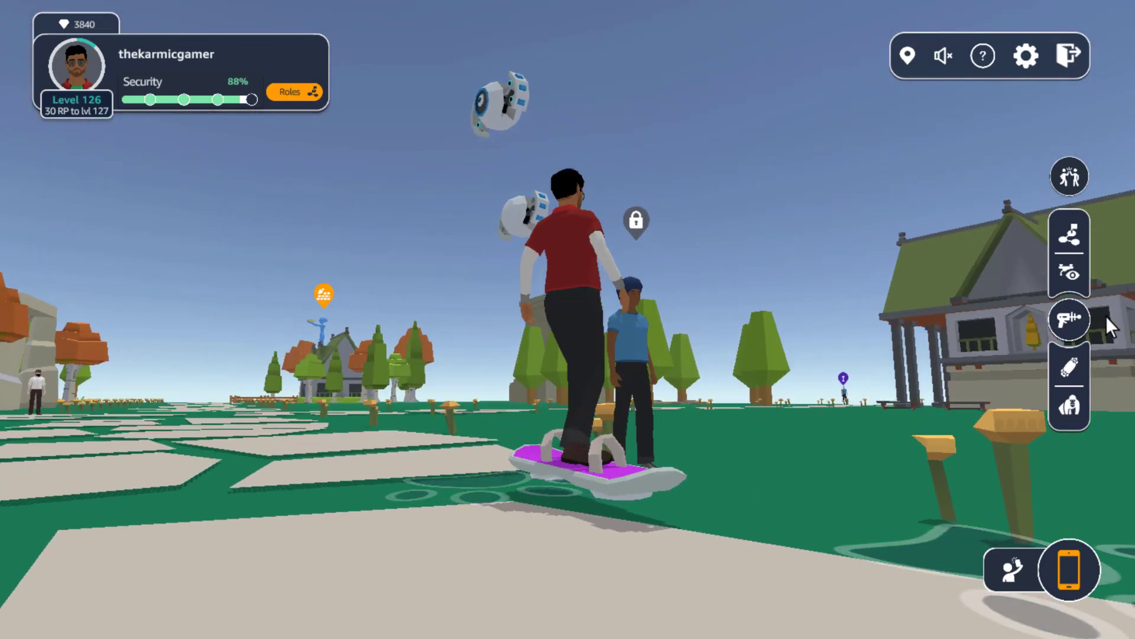
left_click(970, 320)
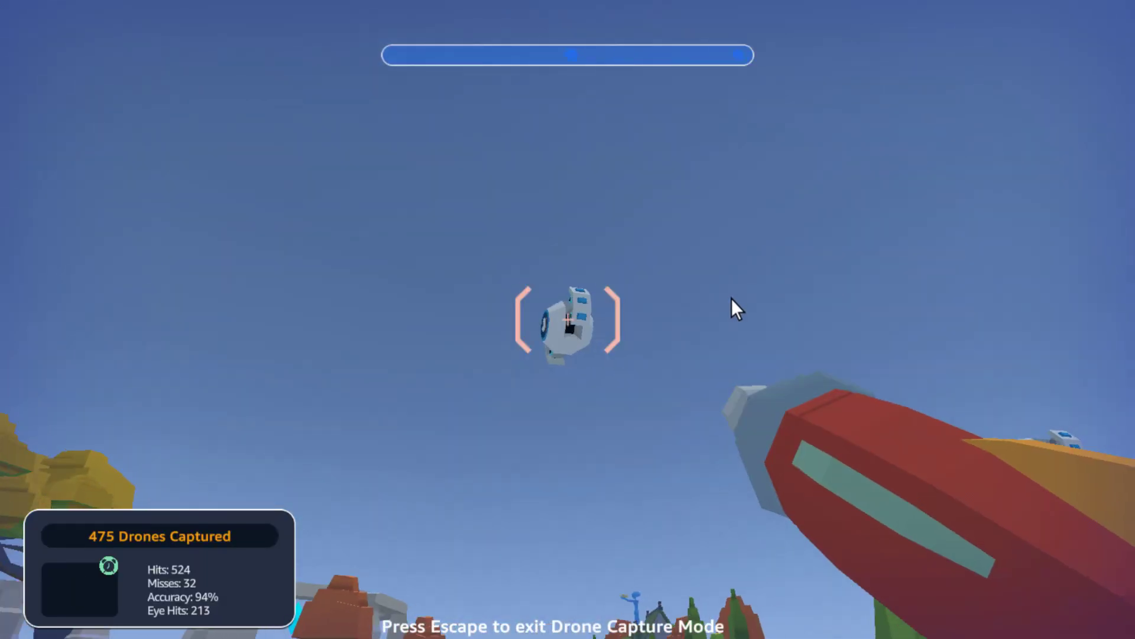
left_click(676, 257)
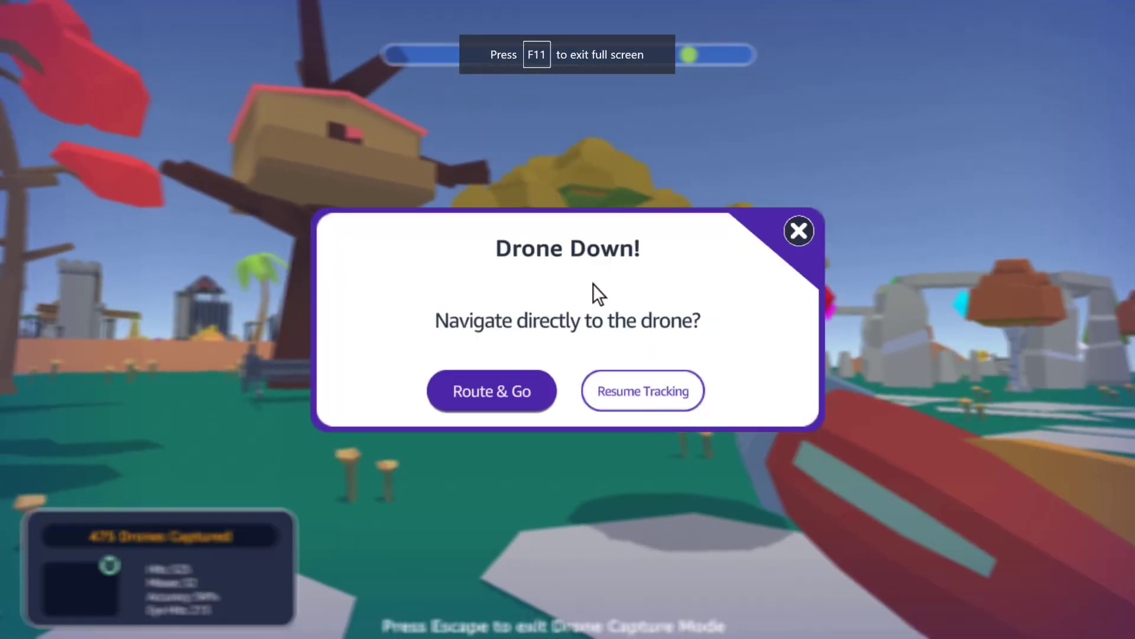
left_click(494, 399)
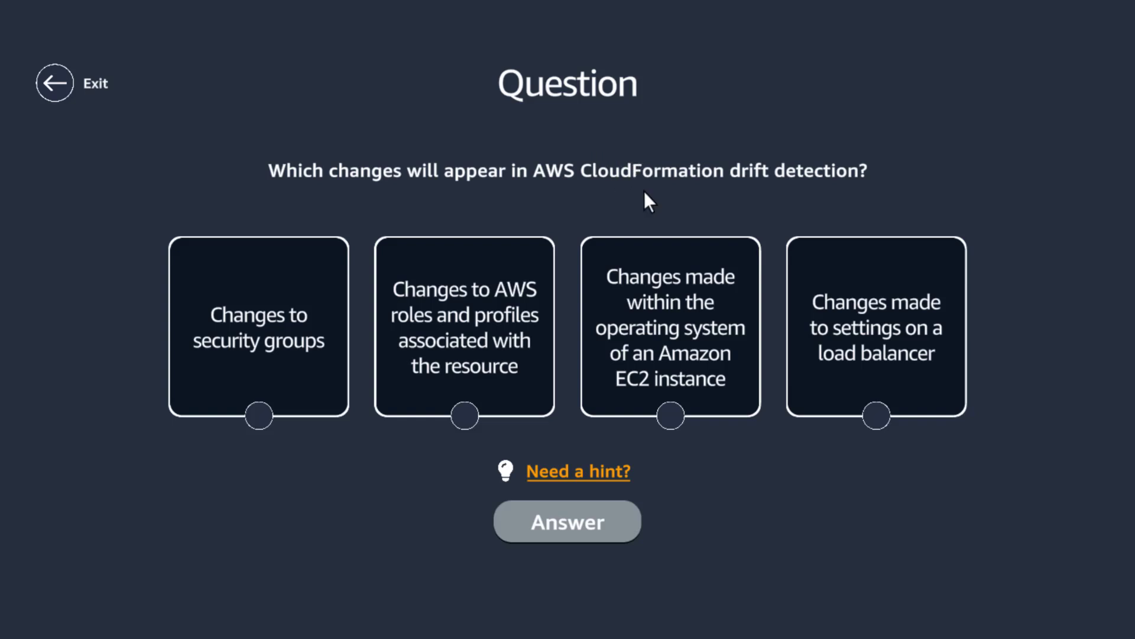
Select "Changes to security groups" and "Changes to AWS roles and profiles associated with the resource" as answers to the drift detection question
left_click(680, 328)
left_click(266, 362)
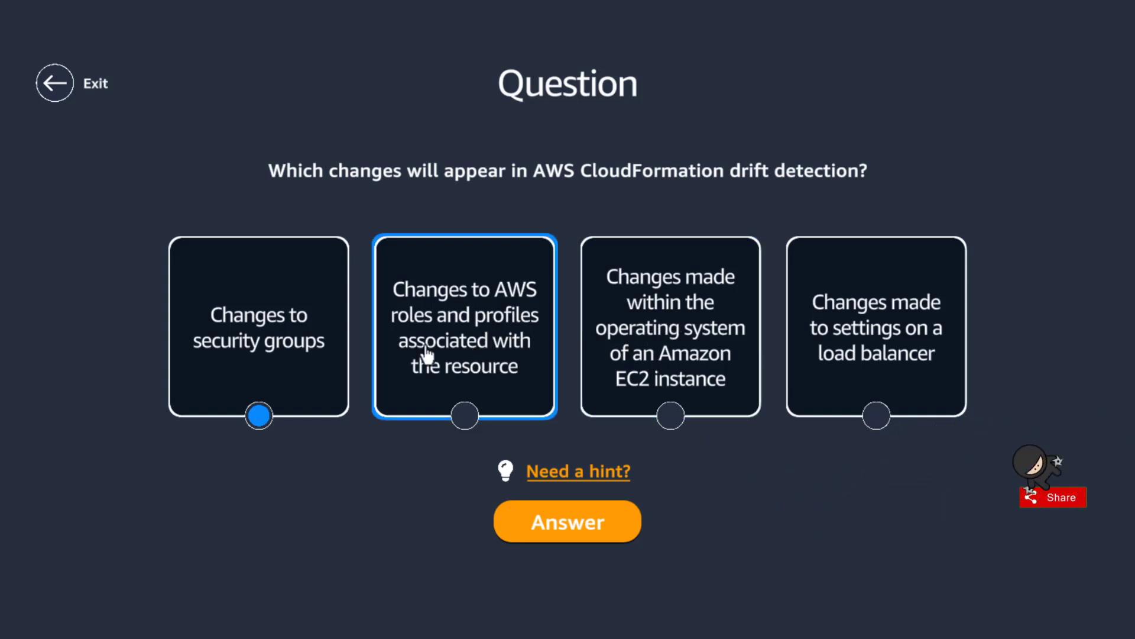
left_click(480, 358)
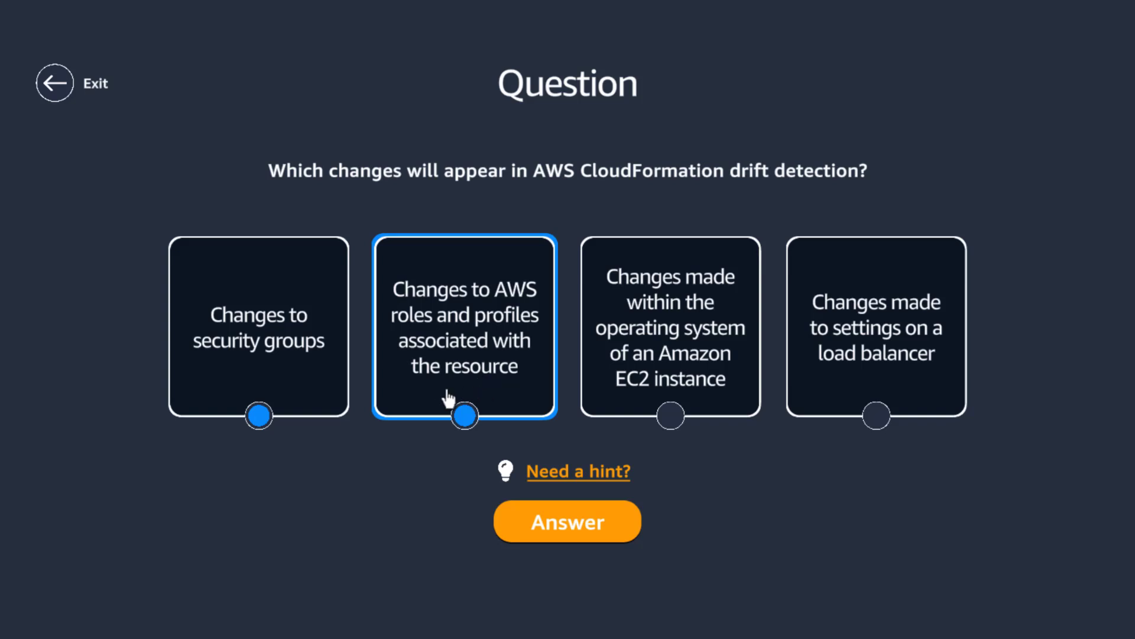
Open the question's hint and read the CloudFormation drift guide's explanation of drift and its detection status codes
left_click(595, 471)
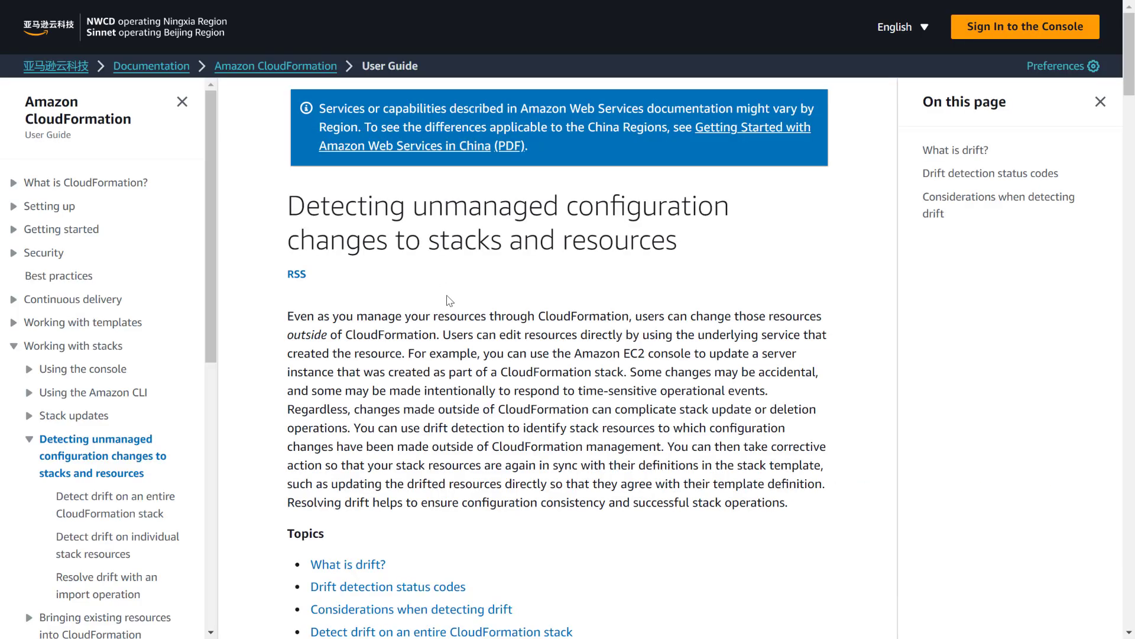
scroll(408, 310, "down", 3)
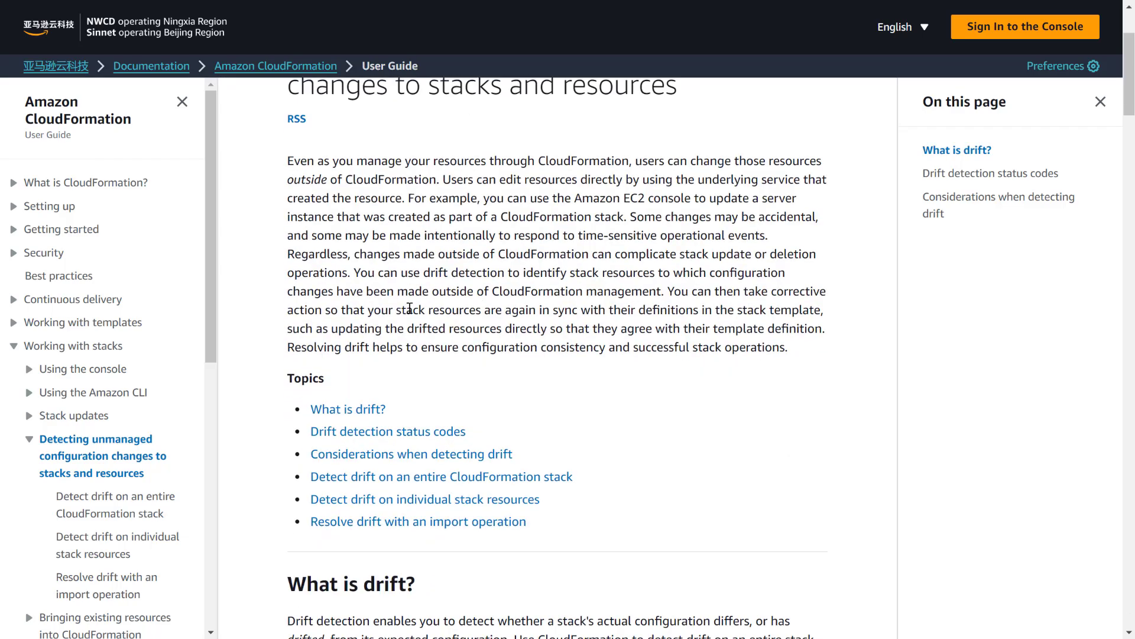
scroll(410, 305, "down", 9)
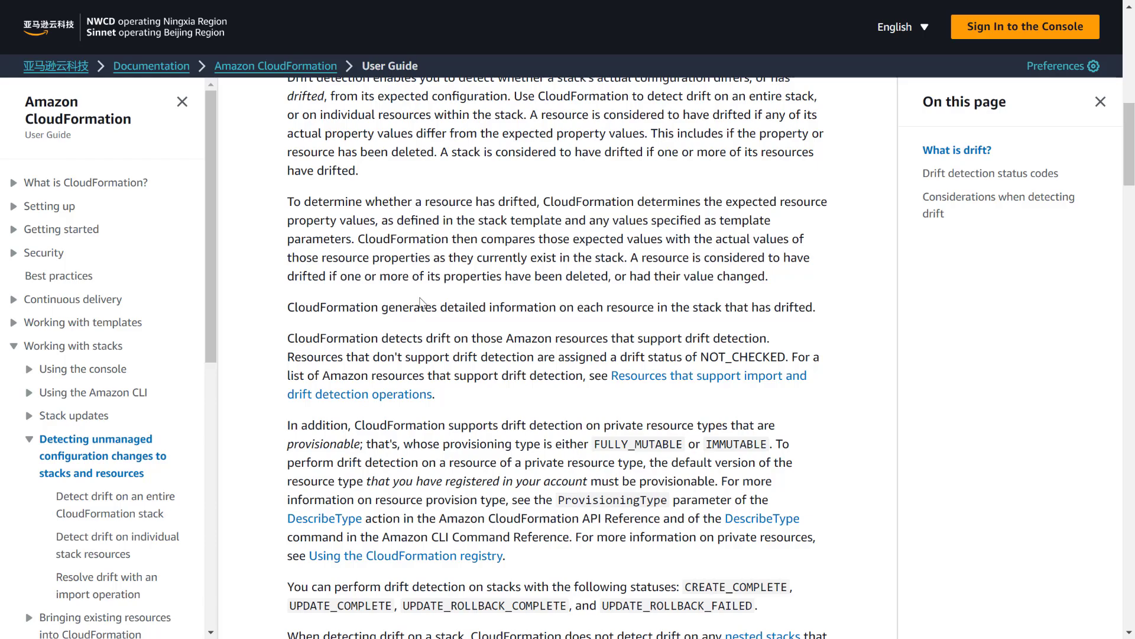
scroll(422, 299, "down", 4)
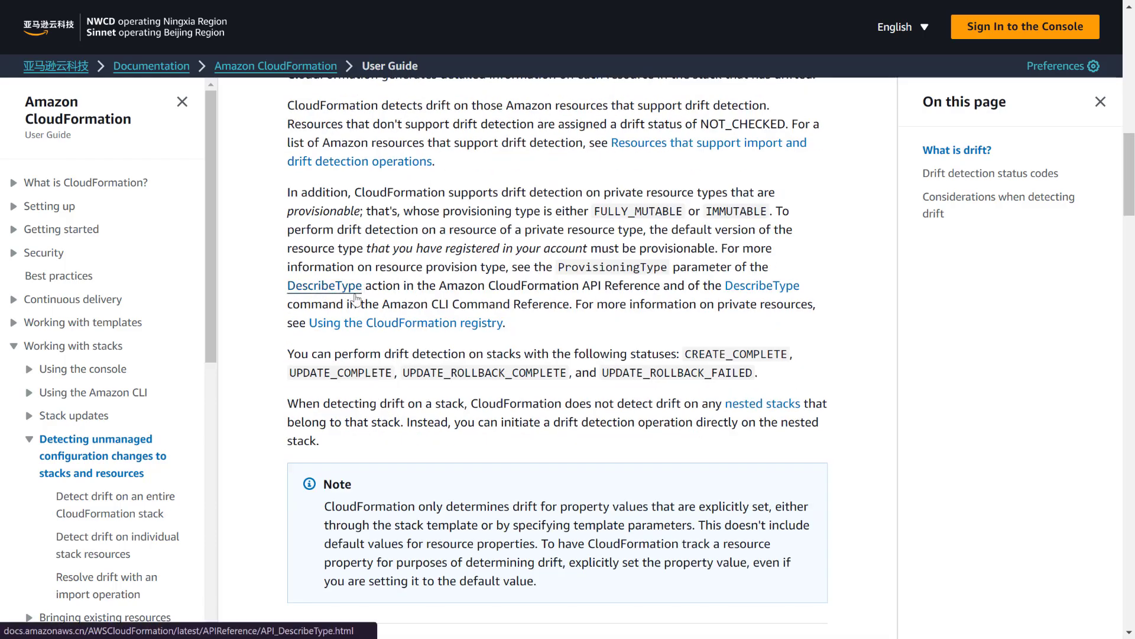
scroll(361, 292, "down", 5)
scroll(360, 297, "down", 4)
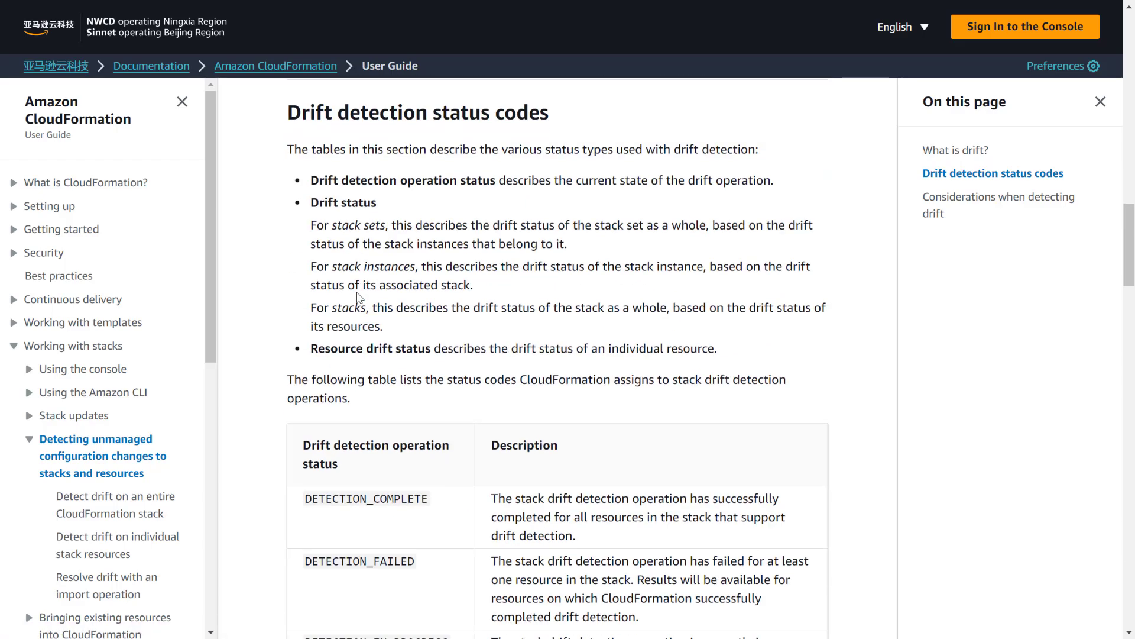
scroll(357, 292, "down", 12)
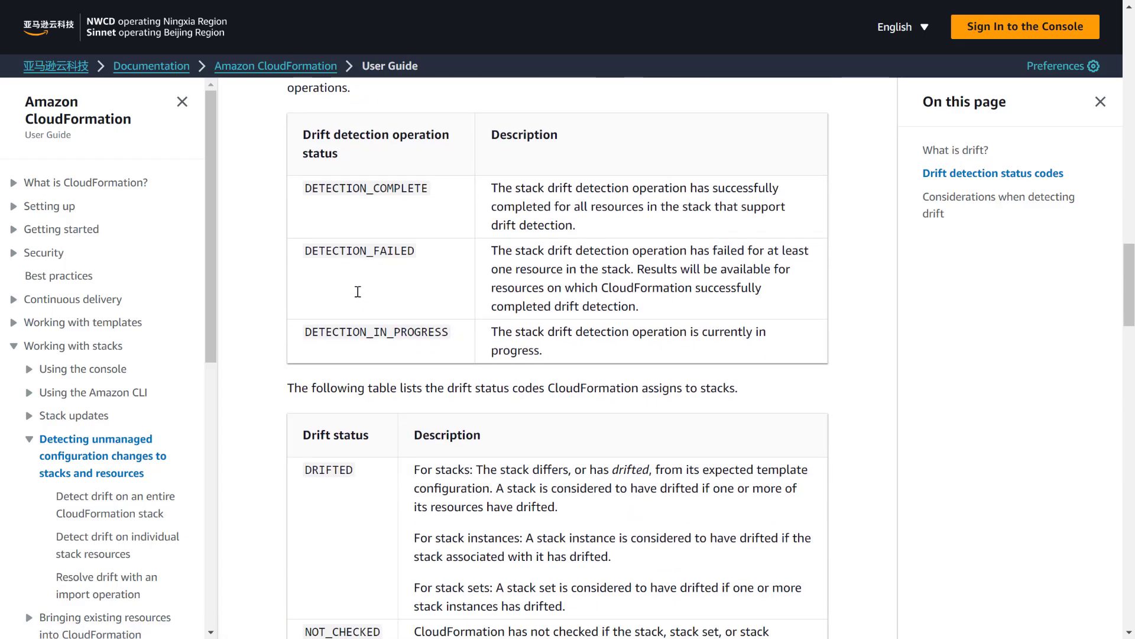
scroll(359, 294, "up", 4)
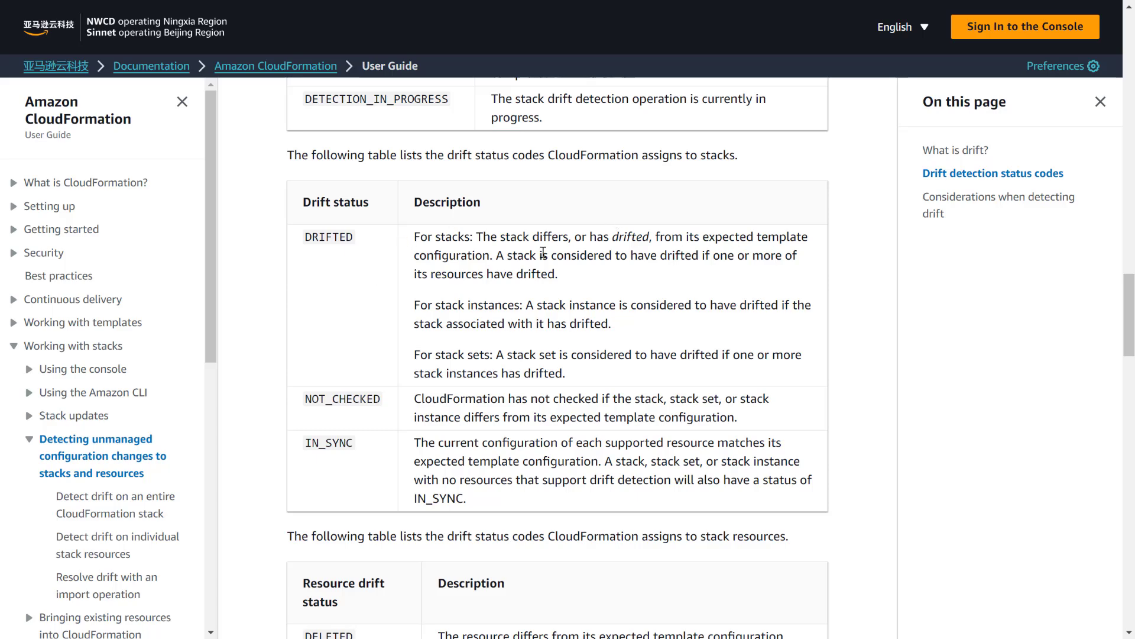
scroll(550, 249, "down", 7)
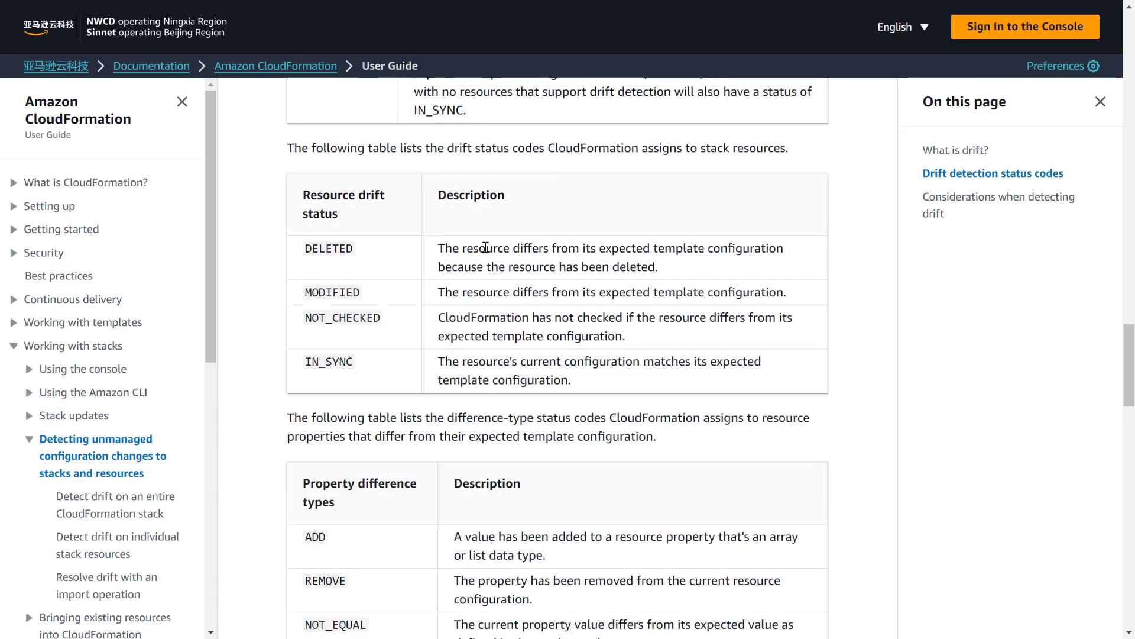
Examine the considerations when detecting drift, highlighting SecurityGroup in the table of resources that support drift detection and attachments
scroll(447, 244, "down", 10)
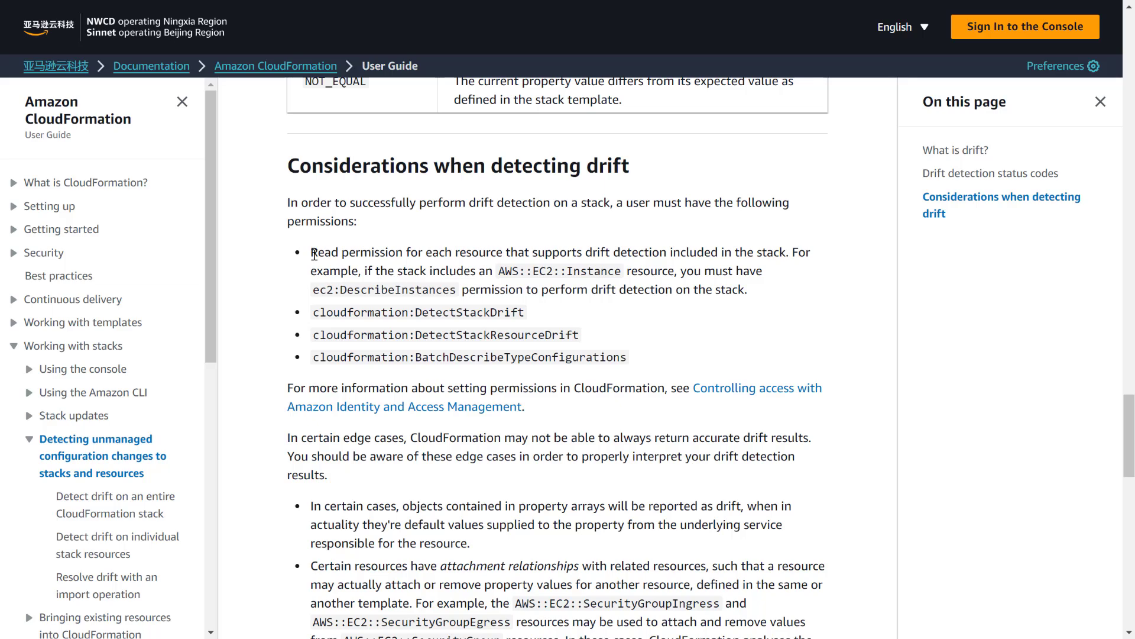
scroll(307, 258, "down", 5)
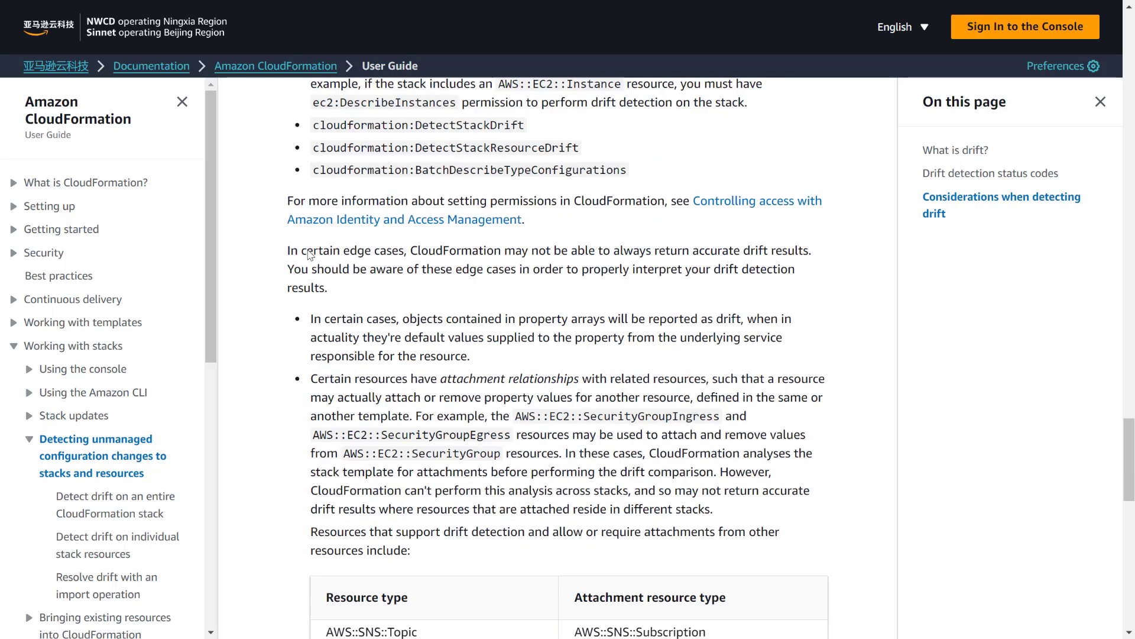
scroll(309, 254, "down", 7)
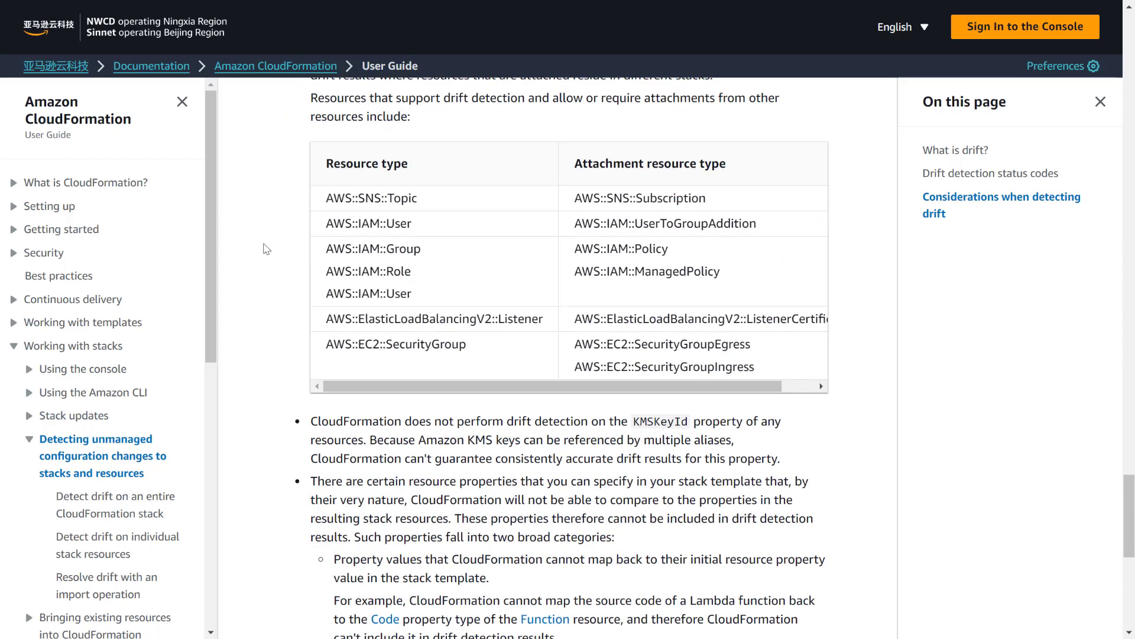
scroll(266, 249, "up", 3)
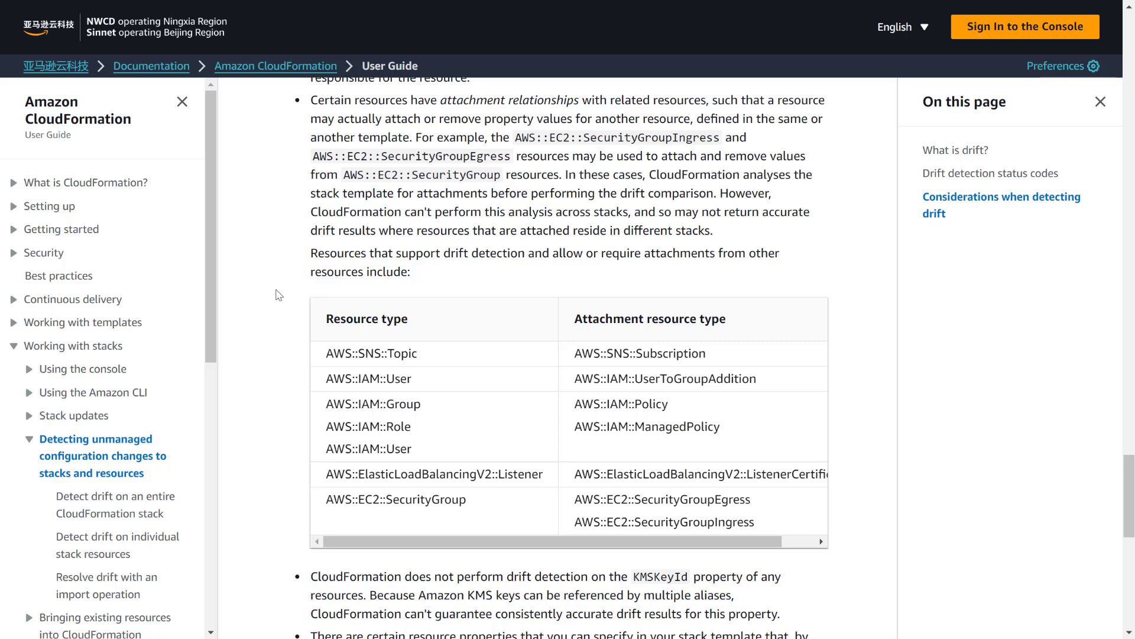
scroll(480, 473, "down", 1)
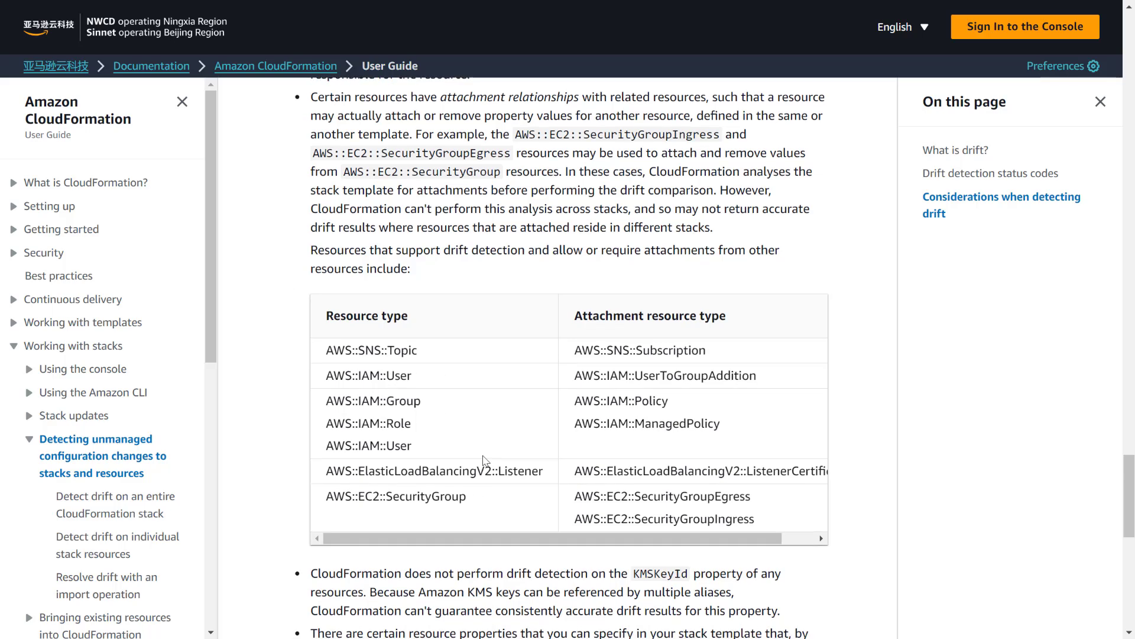
scroll(483, 460, "down", 3)
scroll(470, 465, "up", 3)
left_click_drag(381, 500, 507, 504)
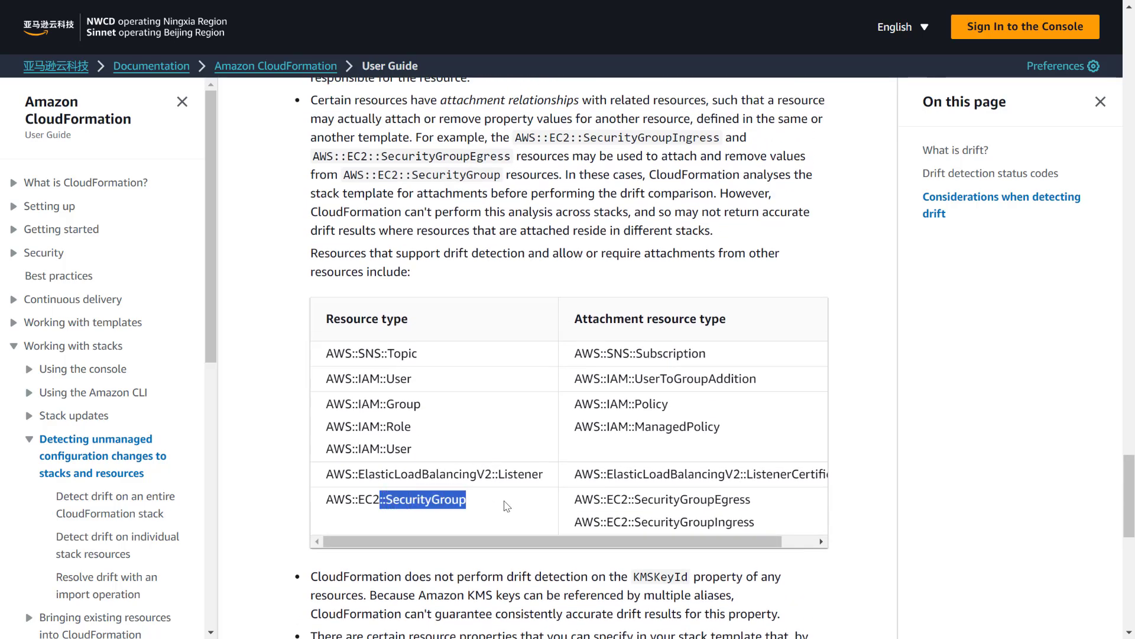
scroll(410, 405, "up", 1)
scroll(410, 404, "up", 1)
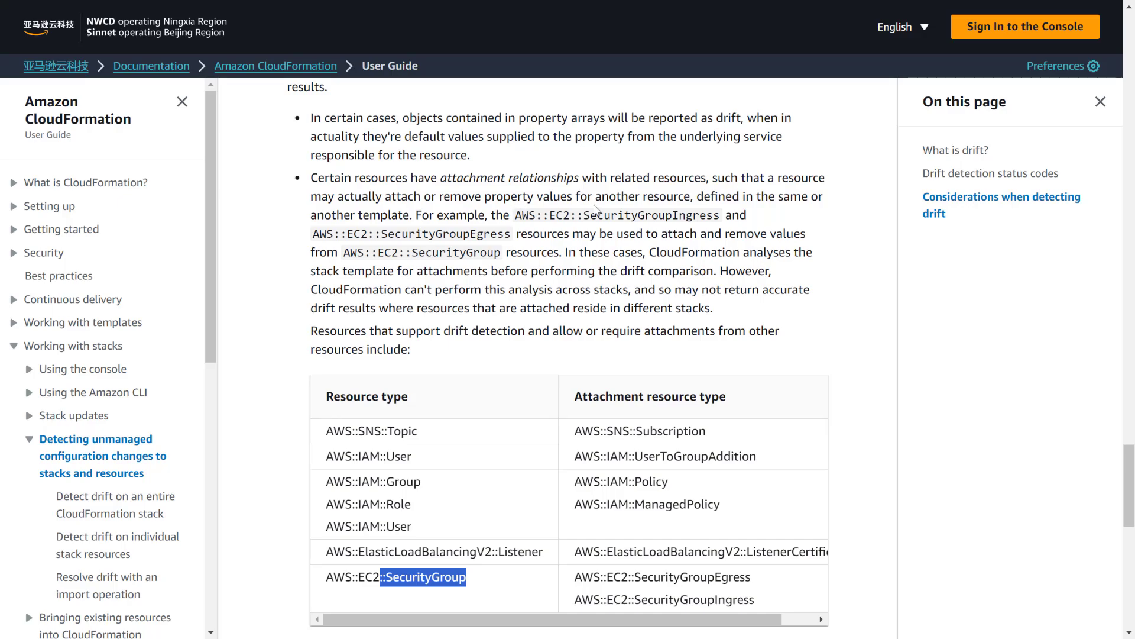
Skim the remaining drift considerations and review the guide back up to its introduction for the question's other answer options
scroll(358, 216, "down", 8)
scroll(361, 220, "down", 6)
scroll(355, 225, "up", 16)
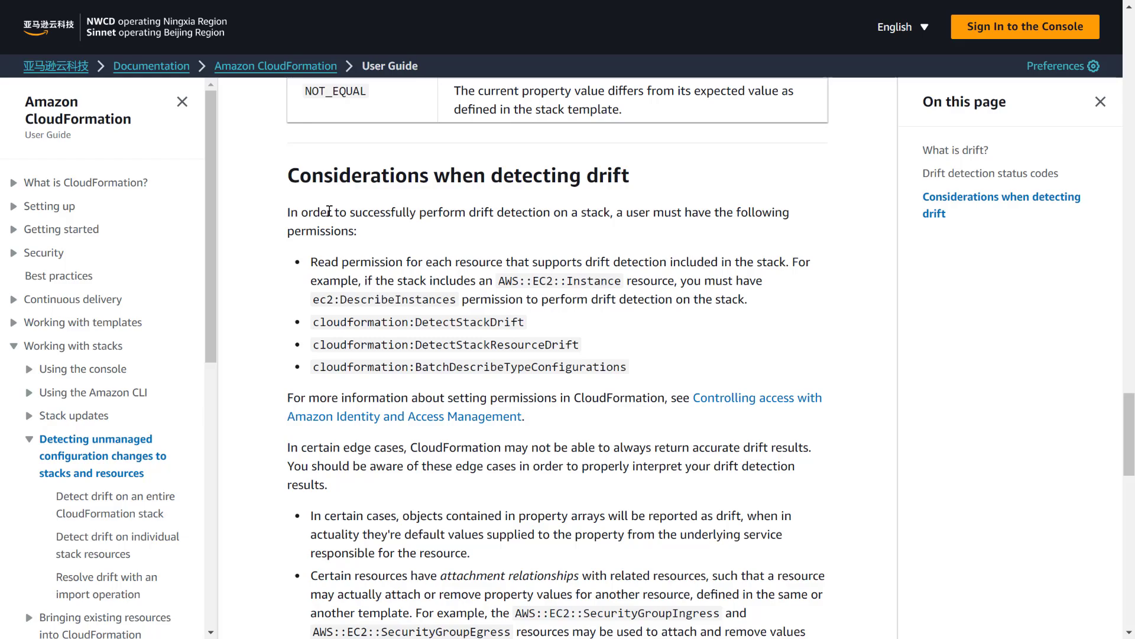
scroll(329, 211, "up", 9)
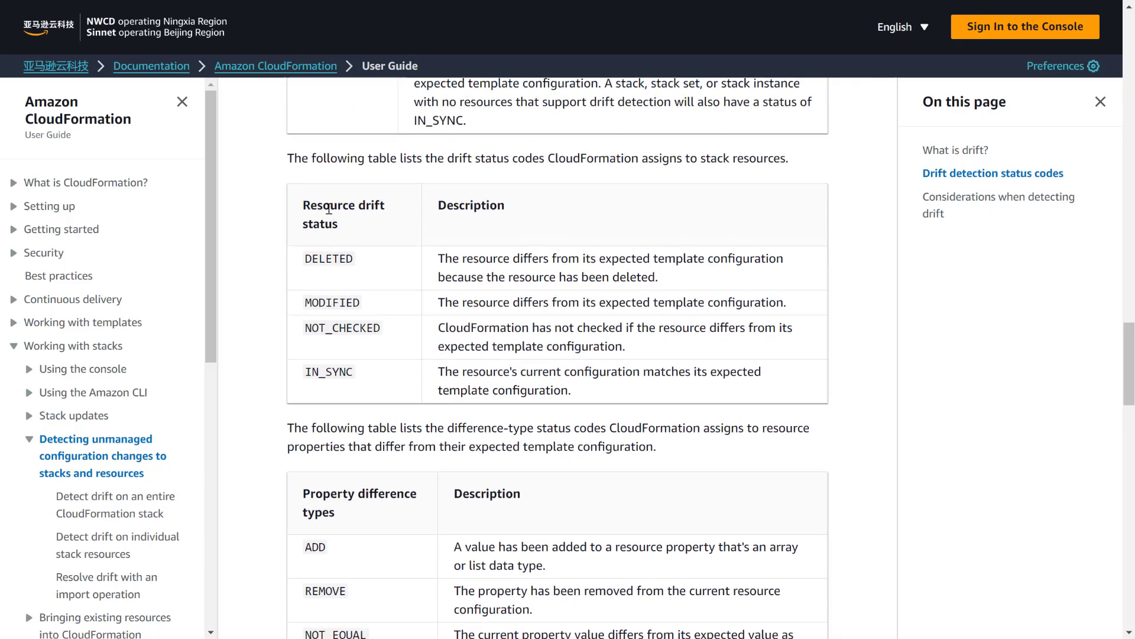
scroll(329, 210, "up", 15)
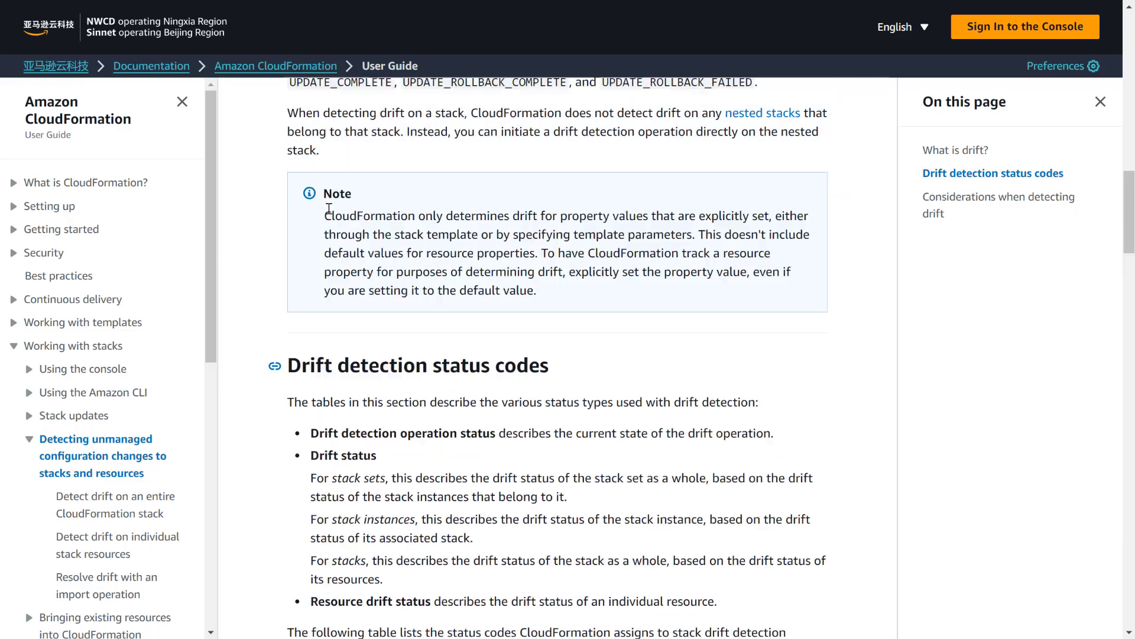
scroll(328, 208, "up", 20)
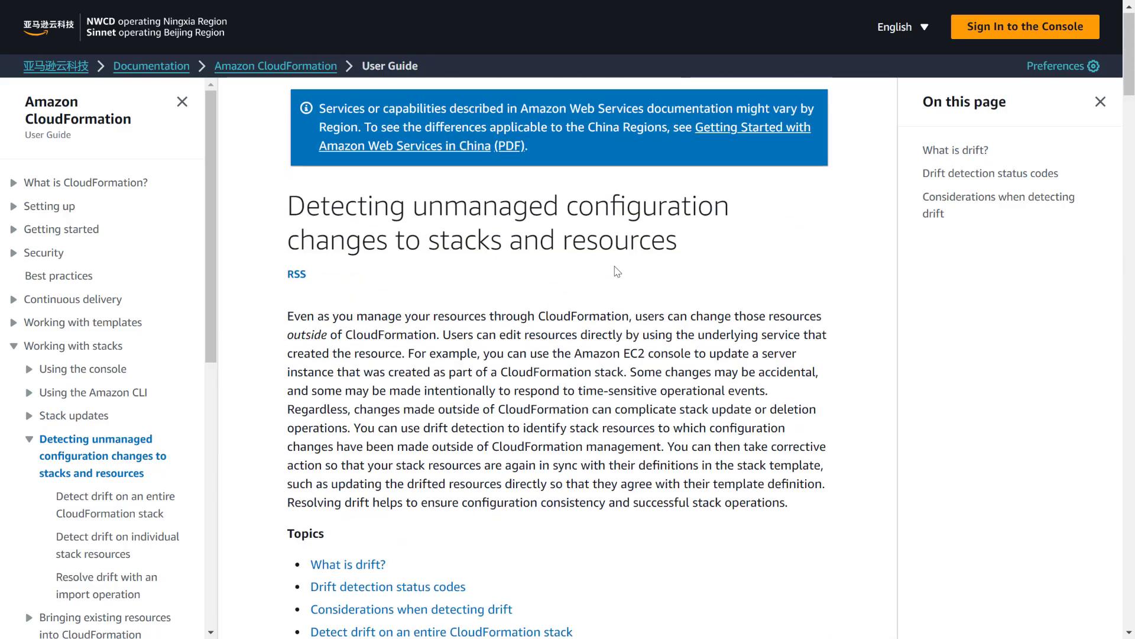
scroll(442, 309, "down", 1)
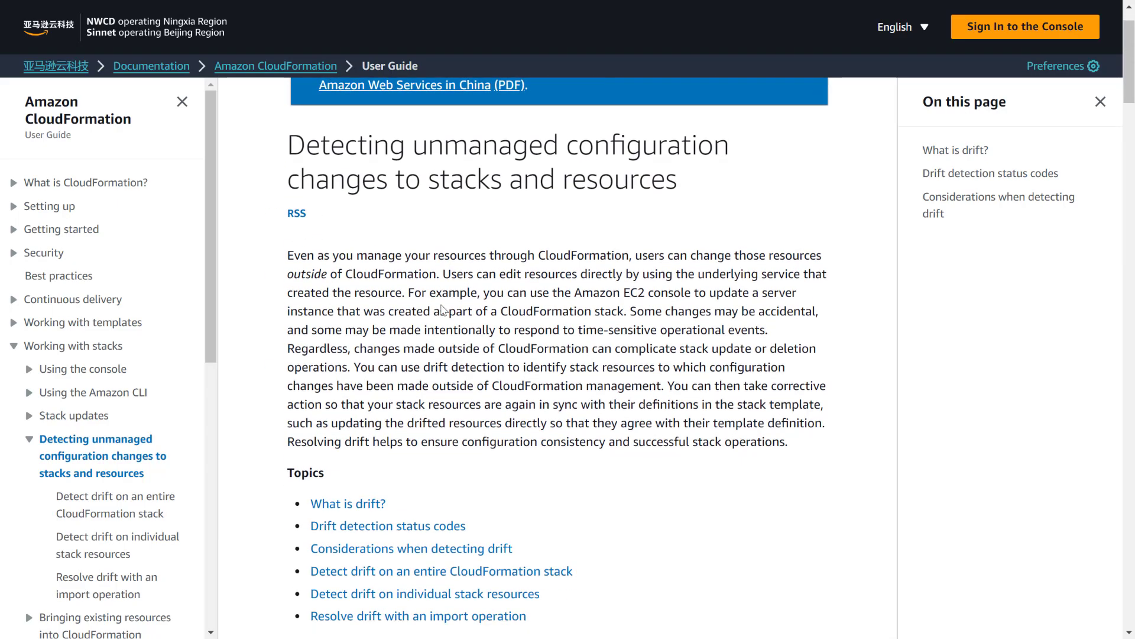